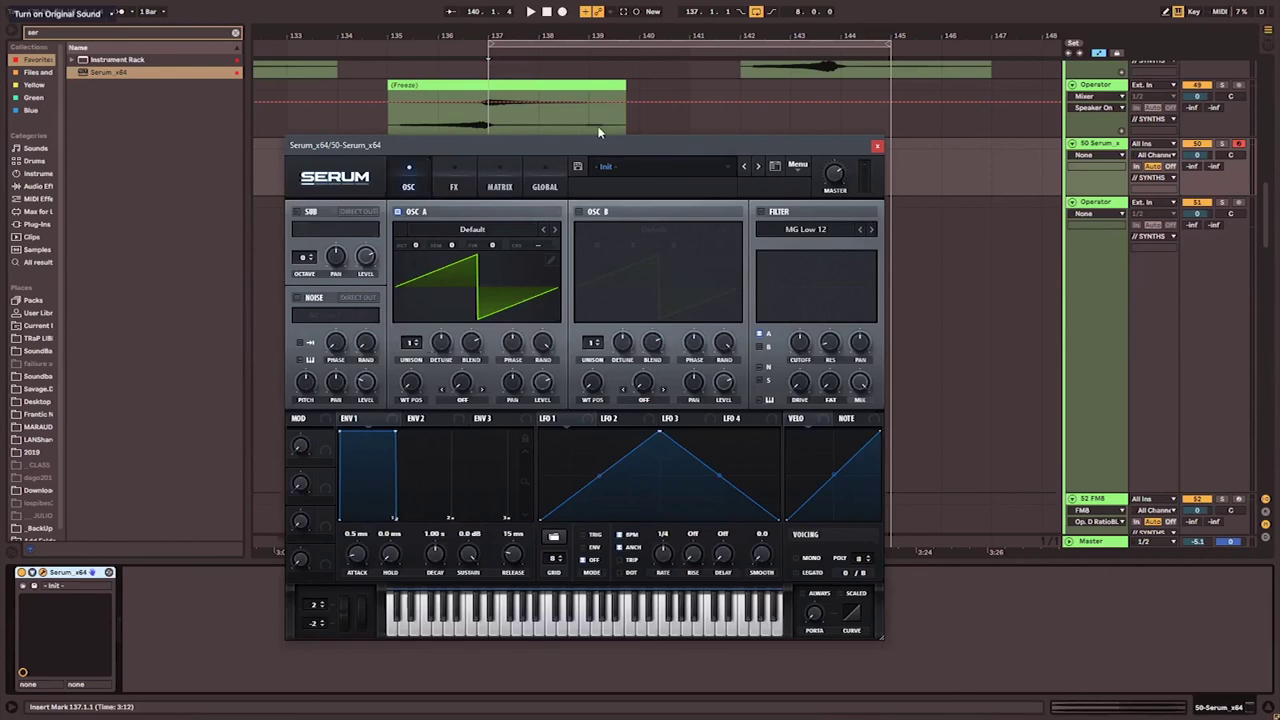
- Reposition the synth window over the arrangement and look at the synth's version and credits screen
left_click_drag(558, 149, 574, 115)
left_click(814, 131)
left_click(832, 154)
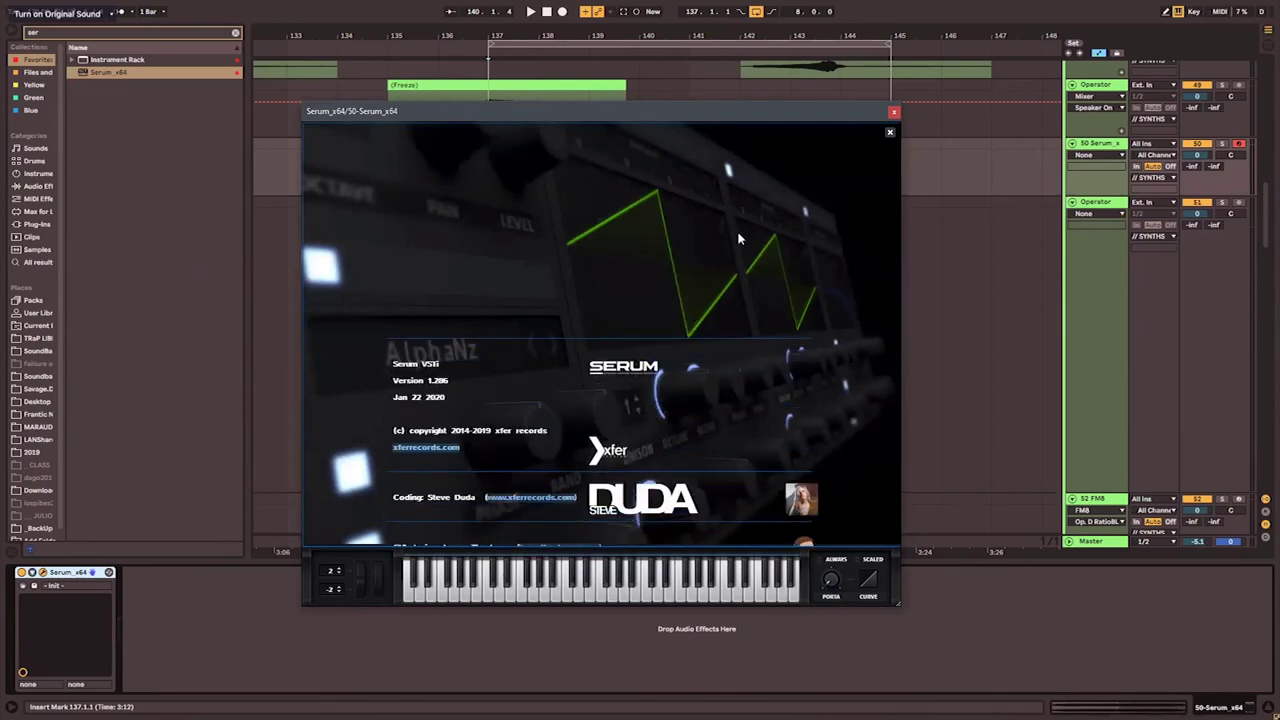
left_click(889, 135)
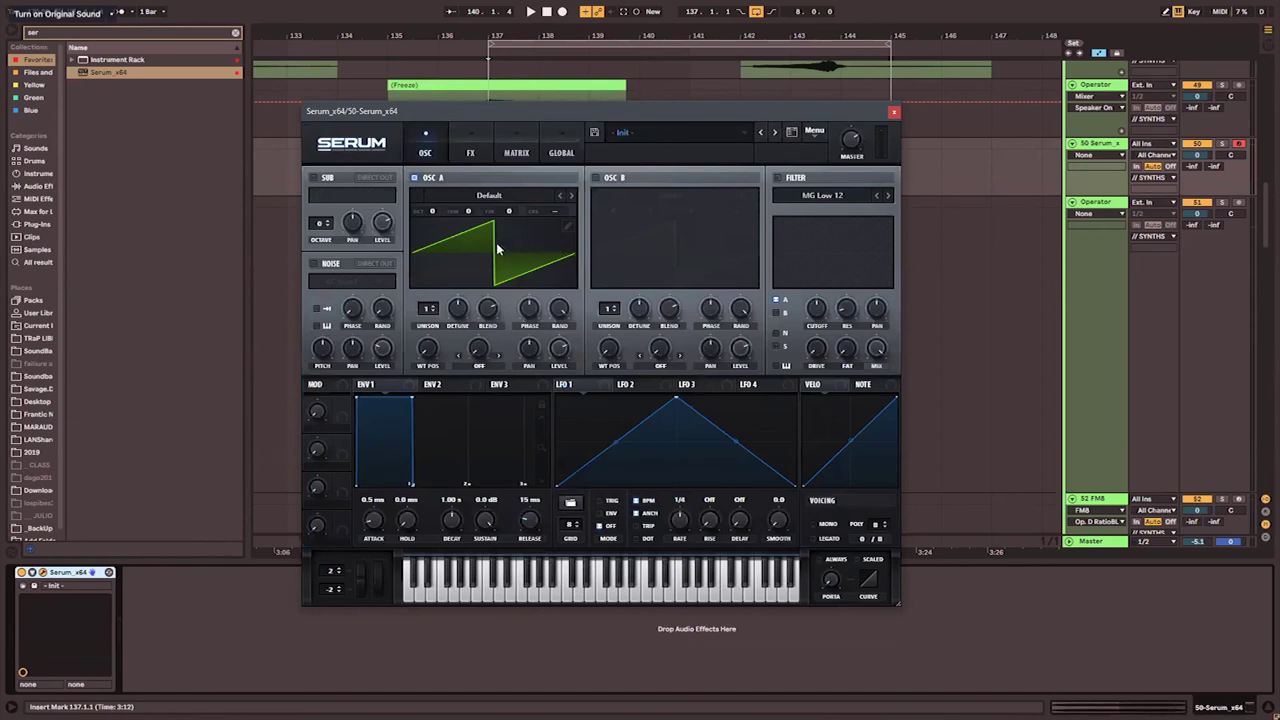
left_click(611, 180)
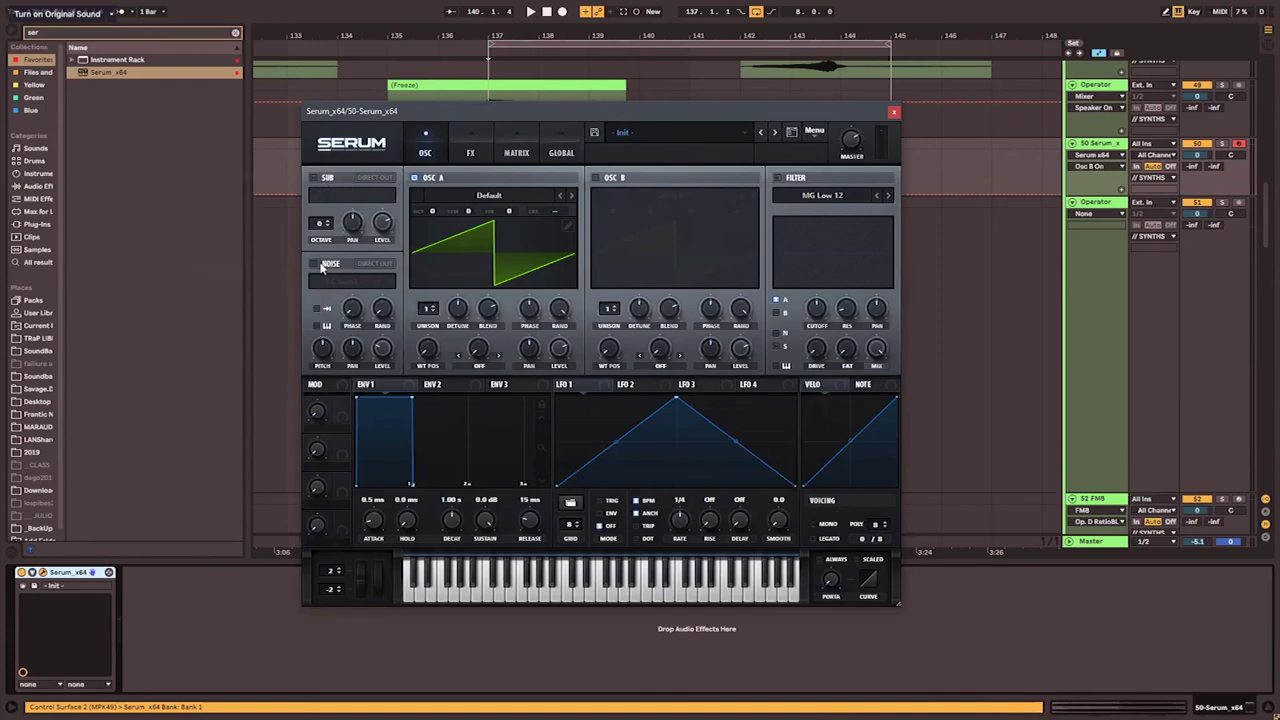
left_click(323, 179)
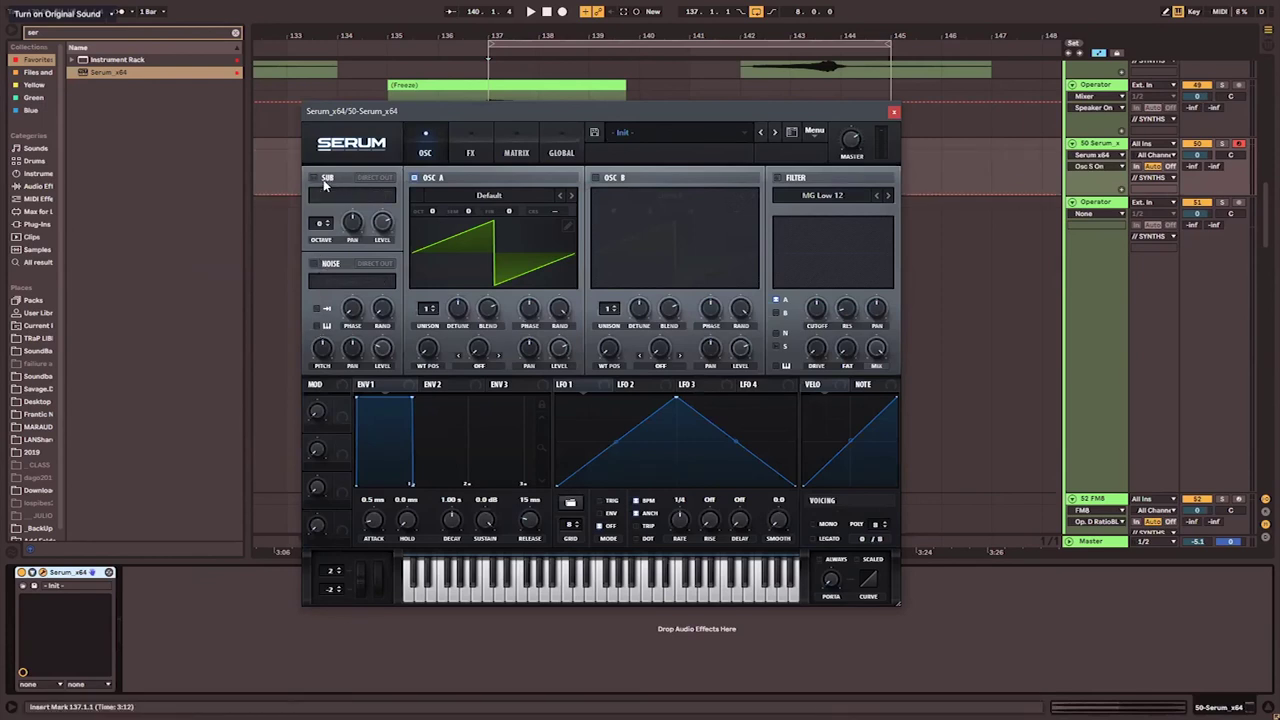
left_click(567, 226)
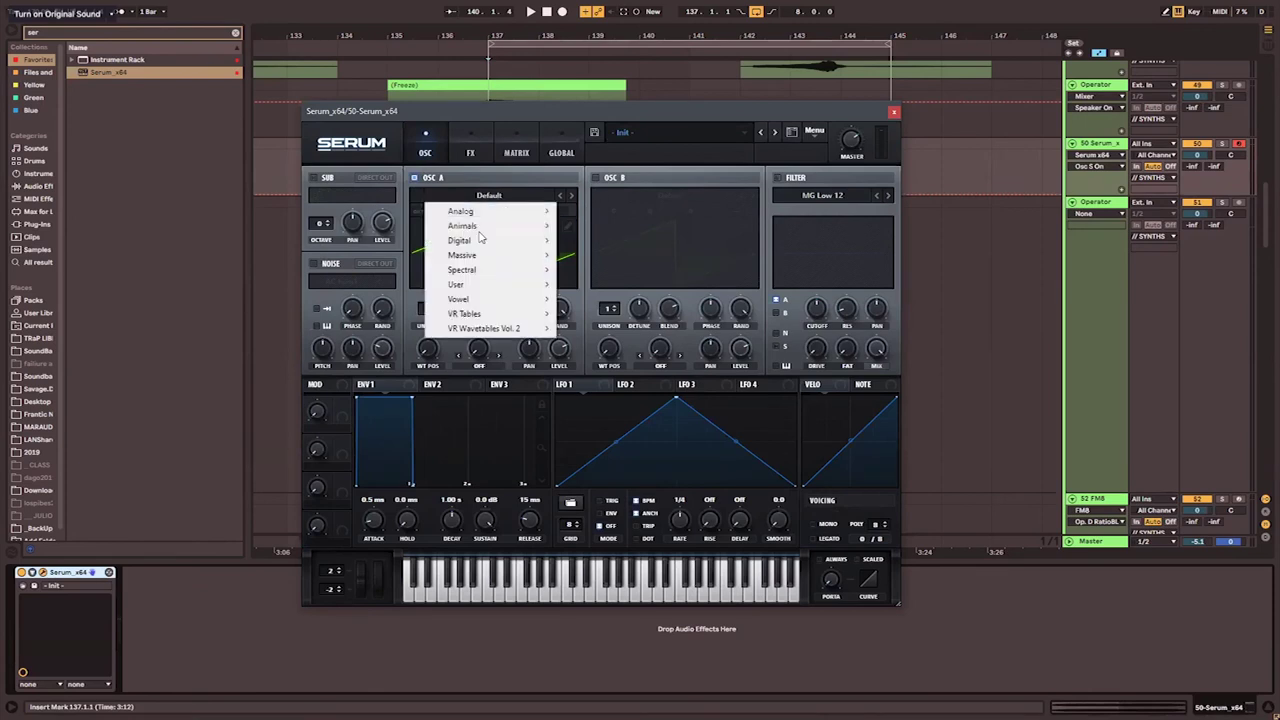
mouse_move(479, 229)
left_click(470, 199)
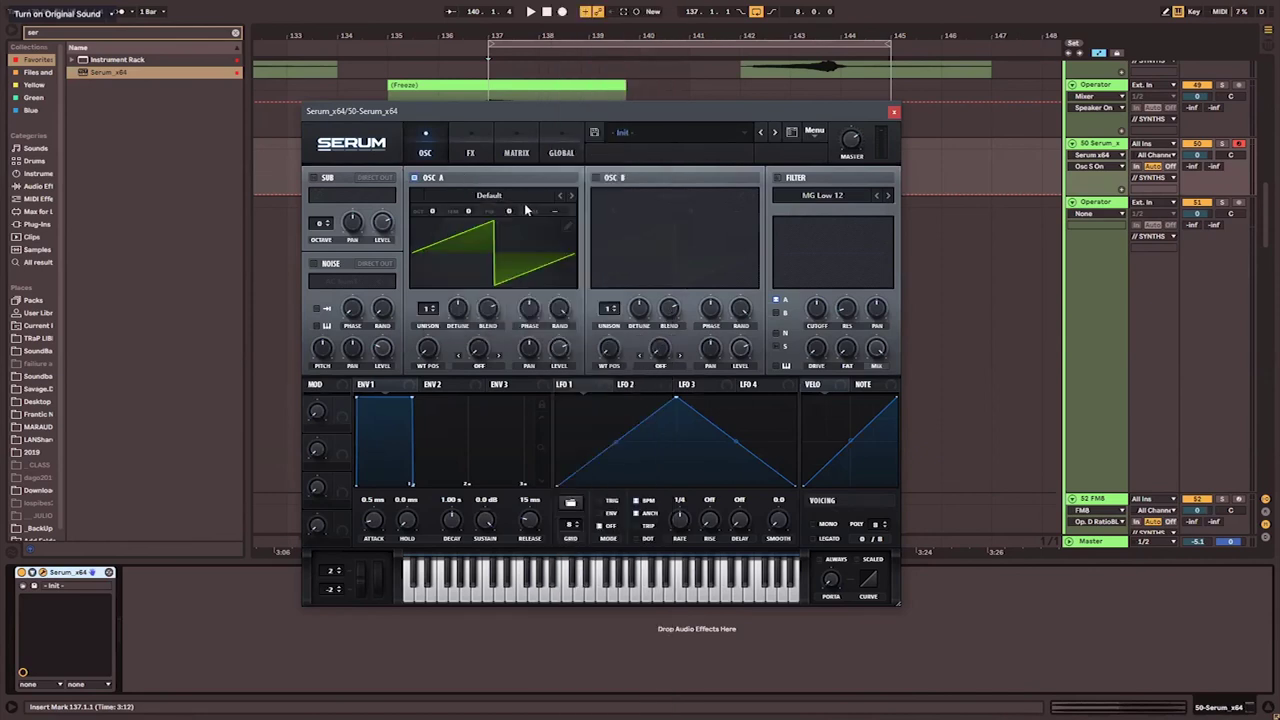
- Open oscillator A's wavetable editor and apply the single-frame Organ-ish formula preset
left_click(567, 228)
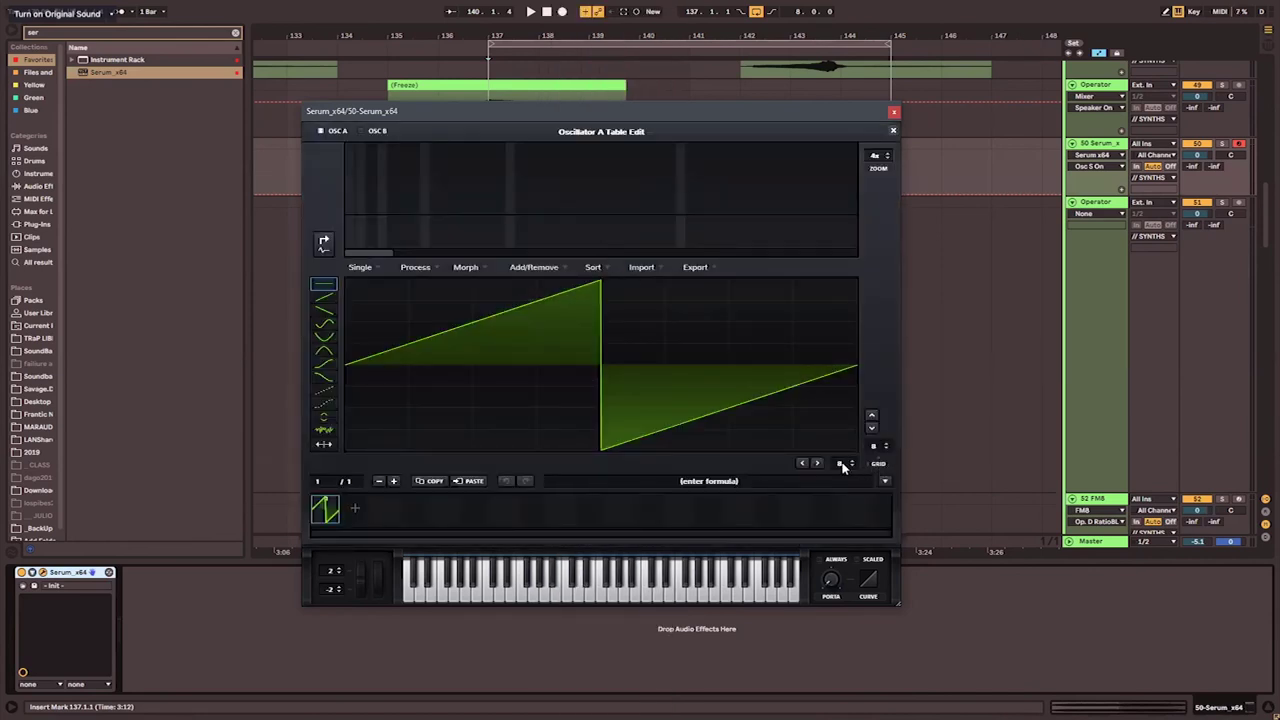
left_click(885, 483)
mouse_move(900, 497)
left_click(1014, 410)
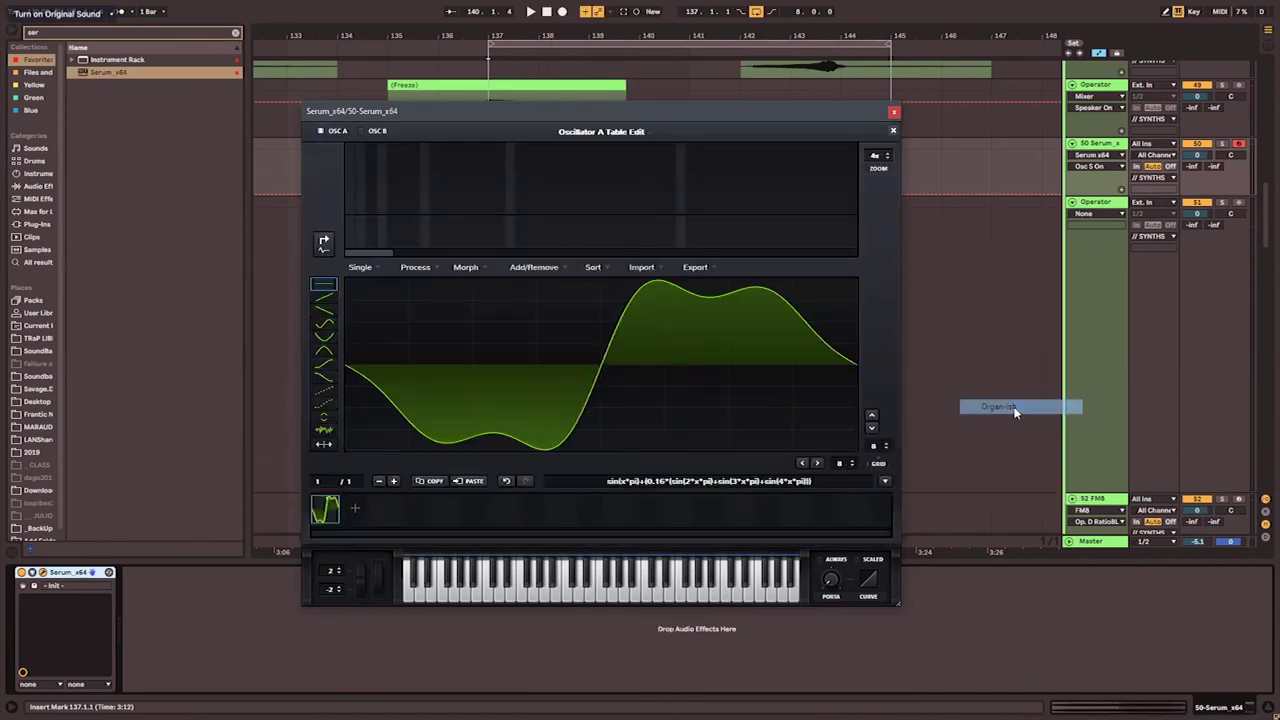
- Edit the wavetable formula so its inner sine terms use multipliers 3, 3 and 55
left_click(598, 482)
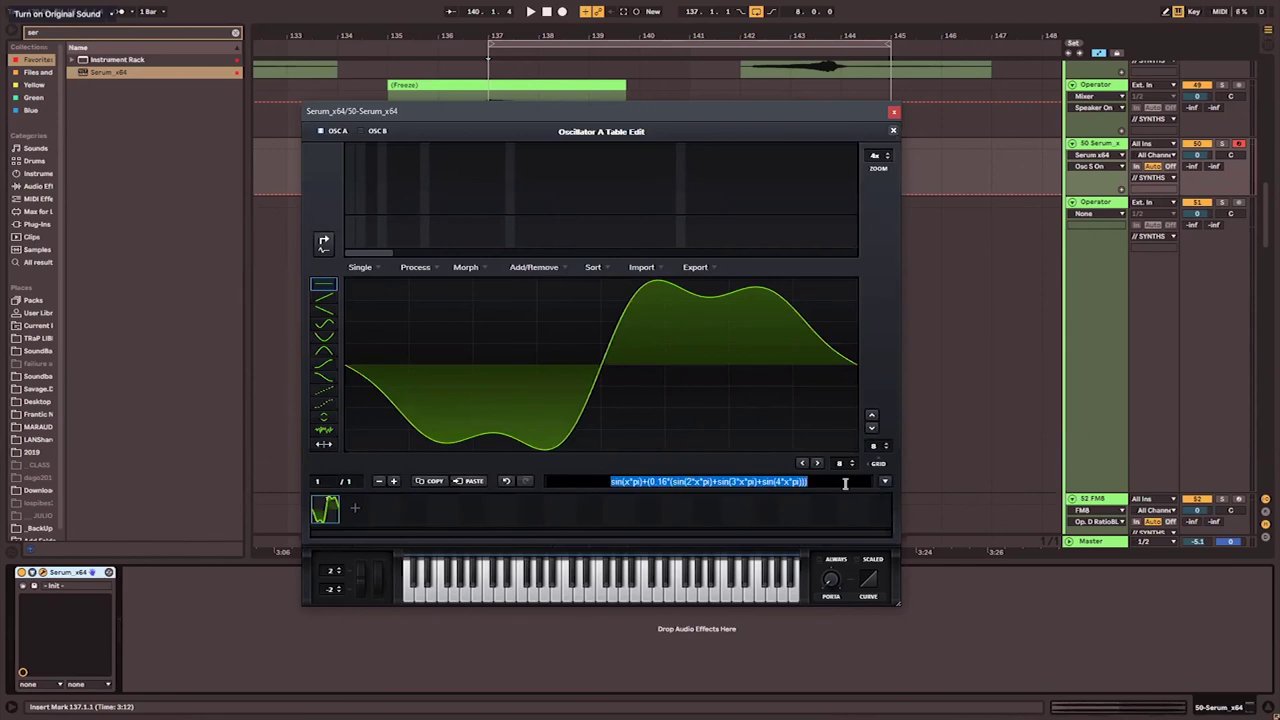
left_click(731, 484)
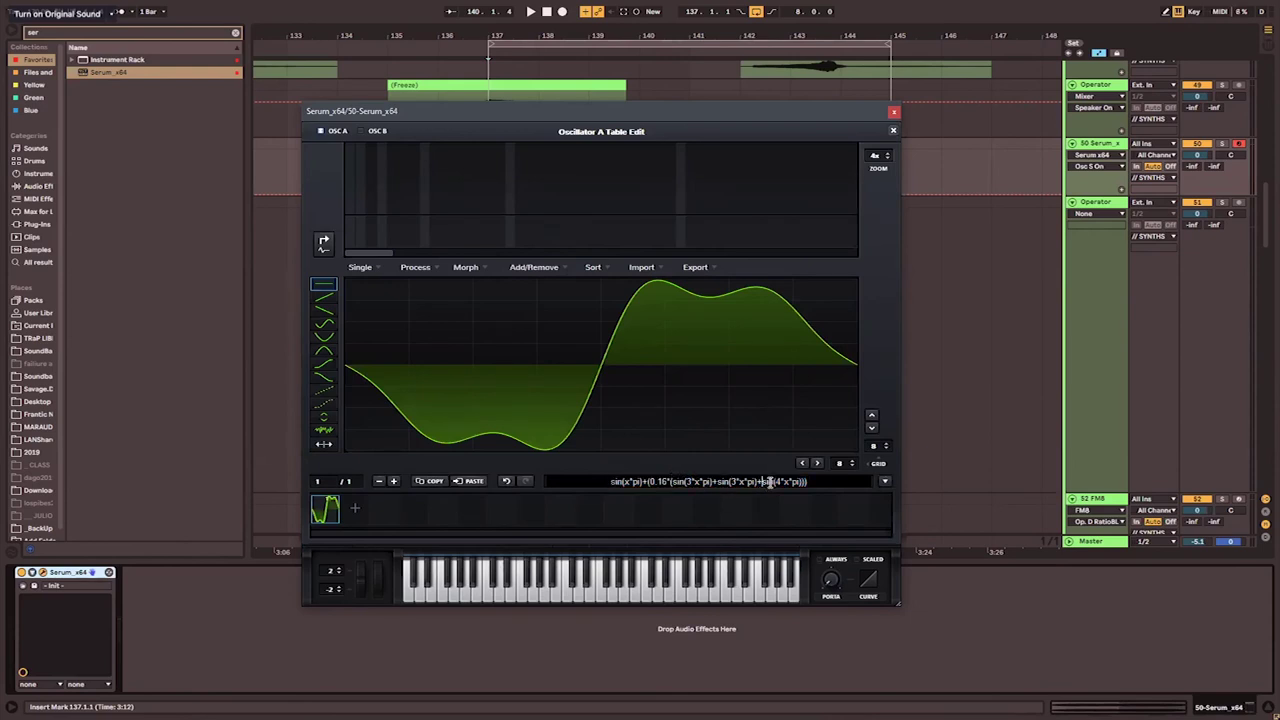
type("55")
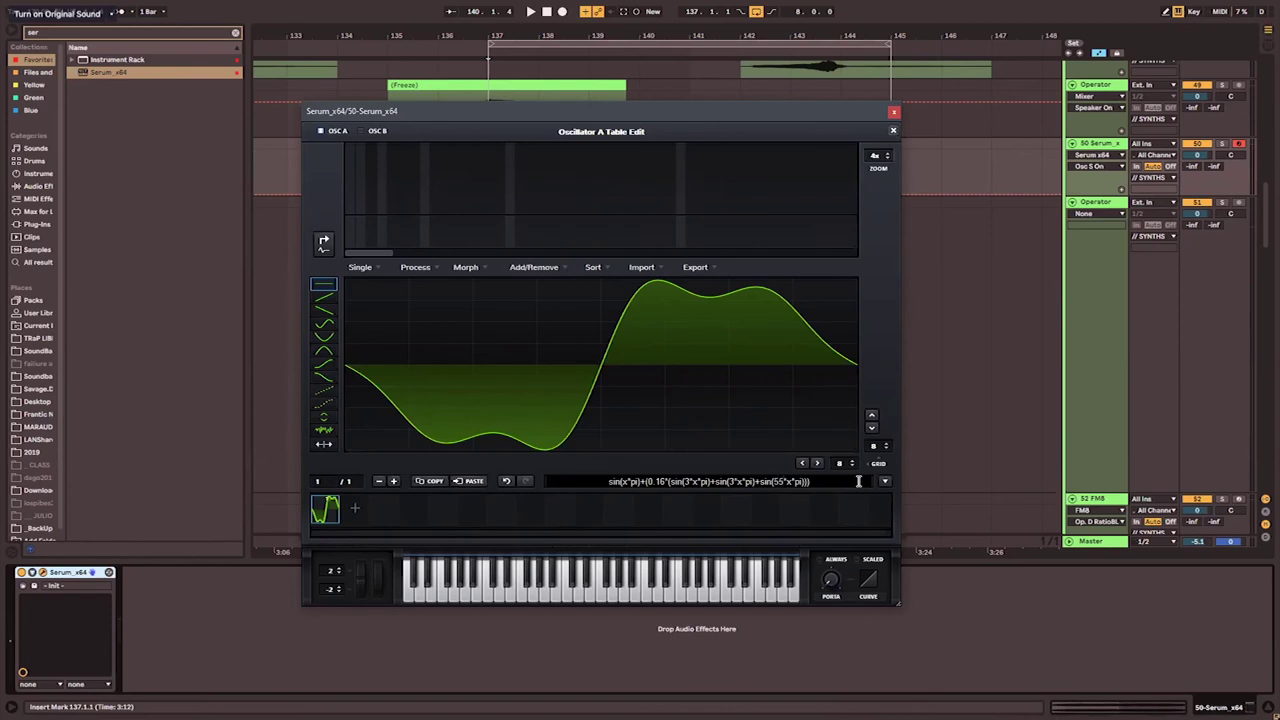
key("Return")
- Replace the formula with the quoted text "america" to generate a speech wavetable and return to the oscillator view
left_click(884, 481)
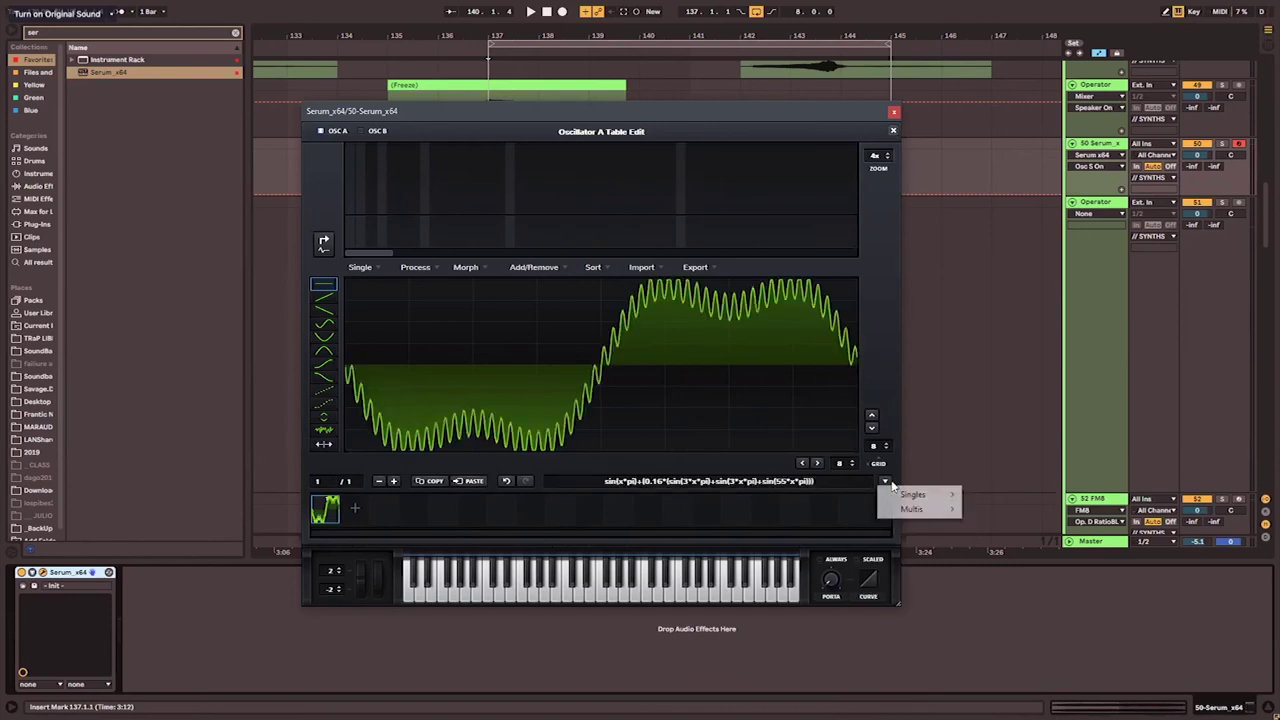
left_click(846, 485)
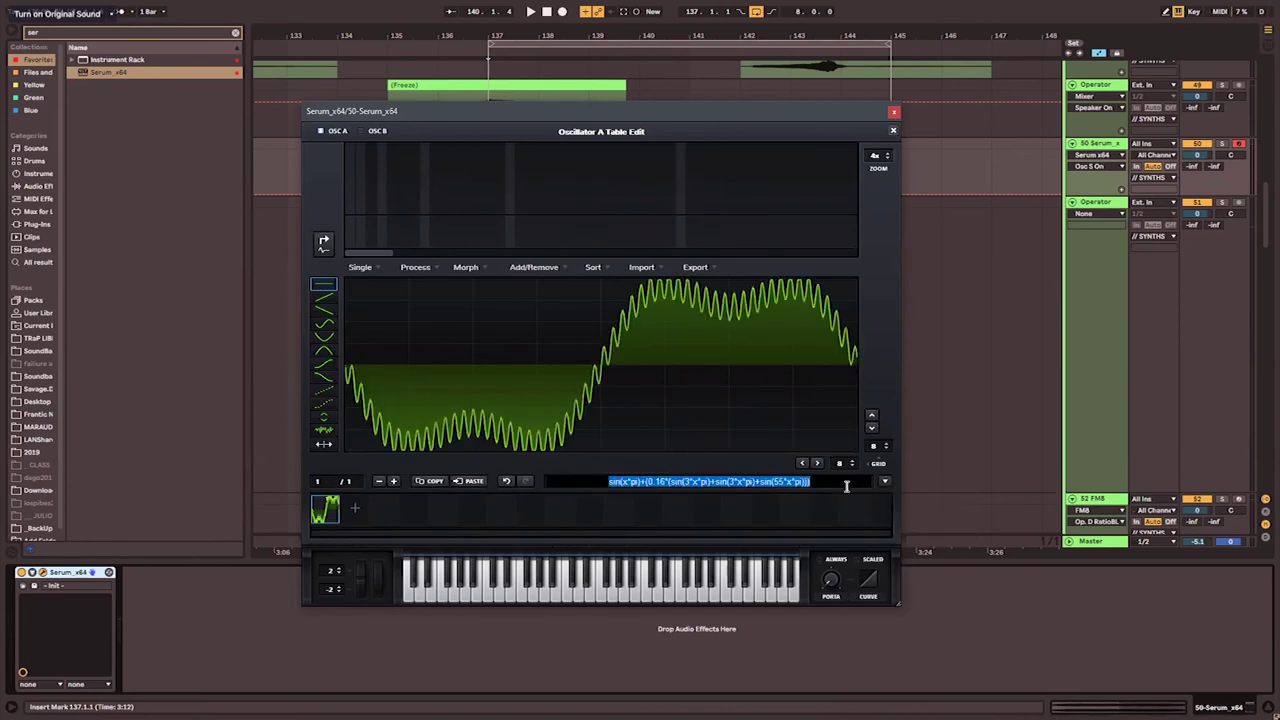
key("BackSpace")
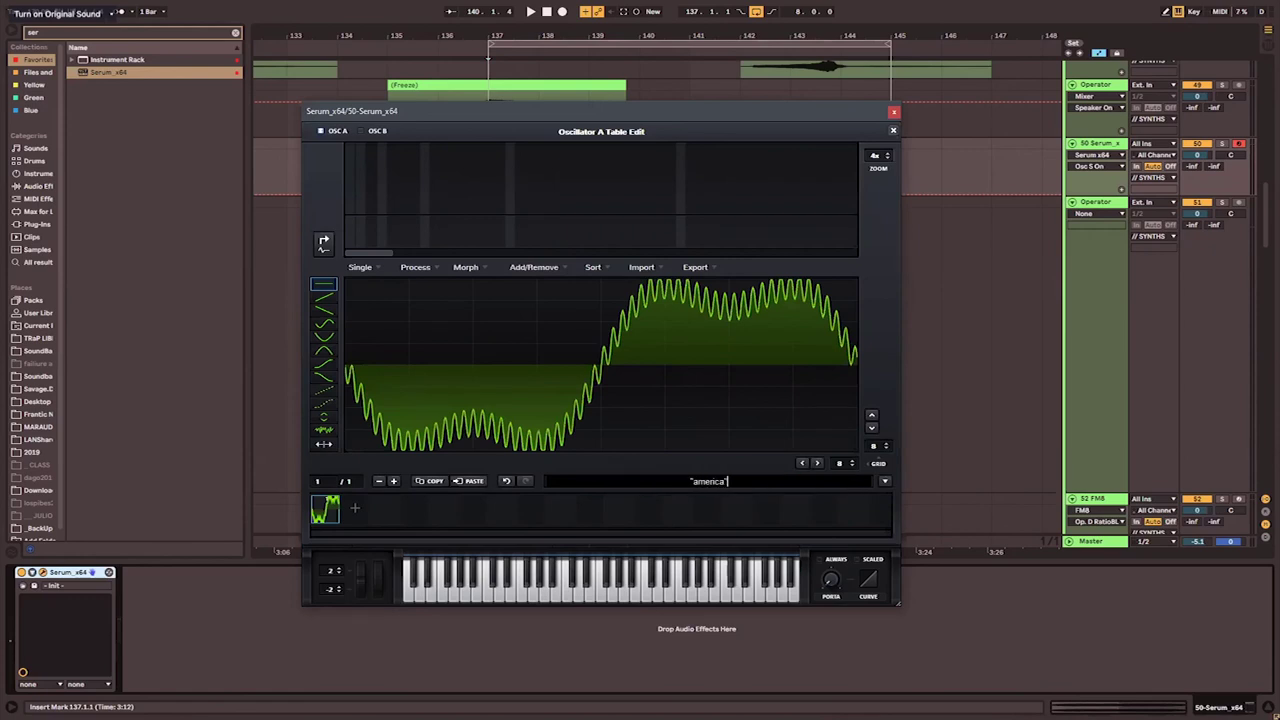
type("\"america\"")
key("Return")
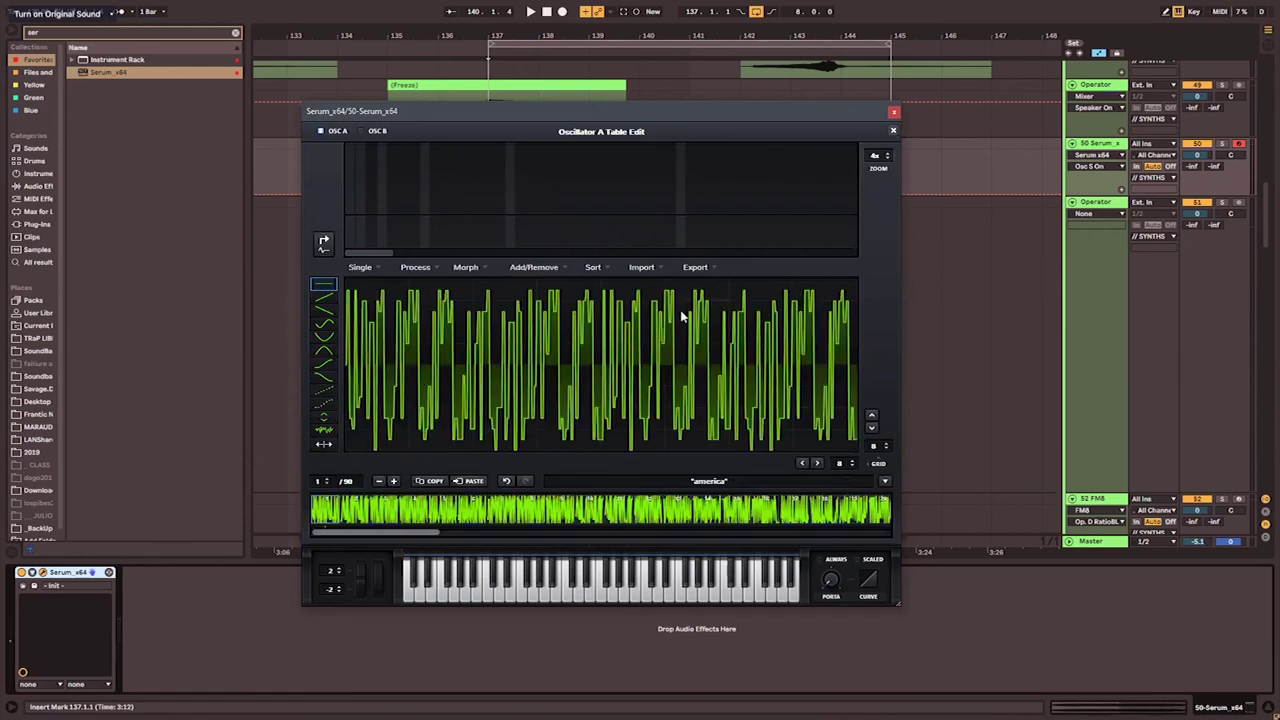
left_click(893, 133)
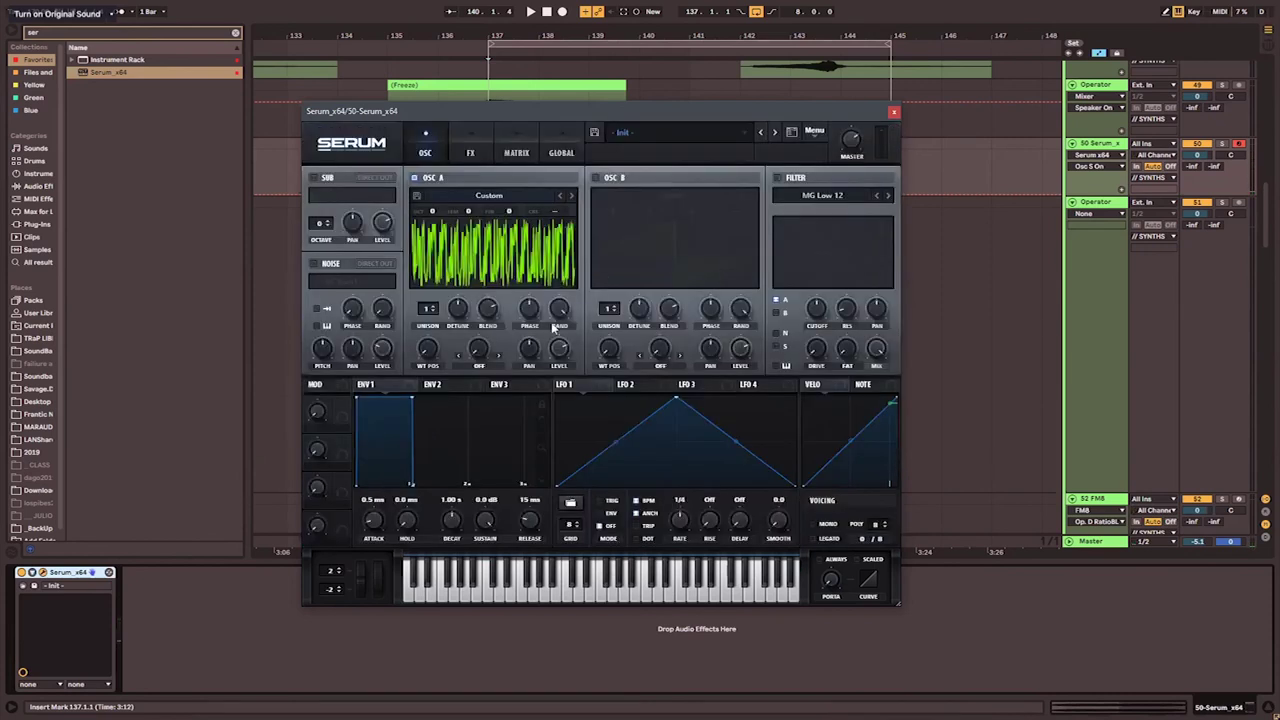
- Audition oscillator A's wavetable position and lower its octave to -4
mouse_move(430, 352)
left_mouse_down()
mouse_move(445, 317)
mouse_move(440, 356)
left_mouse_up()
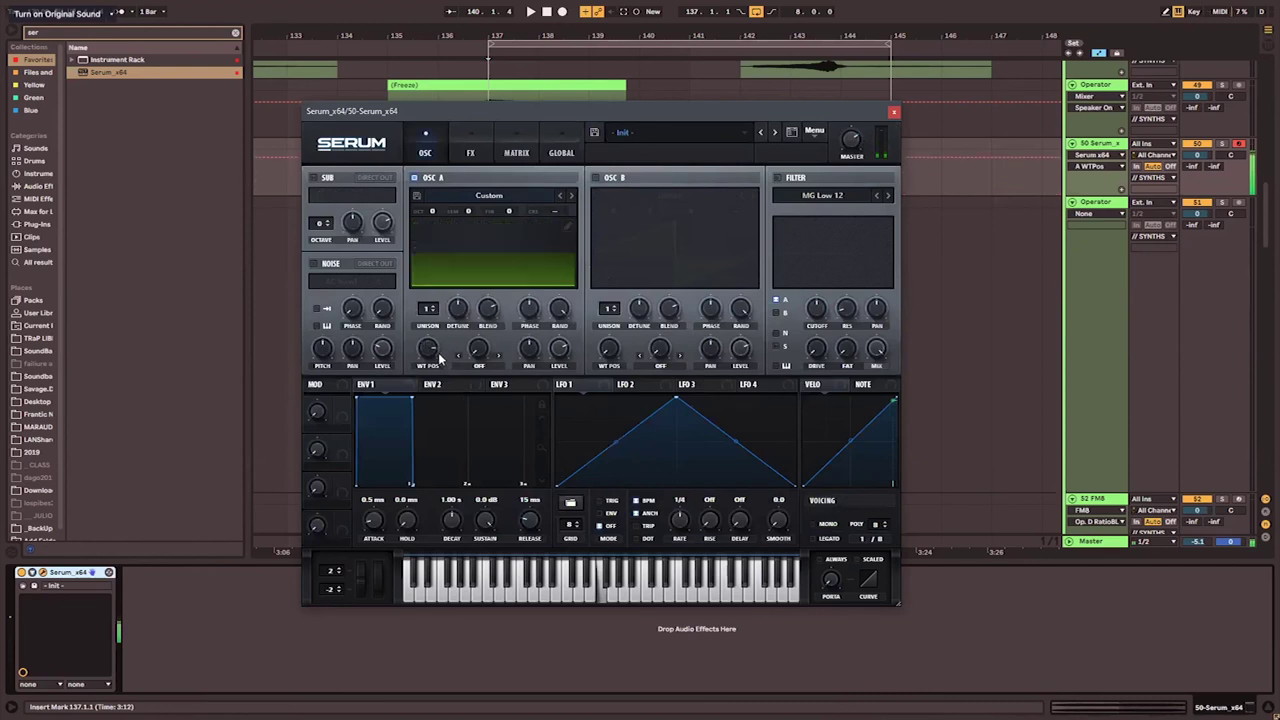
left_click_drag(428, 213, 428, 468)
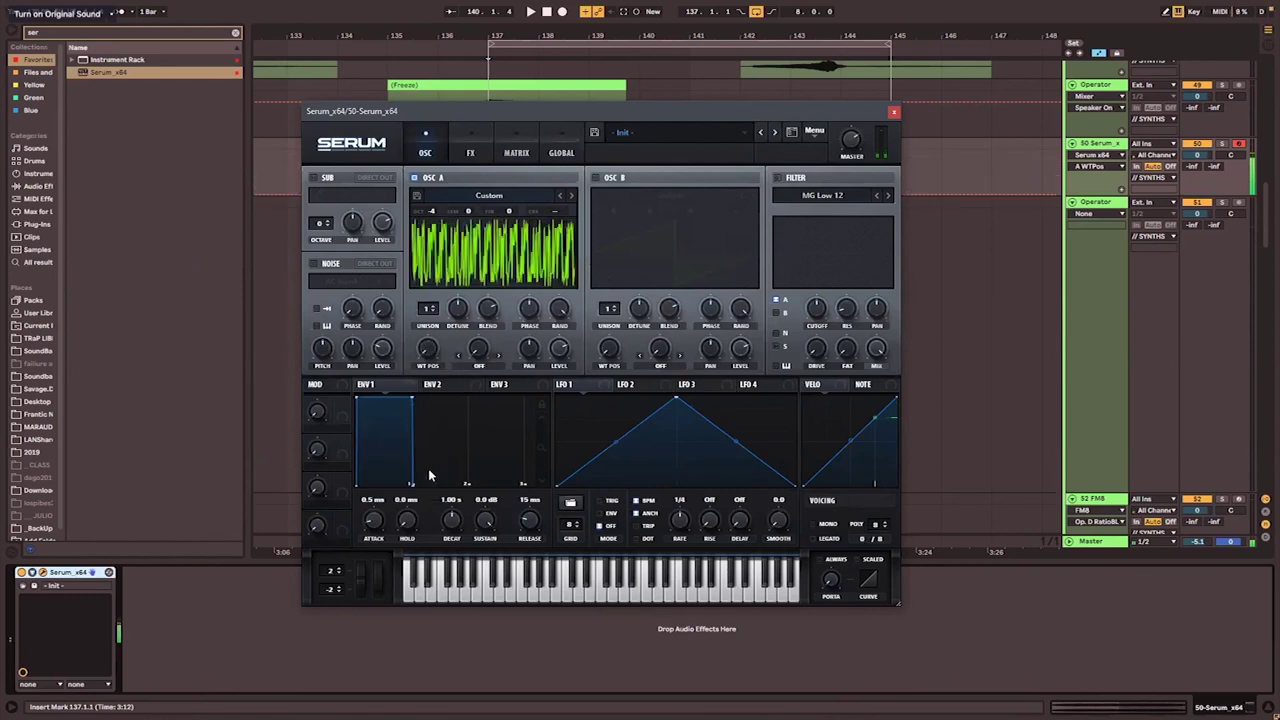
- Assign LFO 1 to oscillator A's wavetable position and shape it as a rising ramp with a 2 bar rate
left_click_drag(561, 384, 432, 358)
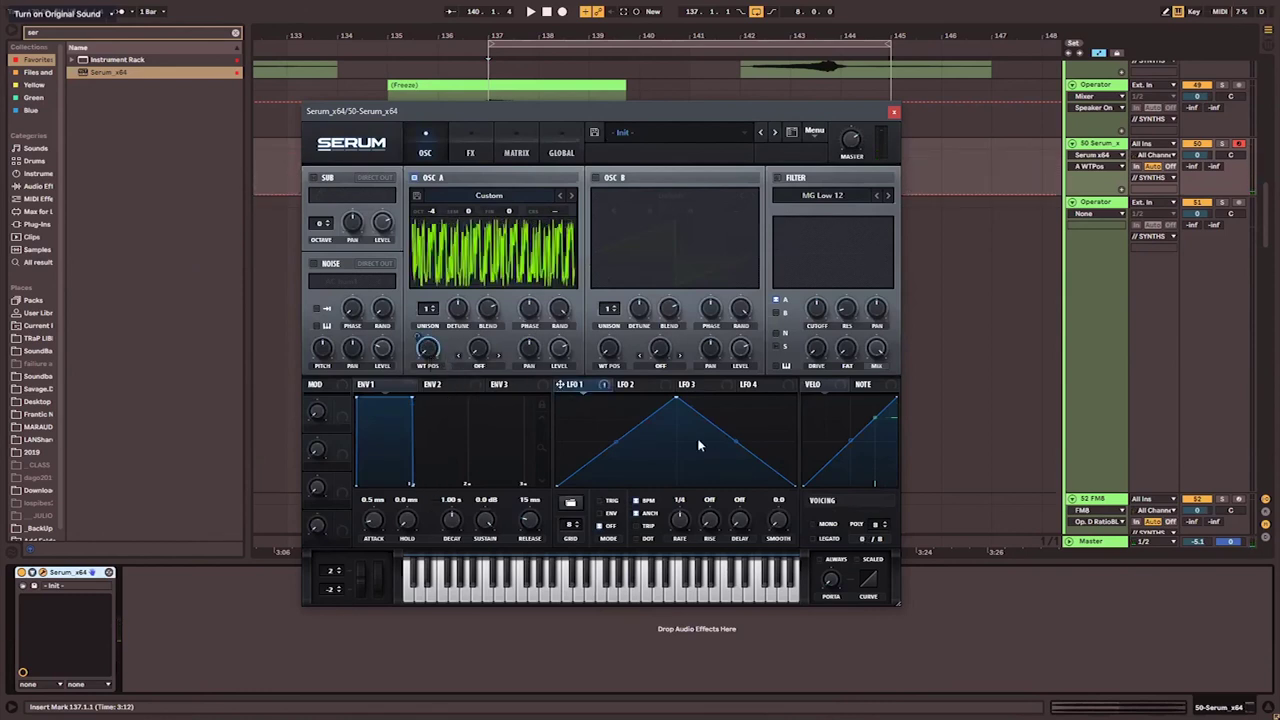
left_click_drag(677, 403, 795, 399)
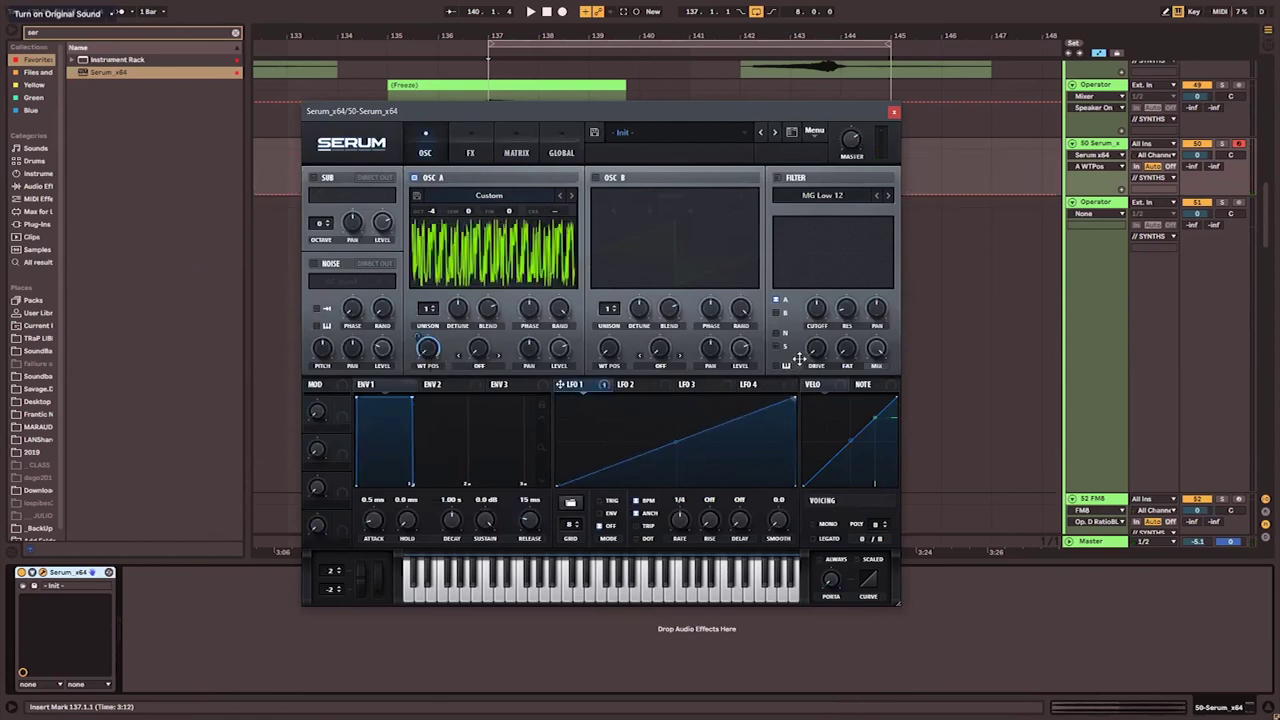
left_click_drag(679, 527, 697, 578)
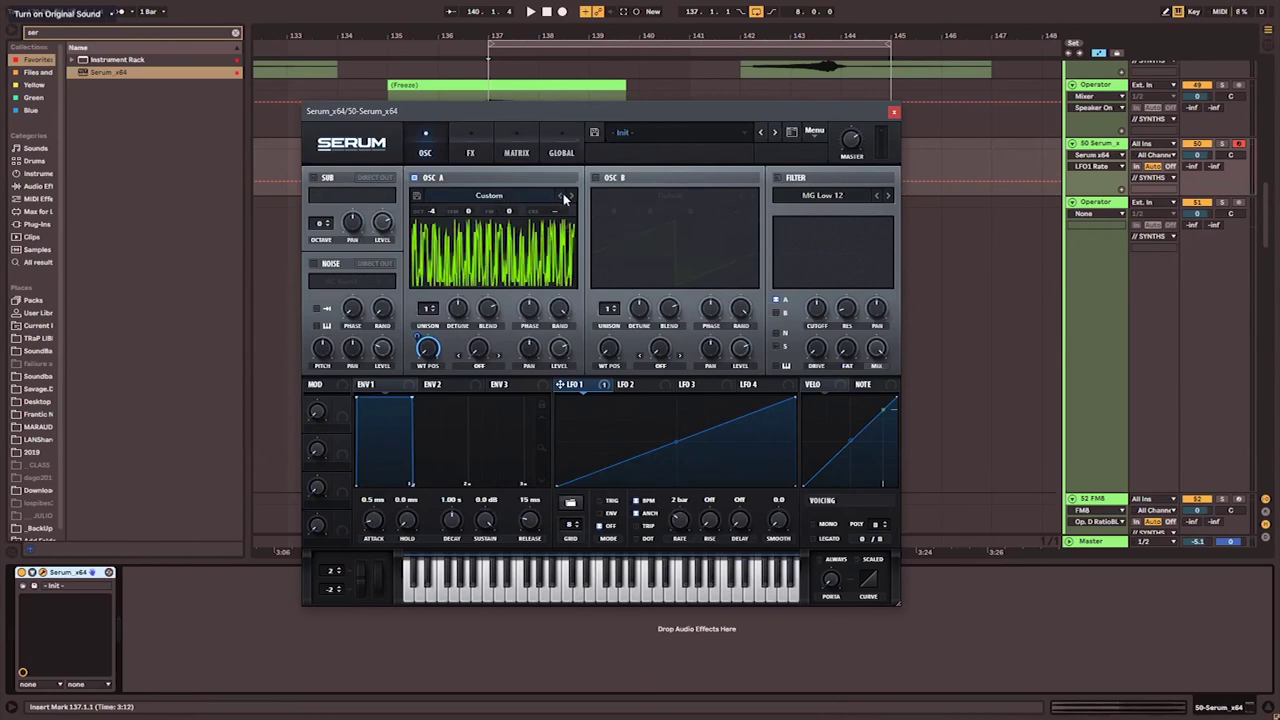
- Regenerate oscillator A's wavetable from the quoted text "papacucalapapacaca" and return to the oscillator view
left_click(575, 226)
left_click(745, 482)
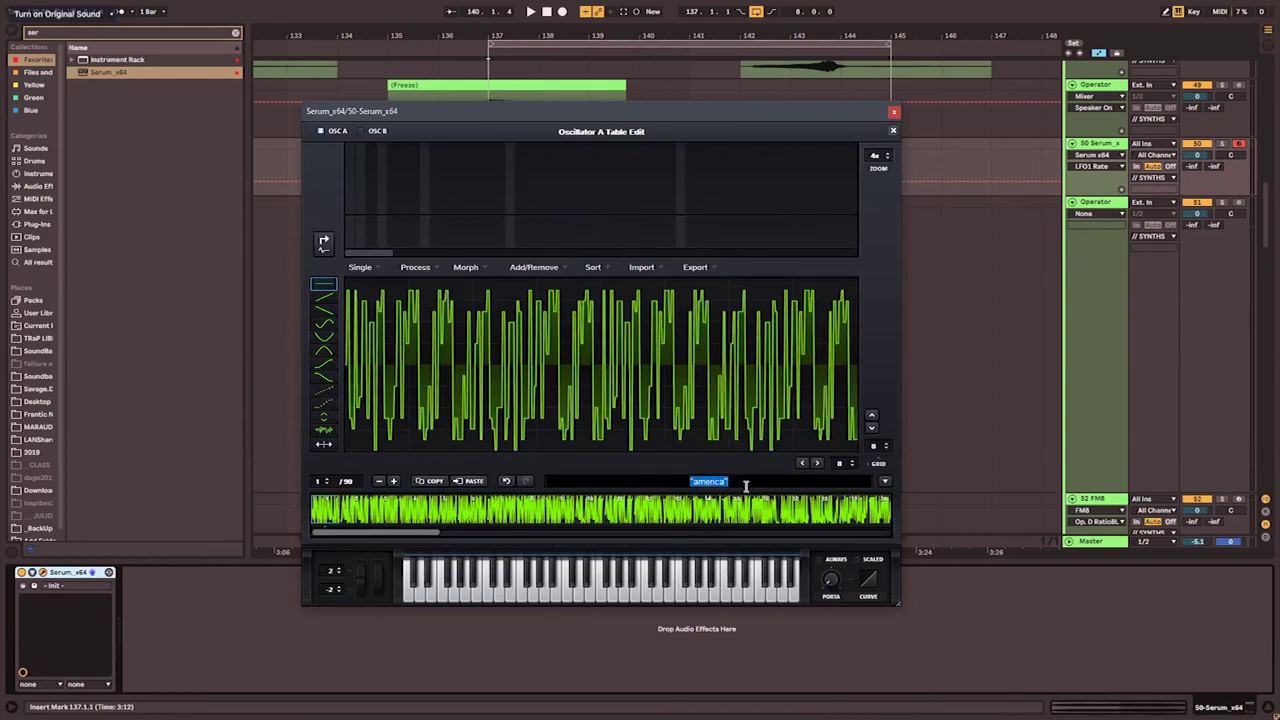
key("BackSpace")
type("\"papacucalapapacaca\"")
key("Return")
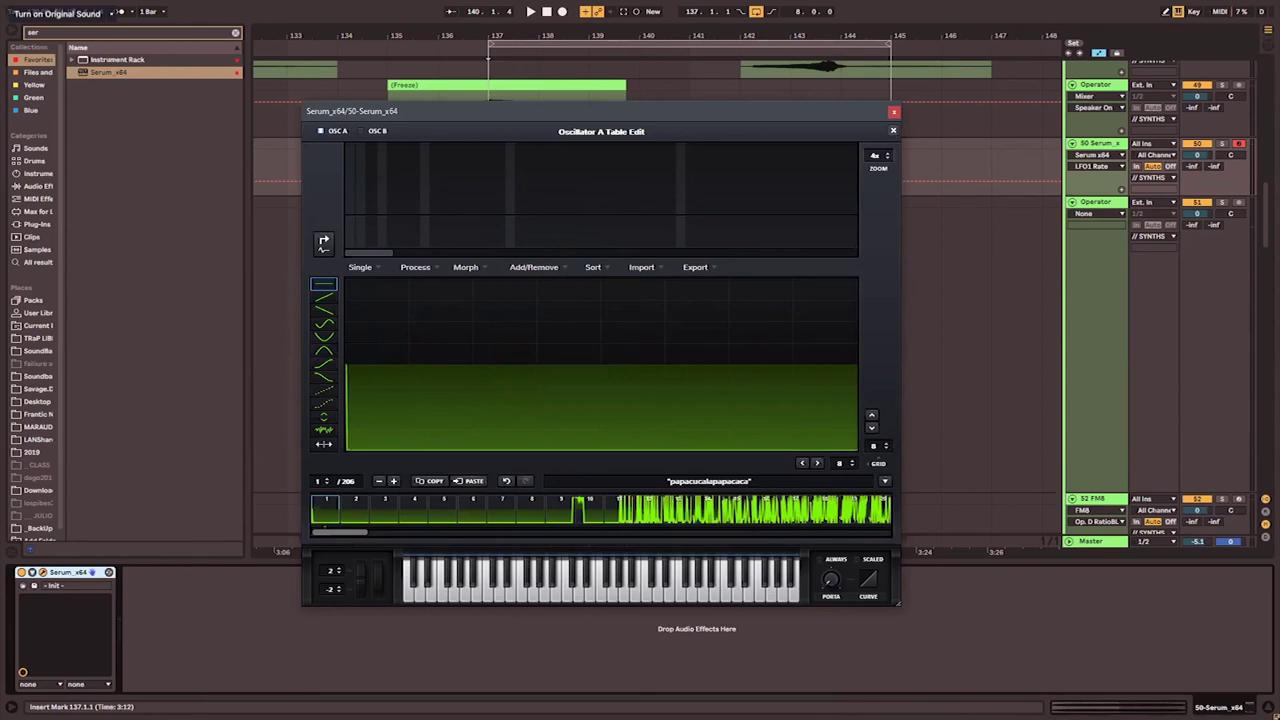
left_click(893, 131)
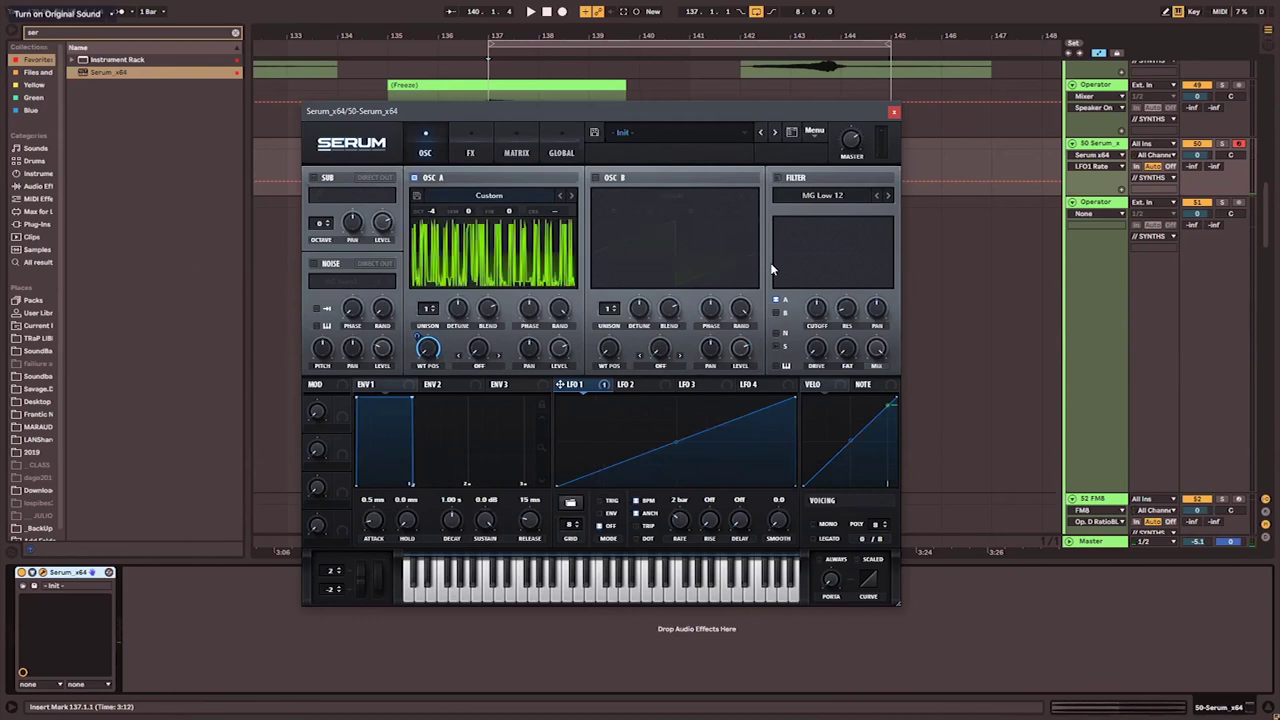
- Regenerate oscillator A's wavetable from the quoted text "butterfly" and return to the oscillator view
double_click(563, 226)
left_click(748, 482)
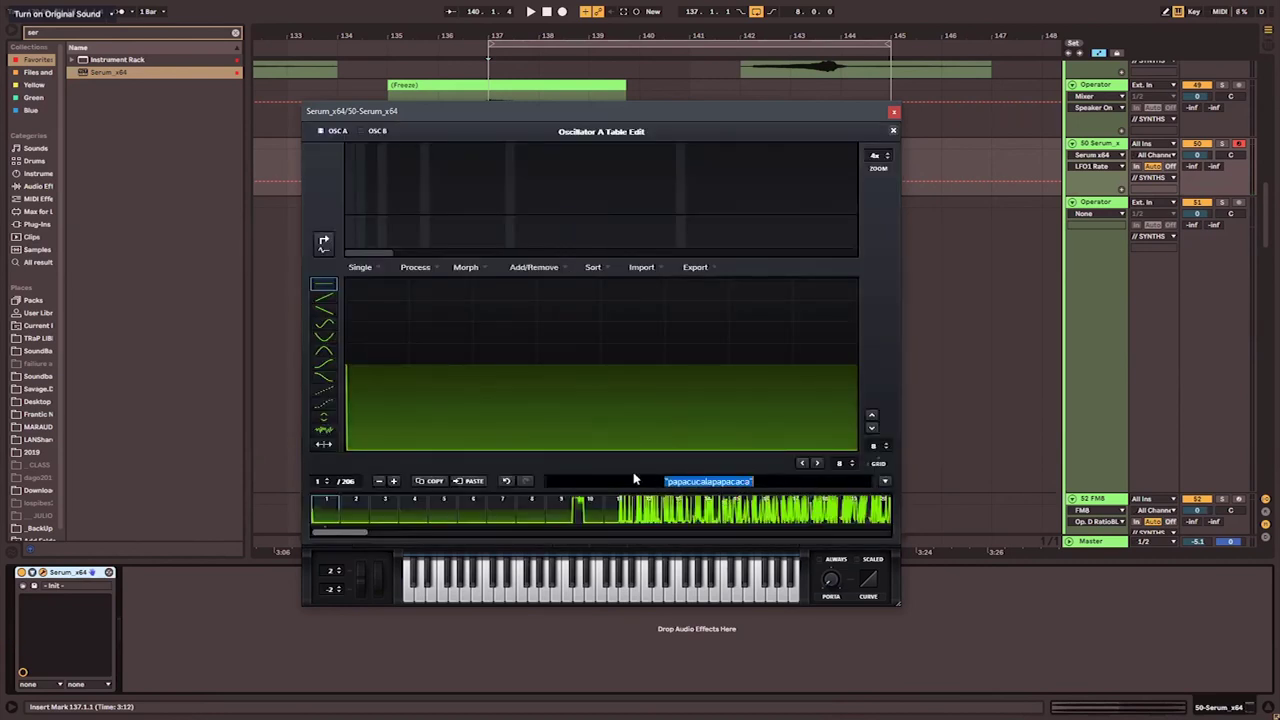
key("BackSpace")
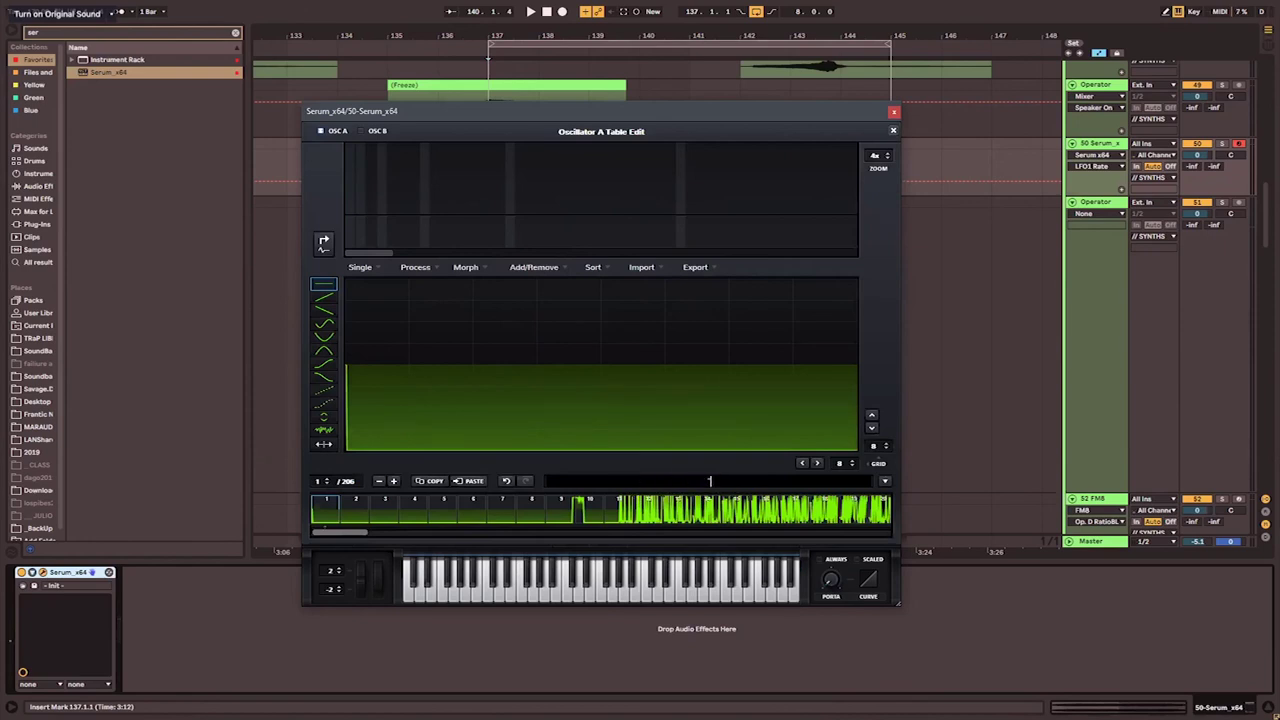
type("\"butterfly\"")
key("Return")
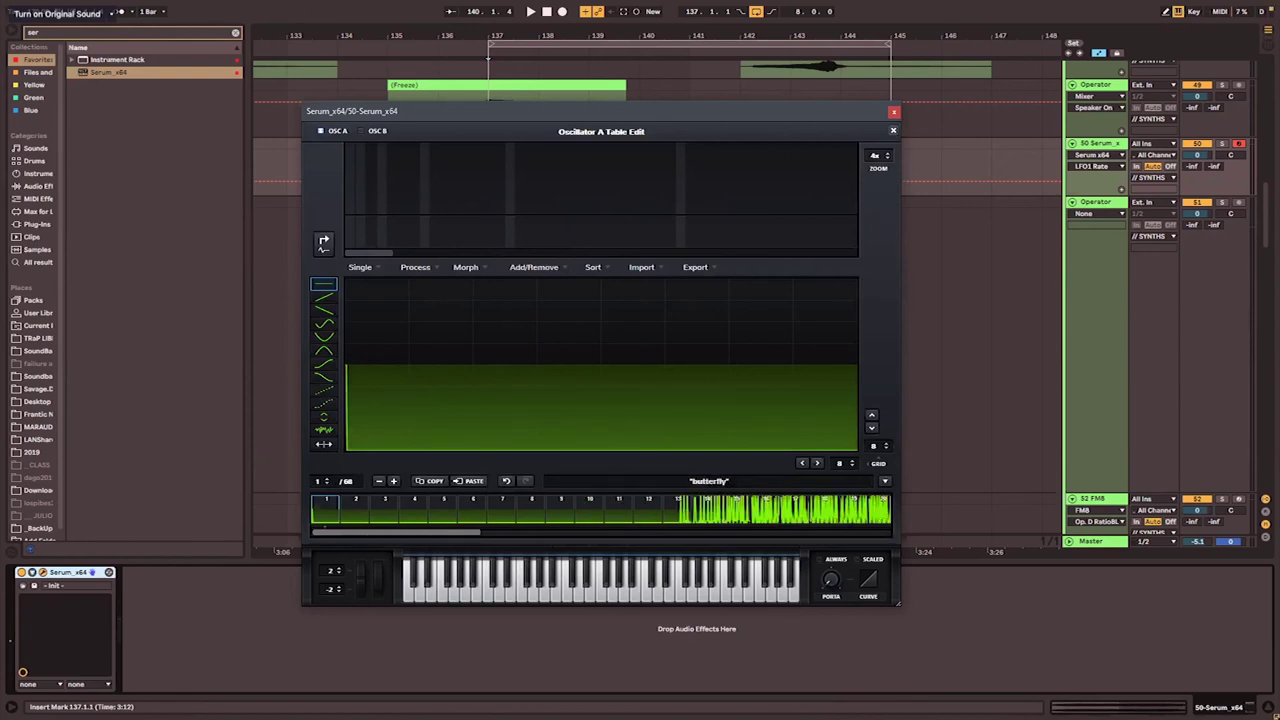
left_click(894, 133)
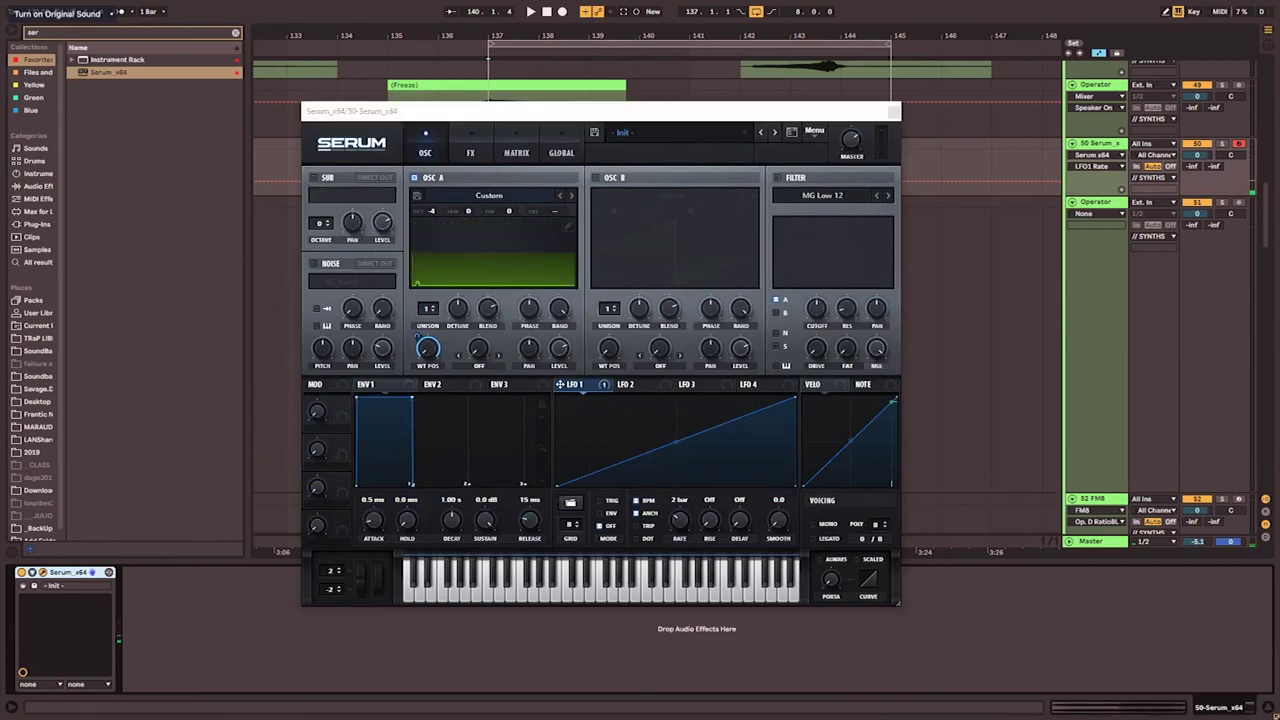
- Regenerate oscillator A's wavetable from the quoted text "trumpdouche" and set LFO 1's rate to one bar
left_click(567, 226)
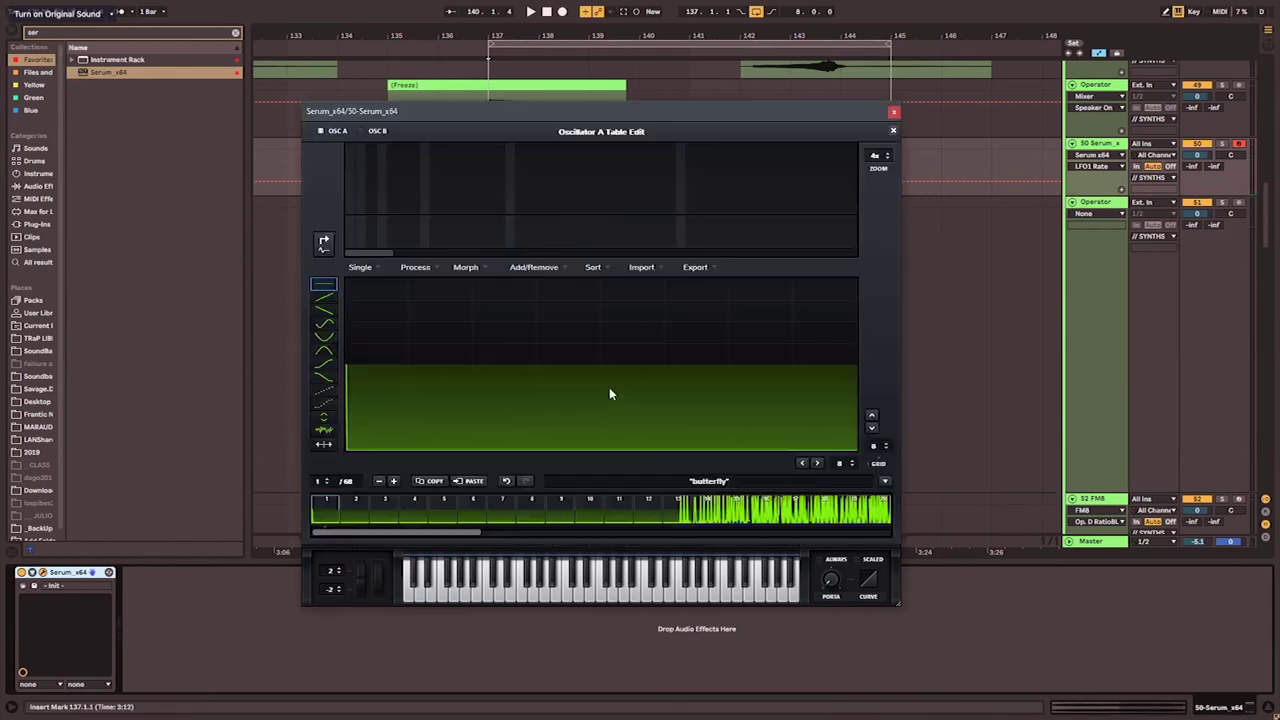
double_click(739, 483)
type("trumpdouche")
key("Return")
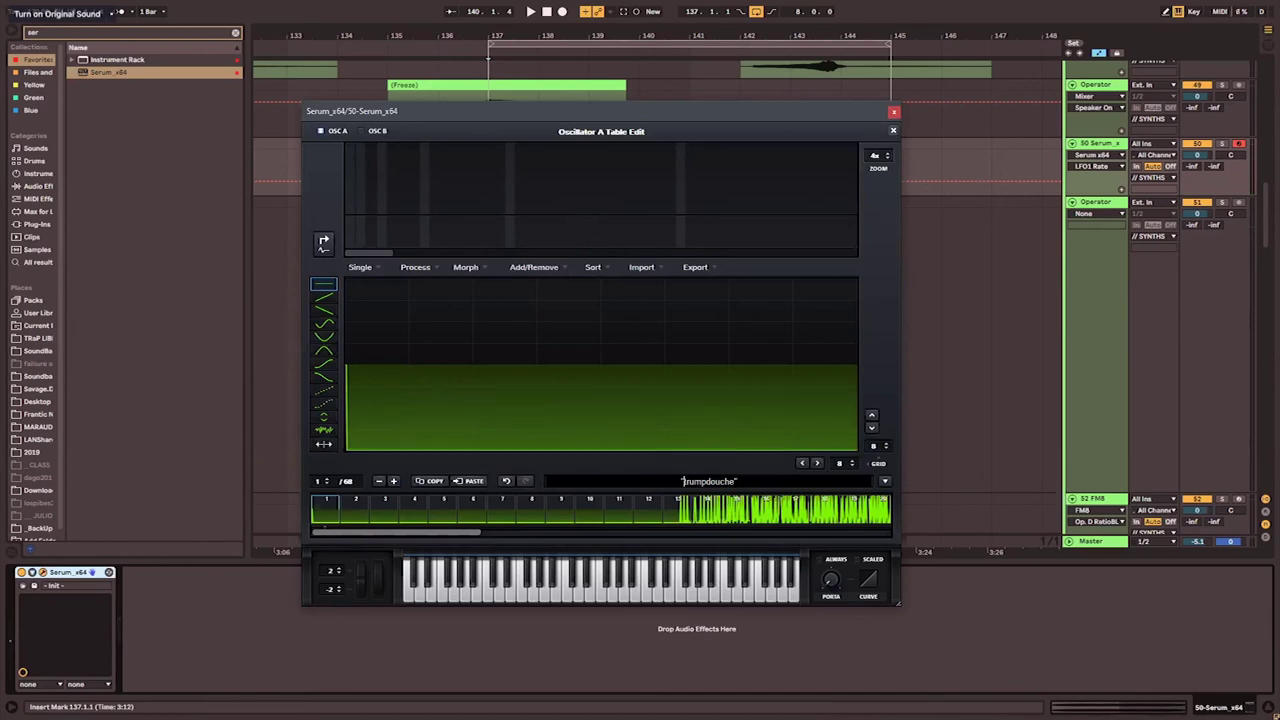
left_click(894, 132)
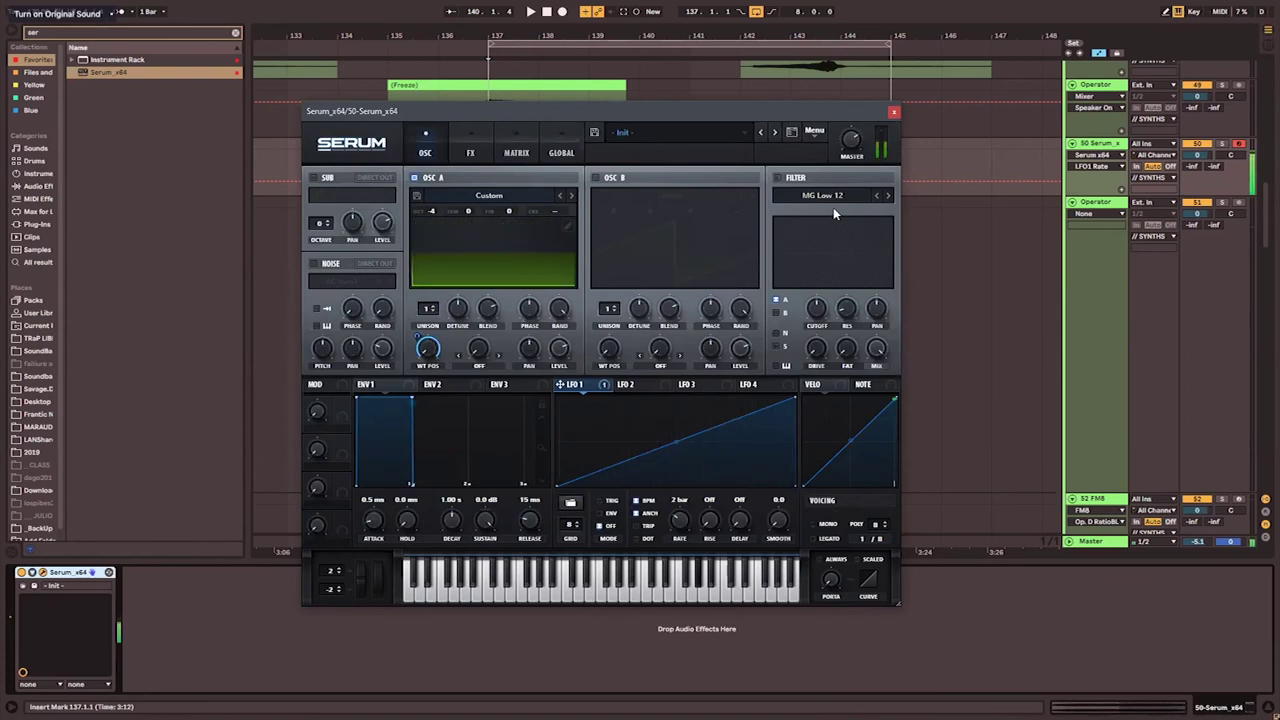
left_click_drag(687, 522, 690, 517)
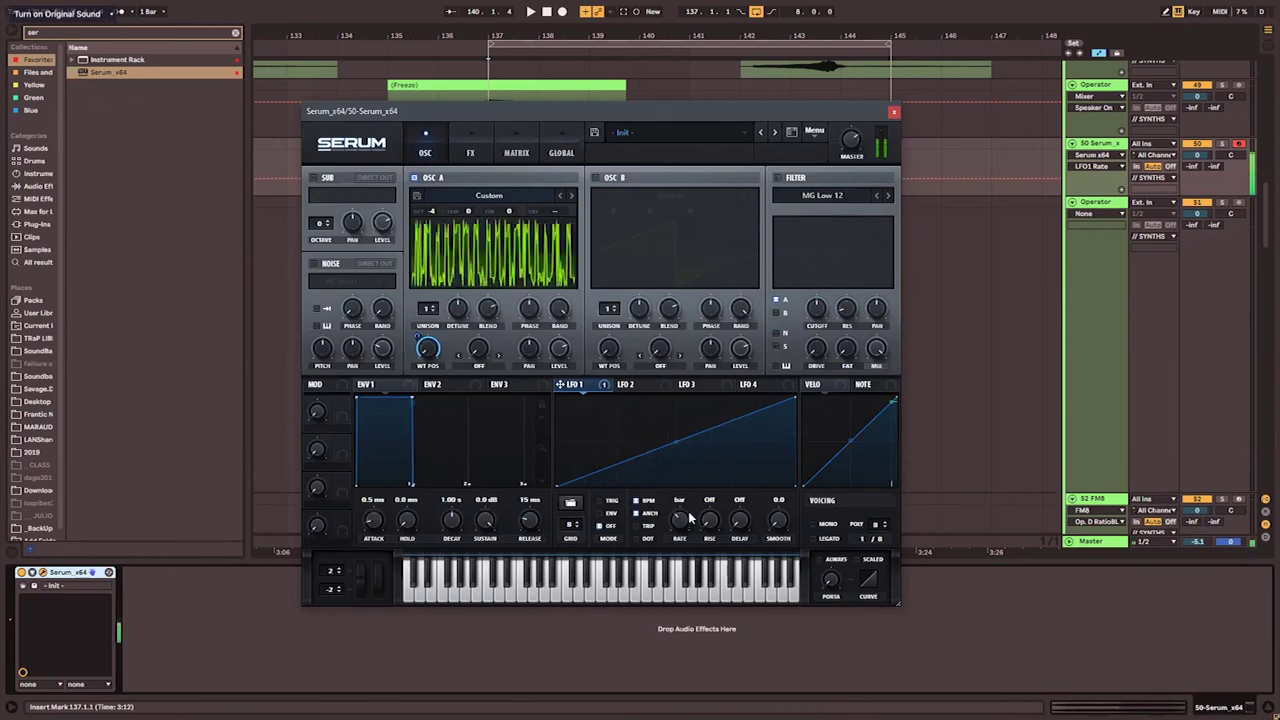
- Regenerate oscillator A's wavetable from the quoted text "mollerfucker" and return to the oscillator view
double_click(563, 232)
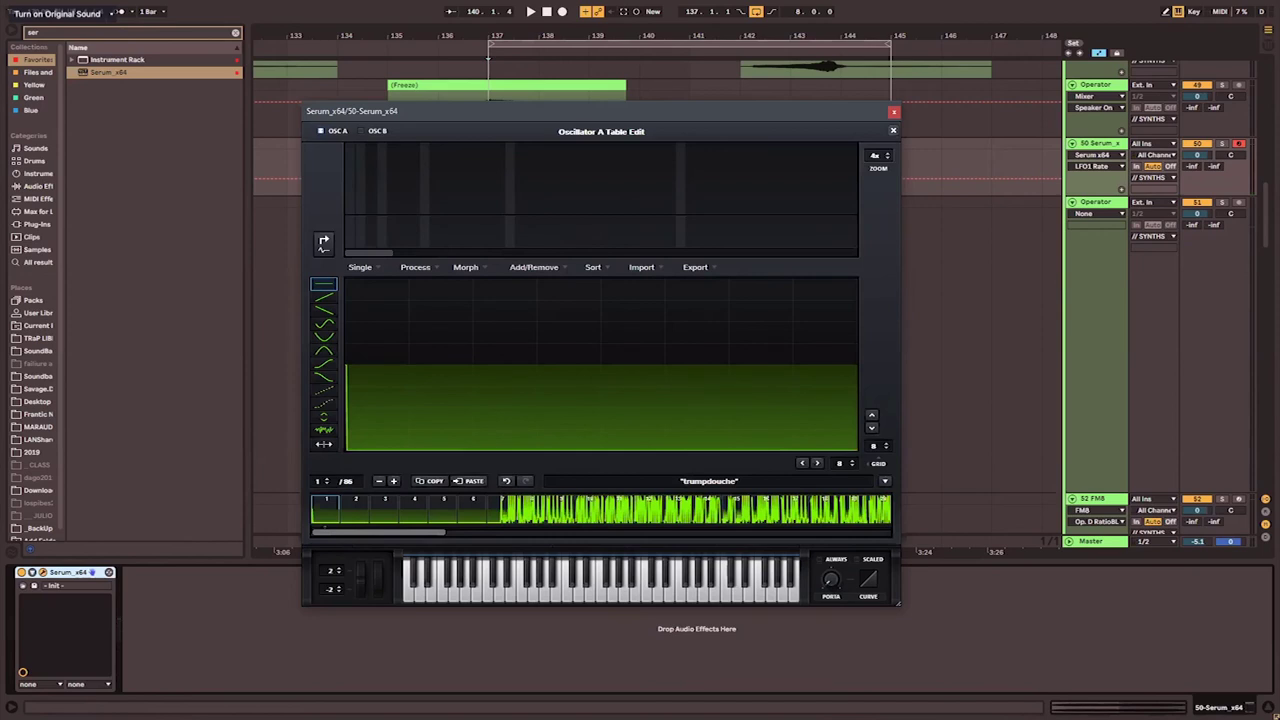
left_click(762, 480)
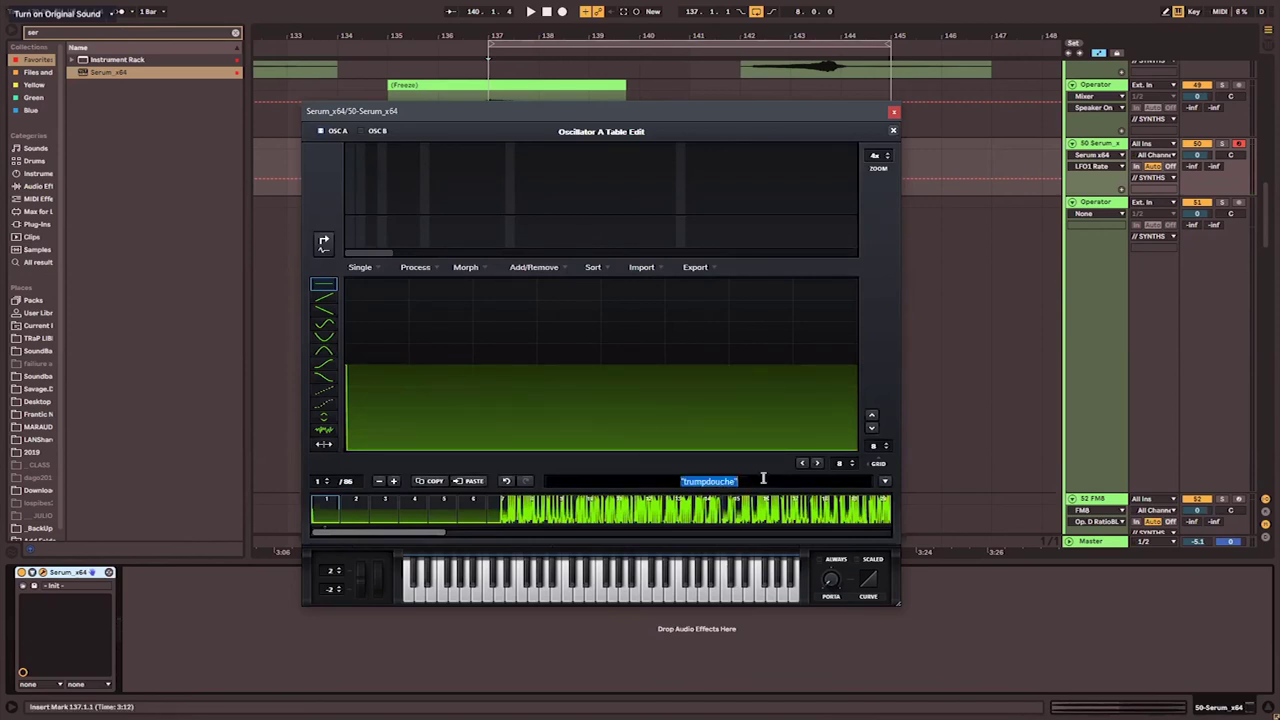
type("moll")
type("erfucker")
key("Return")
left_click(893, 131)
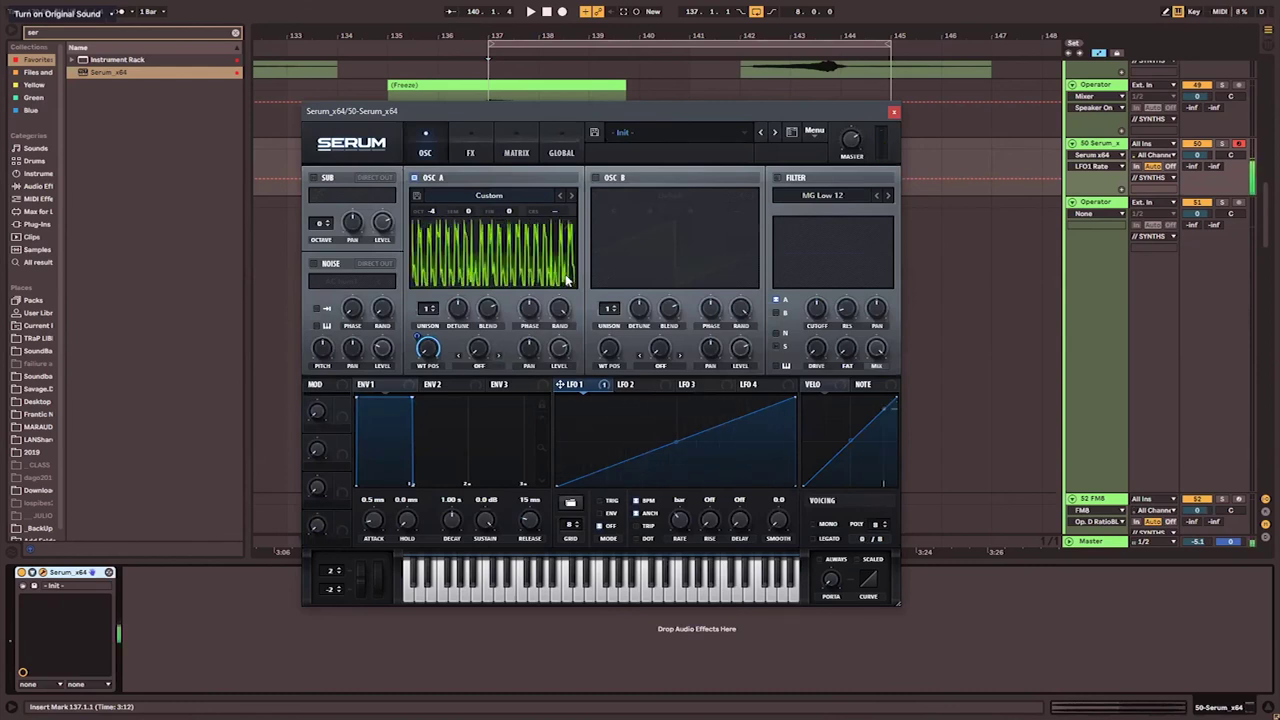
- Set LFO 1's rate to 2 bars and open oscillator A's wavetable editor
left_click_drag(684, 522, 682, 525)
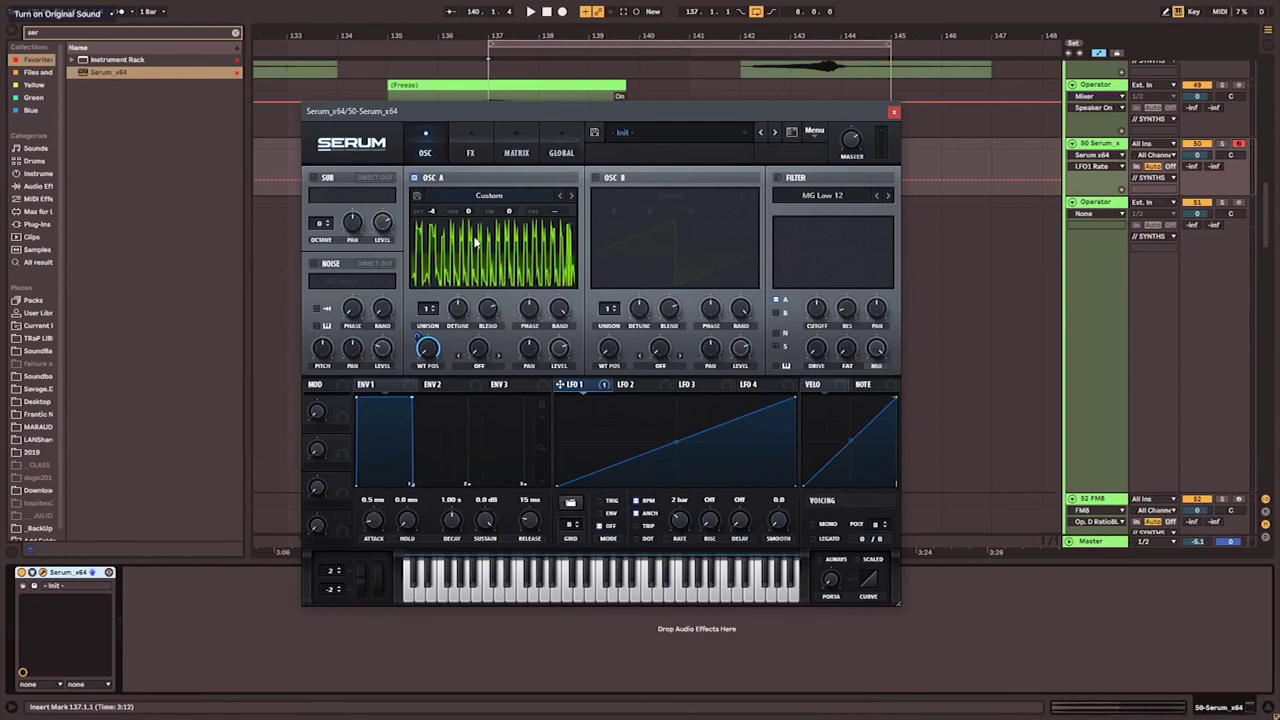
left_click(503, 199)
left_click(503, 197)
left_click(503, 196)
left_click(503, 182)
left_click(558, 214)
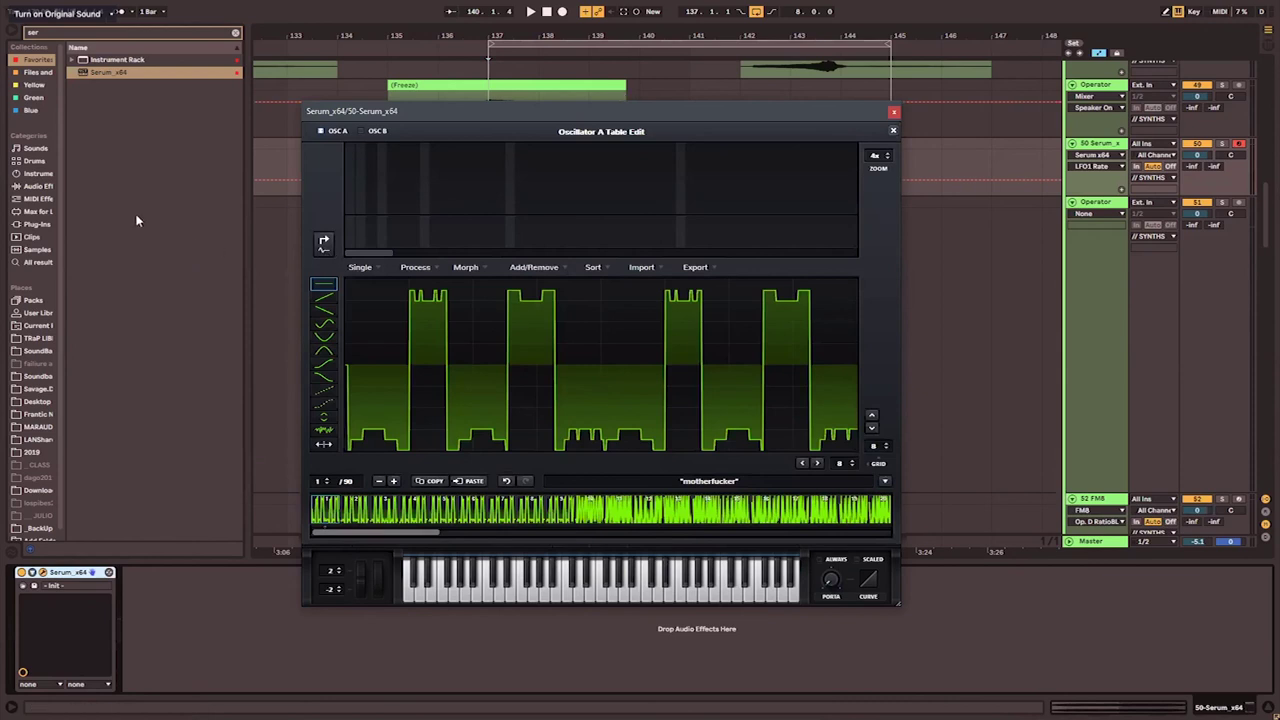
- Show the Samples category in the browser and clear the search filter
left_click(38, 207)
left_click(38, 229)
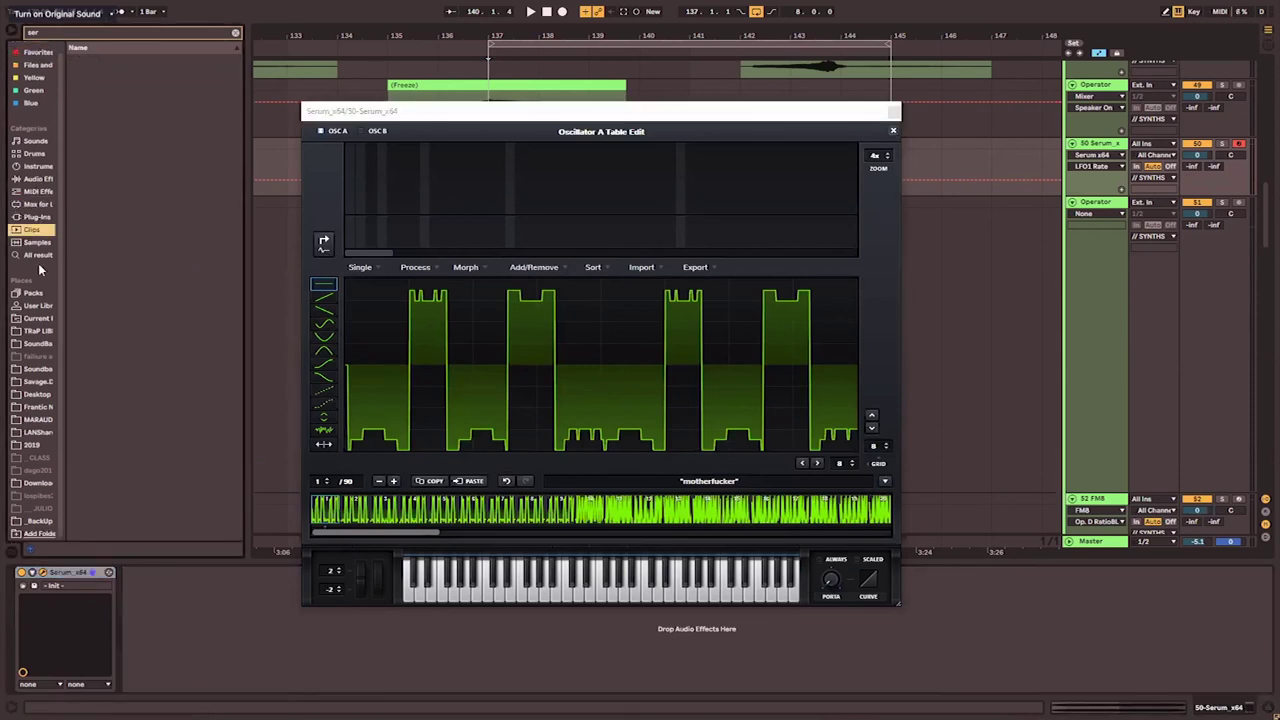
left_click(37, 243)
left_click(236, 33)
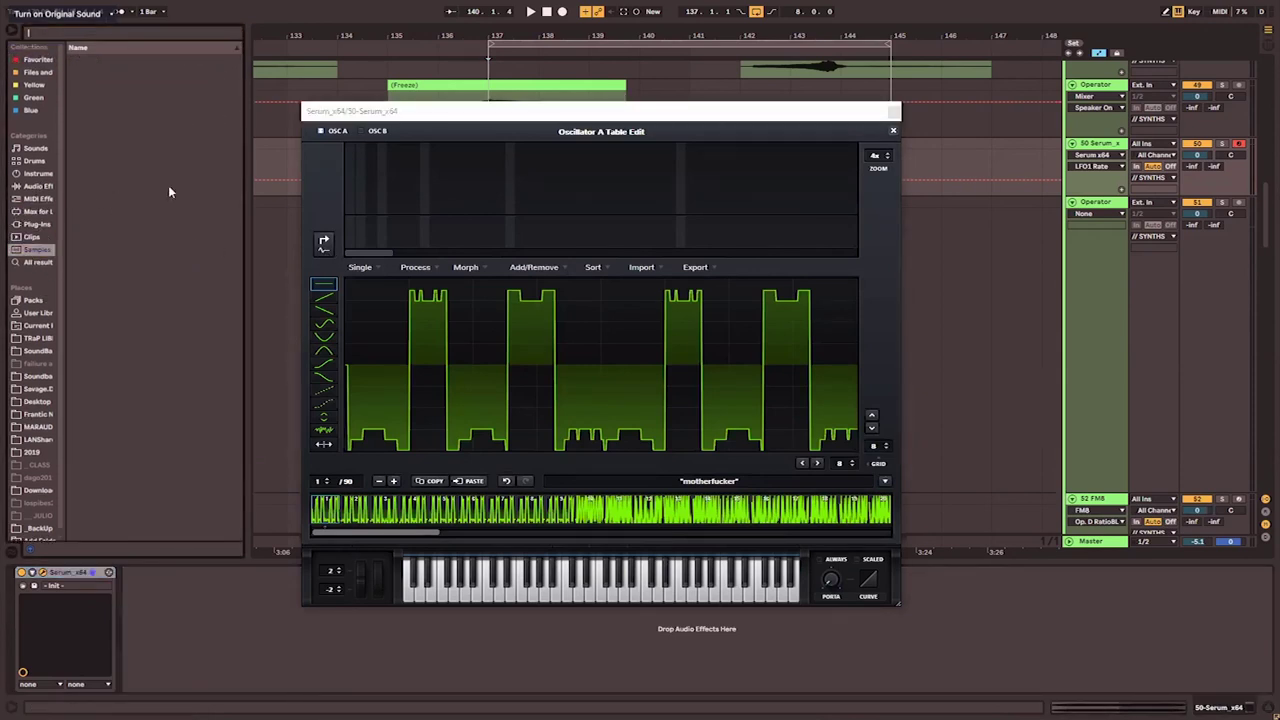
- Browse down the sample list past the claps and congas, previewing samples along the way
scroll(157, 202, "down", 6)
left_click(146, 223)
scroll(135, 243, "down", 10)
scroll(134, 241, "down", 1)
left_click(132, 240)
scroll(132, 242, "down", 8)
left_click(132, 243)
scroll(132, 243, "down", 12)
left_click(132, 243)
scroll(140, 260, "down", 15)
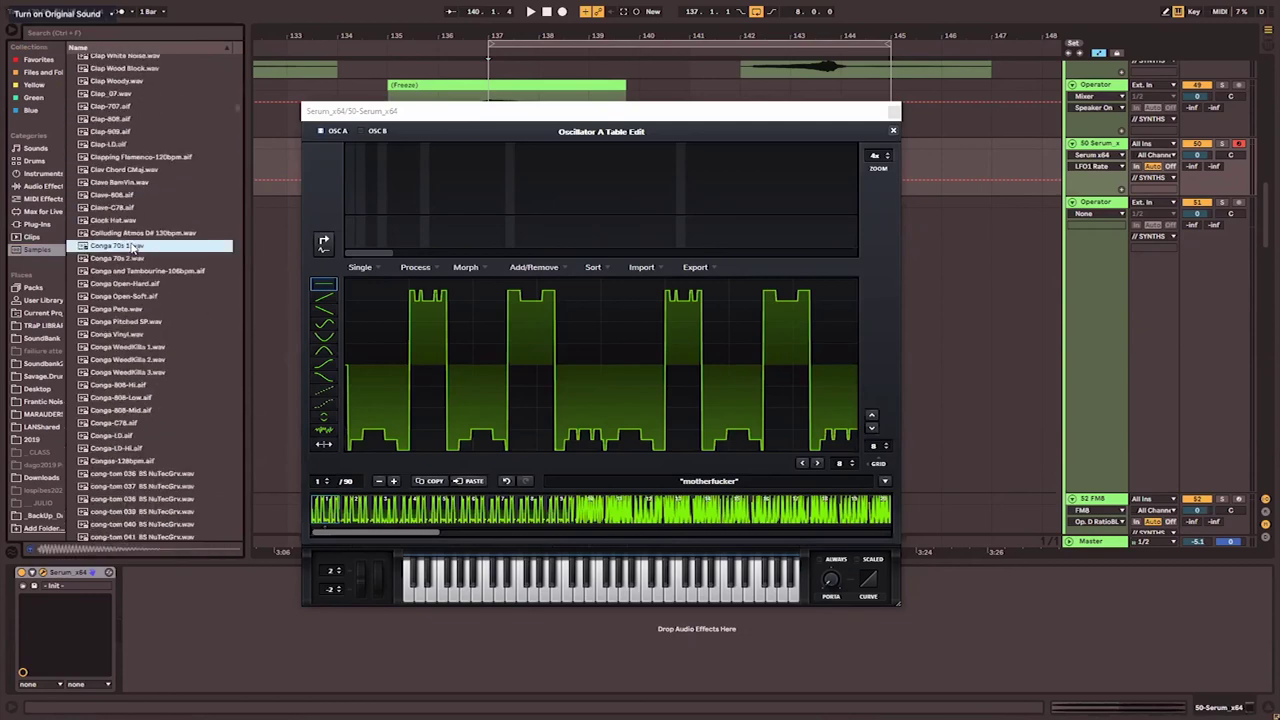
- Load CRASH1.wav onto the Serum track
left_click(147, 282)
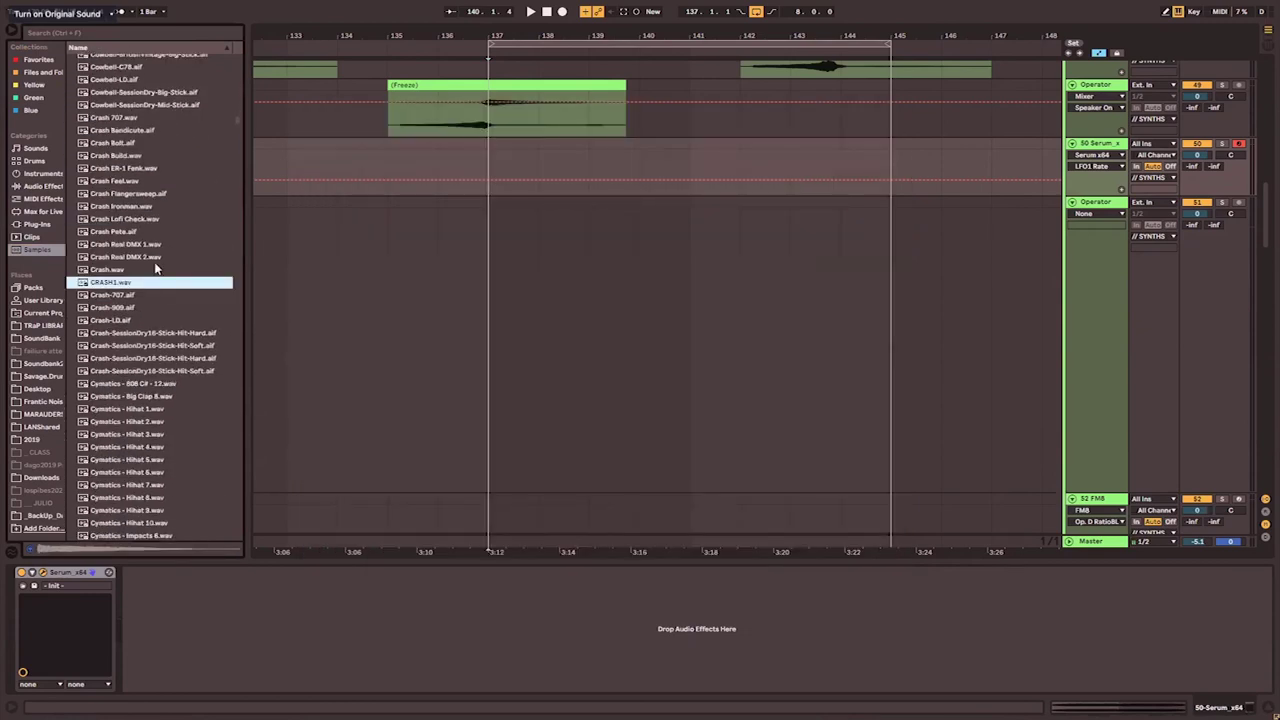
left_click_drag(403, 152, 404, 158)
left_click(532, 238)
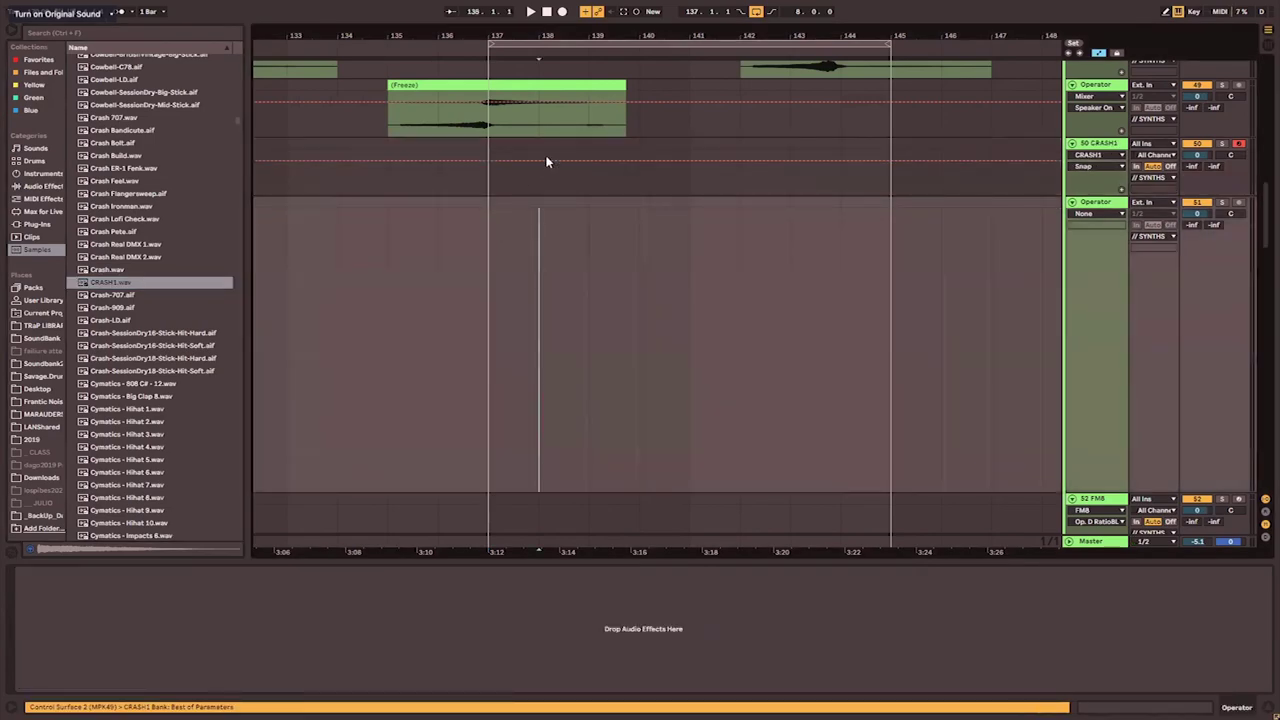
- Look through the devices on the synth tracks for the Serum instrument
scroll(547, 159, "up", 3)
left_click(539, 115)
scroll(539, 150, "down", 12)
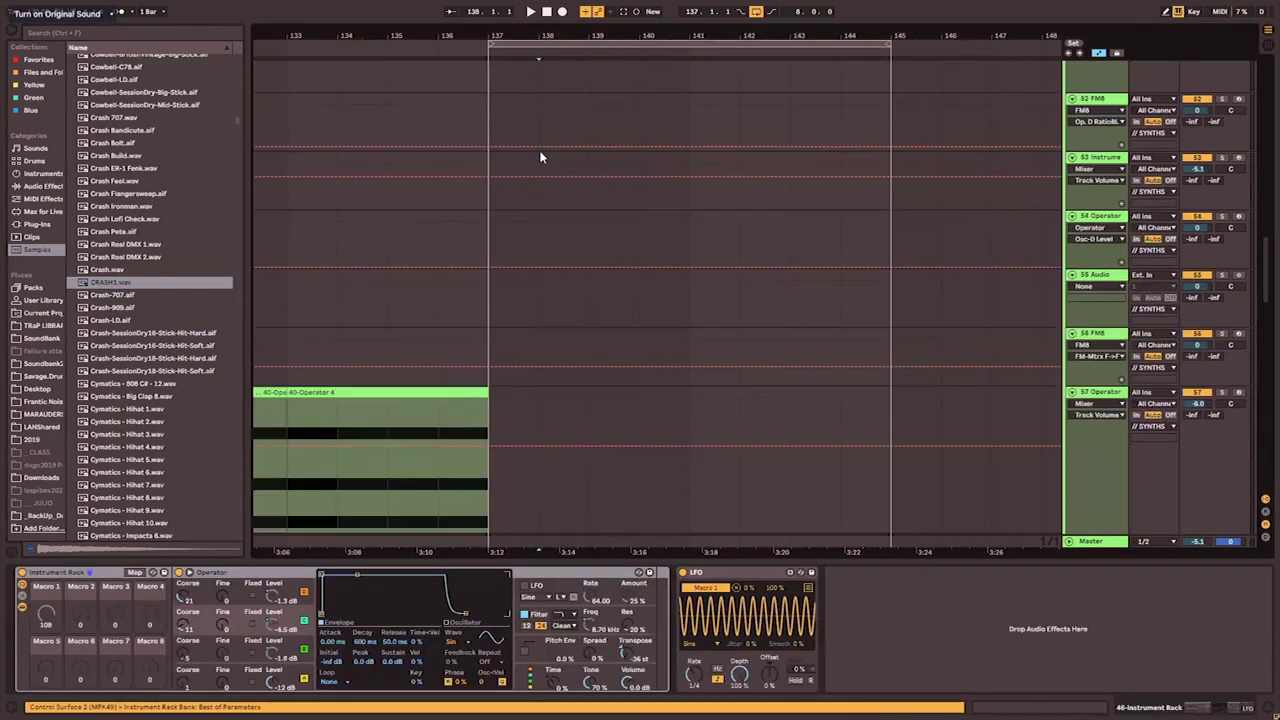
left_click(540, 155)
scroll(541, 160, "up", 3)
left_click(542, 173)
scroll(545, 181, "up", 1)
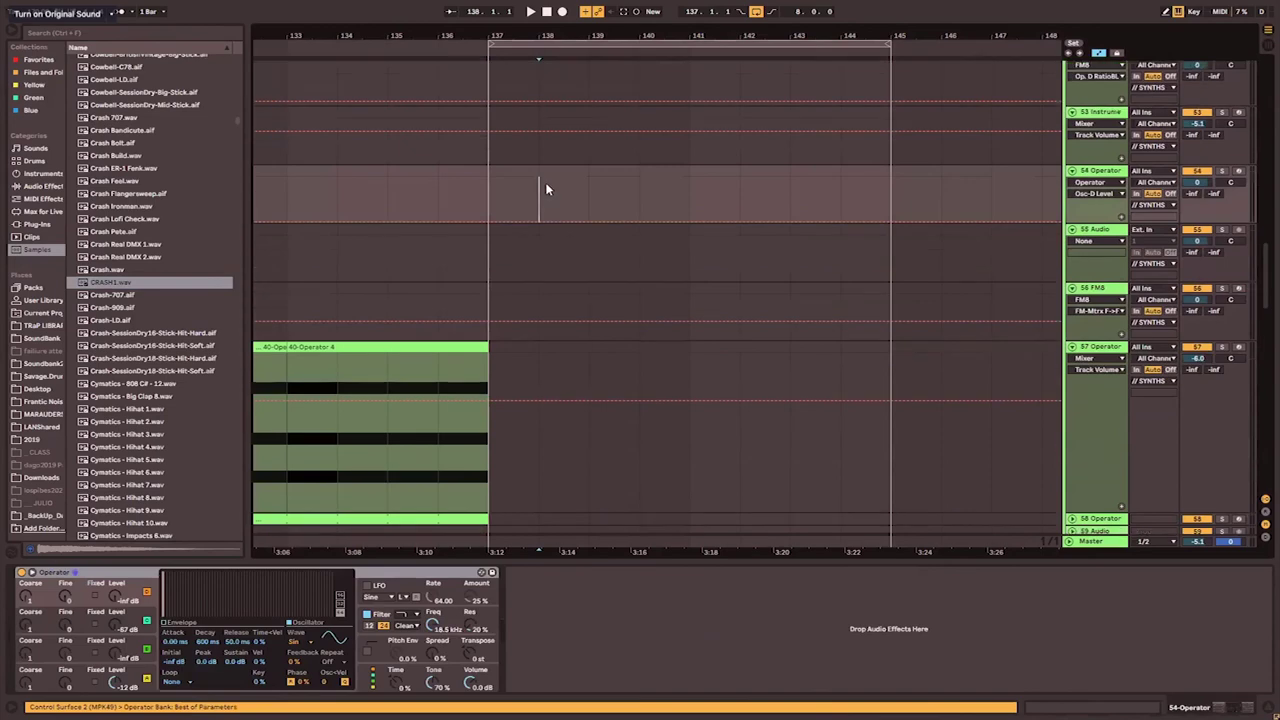
left_click(541, 118)
scroll(541, 130, "up", 2)
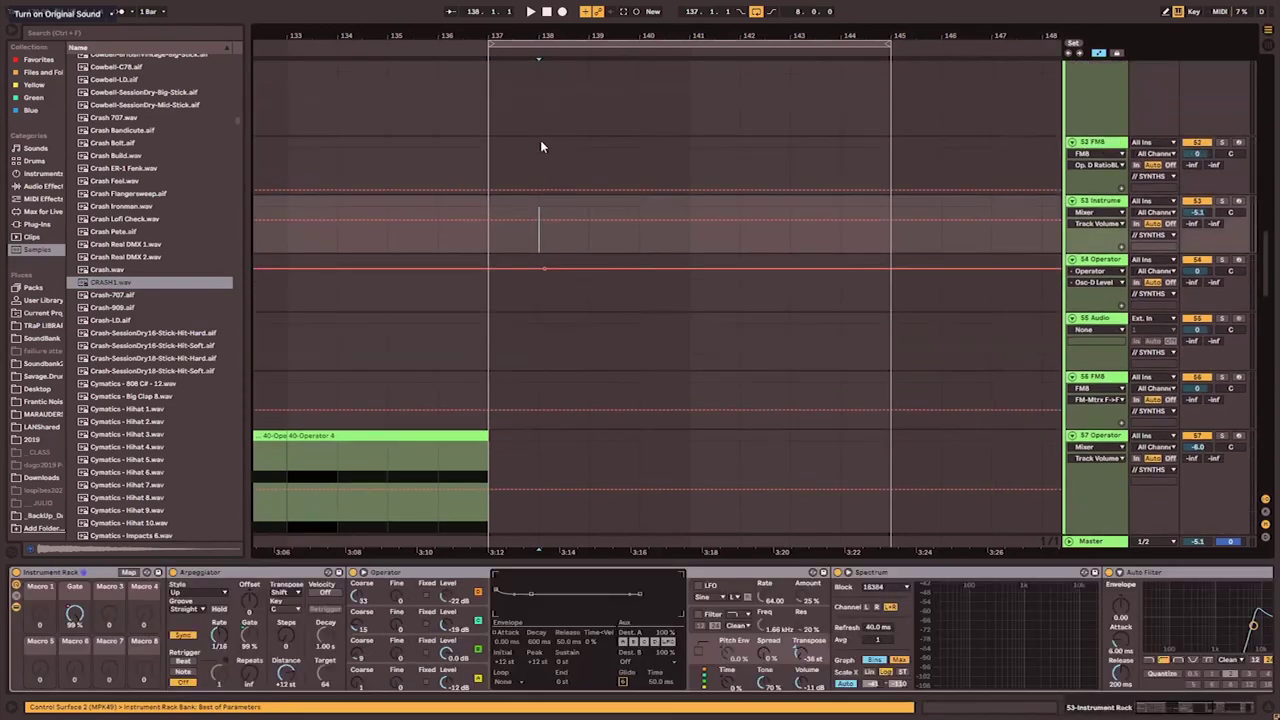
left_click(540, 141)
key("Up")
key("Up")
key("Up")
key("Up")
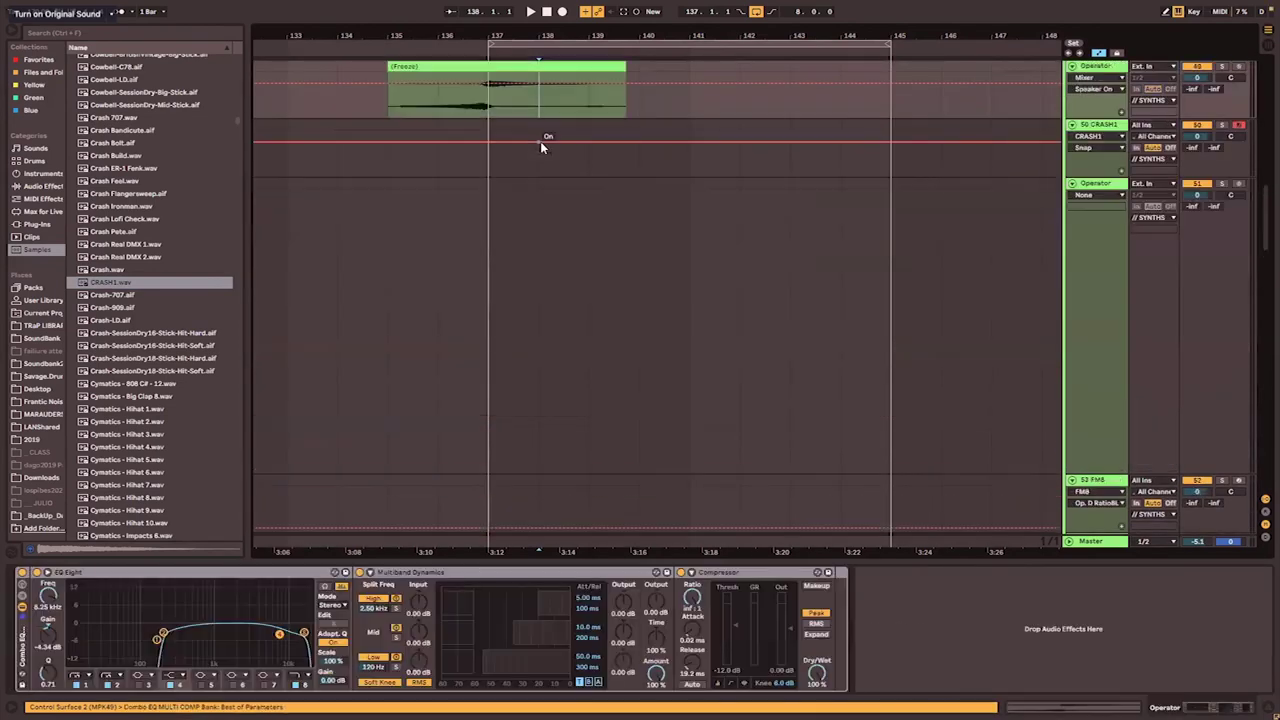
key("Up")
key("Up")
key("Up")
key("Up")
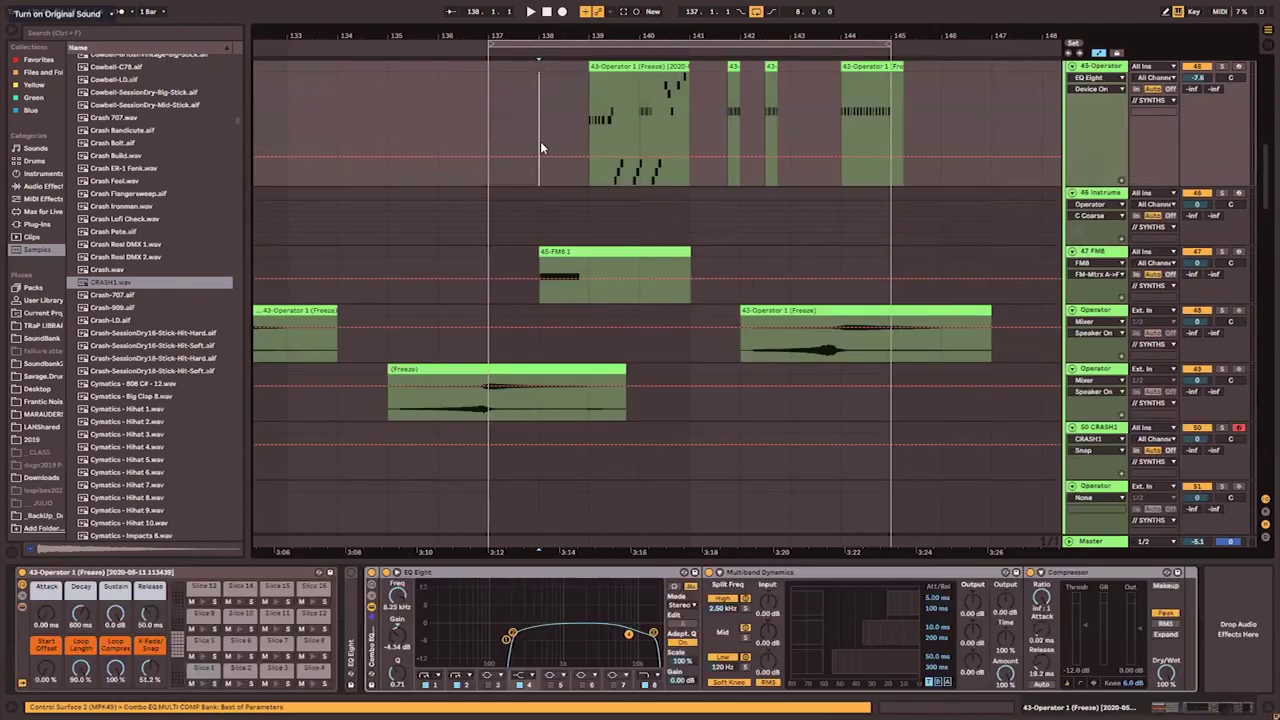
key("Up")
key("Up")
key("Up")
key("Up")
key("Up")
key("Up")
key("Up")
key("Up")
key("Up")
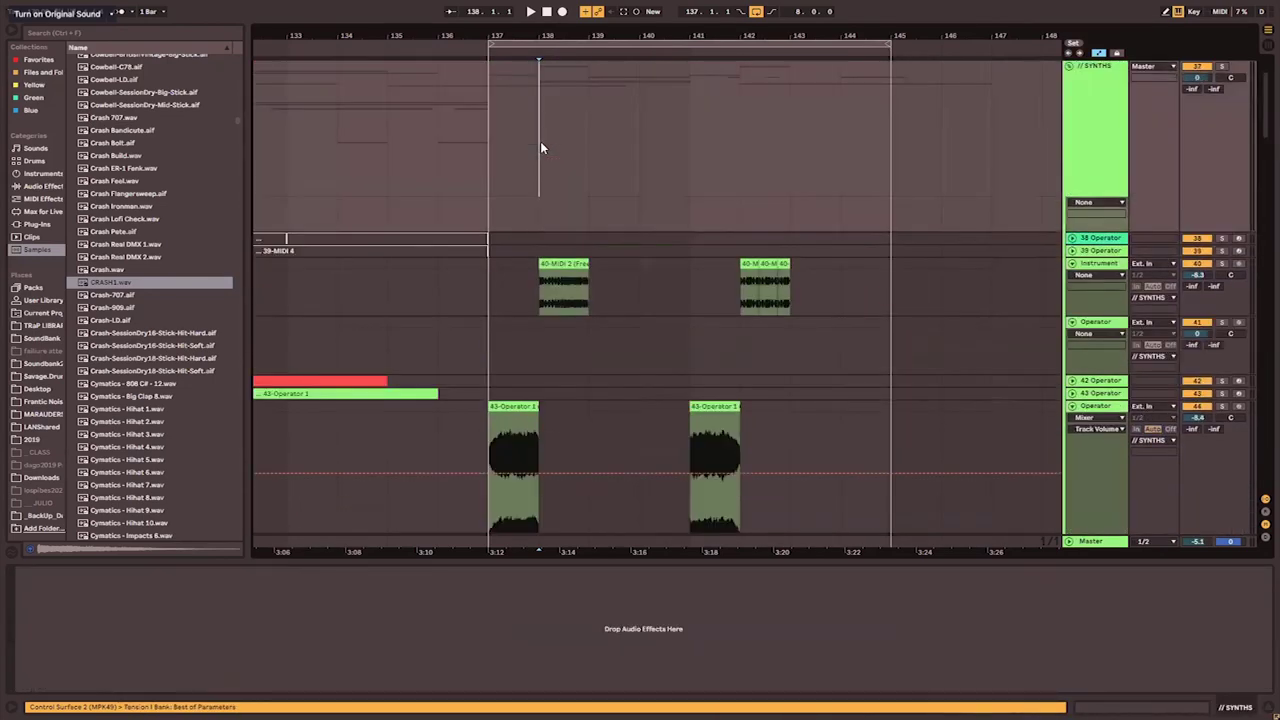
scroll(540, 148, "down", 20)
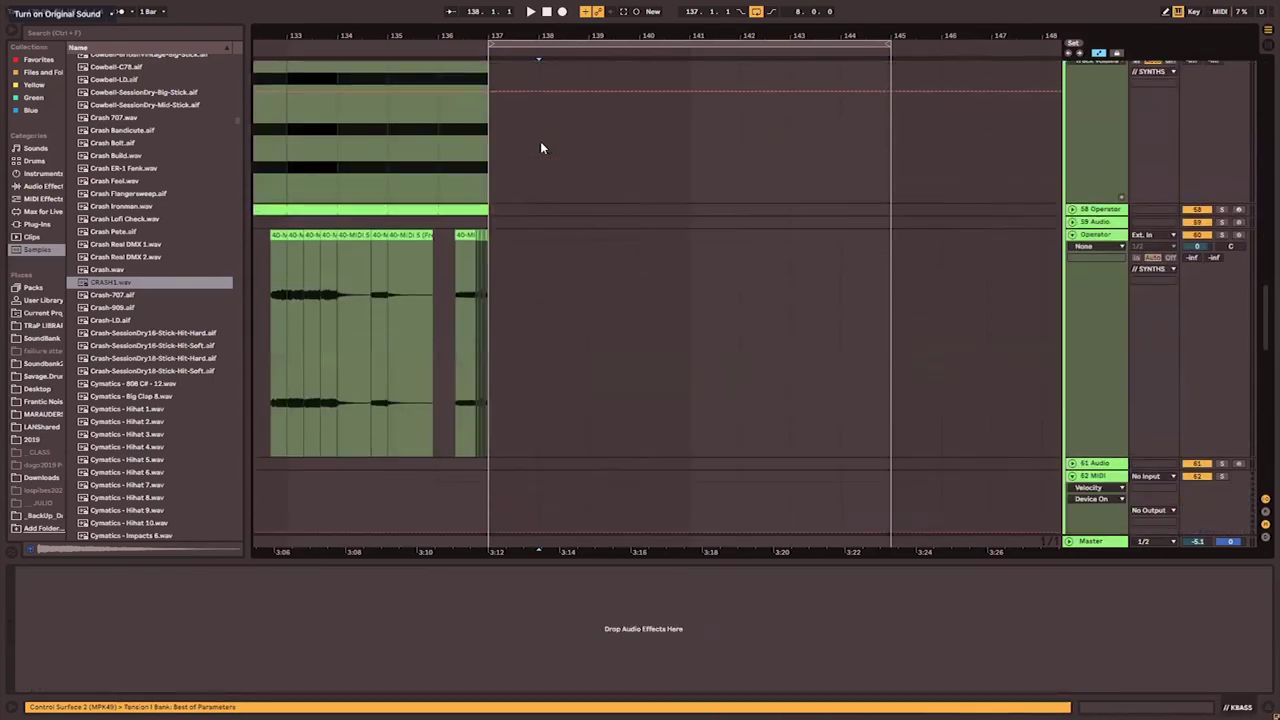
scroll(540, 148, "up", 15)
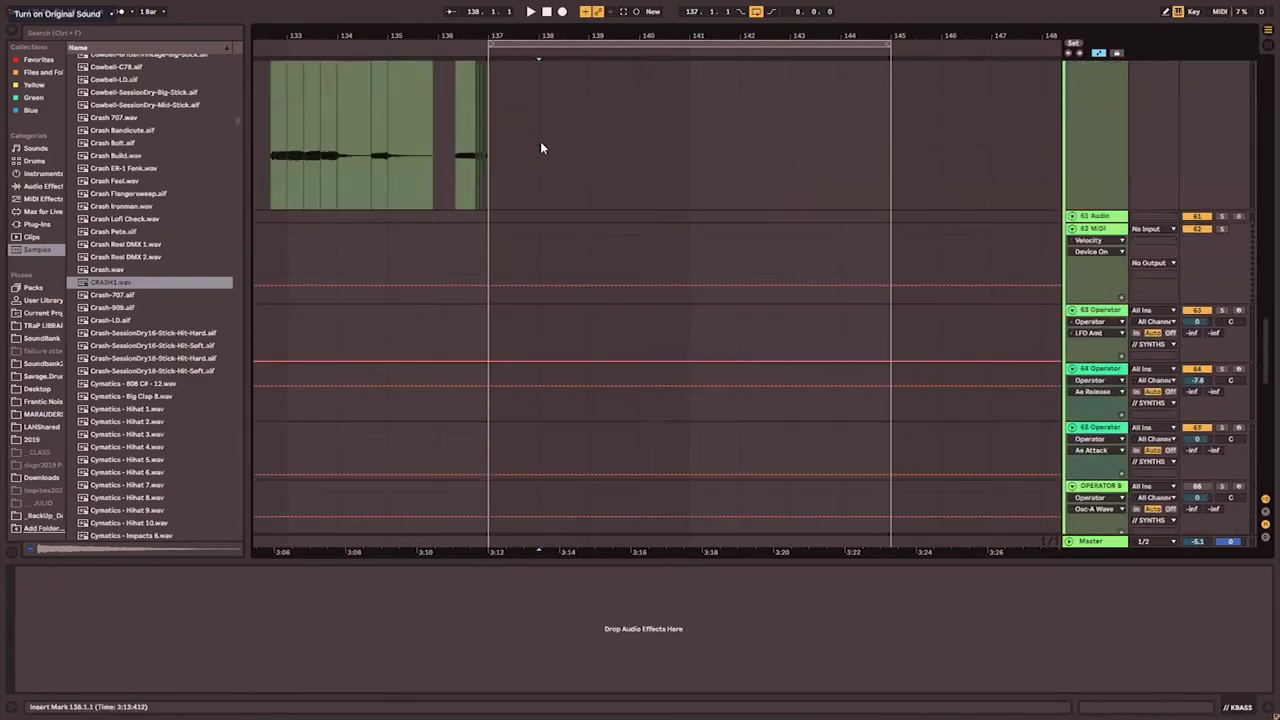
left_click(1106, 317)
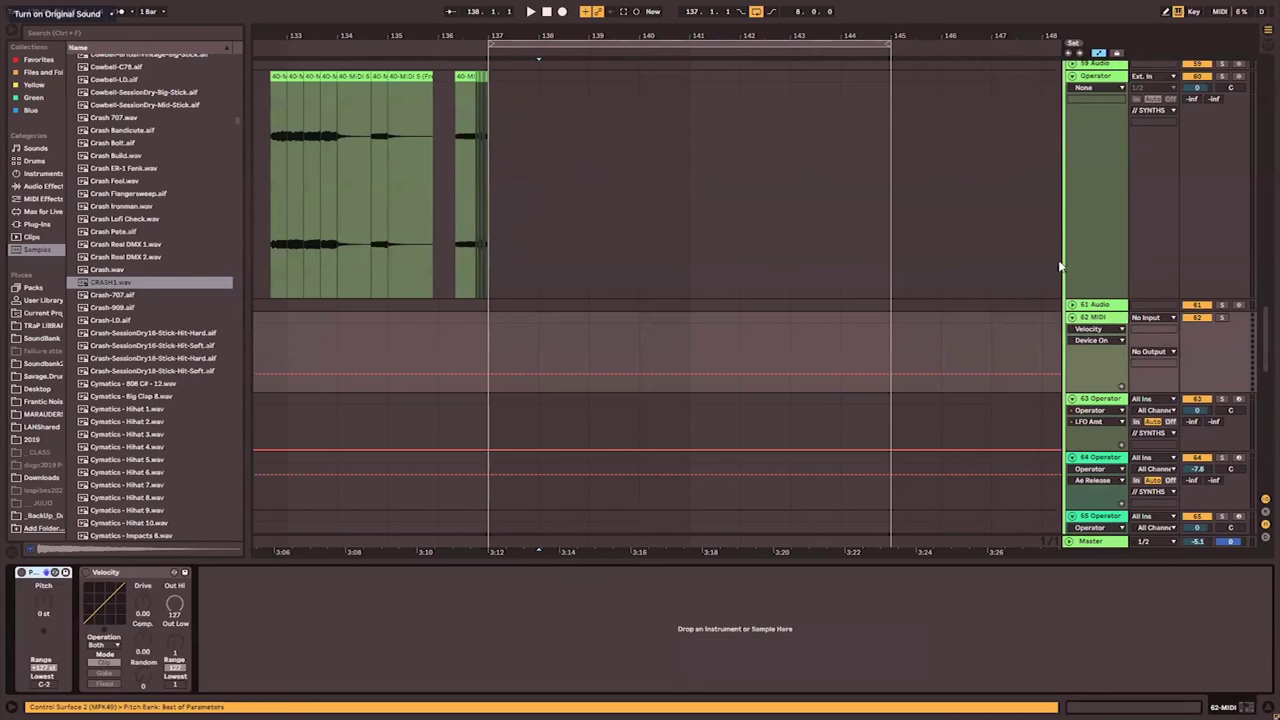
- Leave full-screen mode and undo the recent edits back past the sample's insertion on the Serum track
key("F11")
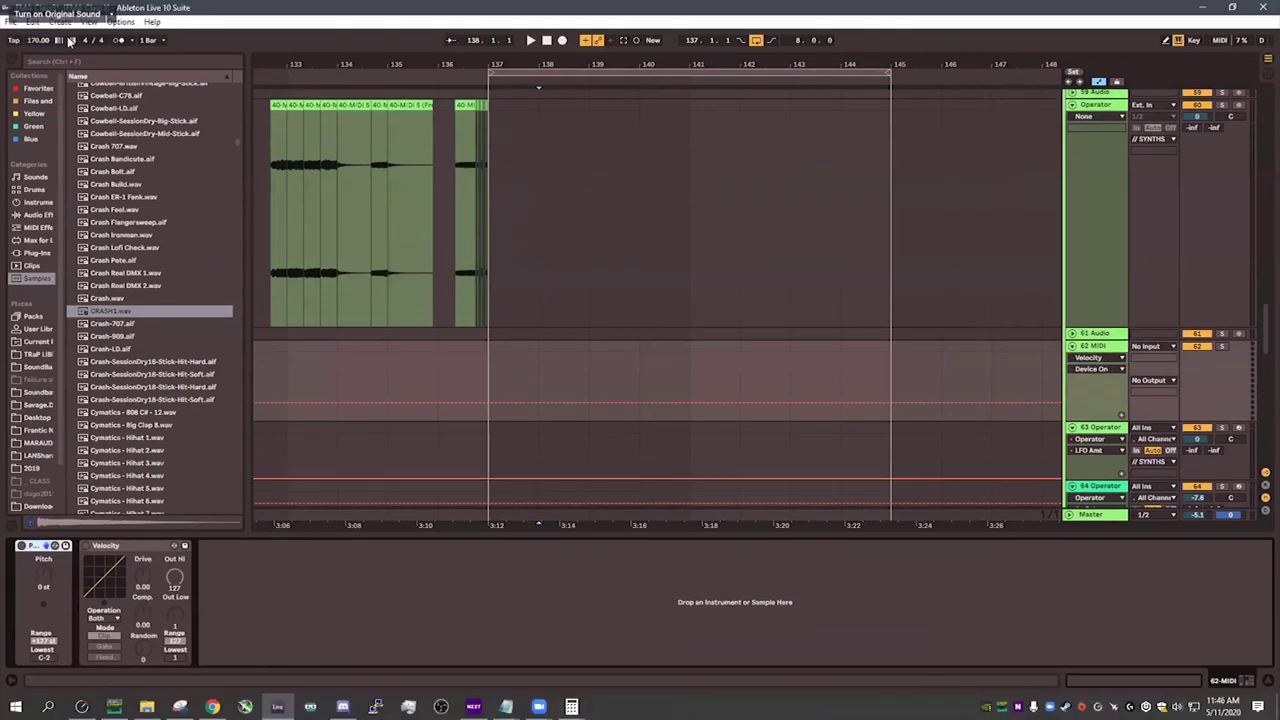
left_click(34, 22)
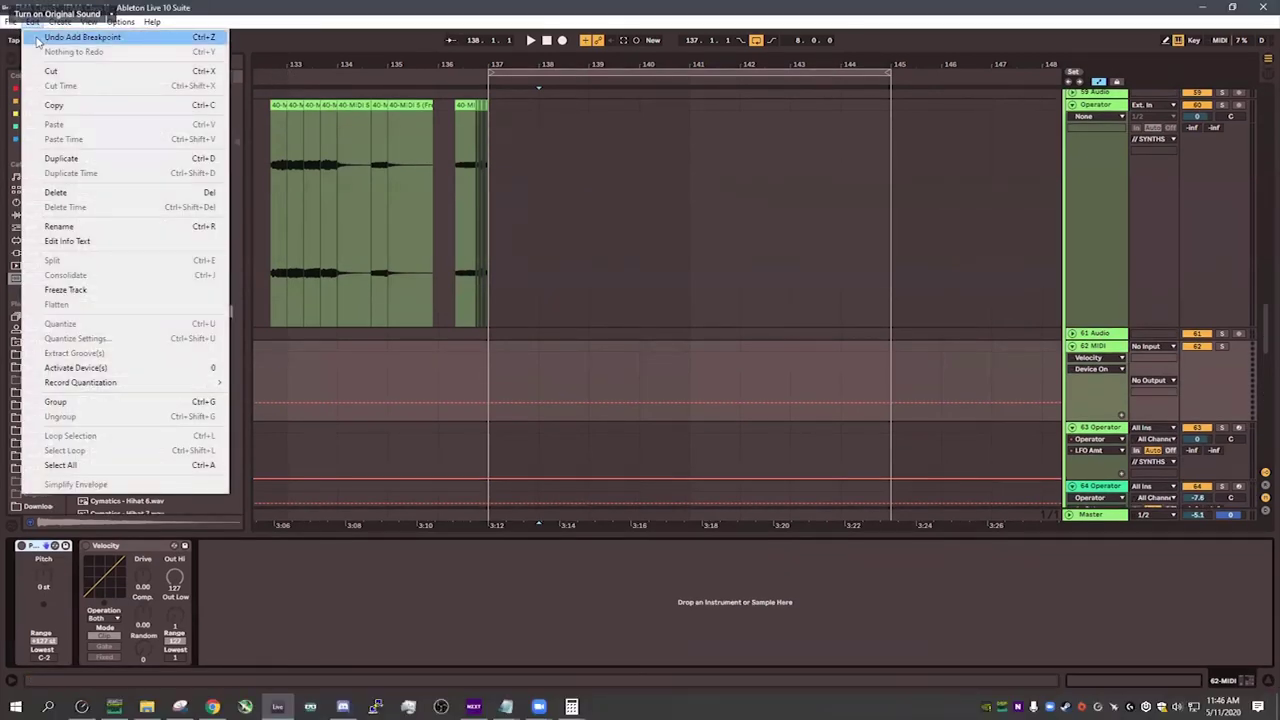
left_click(33, 22)
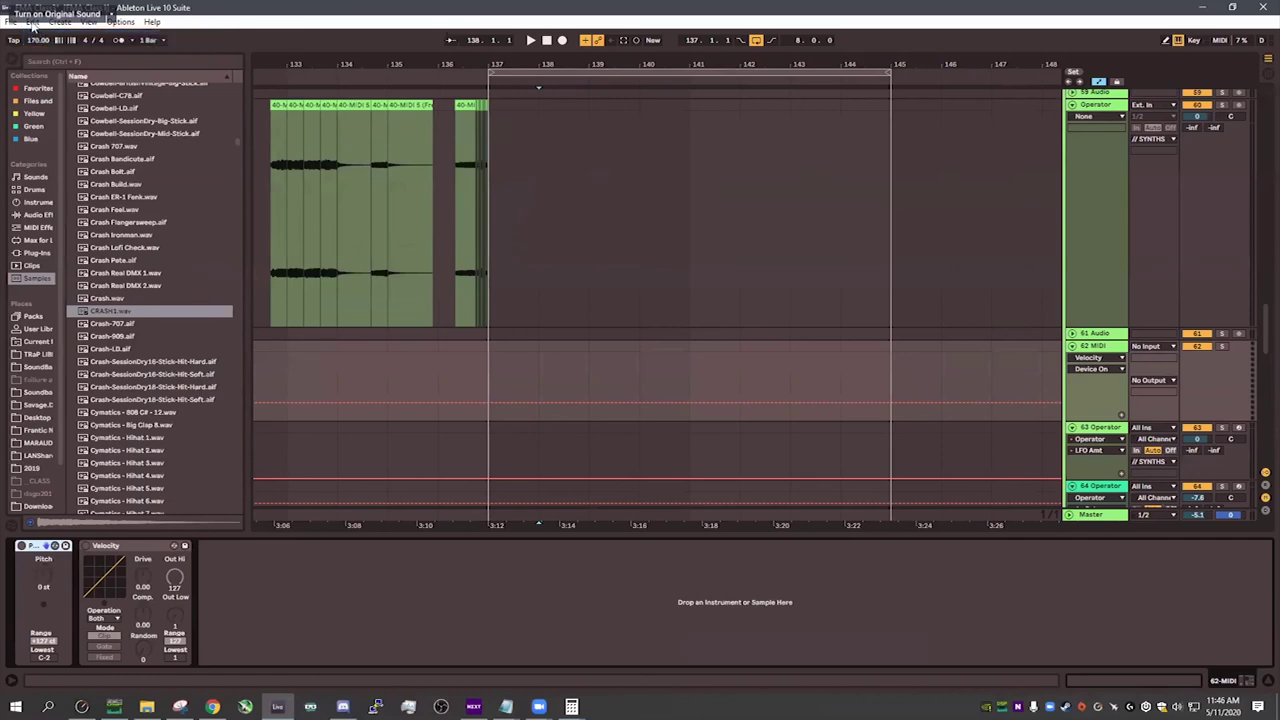
left_click(33, 22)
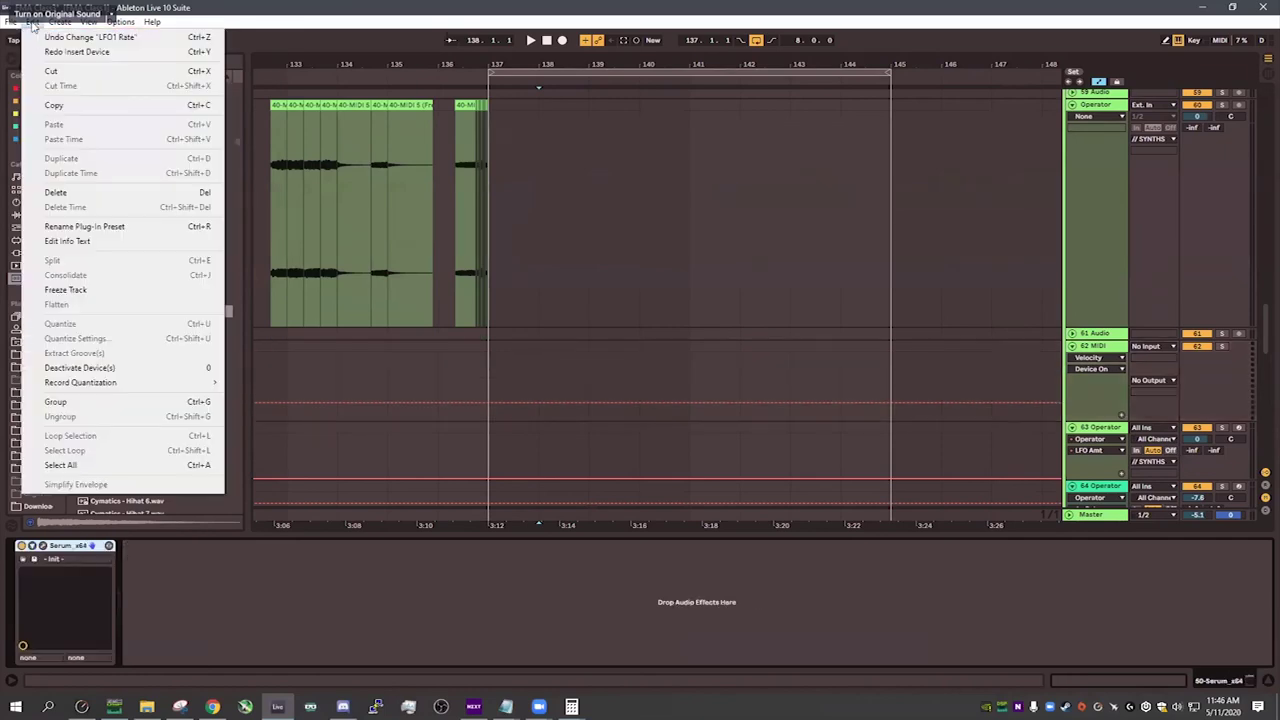
- Quit the background application behind the Rocket League notification
left_click(645, 219)
scroll(578, 177, "up", 5)
scroll(530, 149, "up", 10)
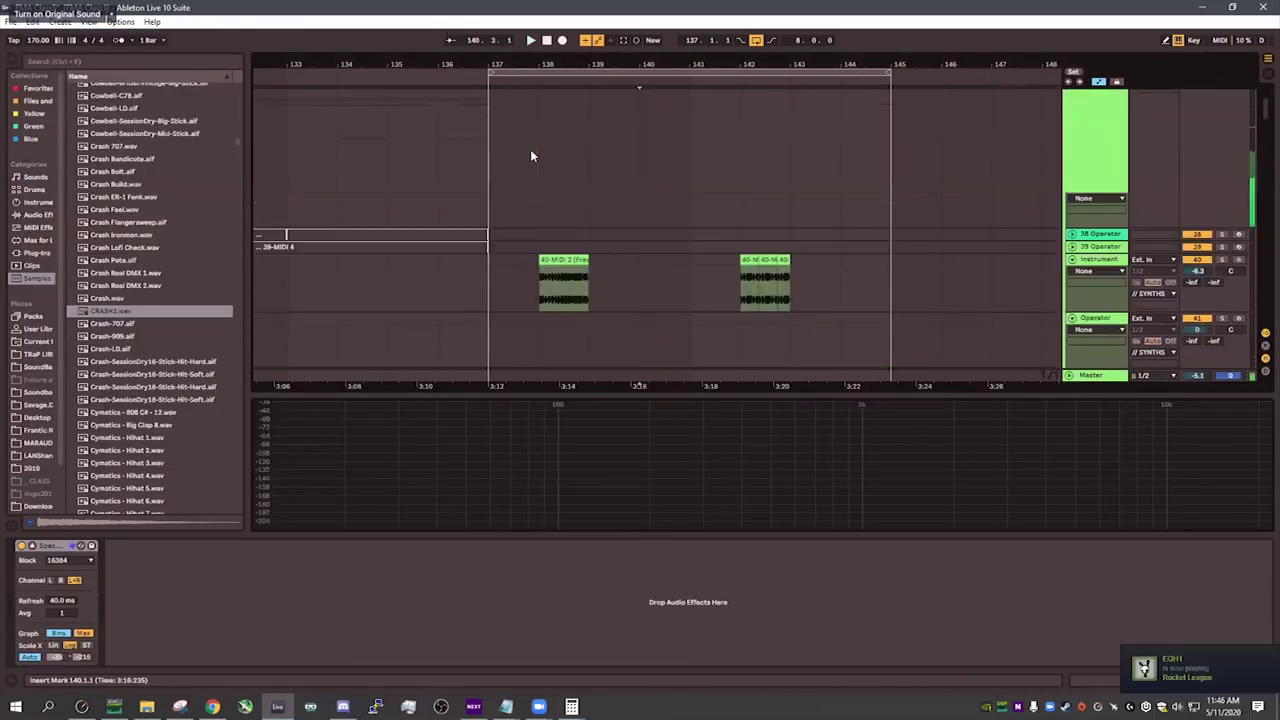
right_click(1067, 707)
left_click(1086, 701)
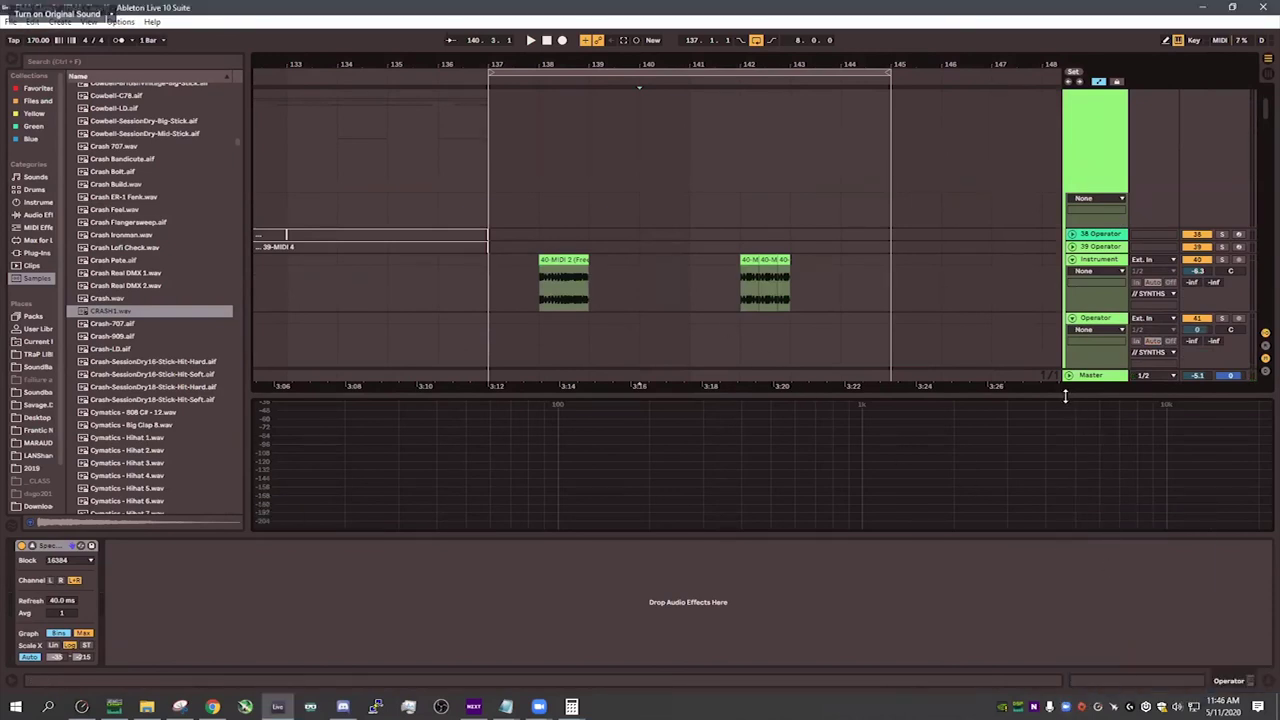
- Shrink the enlarged device area below the arrangement and reopen the Serum window from track 50
left_click_drag(1066, 395, 1006, 522)
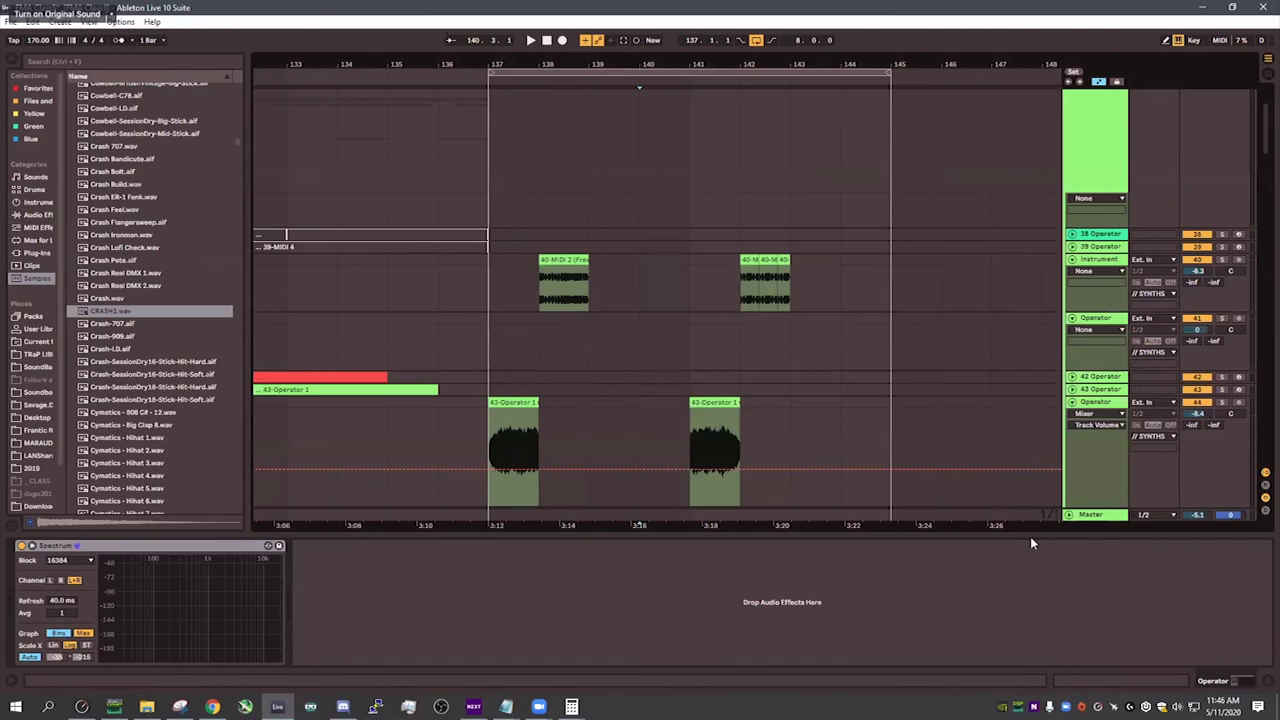
left_click_drag(1033, 537, 1048, 622)
left_click_drag(1265, 188, 1267, 288)
double_click(1062, 365)
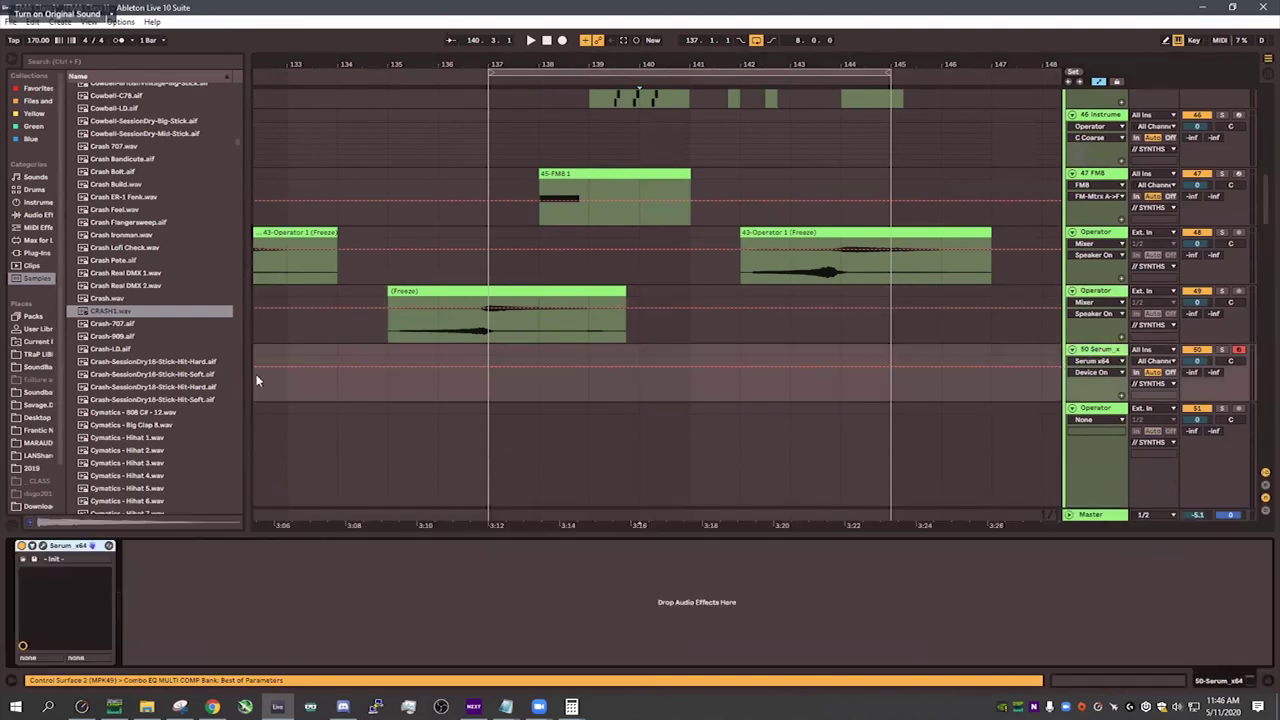
left_click(42, 546)
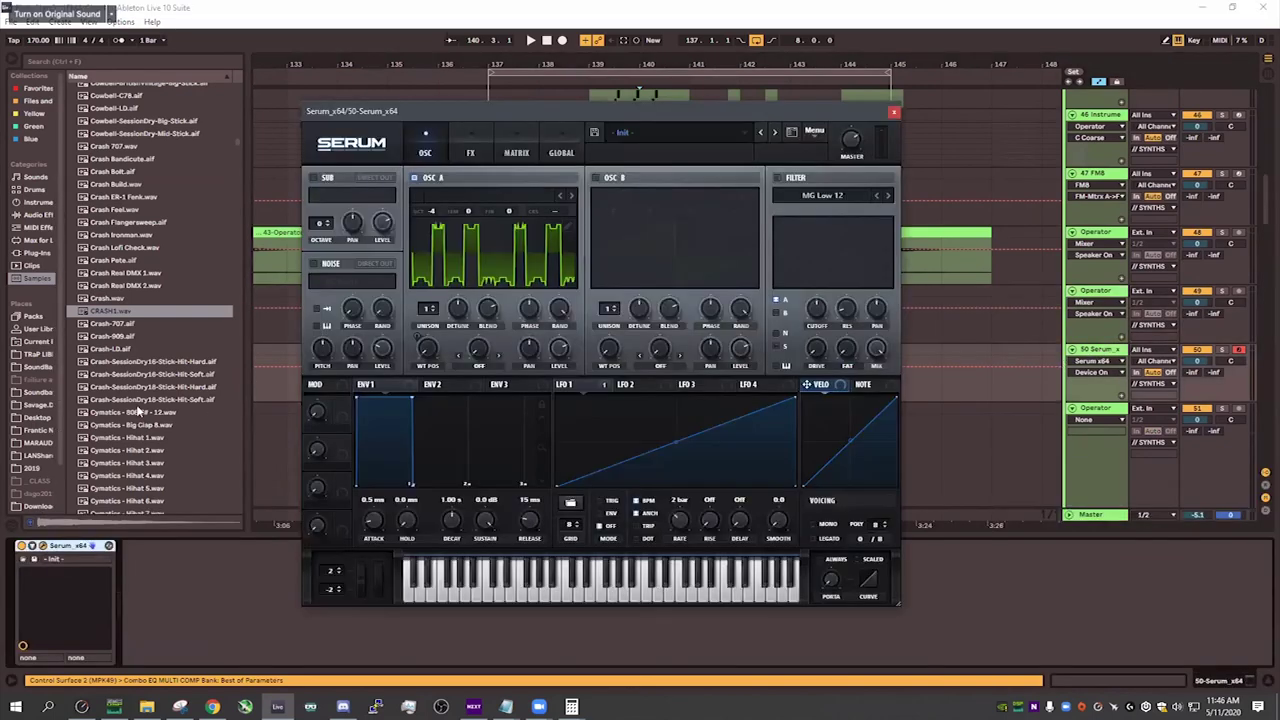
- Browse further down the sample list, previewing entries from the Cymatics samples to Dolak-85bpm.aif
scroll(139, 400, "down", 5)
left_click(139, 399)
scroll(138, 398, "down", 4)
left_click(137, 397)
scroll(136, 398, "down", 2)
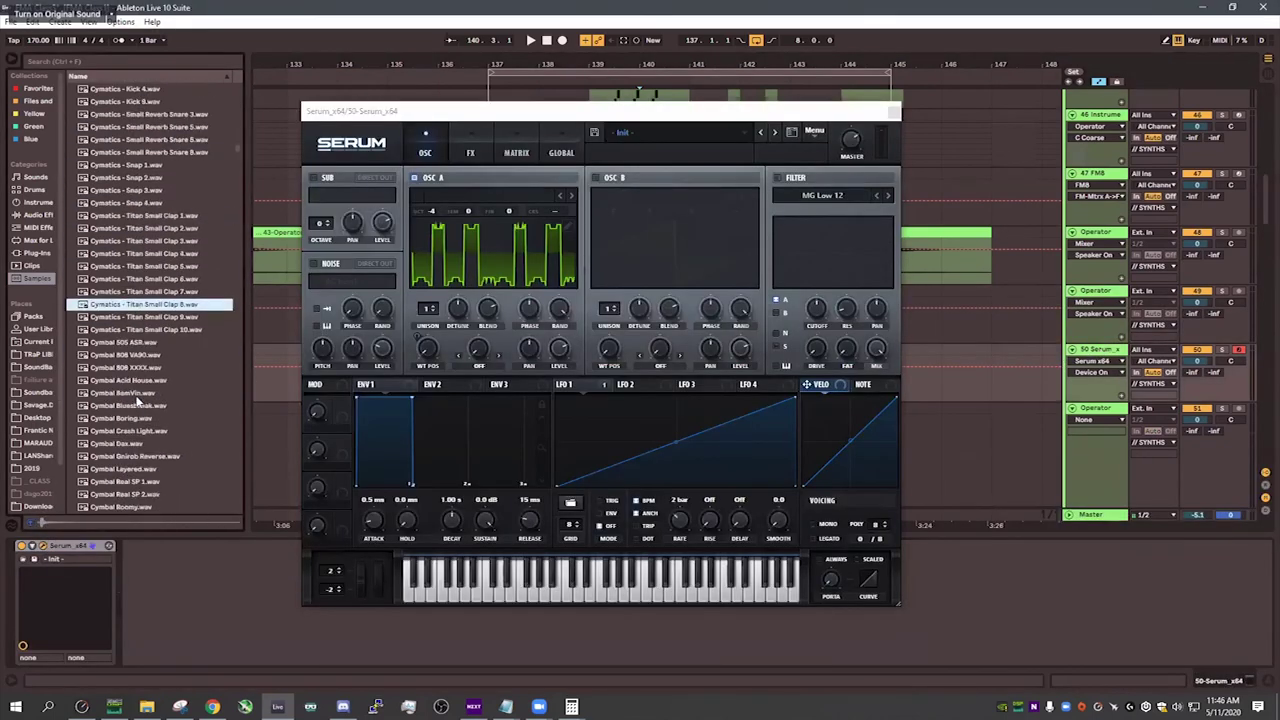
left_click(137, 397)
scroll(141, 402, "down", 3)
left_click(142, 404)
scroll(142, 407, "down", 2)
left_click(143, 400)
scroll(143, 405, "down", 5)
left_click(143, 406)
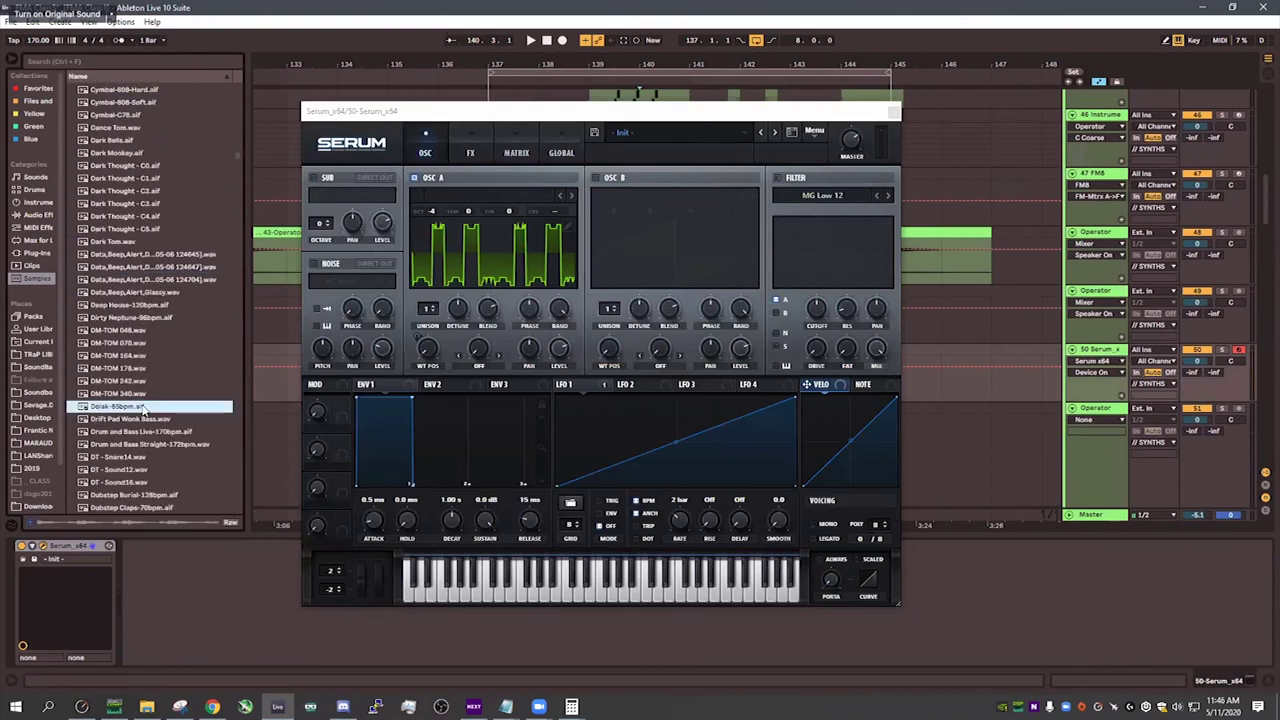
- Preview the Data,Beep,Alert samples and the entries below them down to DM-TOM 048.wav
left_click(136, 281)
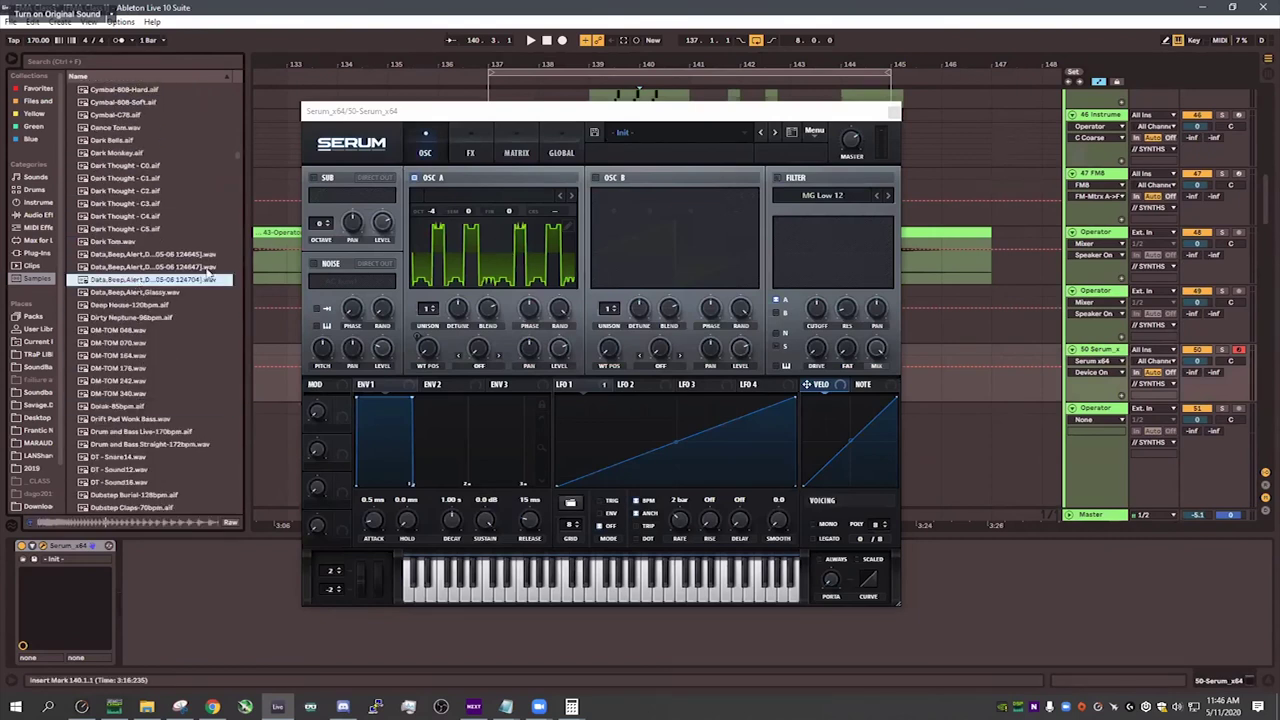
left_click(157, 263)
left_click(152, 254)
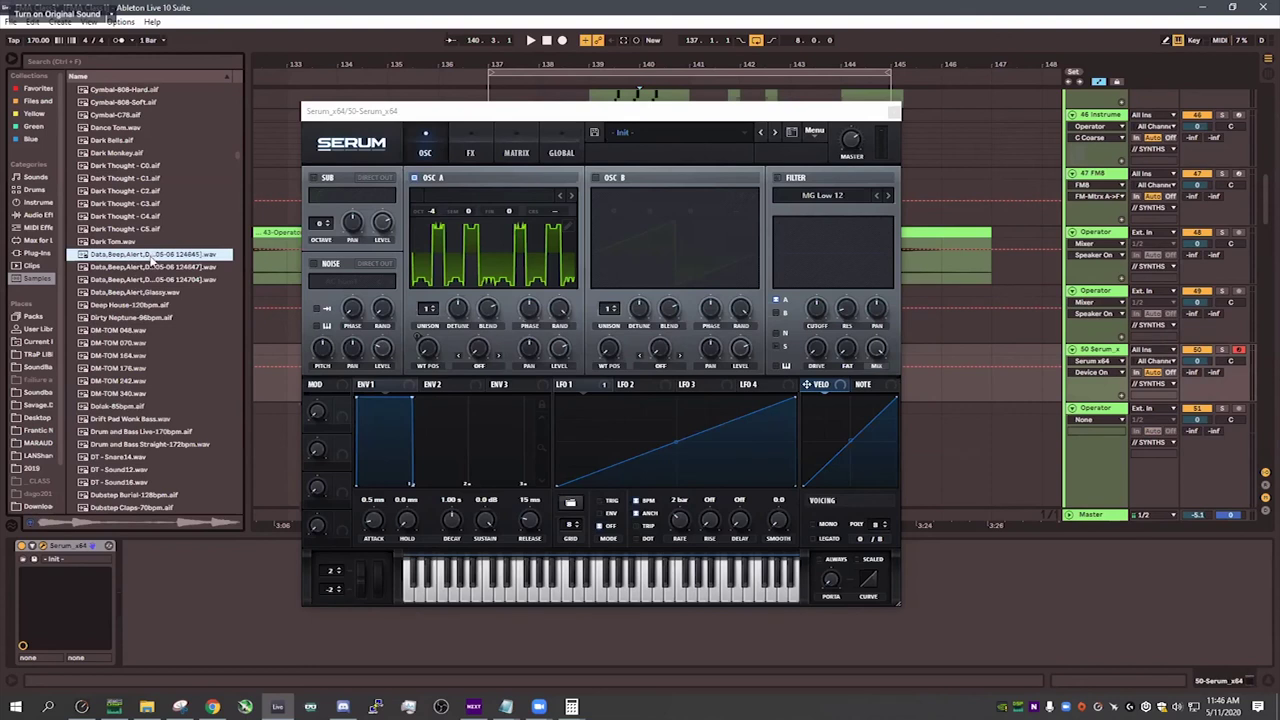
left_click(150, 267)
left_click(150, 280)
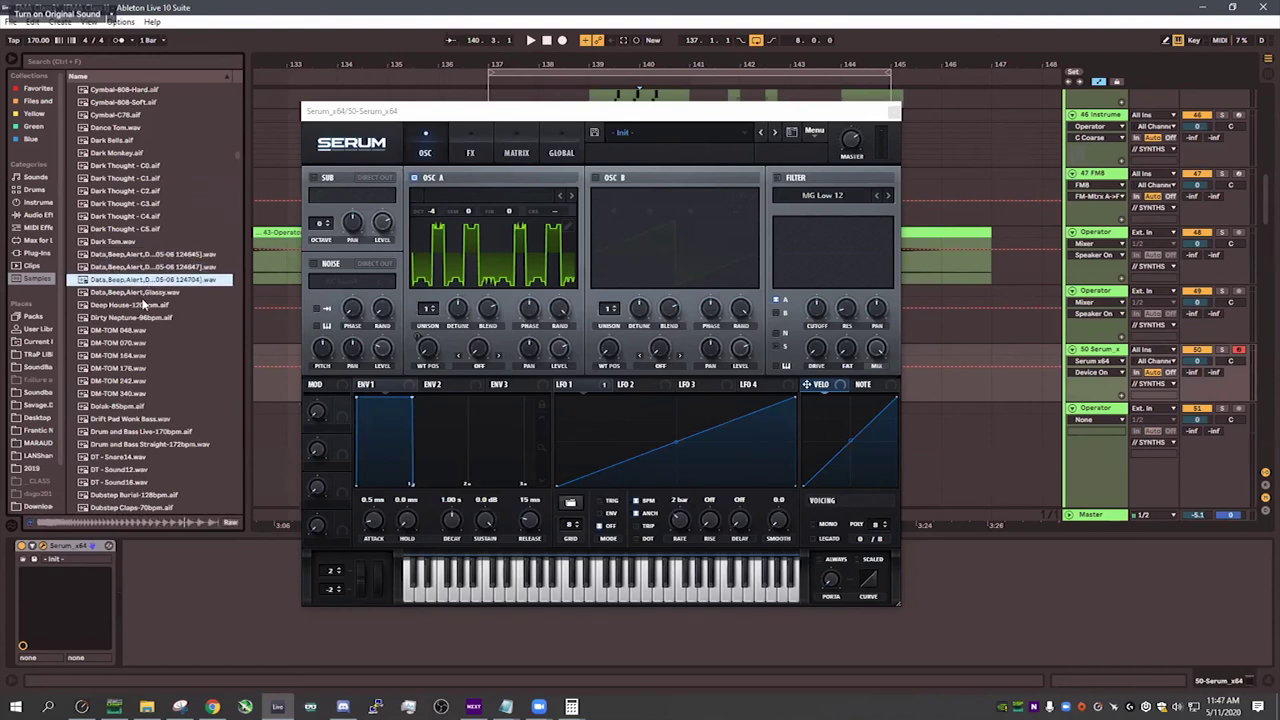
left_click(141, 294)
left_click(141, 306)
left_click(140, 318)
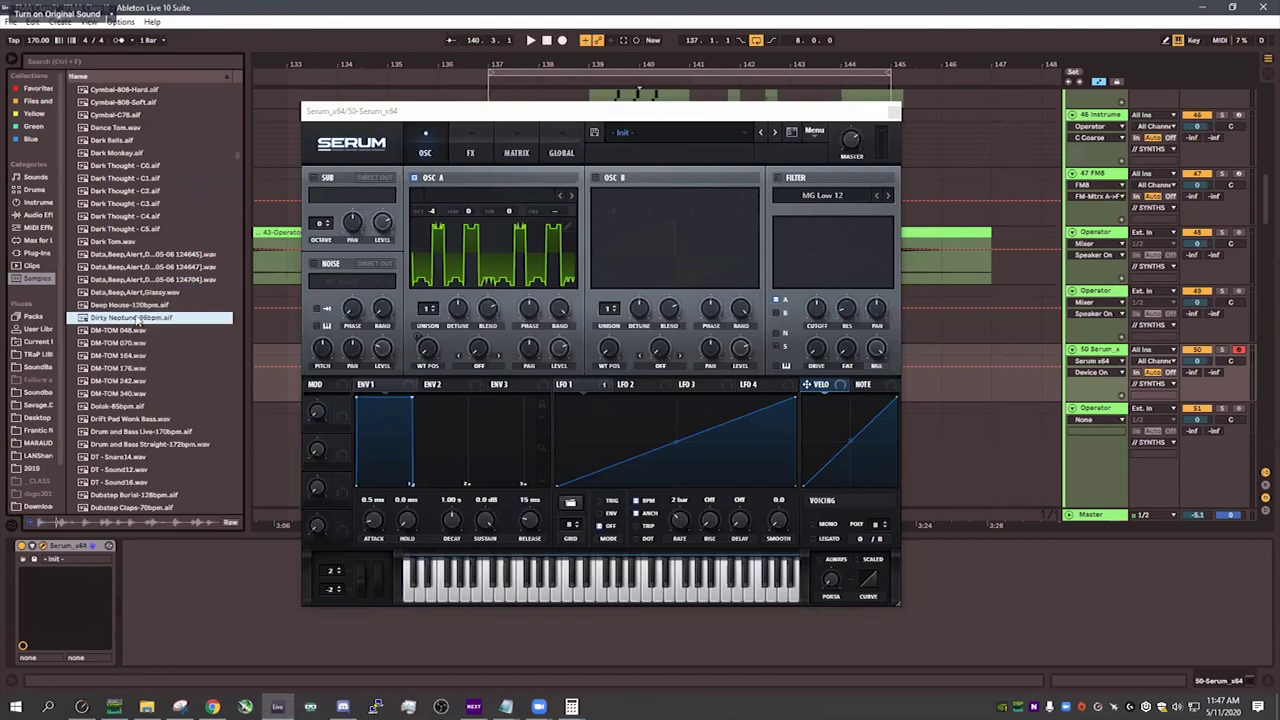
left_click(140, 332)
- Preview the Drum and Bass loops, Drift Pad Wonk Bass.wav and DT - Sound12.wav
scroll(140, 342, "down", 1)
left_click(153, 386)
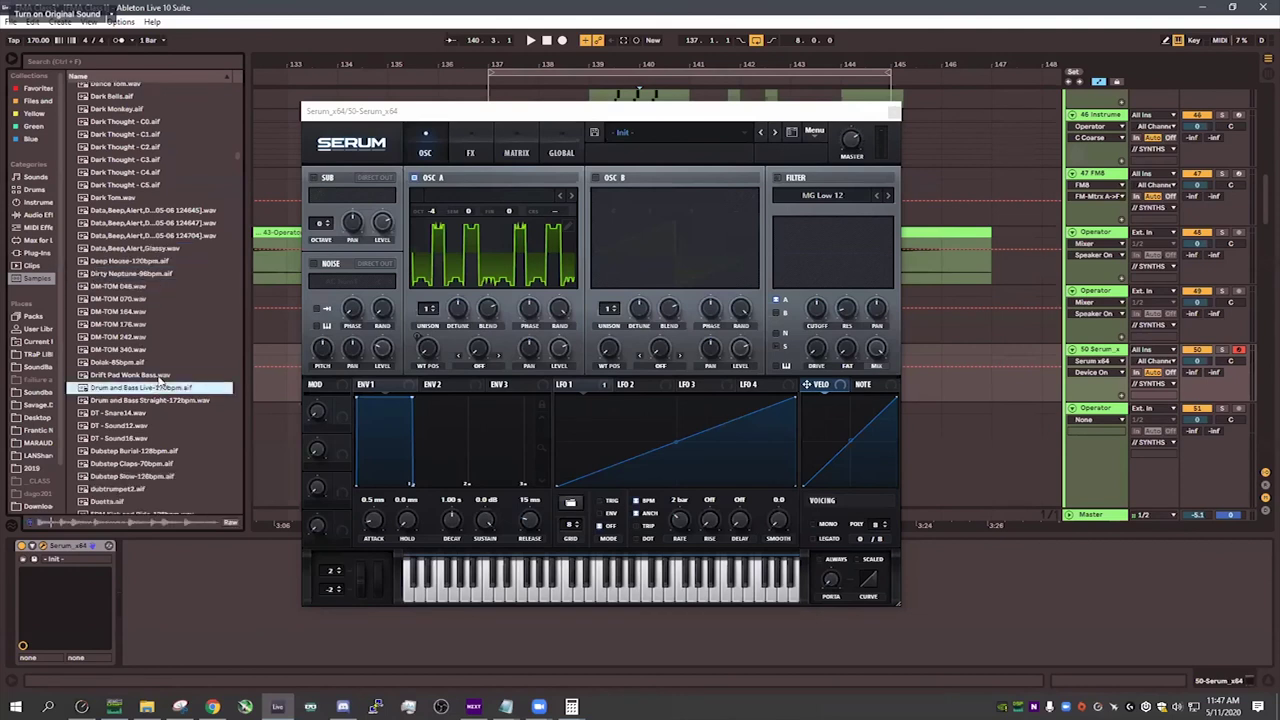
left_click(155, 376)
left_click(165, 402)
left_click(156, 424)
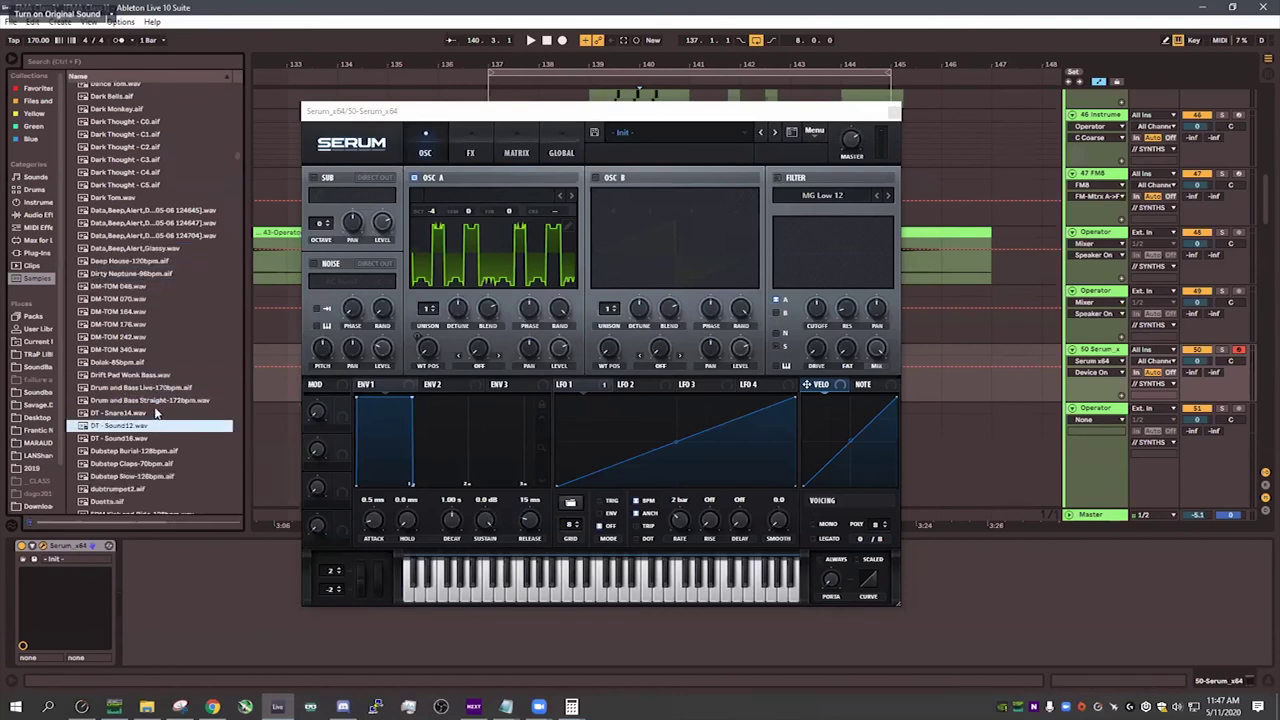
- Import DT - Sound12.wav into oscillator A's wavetable editor with the FFT 1024 import mode
scroll(162, 395, "down", 3)
left_click(570, 229)
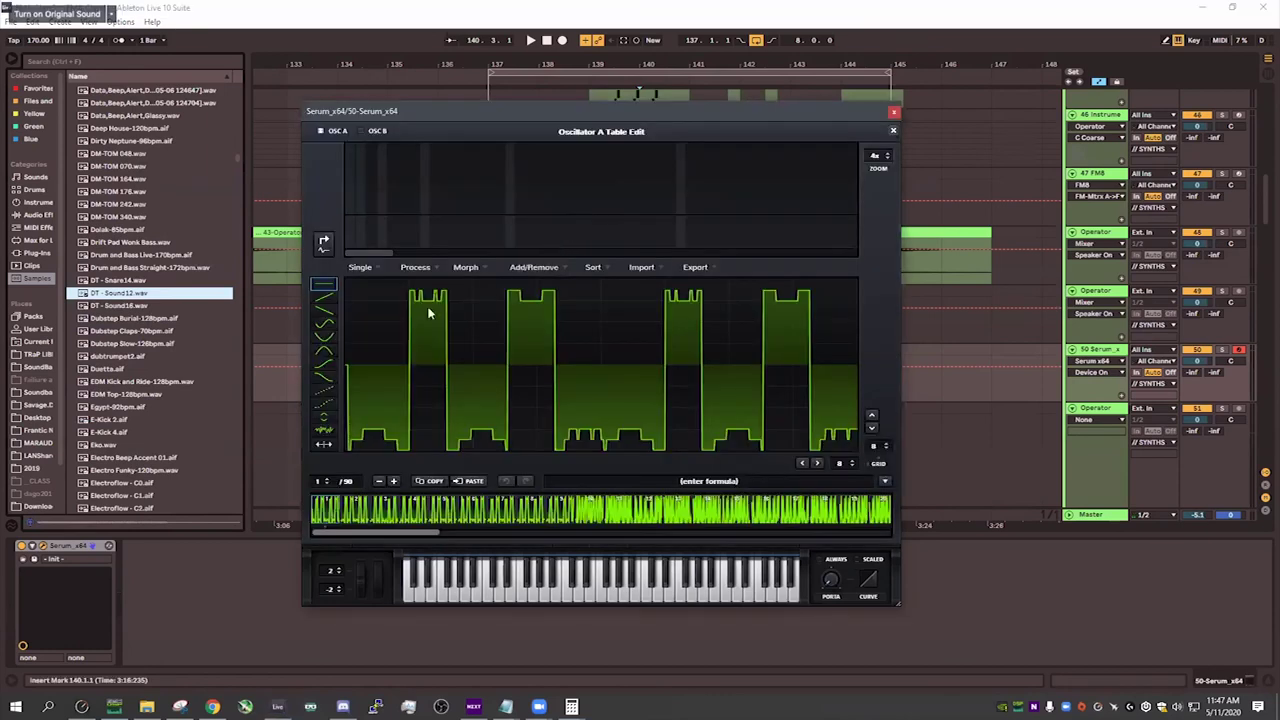
left_click_drag(115, 296, 665, 432)
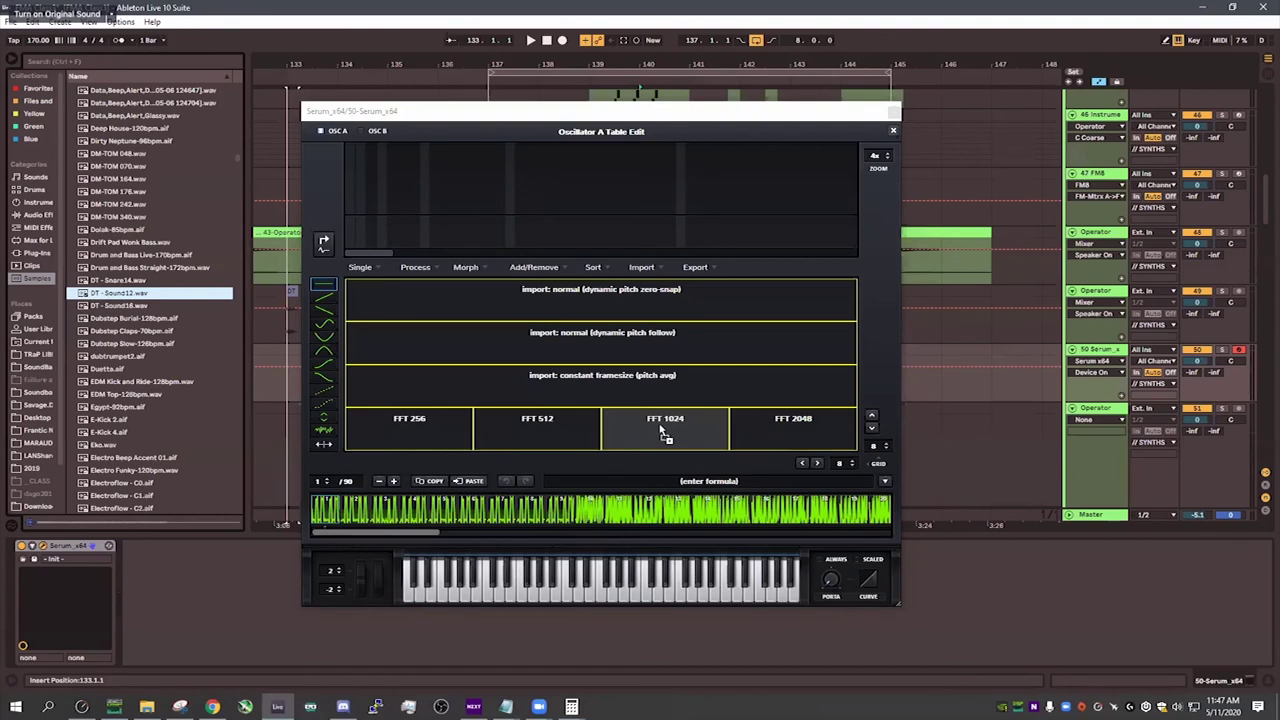
left_click_drag(668, 433, 668, 433)
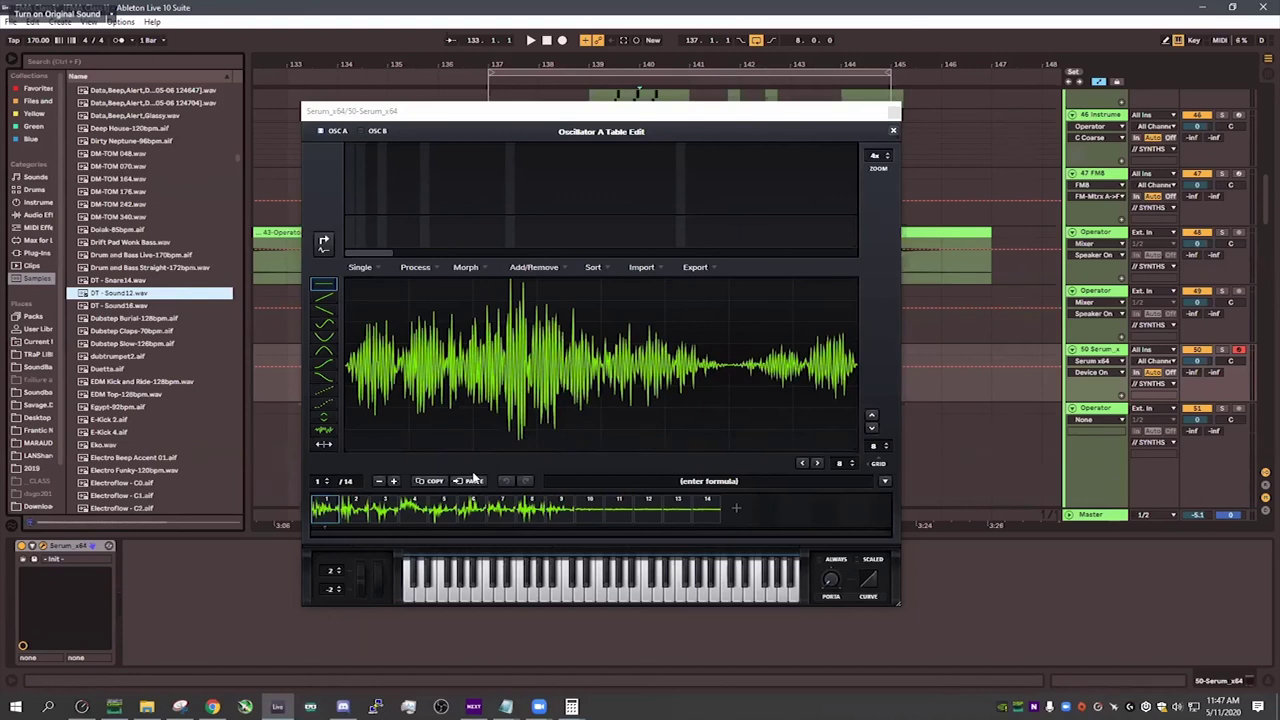
- Play notes while sweeping through the frames of the imported DT - Sound12 wavetable
left_click(352, 510)
left_click_drag(700, 512, 322, 516)
key("a")
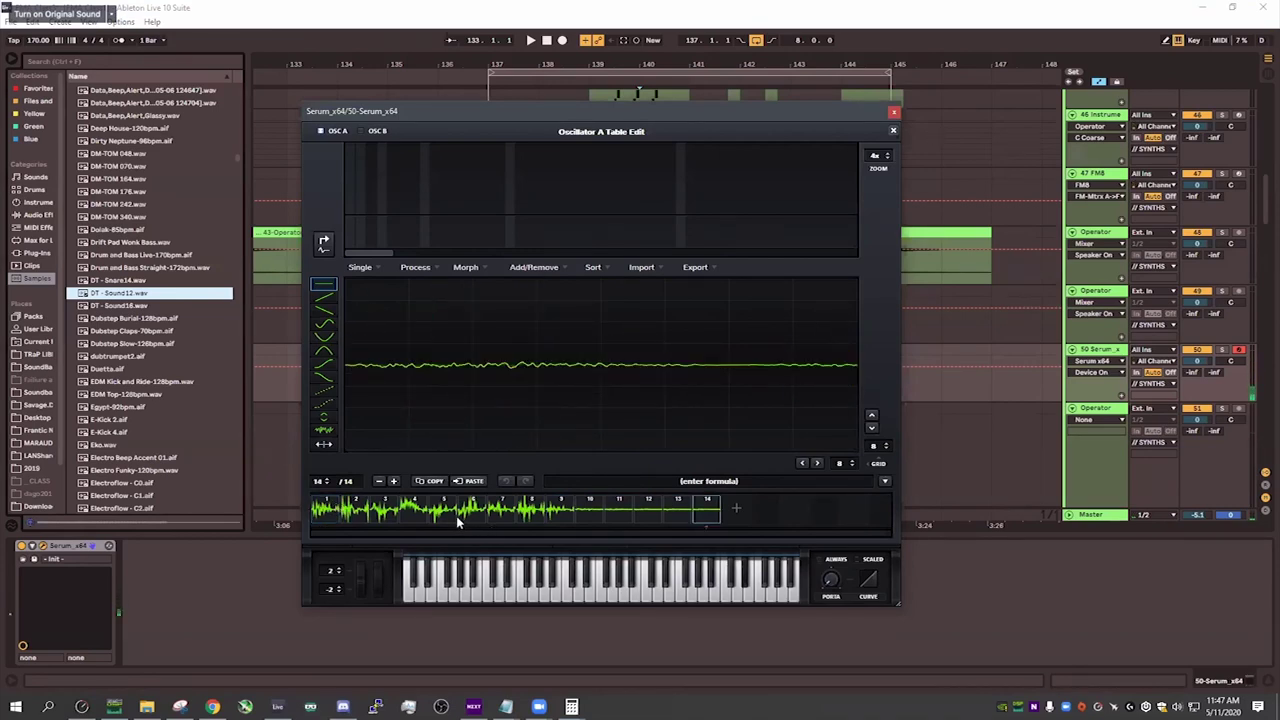
left_click(127, 293)
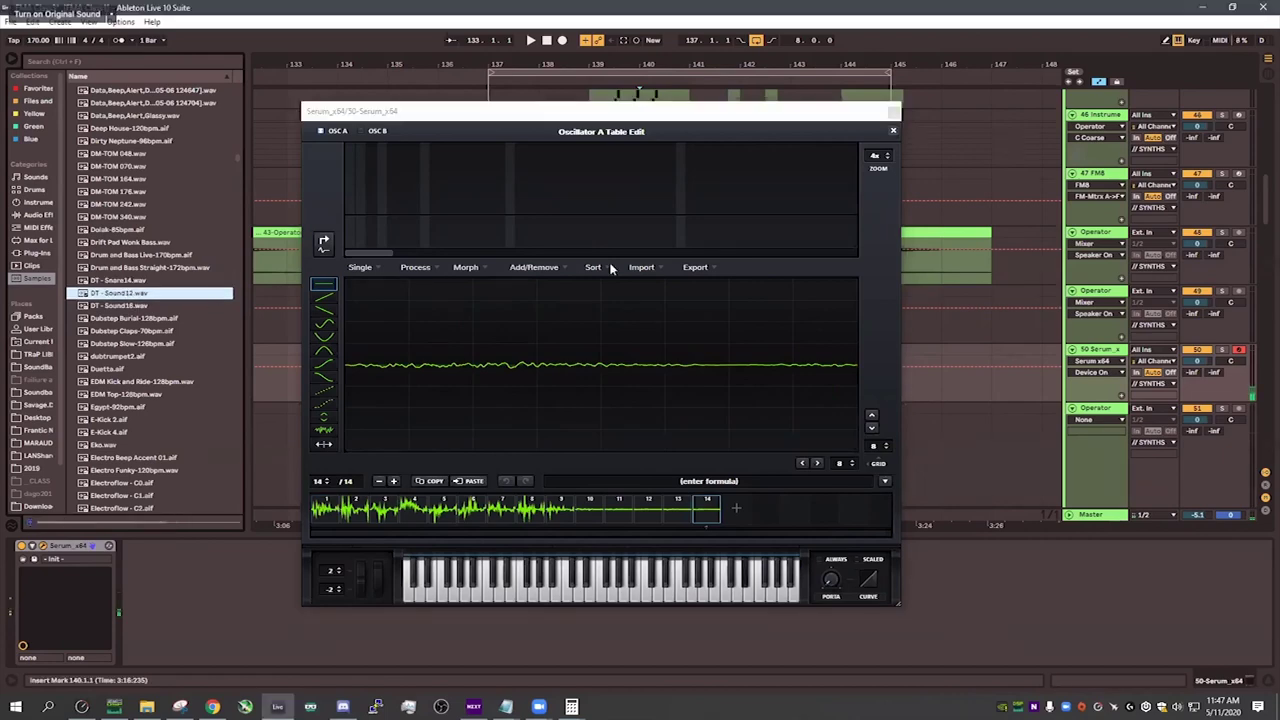
left_click(405, 514)
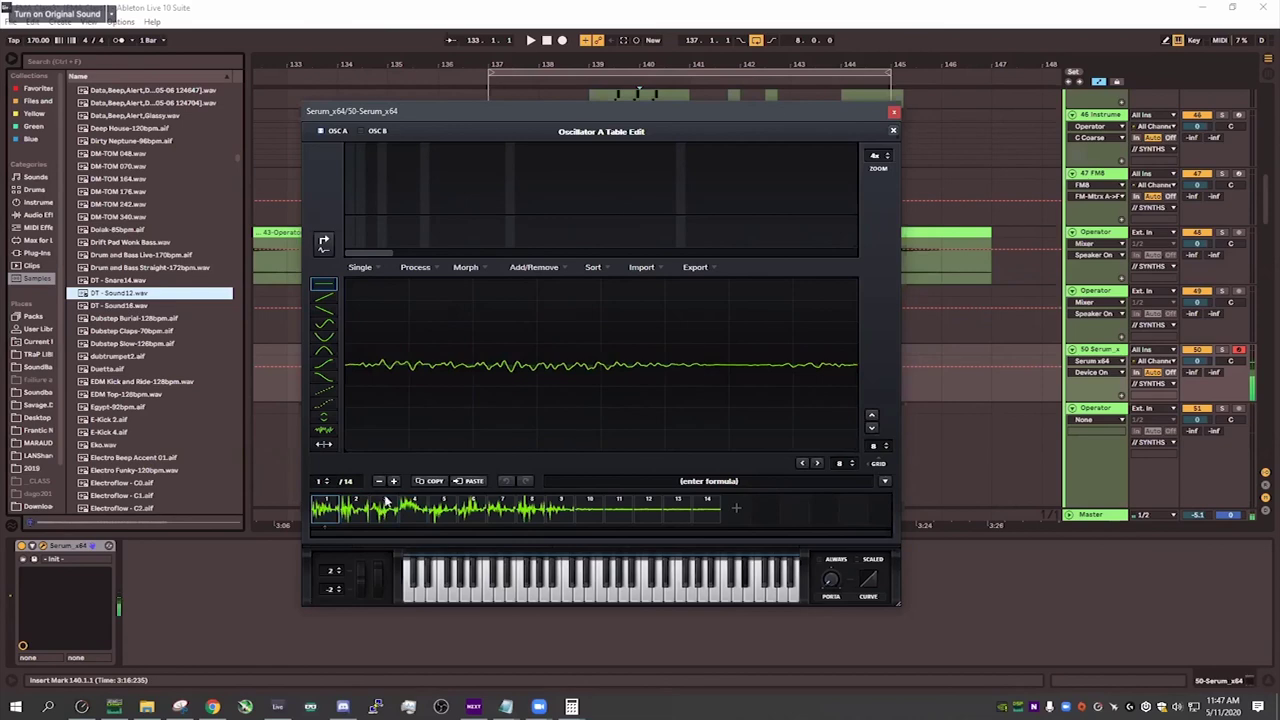
- Close the wavetable editor and assign LFO 1 to oscillator A's wavetable position
left_click(894, 134)
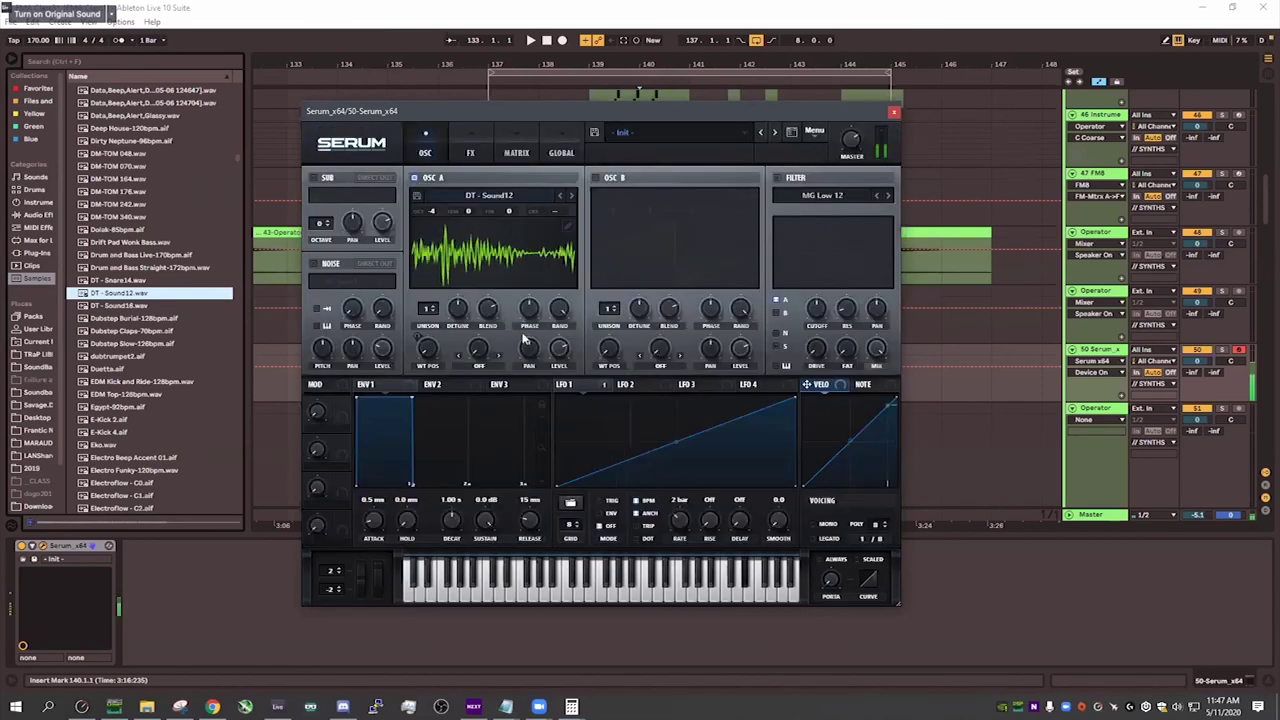
left_click(576, 386)
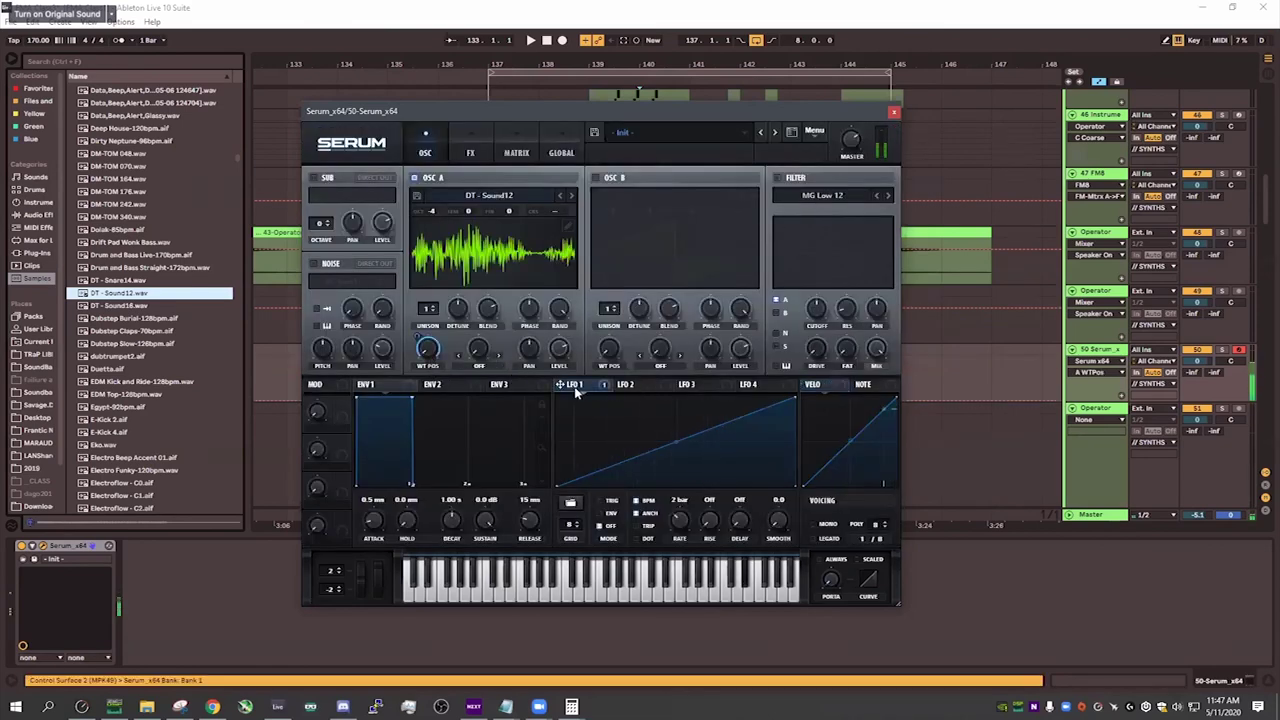
- Select all frames of oscillator A's table and morph them with Morph - Spectral (zero fund.phase)
left_click(567, 227)
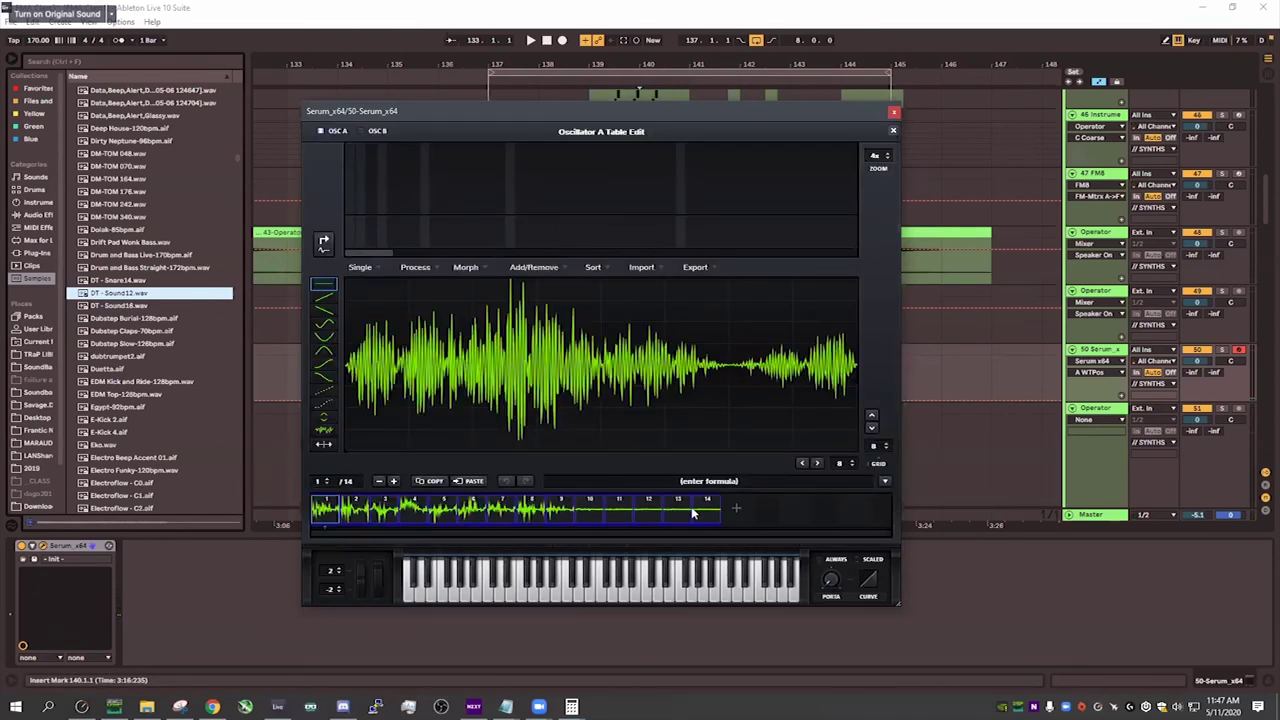
left_click(533, 270)
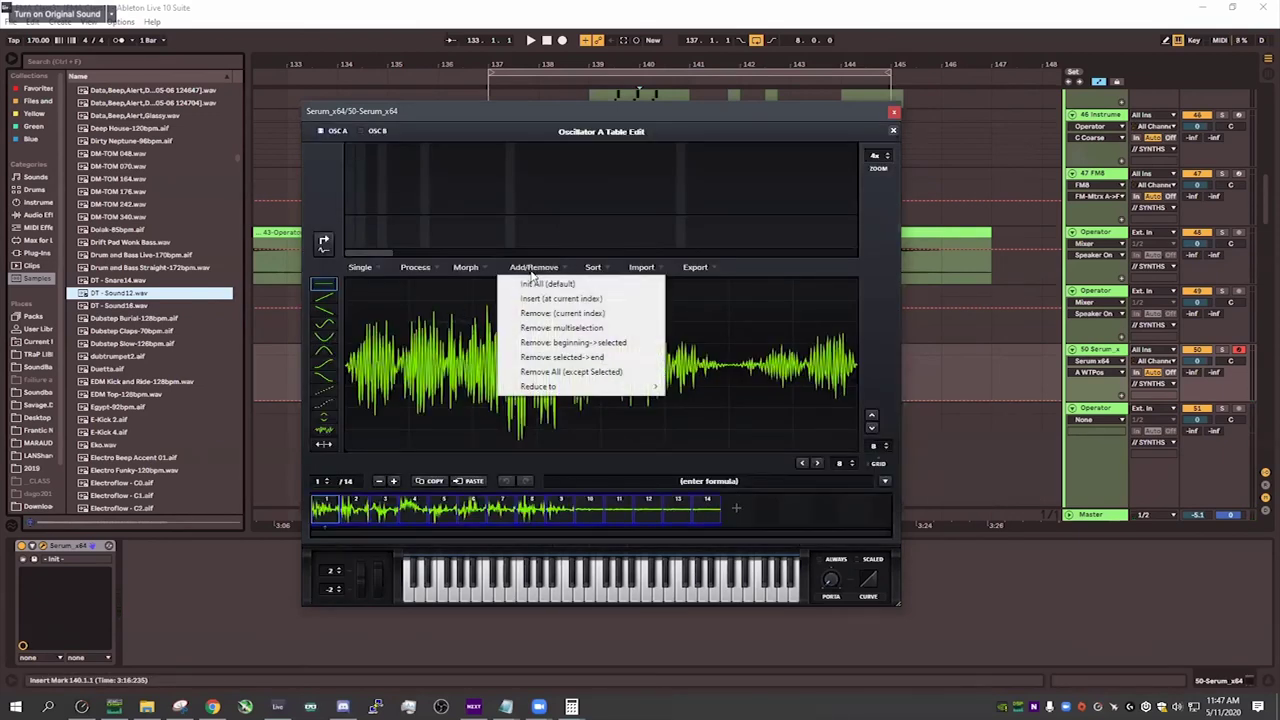
left_click(480, 270)
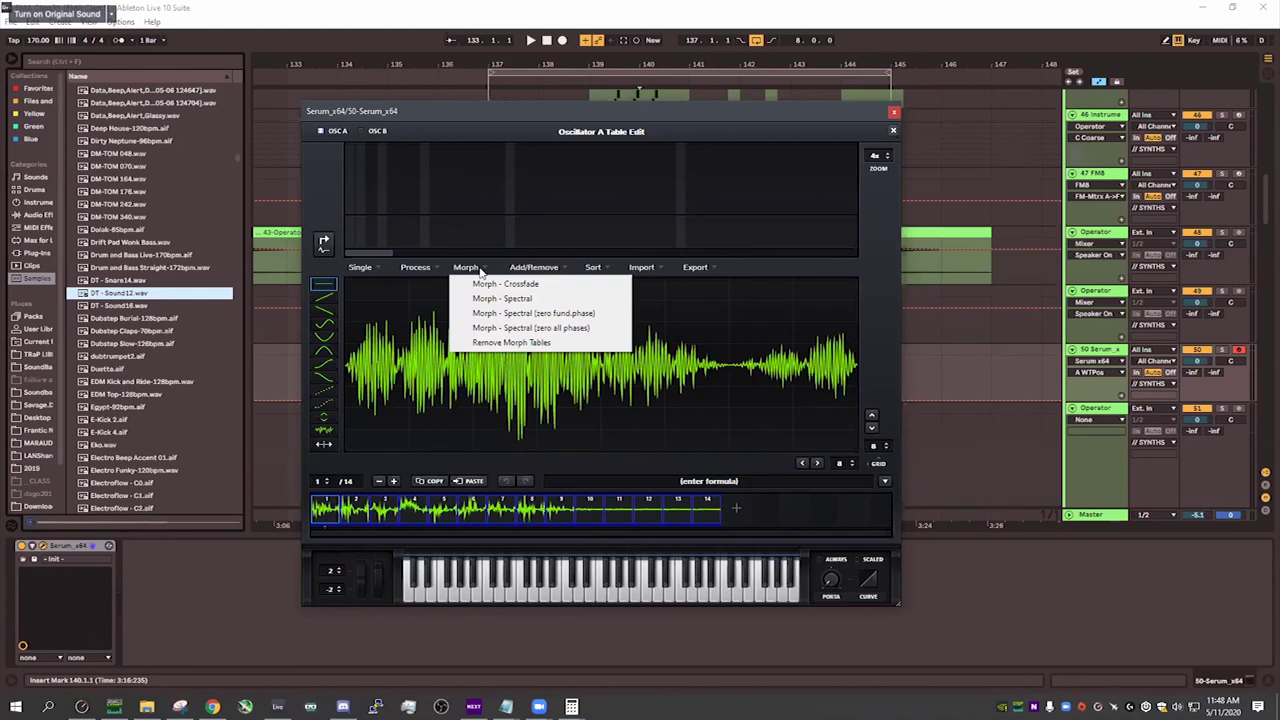
left_click(500, 318)
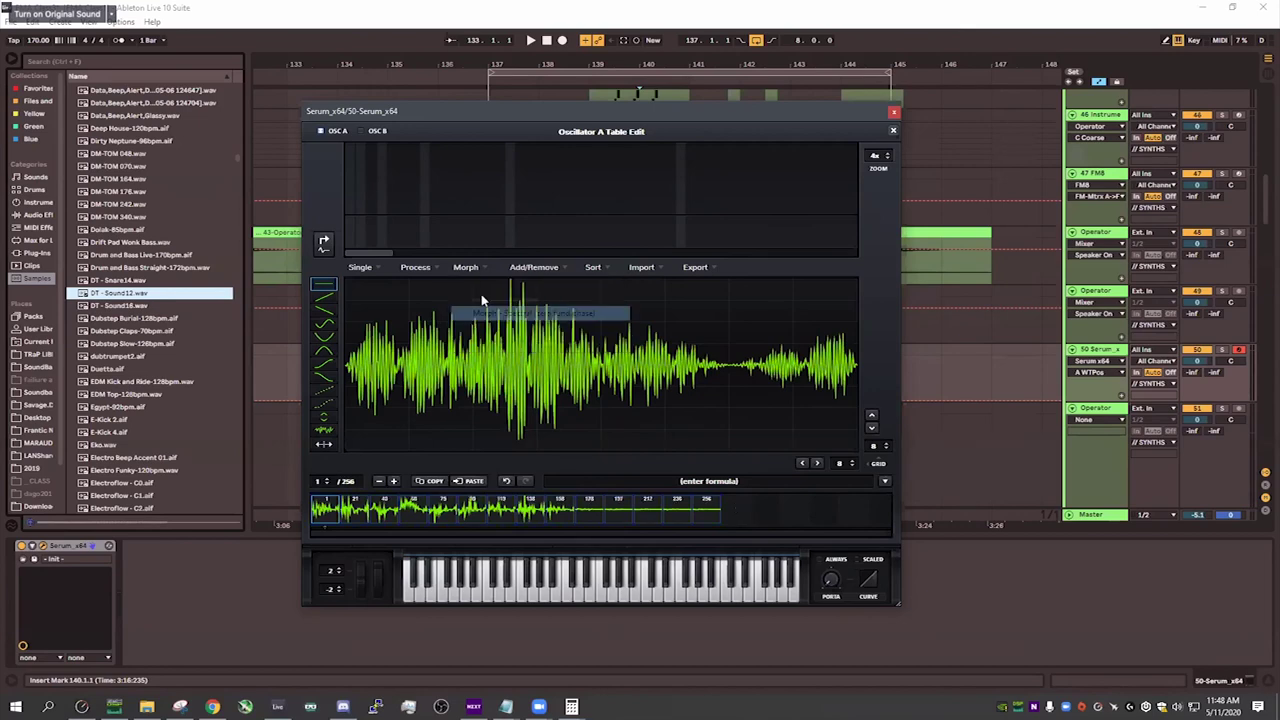
- Crossfade the edges of all frames in the morphed table and normalize each frame separately
left_click(706, 508)
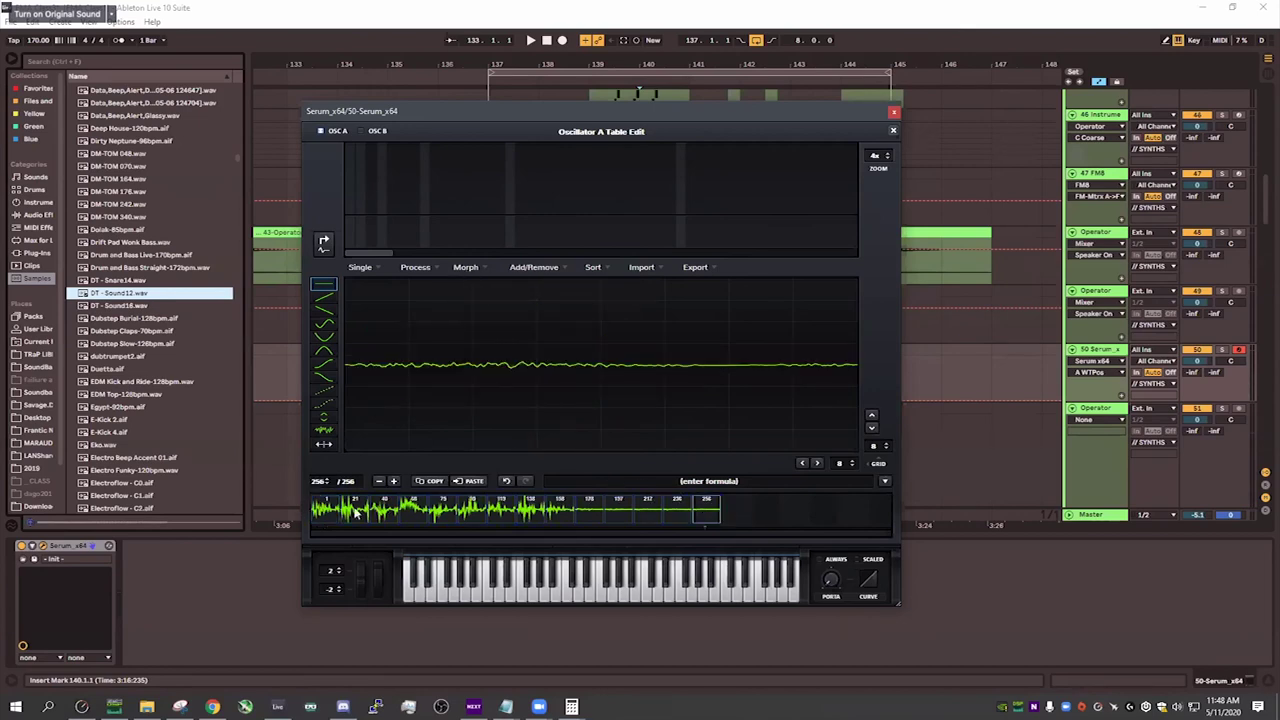
left_click(418, 268)
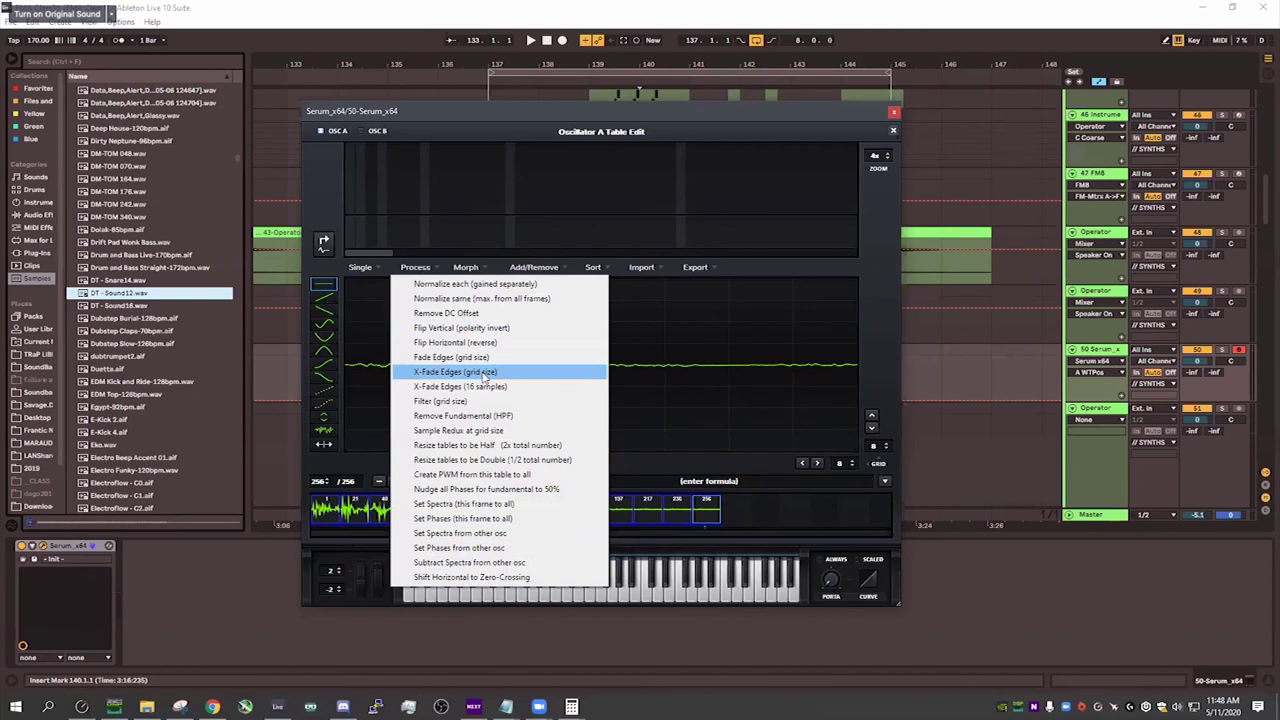
left_click(485, 373)
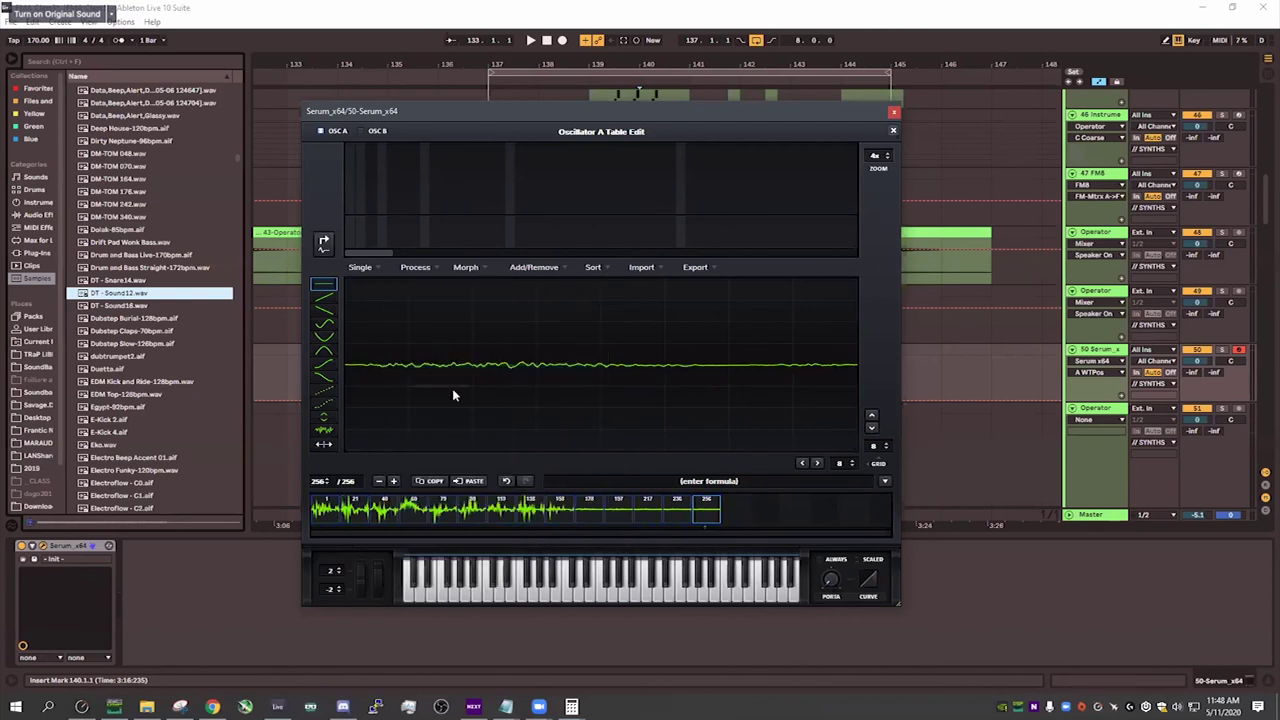
left_click(415, 267)
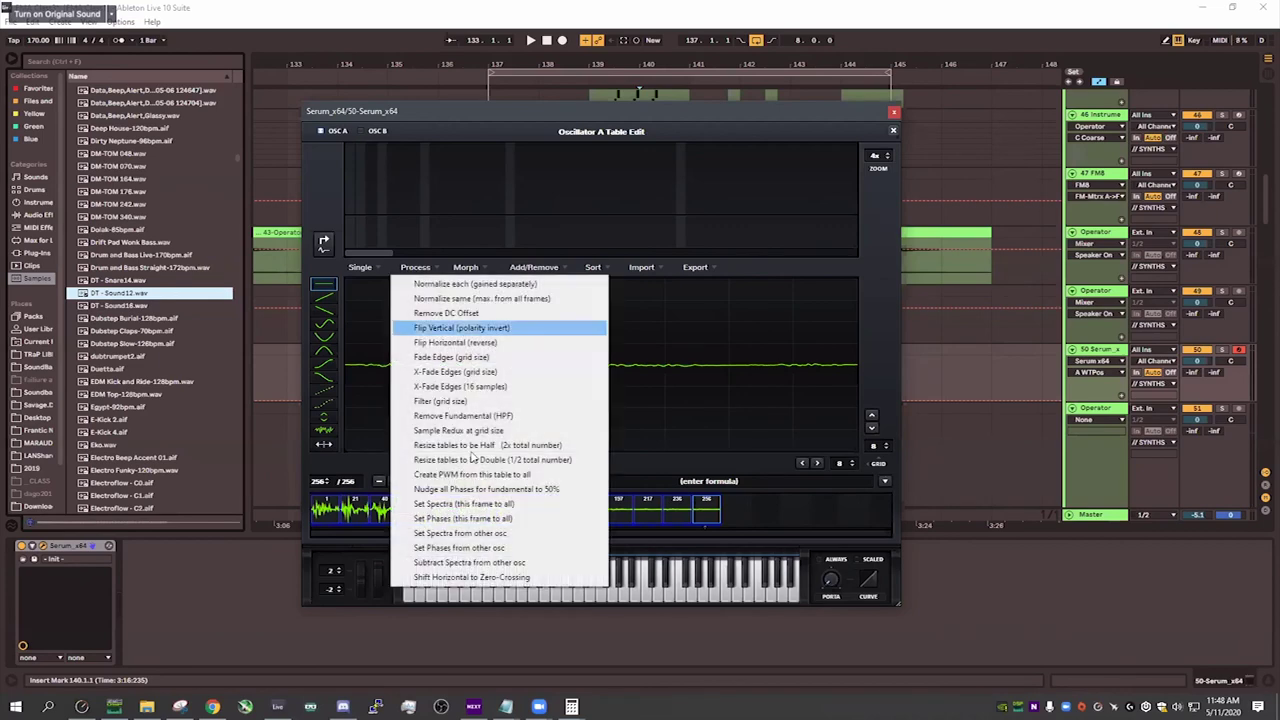
left_click(478, 285)
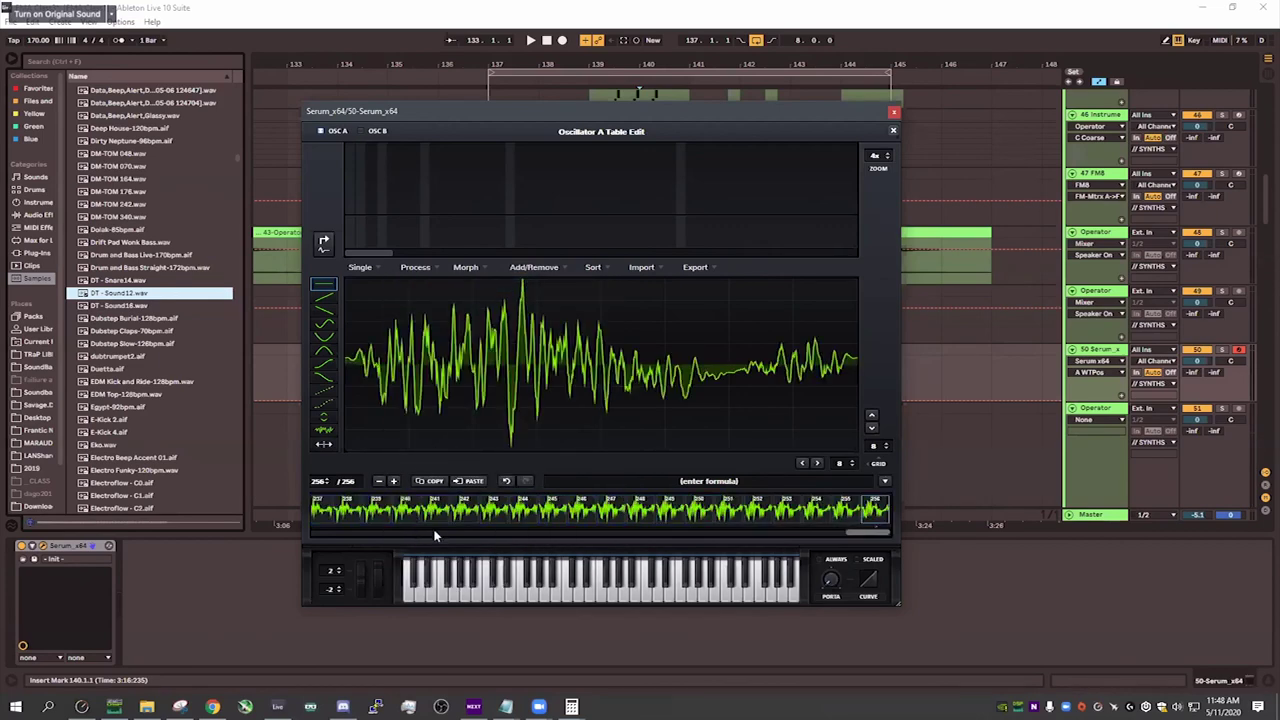
- Leave the table editor, lower oscillator A's wavetable position and play the processed wavetable
left_click_drag(878, 540, 318, 520)
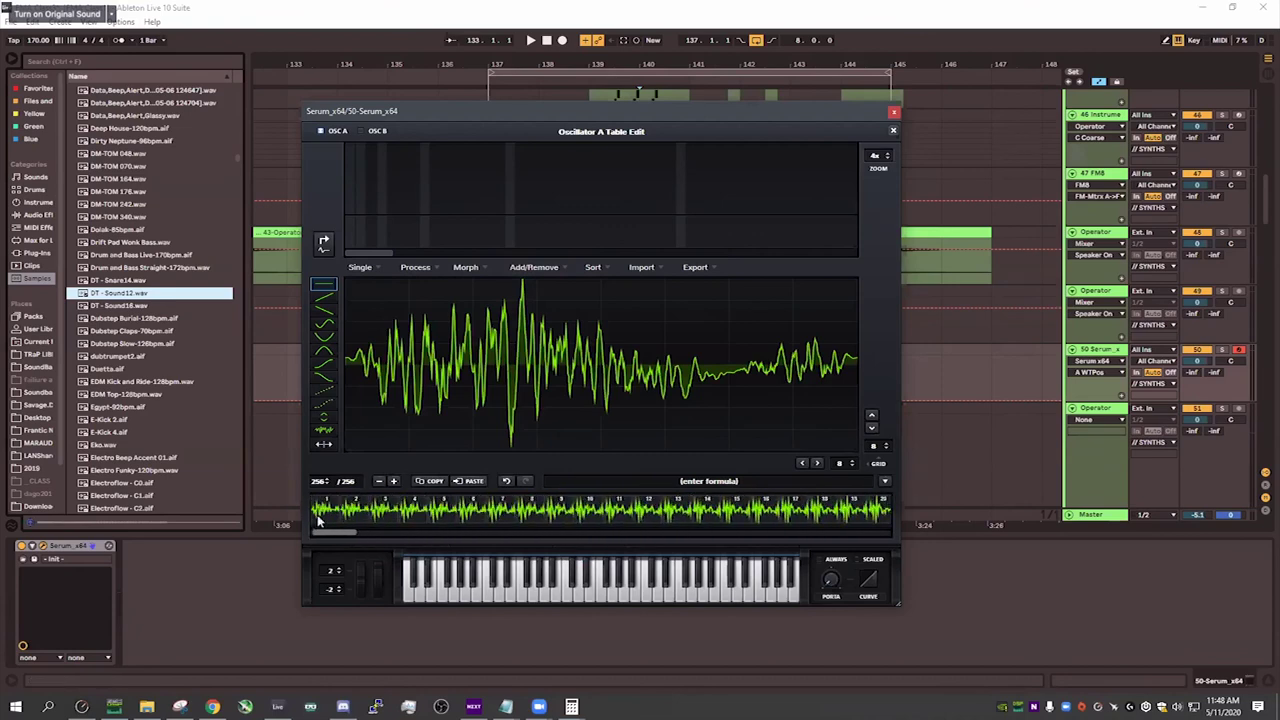
left_click(893, 131)
key("f")
left_click_drag(427, 359, 450, 527)
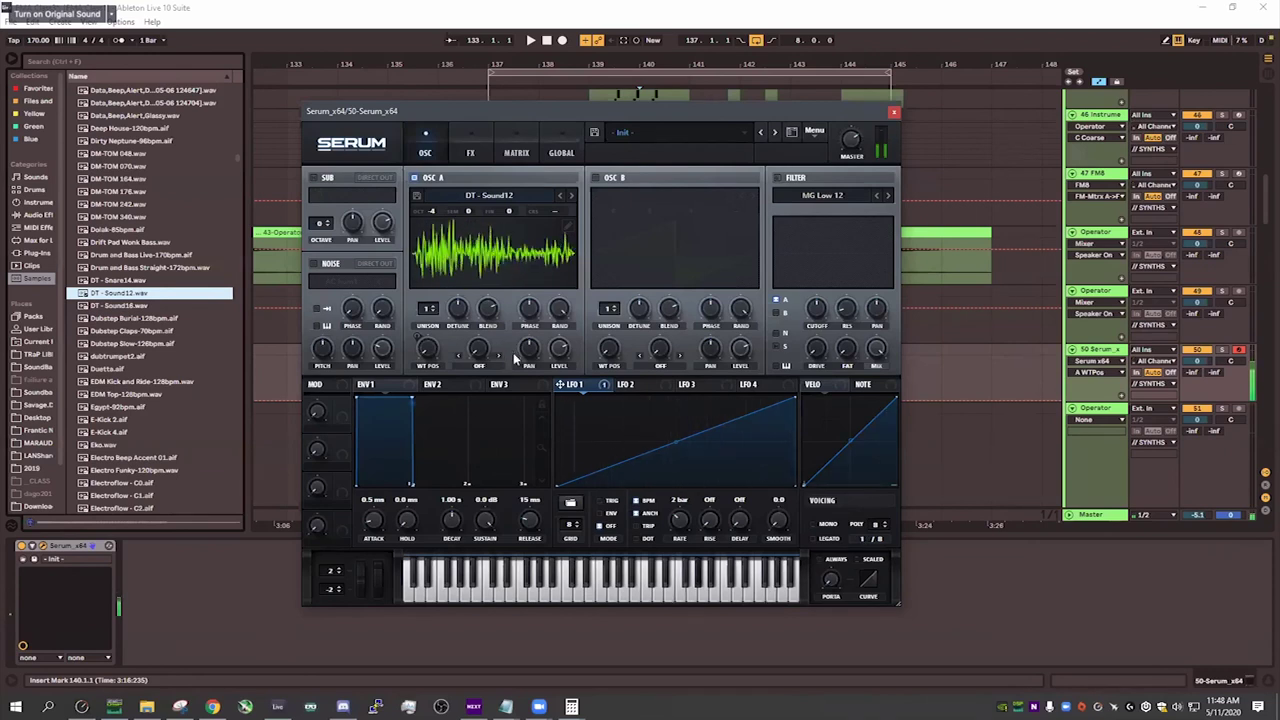
- Select all 256 frames in oscillator A's table editor and review the Process, Add/Remove and Morph options
left_click(568, 228)
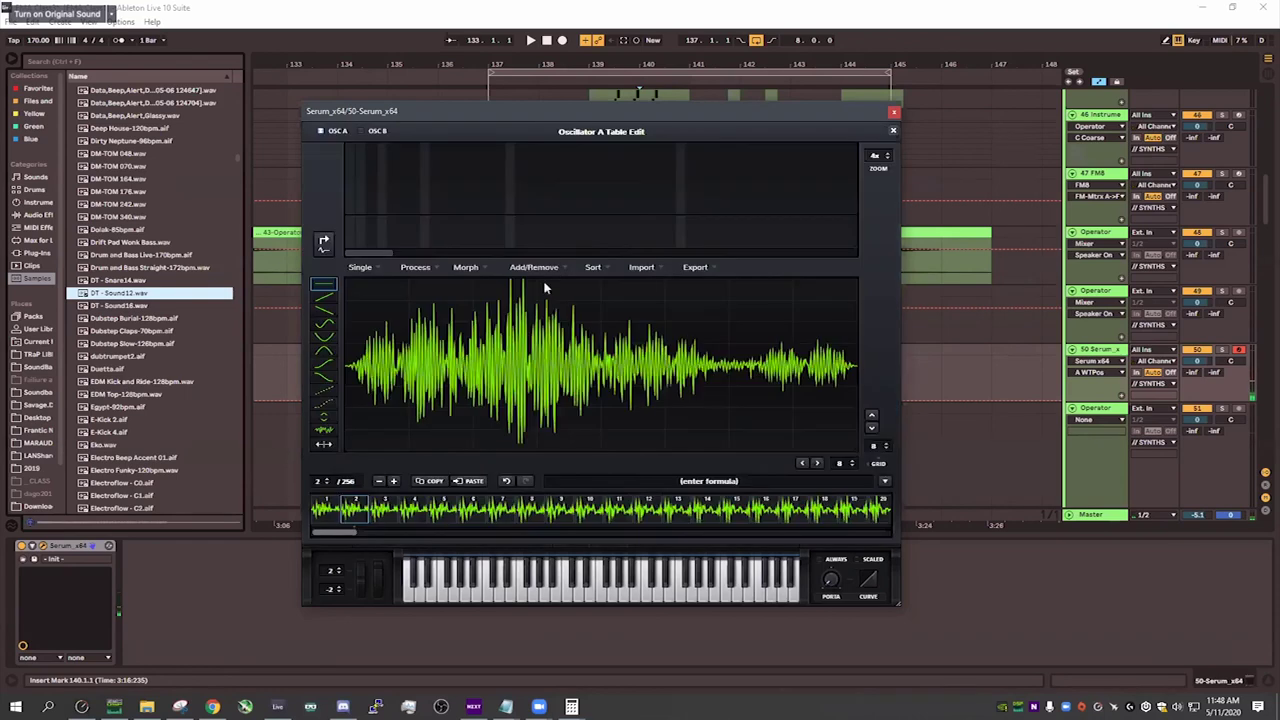
left_click(329, 514)
left_click_drag(335, 532, 906, 519)
left_click(876, 518, "shift")
left_click(415, 267)
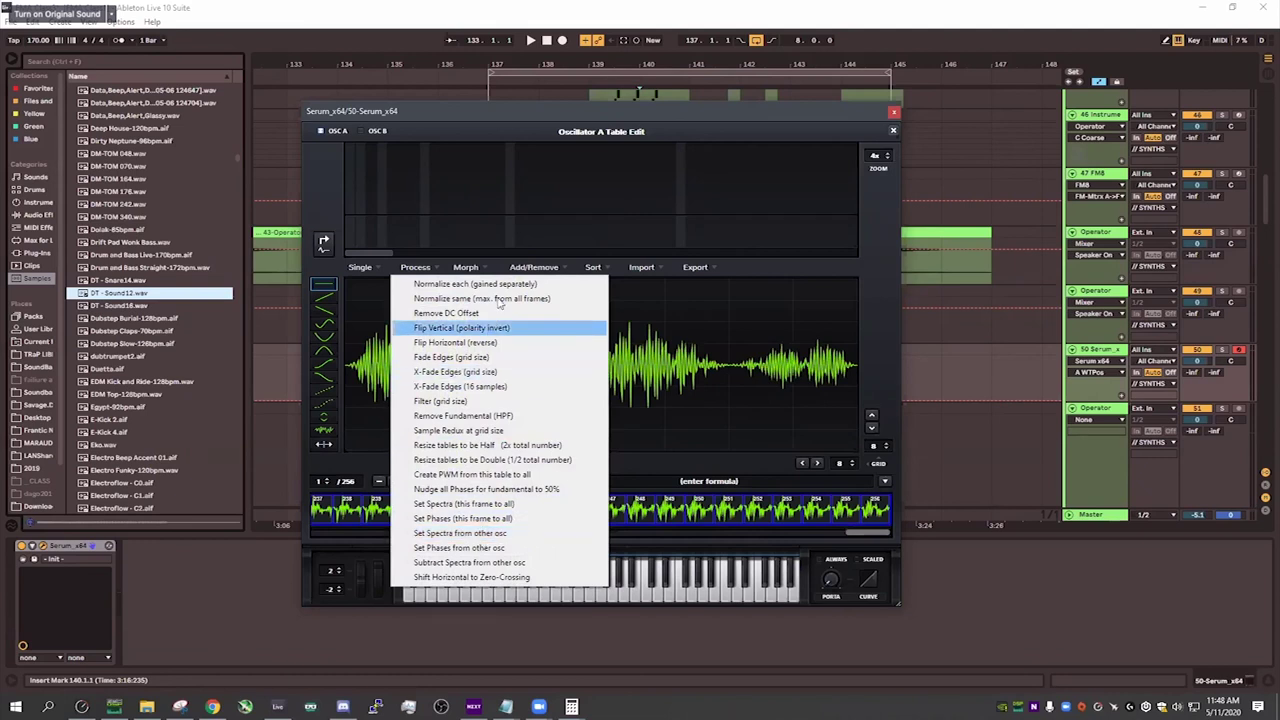
left_click(538, 268)
left_click(468, 268)
left_click(428, 269)
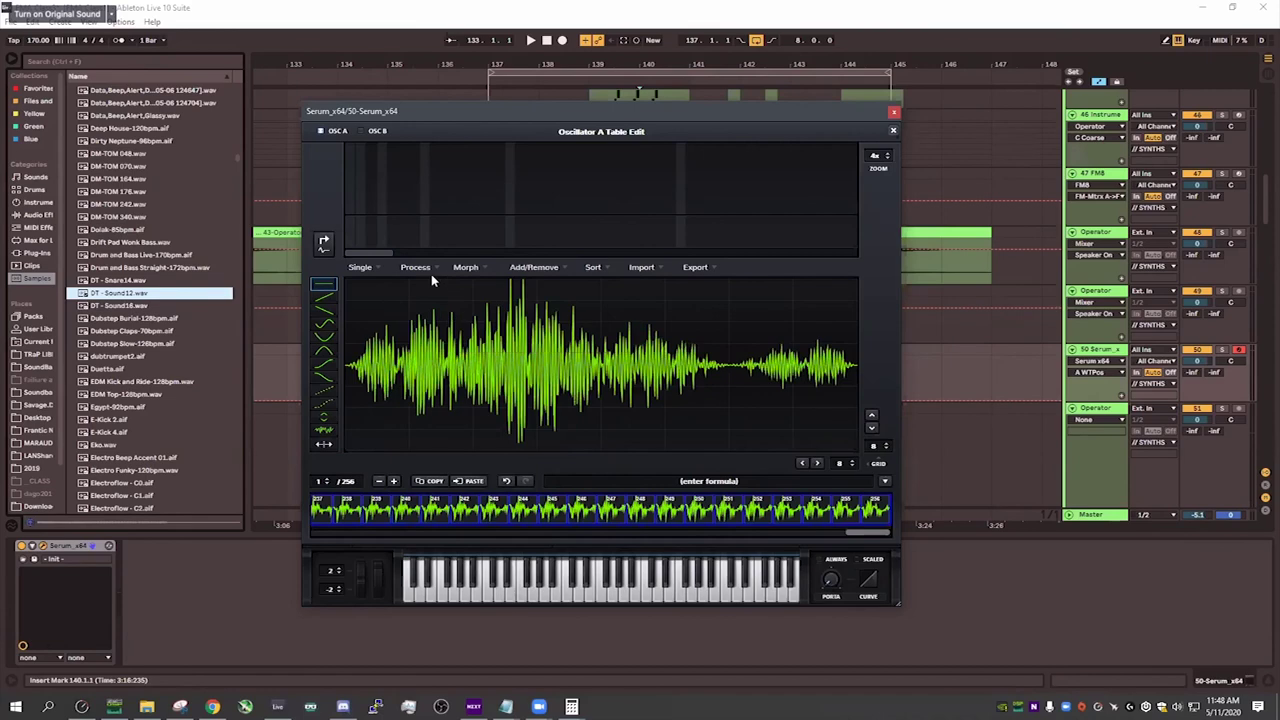
left_click(430, 272)
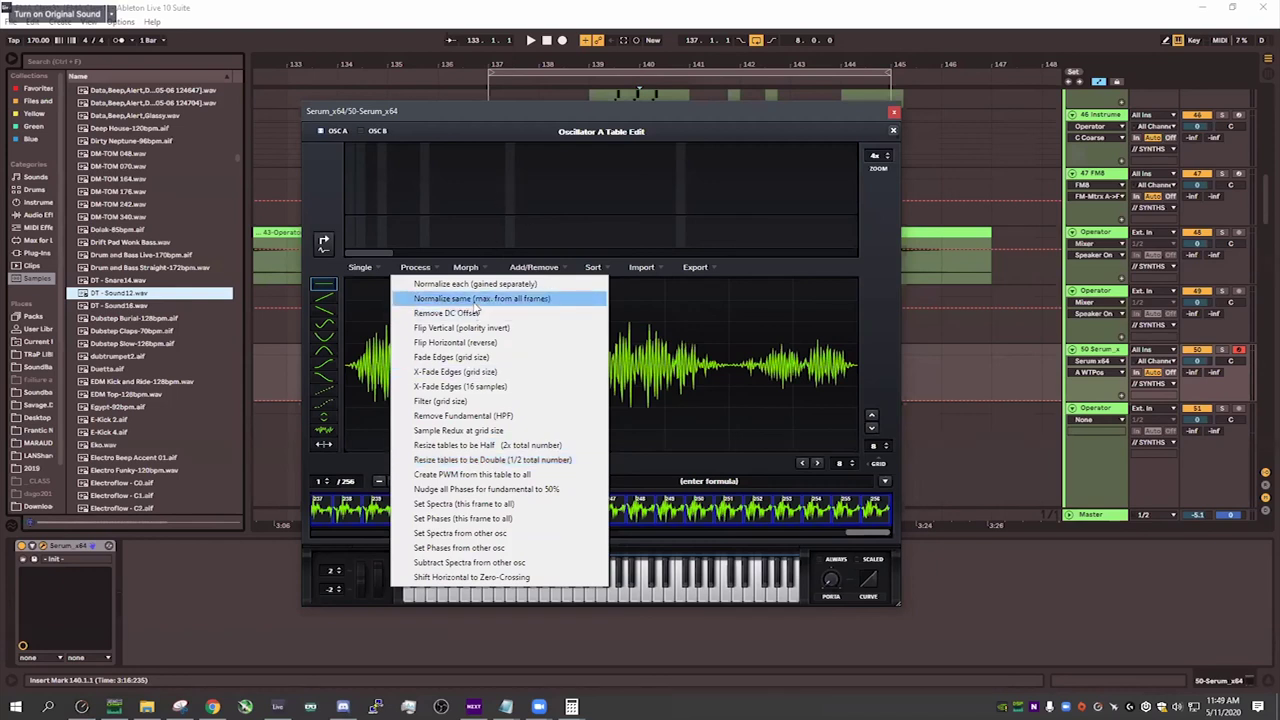
left_click(750, 263)
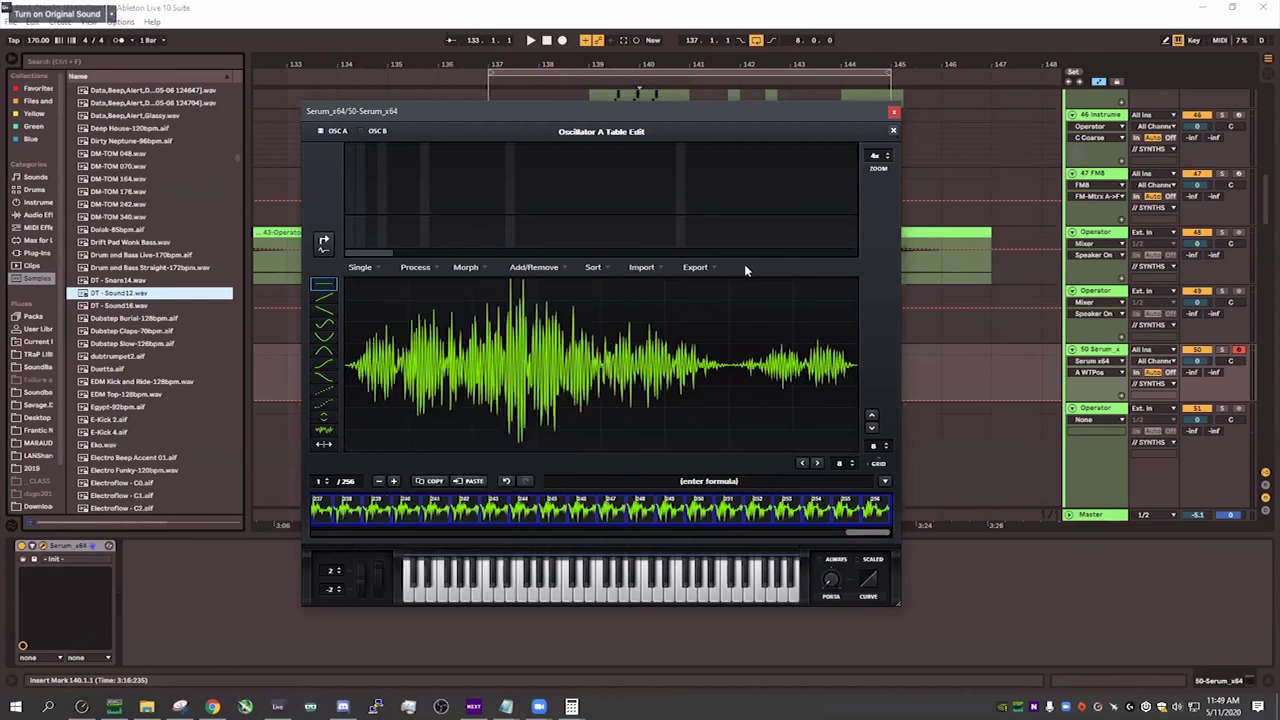
left_click(416, 268)
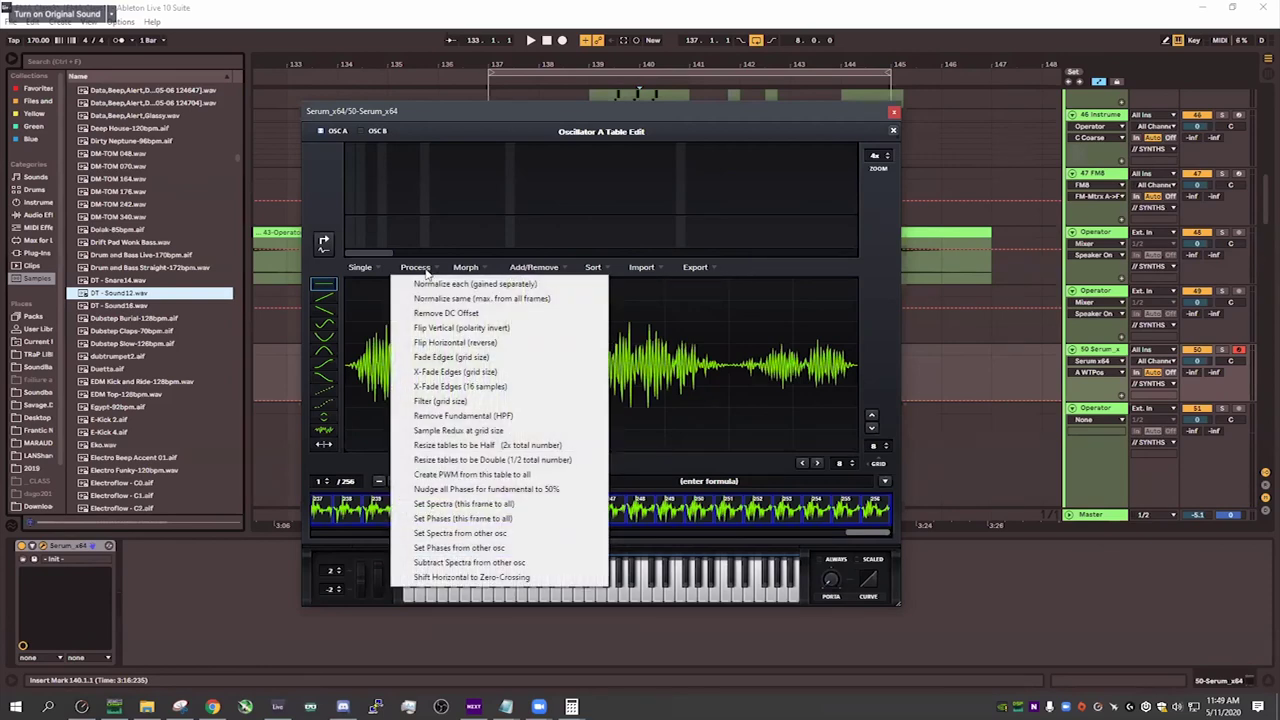
left_click(745, 264)
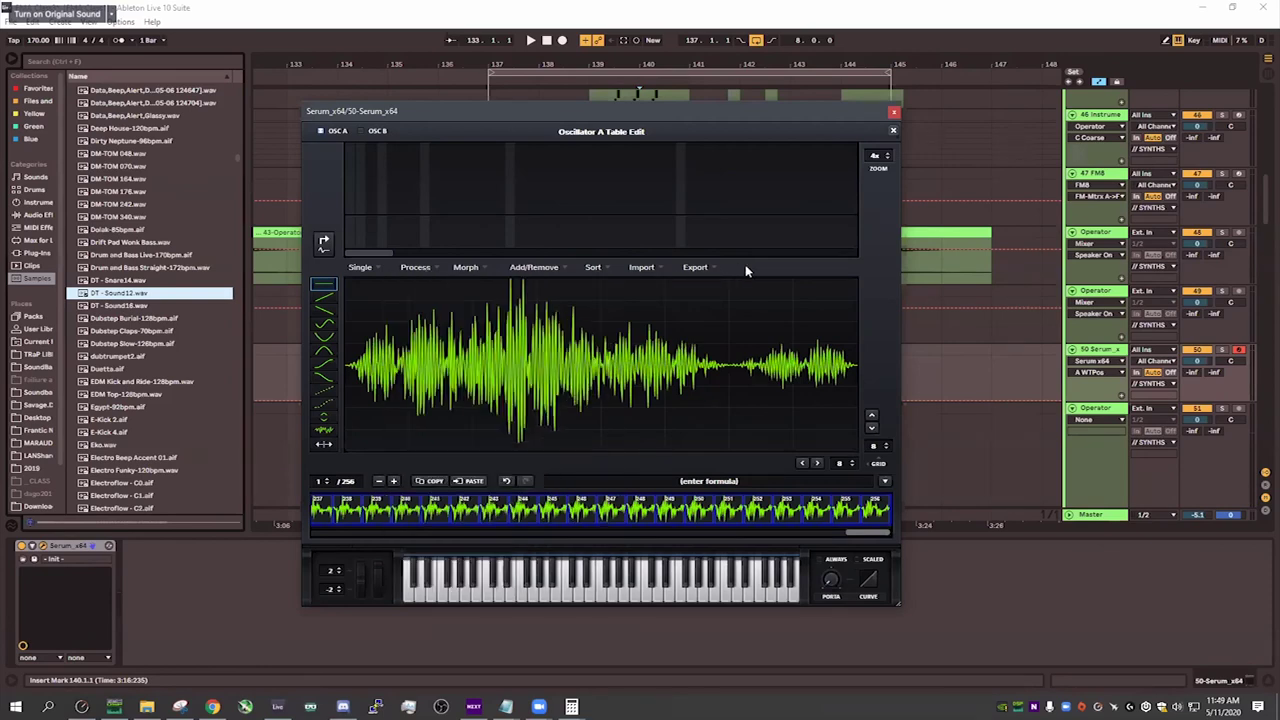
- Close the table editor and load the Massive M4-Digital-Hybrid wavetable 02-Modern Talking into oscillator A
left_click(895, 132)
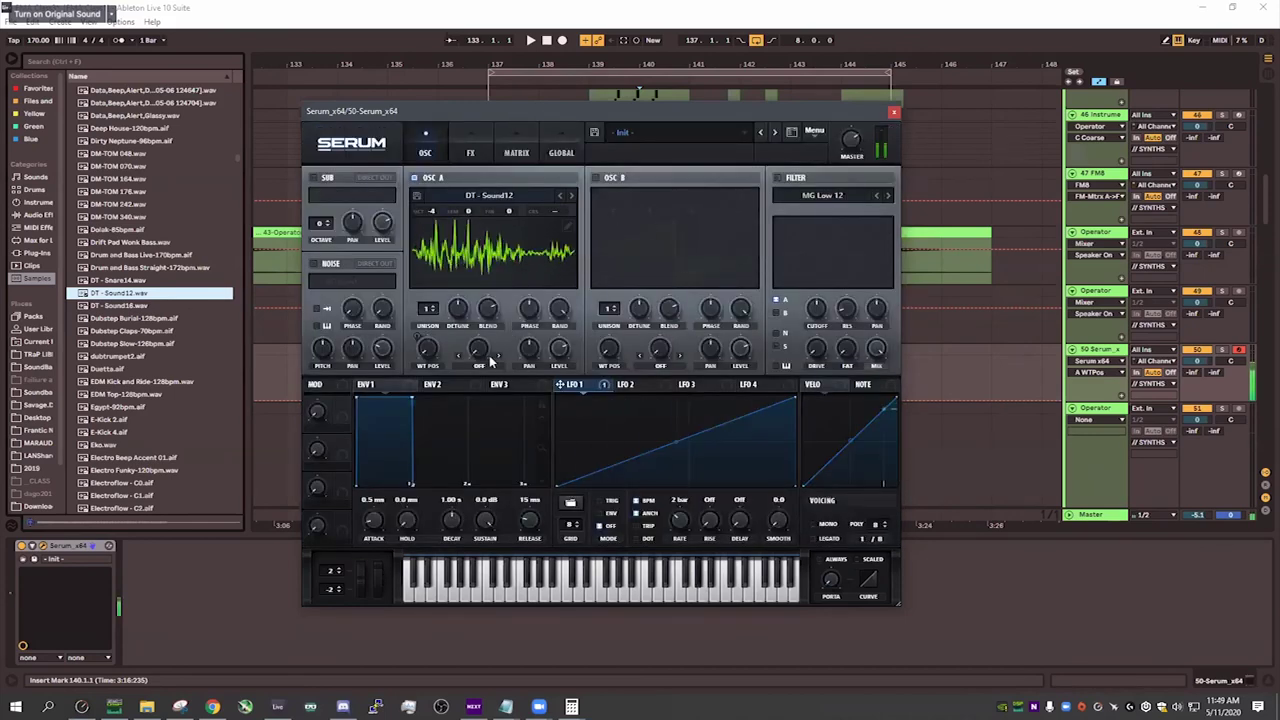
left_click(489, 195)
mouse_move(483, 233)
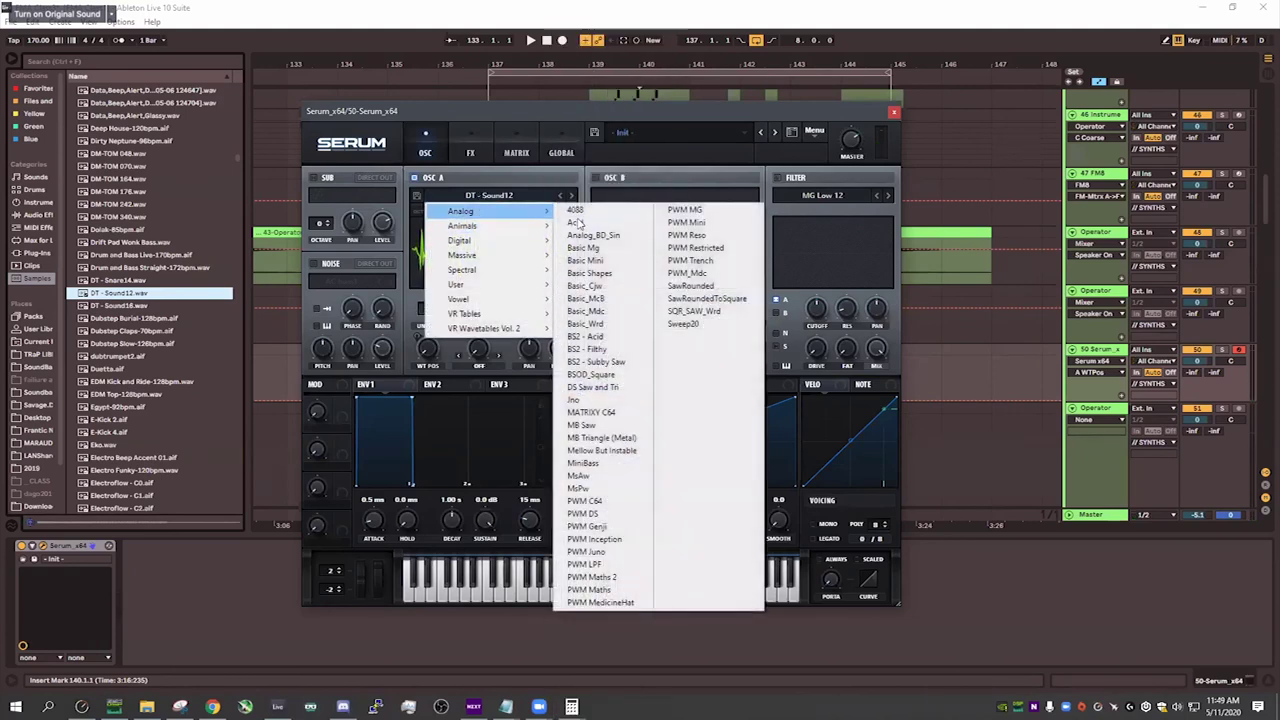
mouse_move(495, 260)
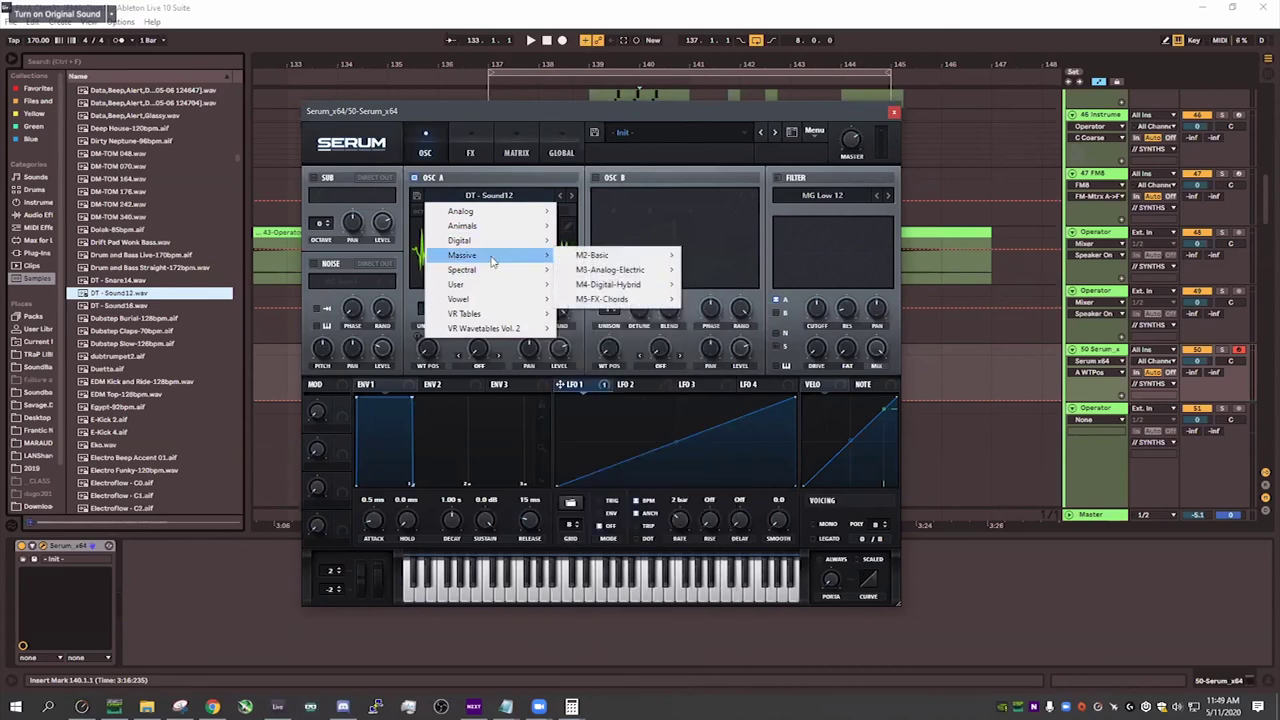
mouse_move(630, 285)
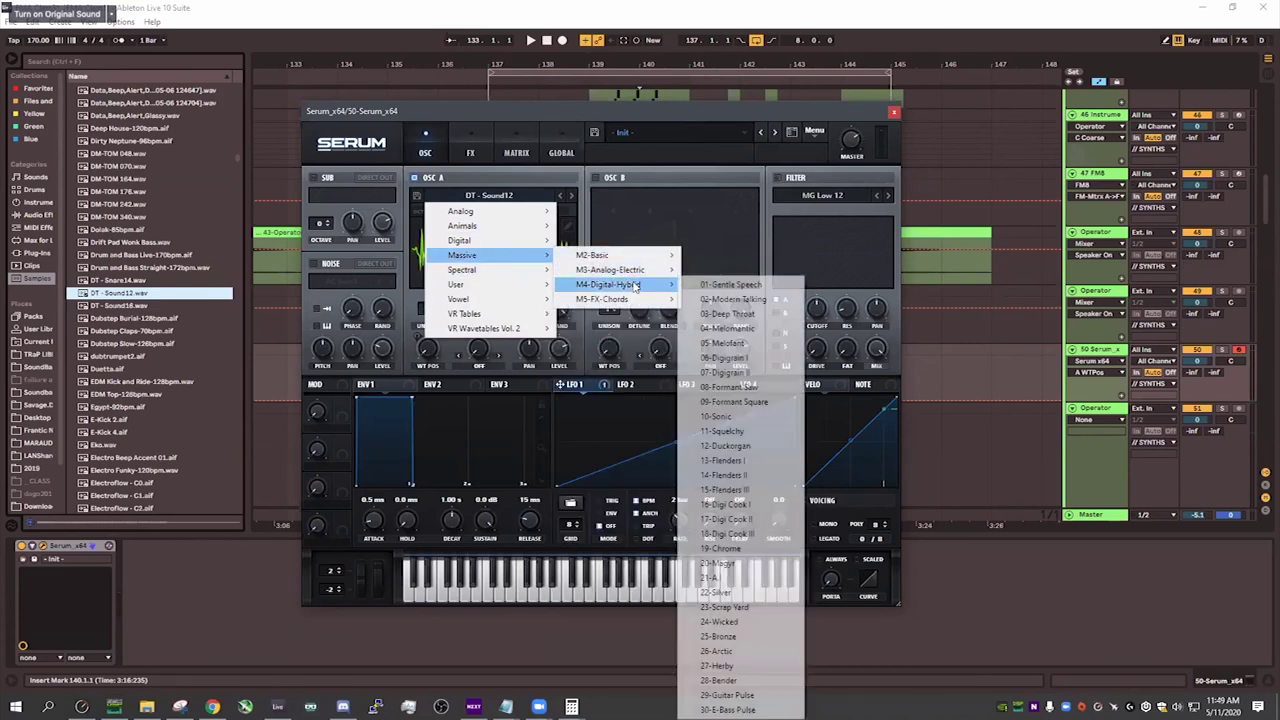
left_click(730, 299)
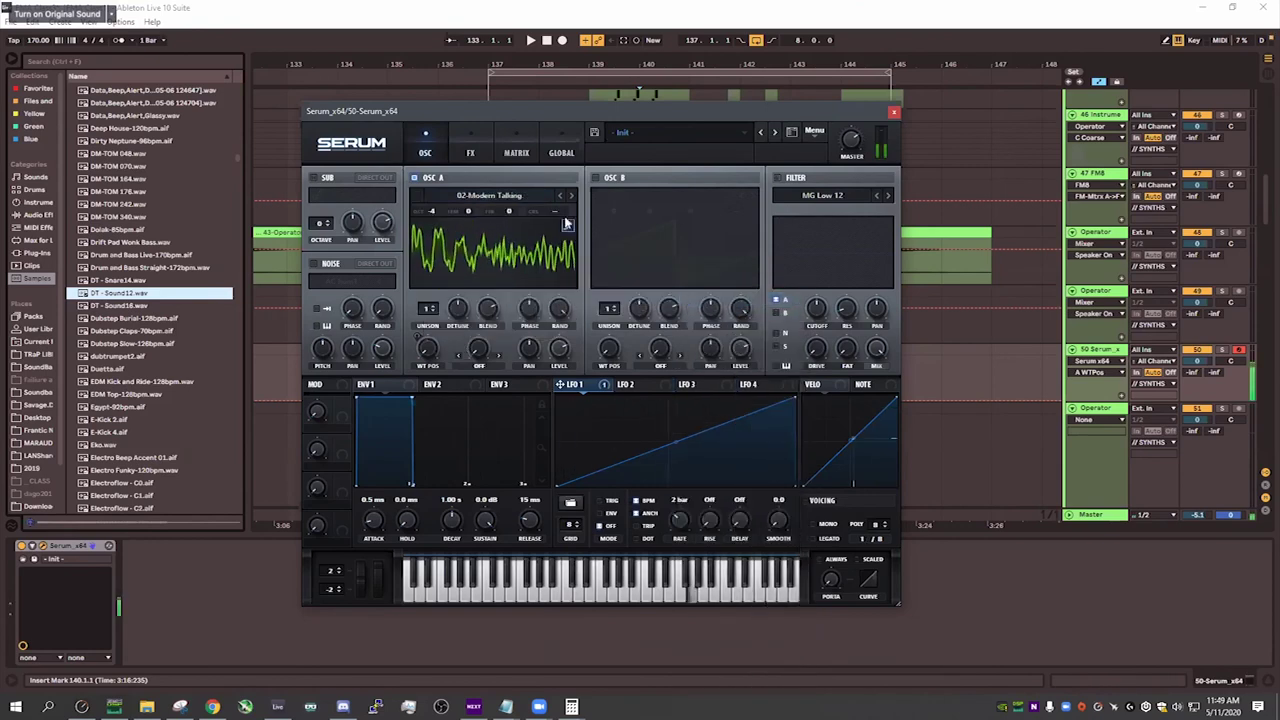
- Replace oscillator A's wavetable with 21-A.I from the M4-Digital-Hybrid set and play it
left_click(489, 195)
mouse_move(610, 285)
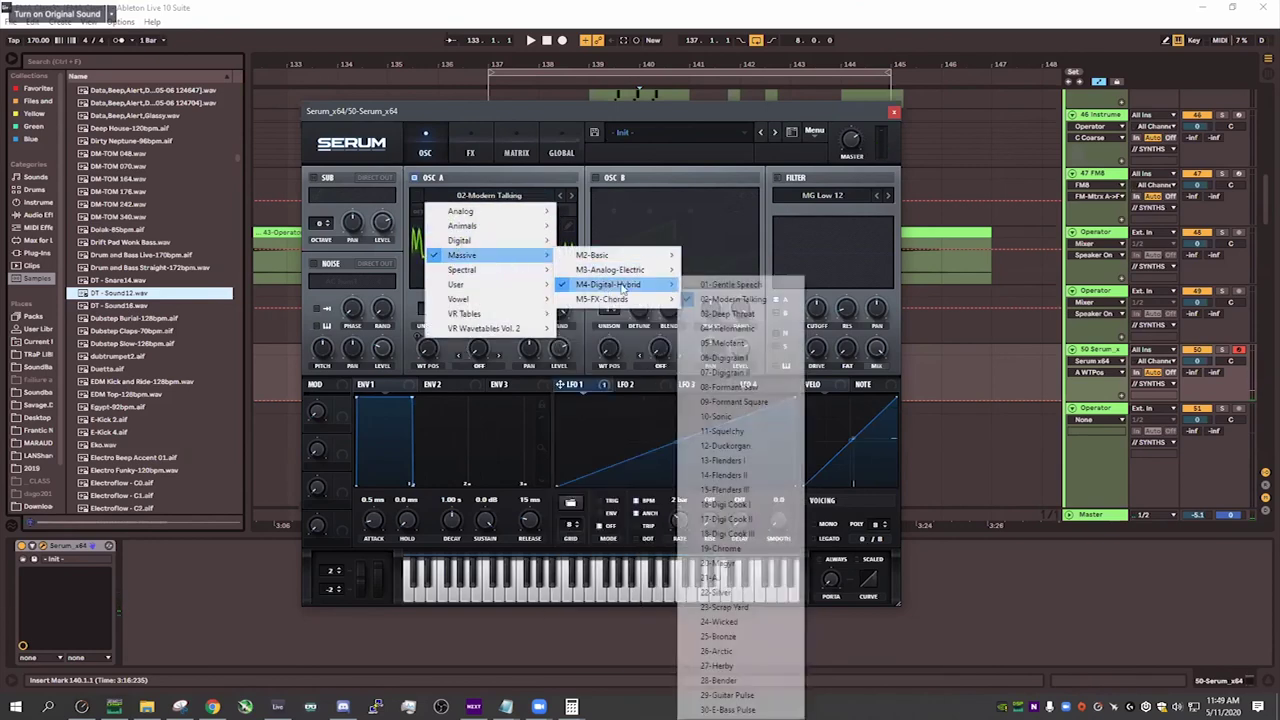
left_click(720, 578)
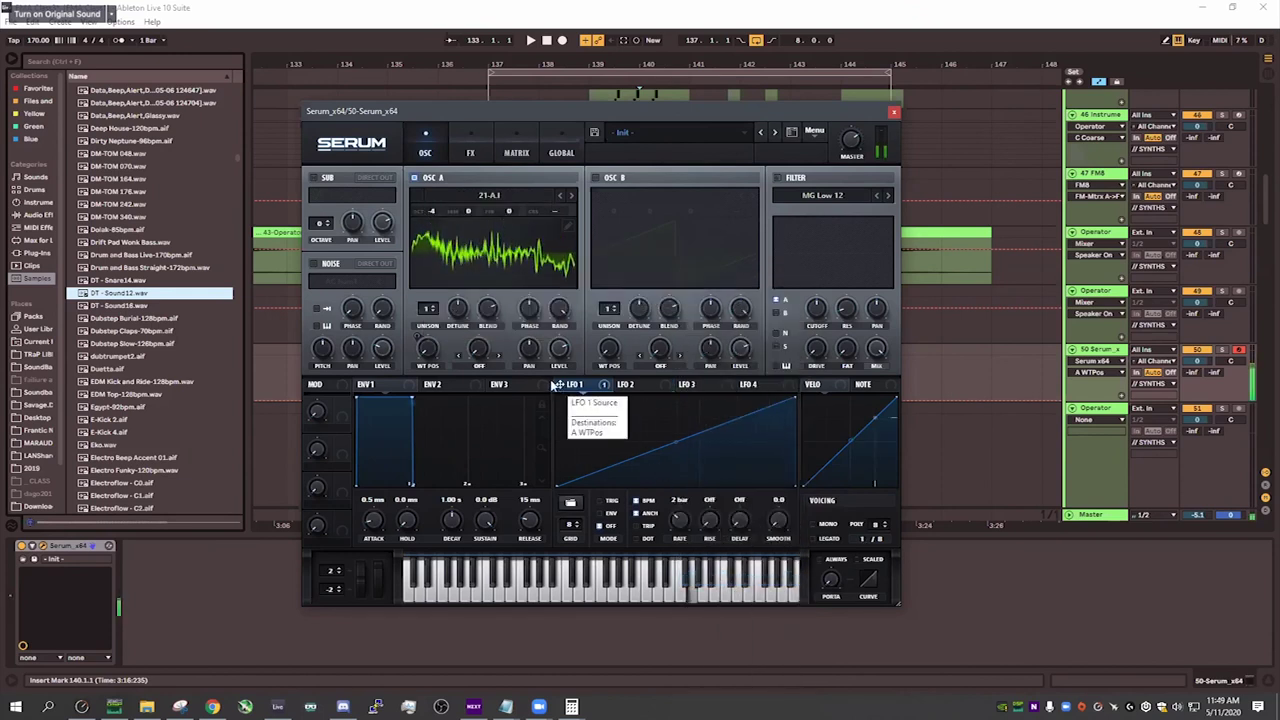
- Browse oscillator A's wavetable categories without loading one, and sweep the wavetable position of the 21-A.I table by hand
left_click(479, 198)
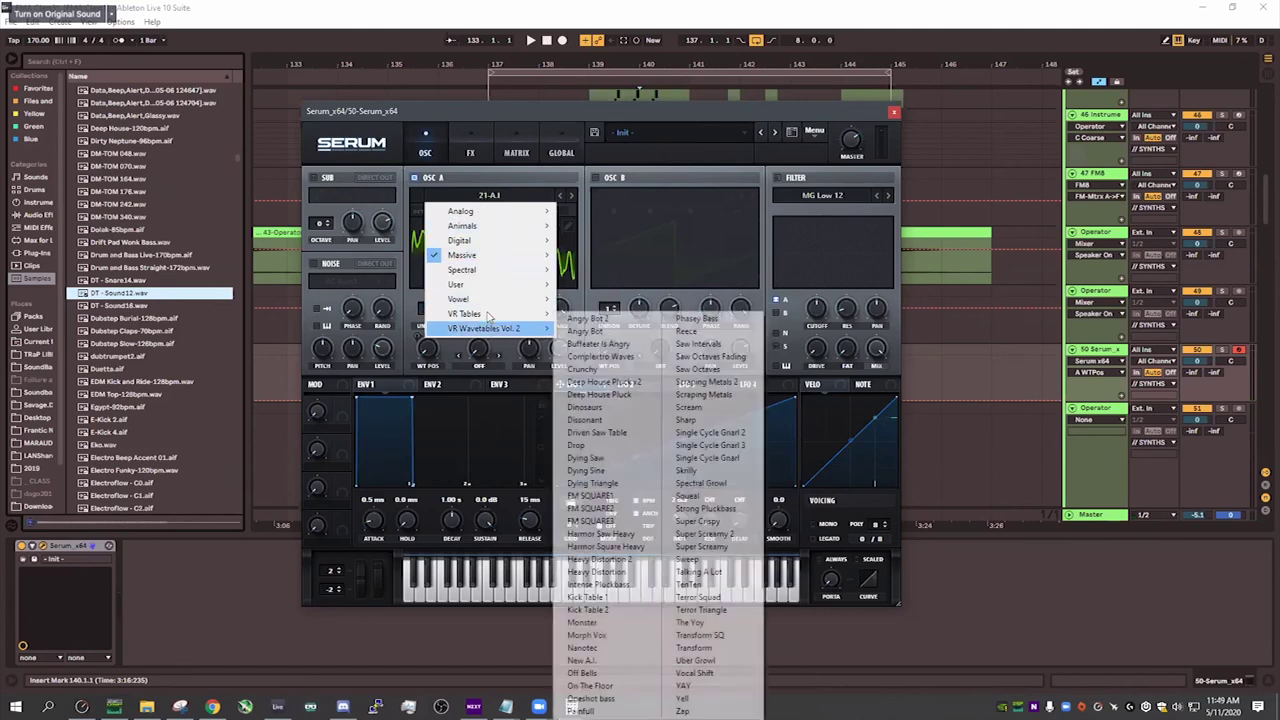
mouse_move(479, 304)
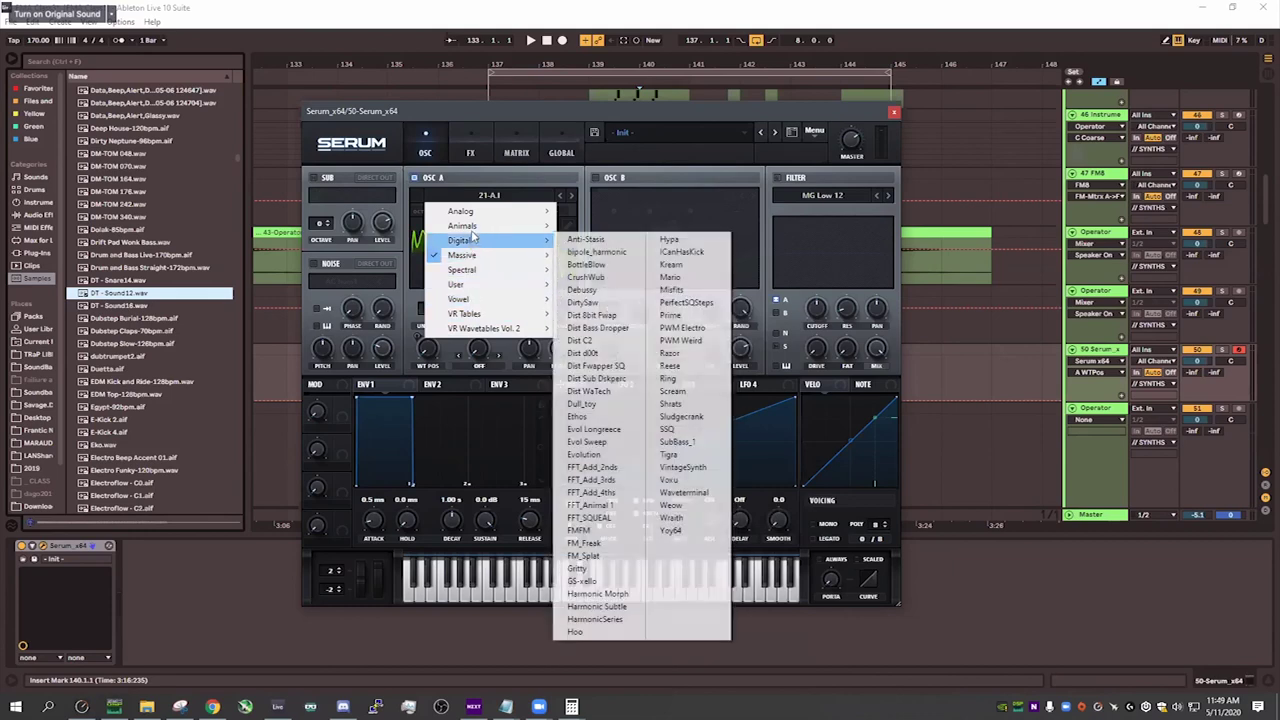
mouse_move(475, 243)
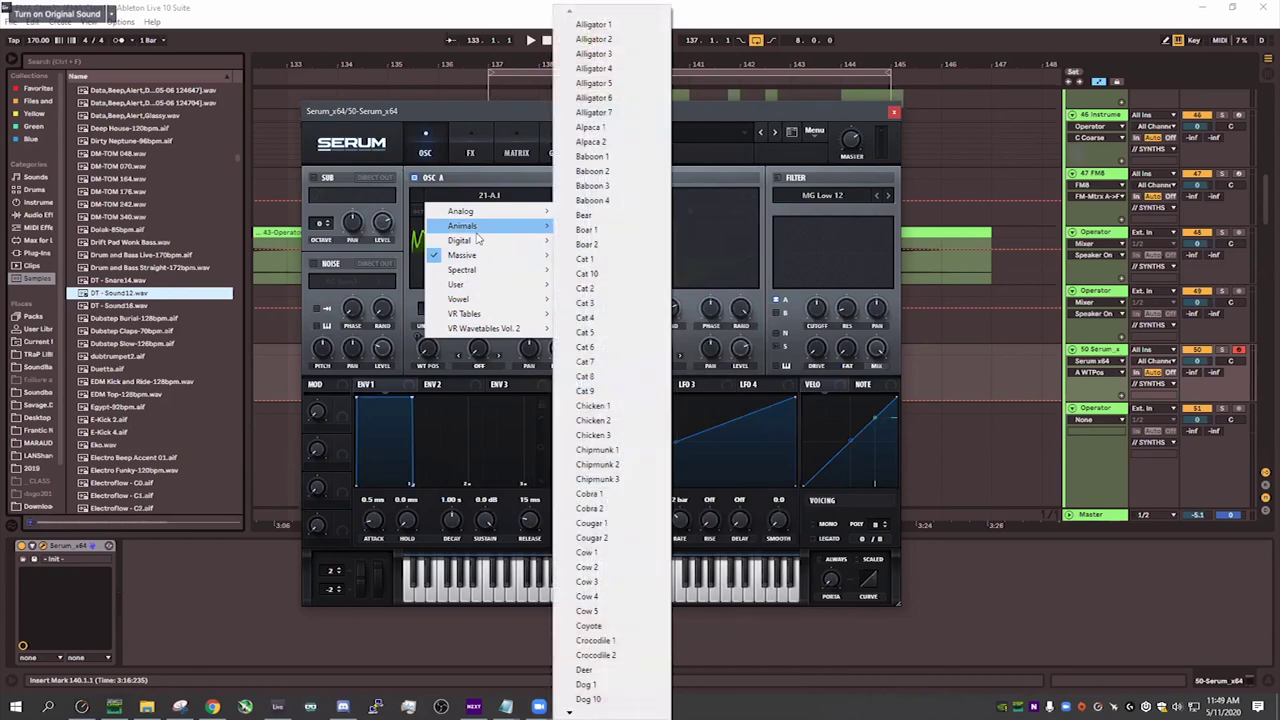
left_click(449, 177)
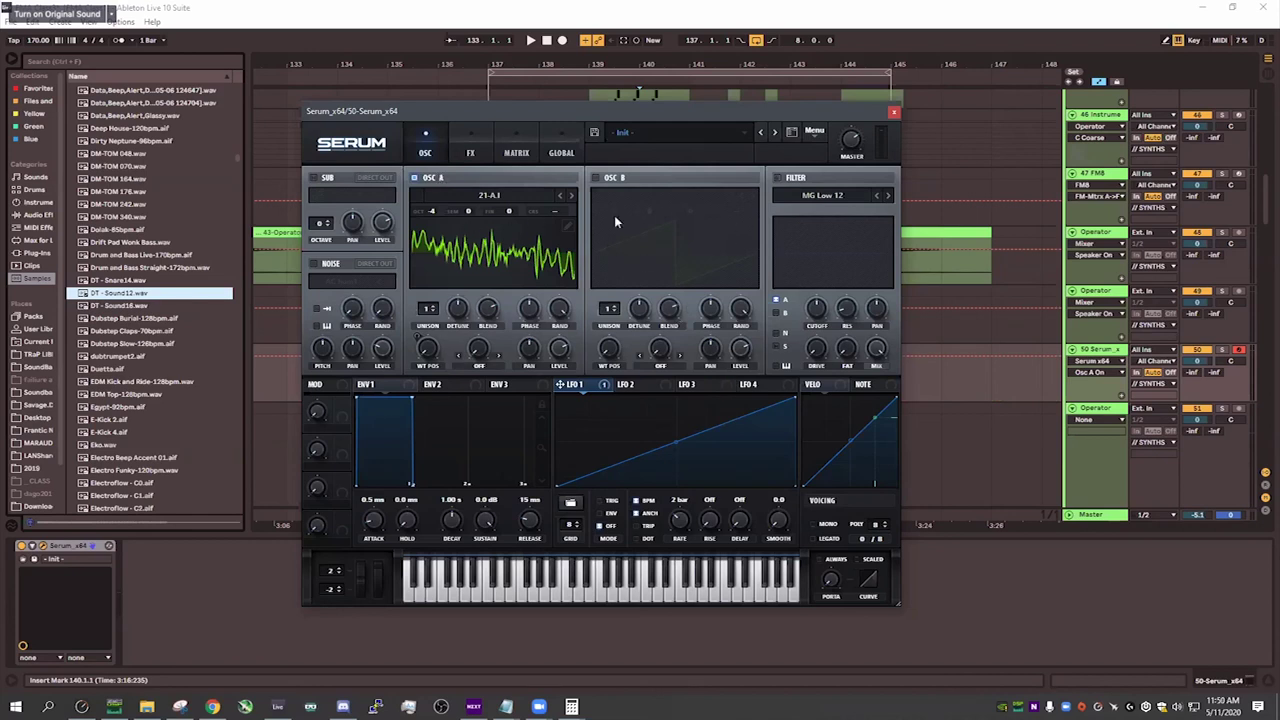
left_click_drag(427, 357, 442, 420)
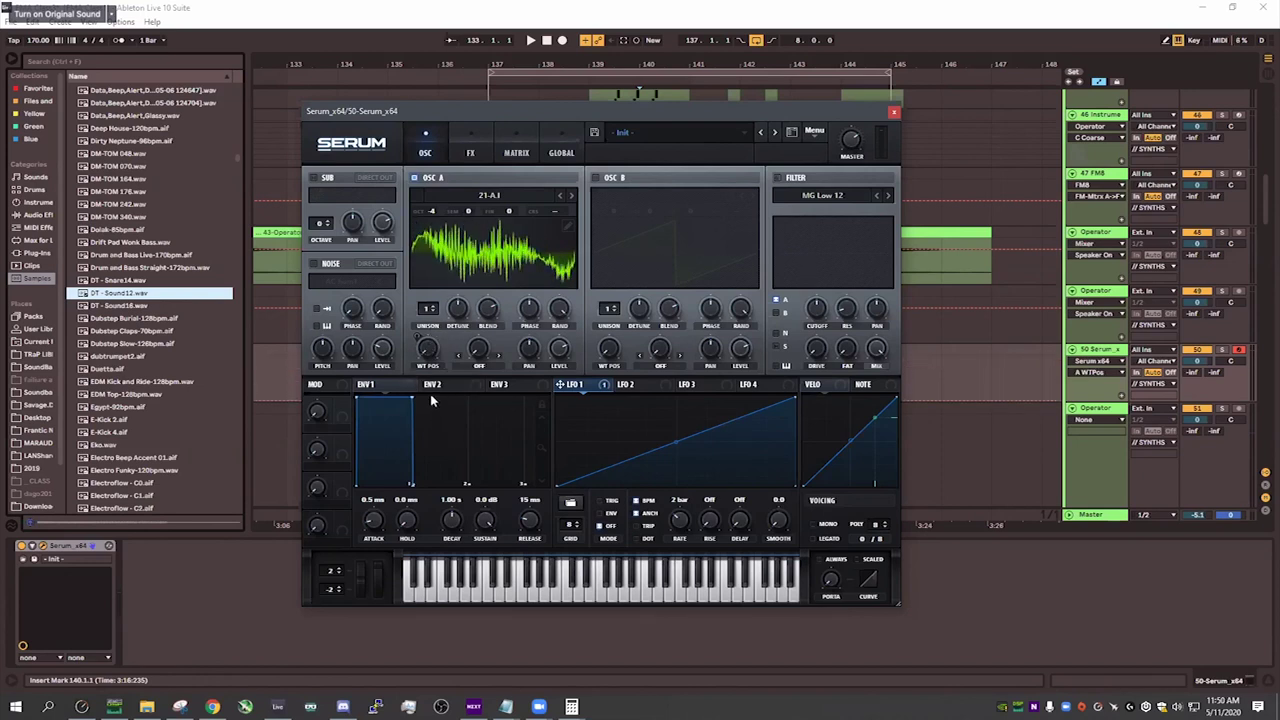
left_click_drag(435, 351, 441, 383)
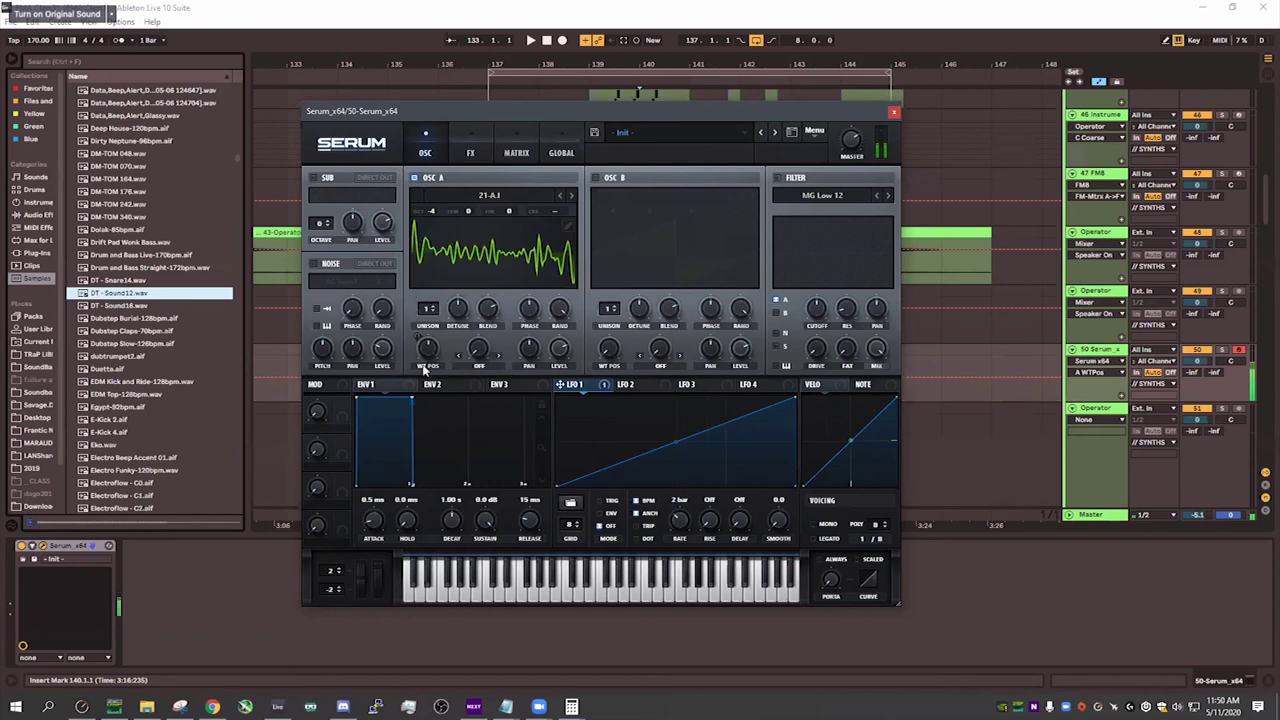
- Load the Digital wavetable CrushWub into oscillator A and sweep its wavetable position while playing
left_click(507, 198)
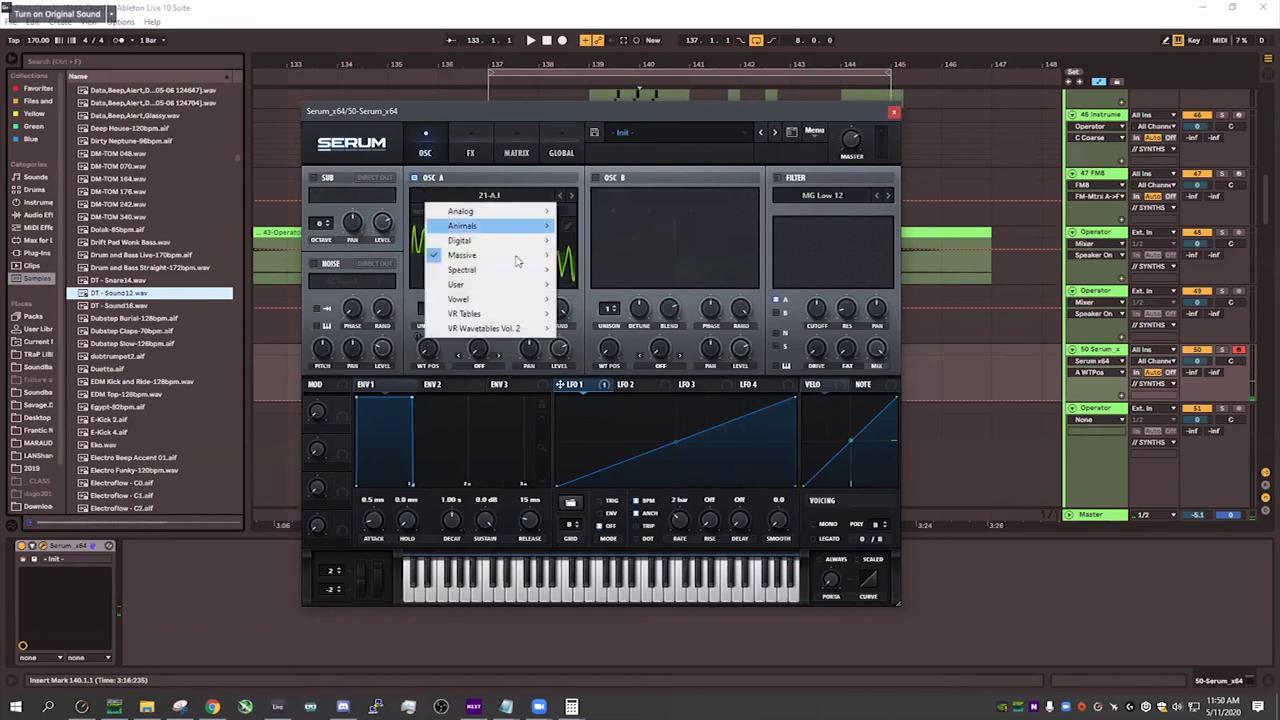
mouse_move(505, 257)
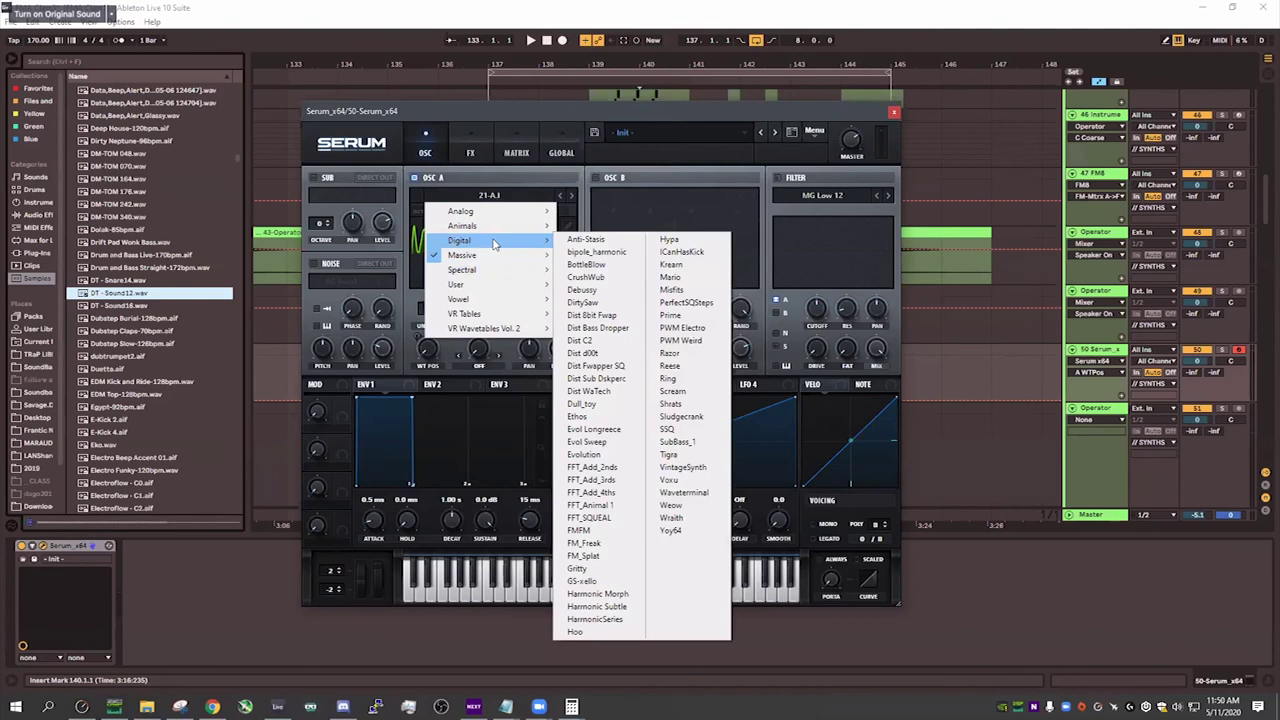
left_click(595, 278)
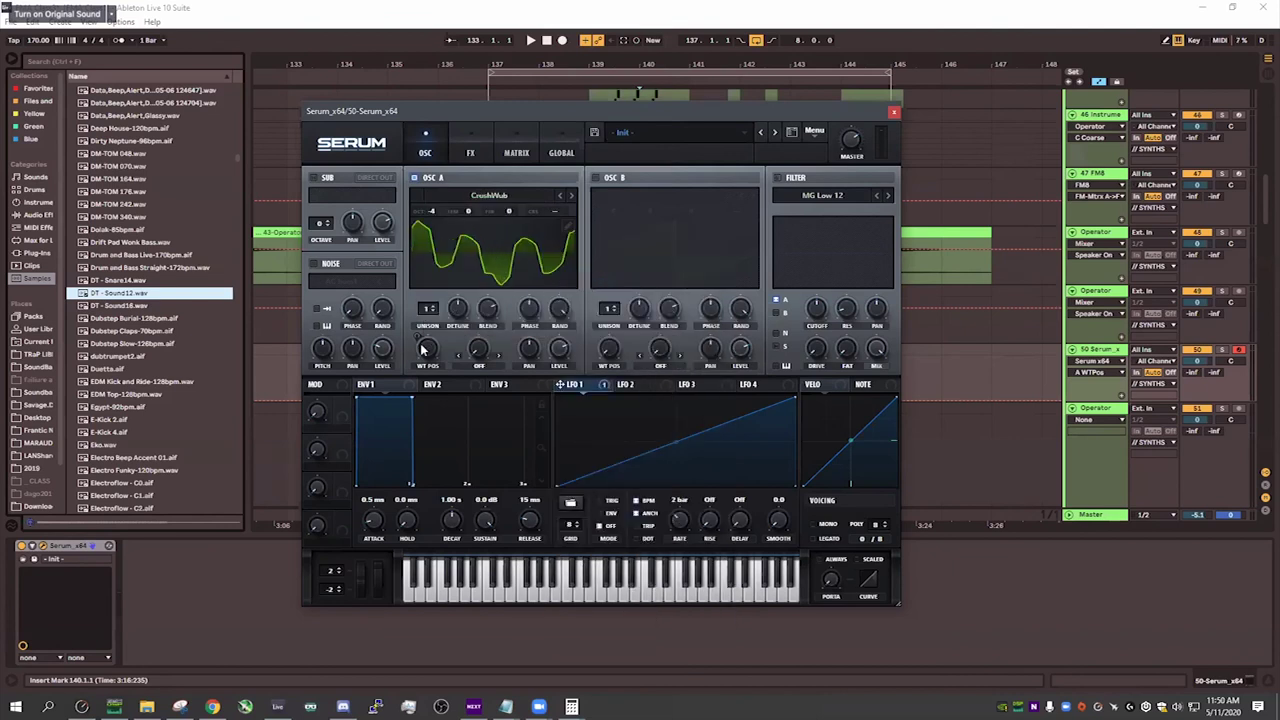
mouse_move(420, 352)
left_mouse_down()
mouse_move(446, 277)
mouse_move(430, 345)
left_mouse_up()
left_click(433, 214)
left_click_drag(437, 348, 433, 457)
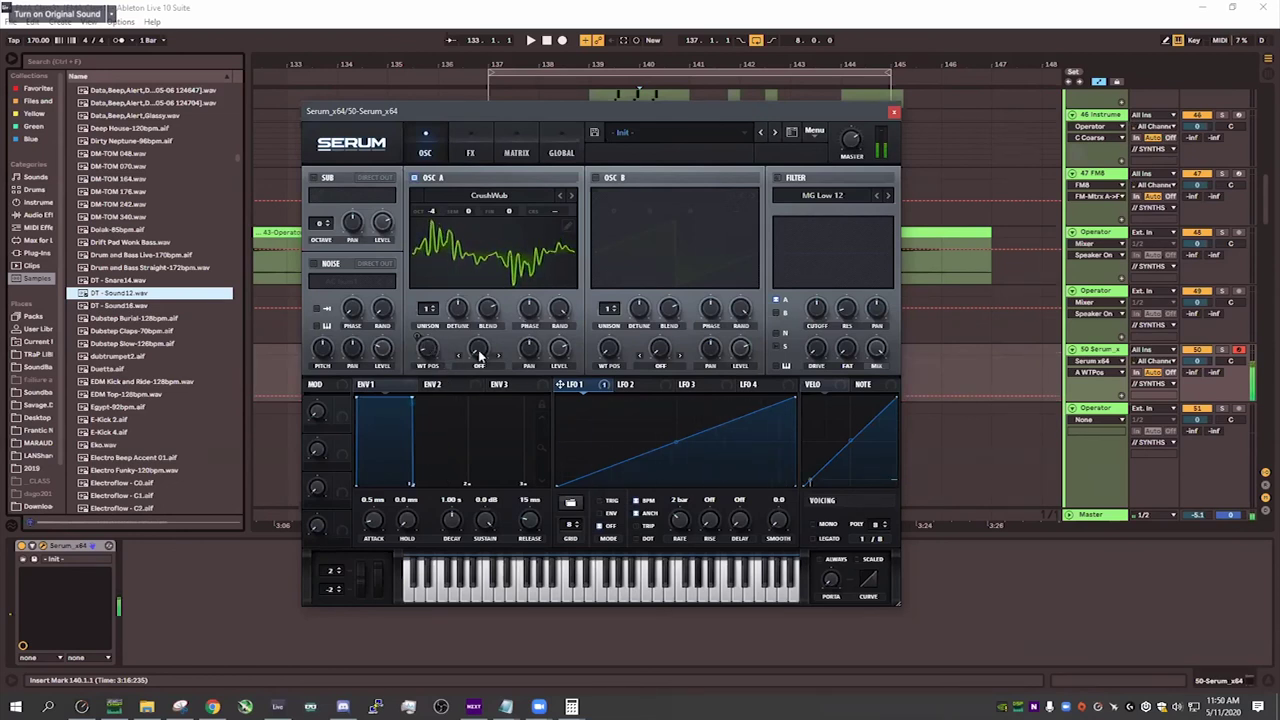
- With oscillator A's wavetable shown in 3D, bypass LFO 1's modulation of A WTPos and sweep the position by hand down to frame 1
left_click(482, 278)
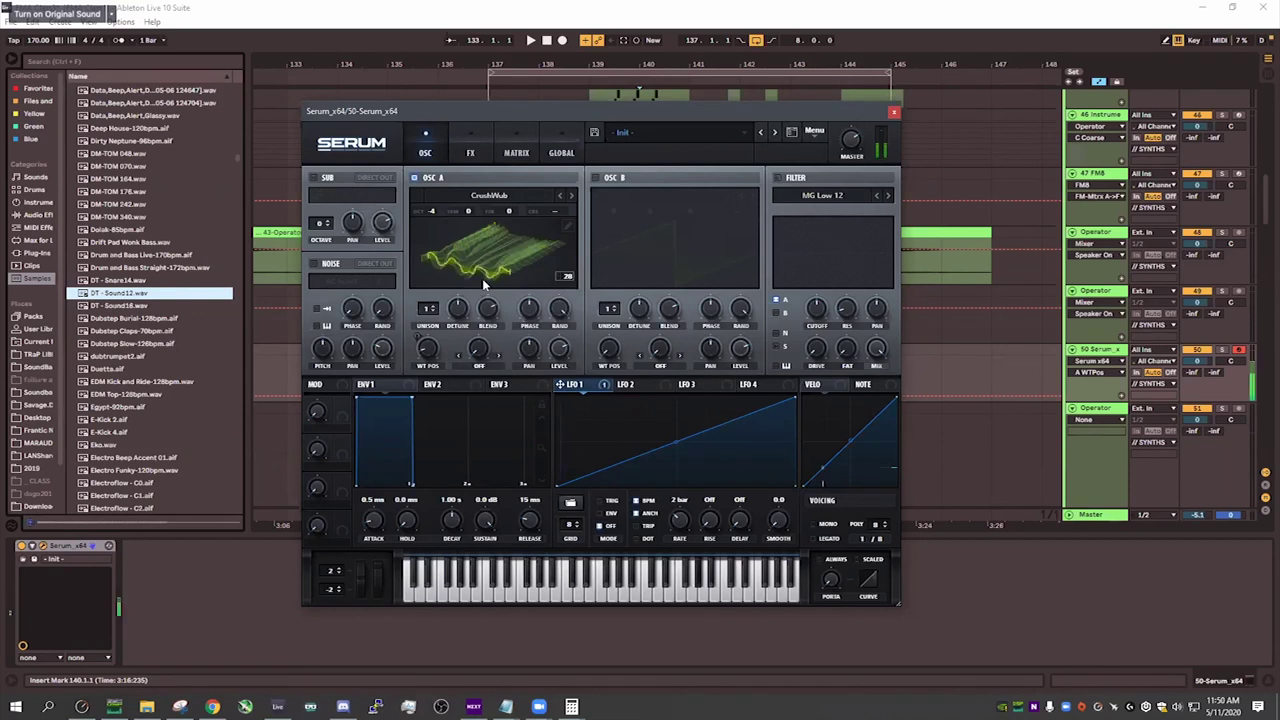
left_click(501, 261)
left_click(501, 262)
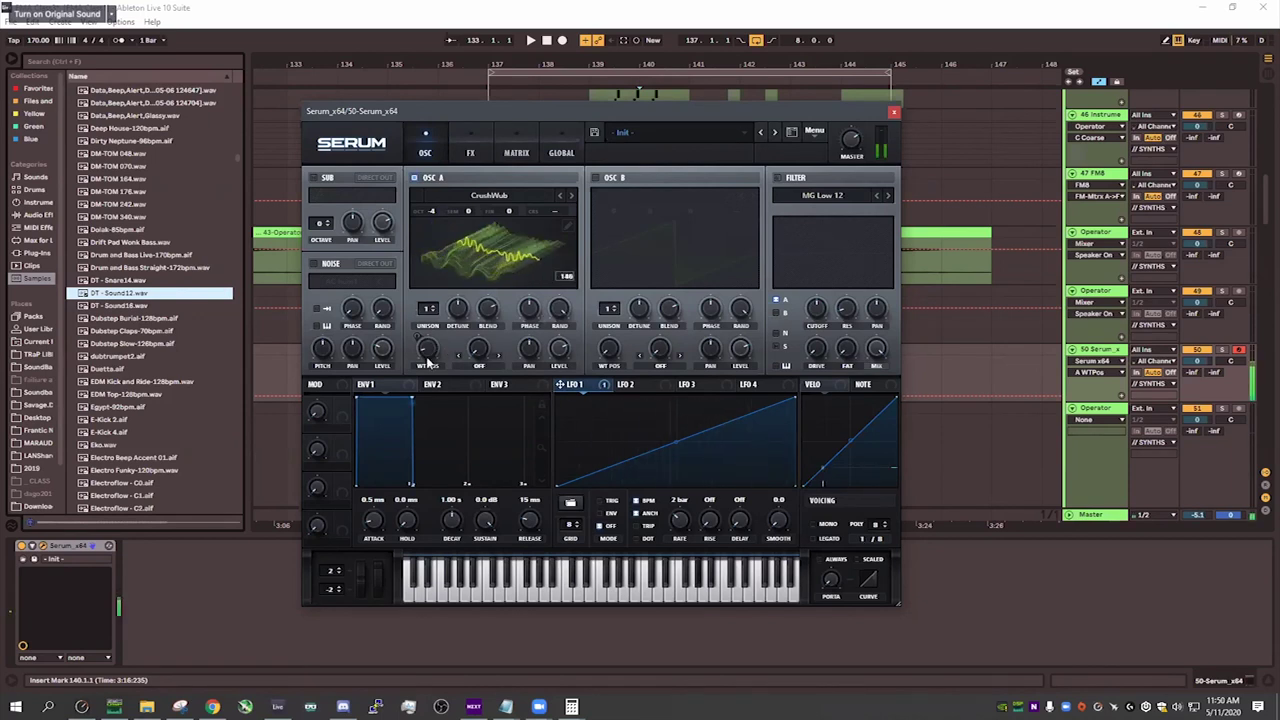
right_click(577, 387)
left_click(600, 421)
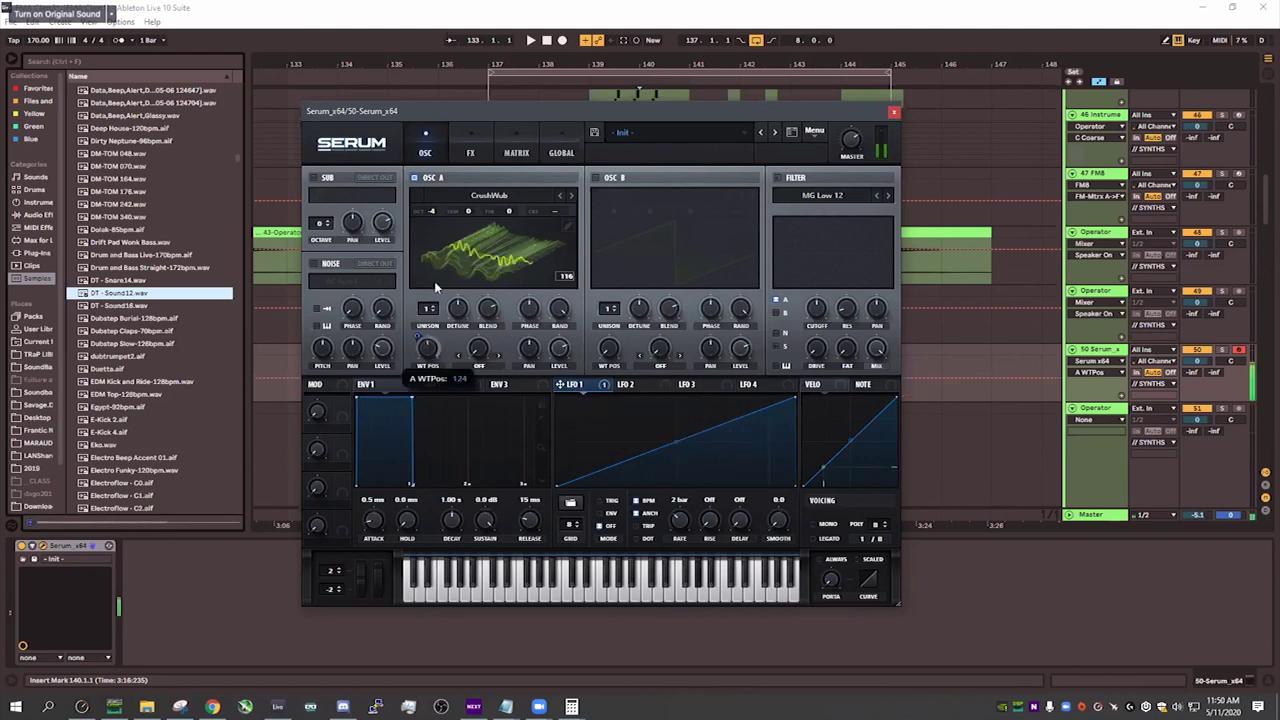
left_click_drag(448, 383, 446, 445)
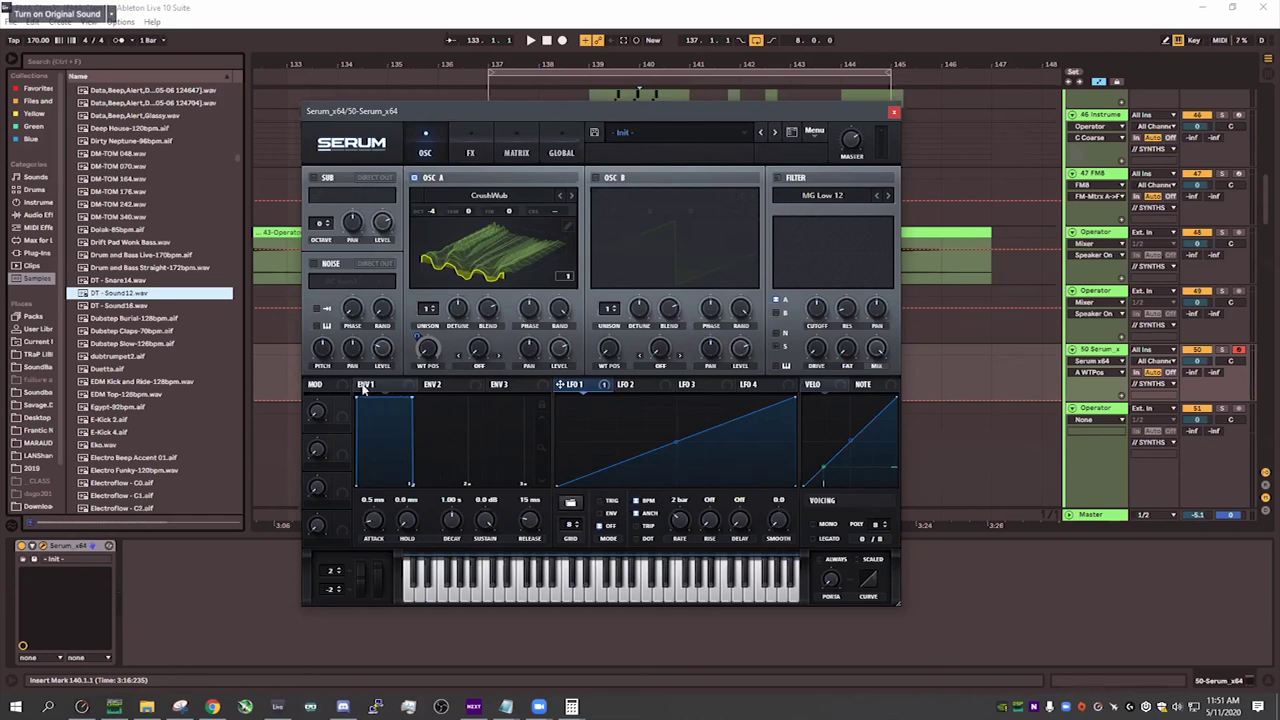
- Examine the modulation sources Env 2 and Env 3 and the FX and Global pages, and return to the oscillator page
left_click(437, 386)
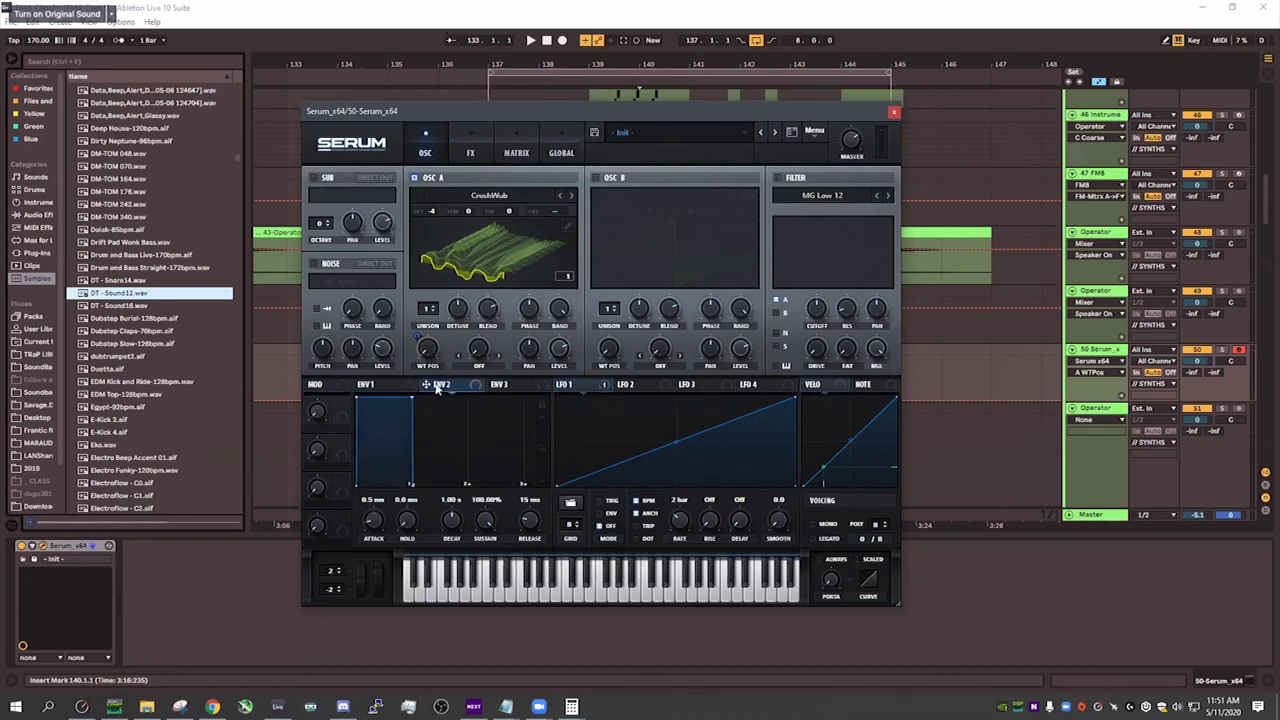
left_click(502, 386)
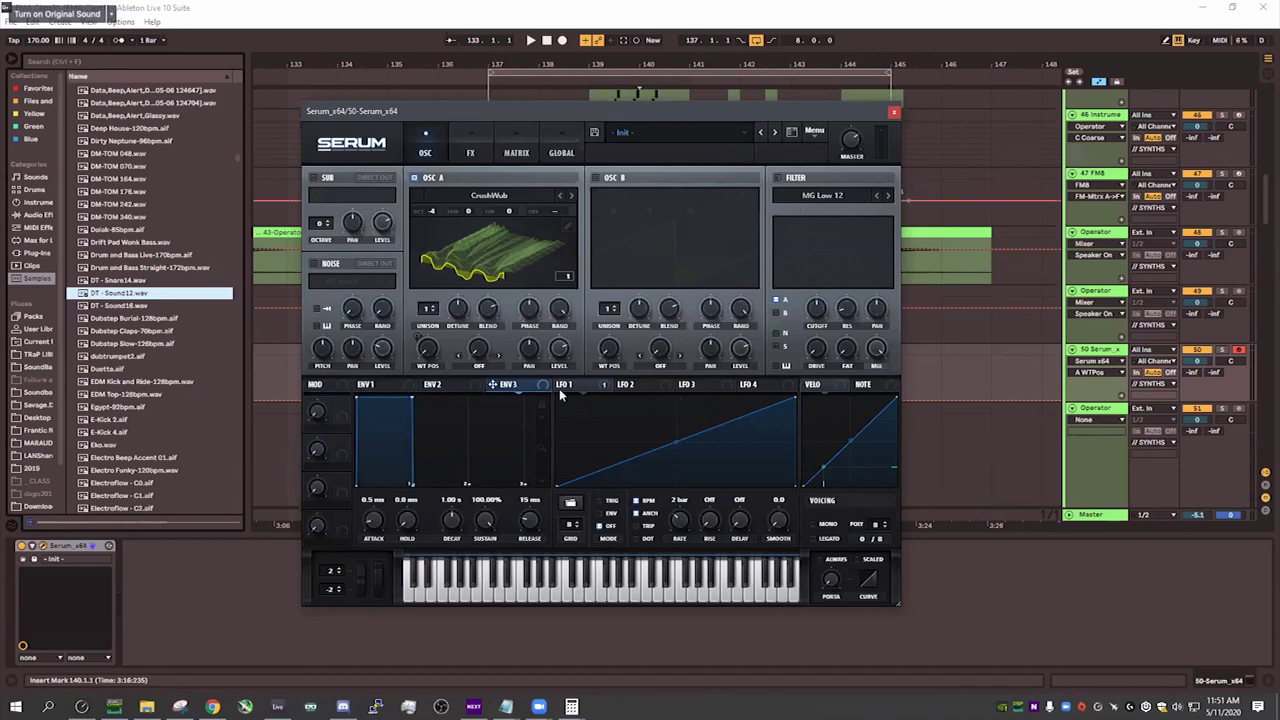
left_click(470, 150)
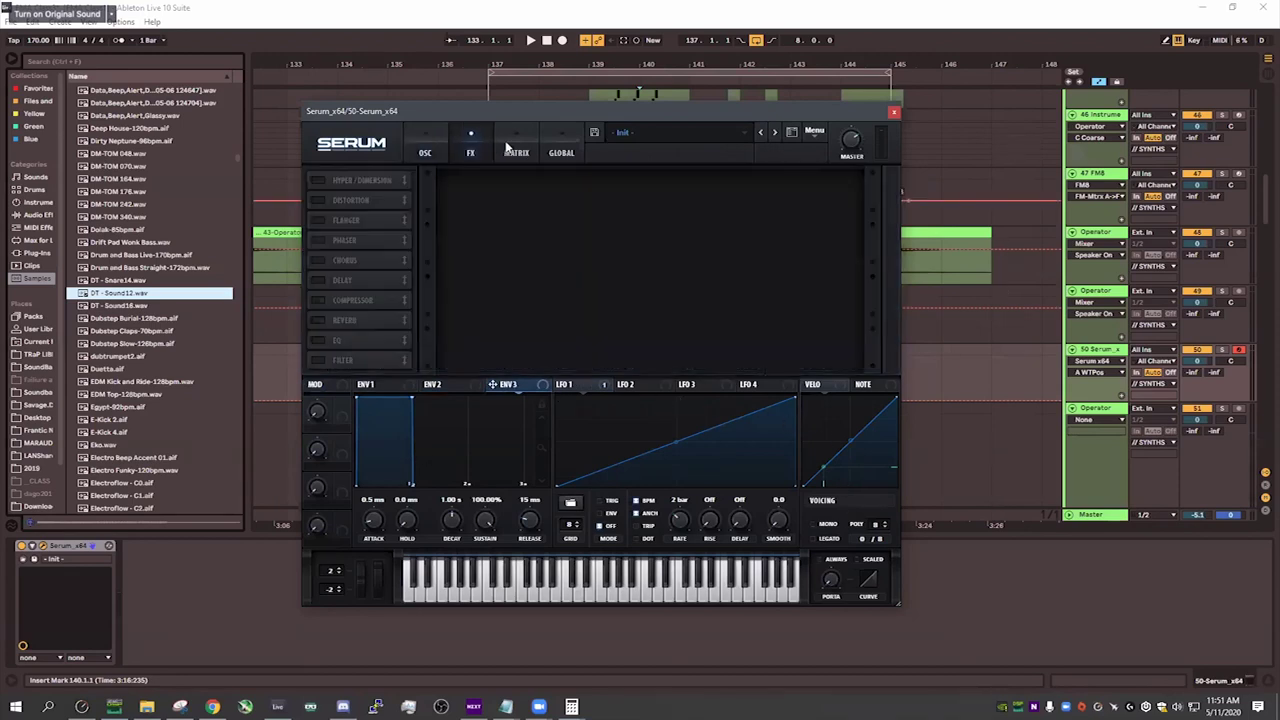
left_click(560, 134)
left_click(470, 147)
left_click(427, 148)
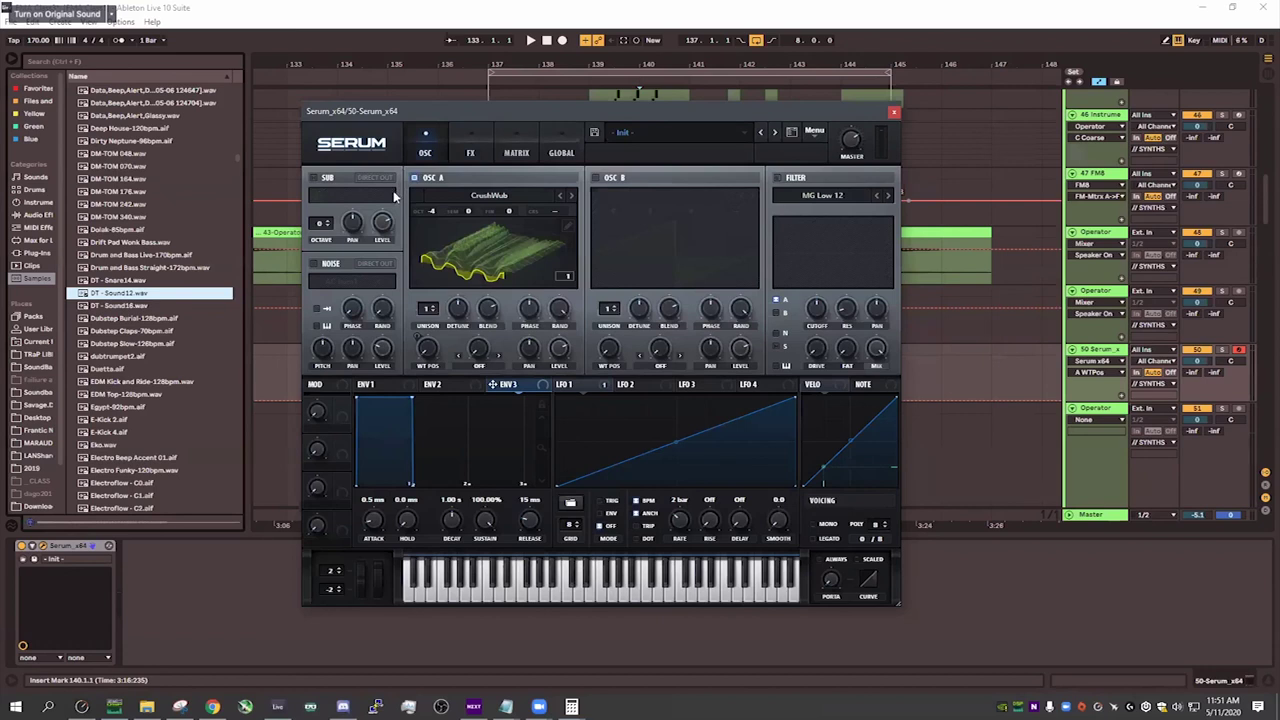
left_click(447, 389)
left_click(507, 386)
right_click(480, 352)
left_click(510, 388)
- Assign LFOs 4 to 8 one by one to oscillator A's Warp, and remove these assignments
left_click_drag(768, 386, 481, 349)
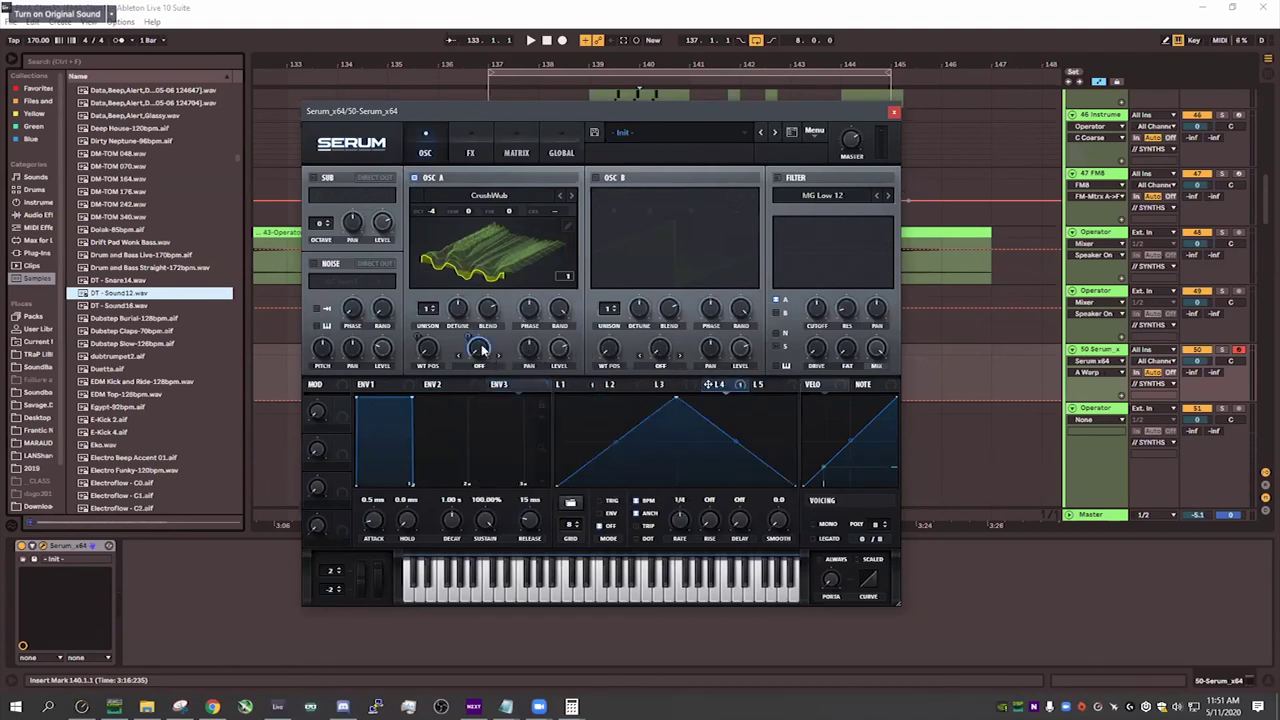
left_click(756, 386)
left_click_drag(746, 385, 500, 350)
left_click(763, 385)
left_click_drag(763, 385, 481, 355)
left_click_drag(777, 391, 482, 355)
left_click_drag(771, 388, 484, 352)
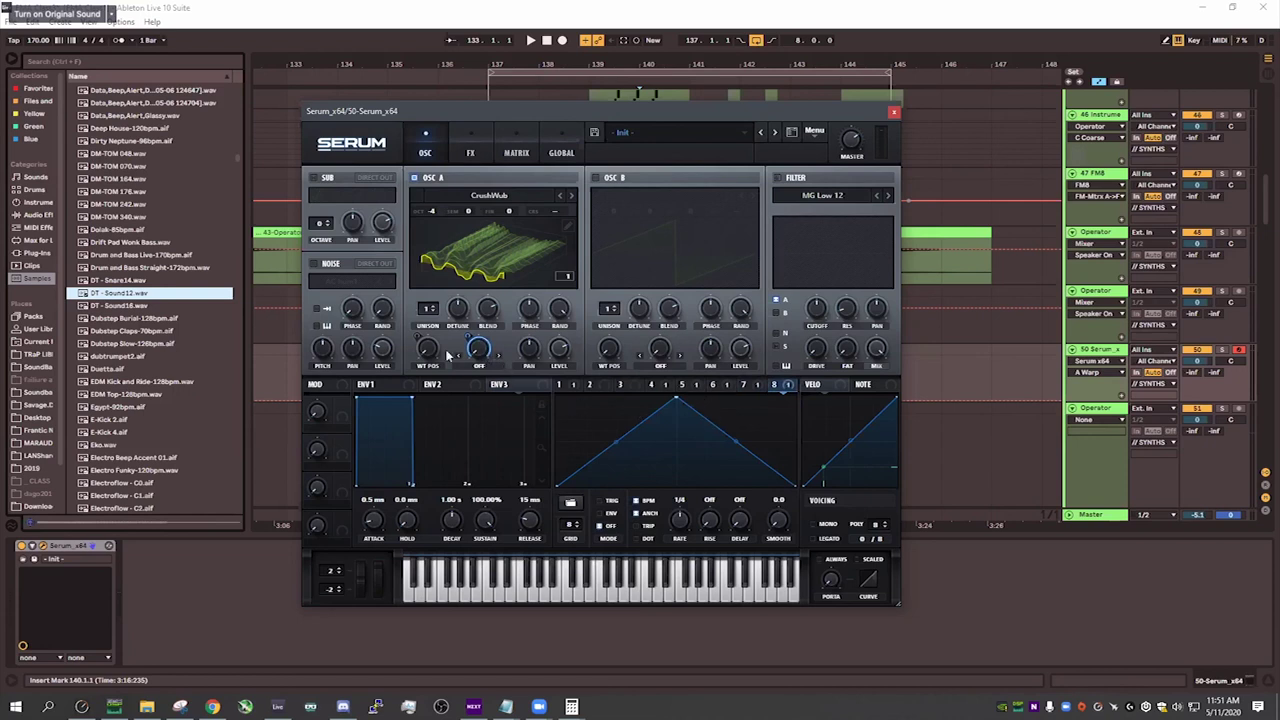
right_click(458, 342)
left_click(530, 403)
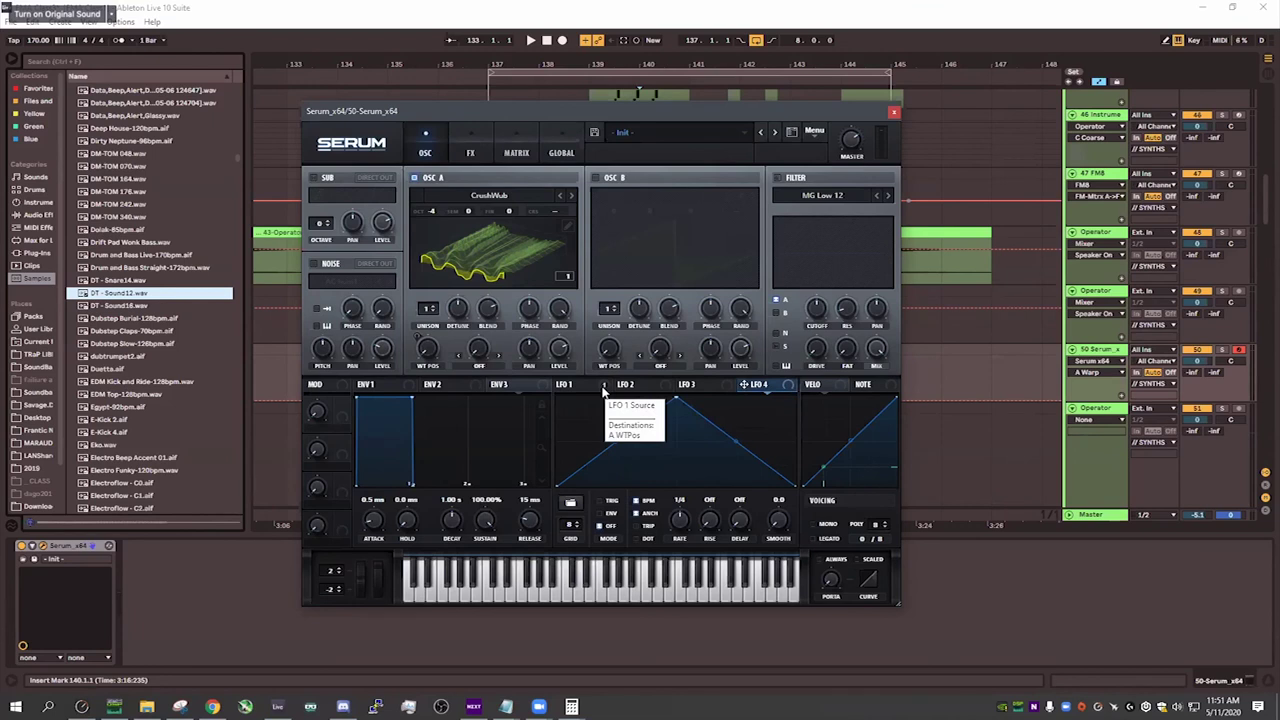
- Raise oscillator A's wavetable position, and set its warp mode to Mirror with an adjusted amount after trying Asym +
left_click_drag(423, 348, 441, 330)
left_click(478, 357)
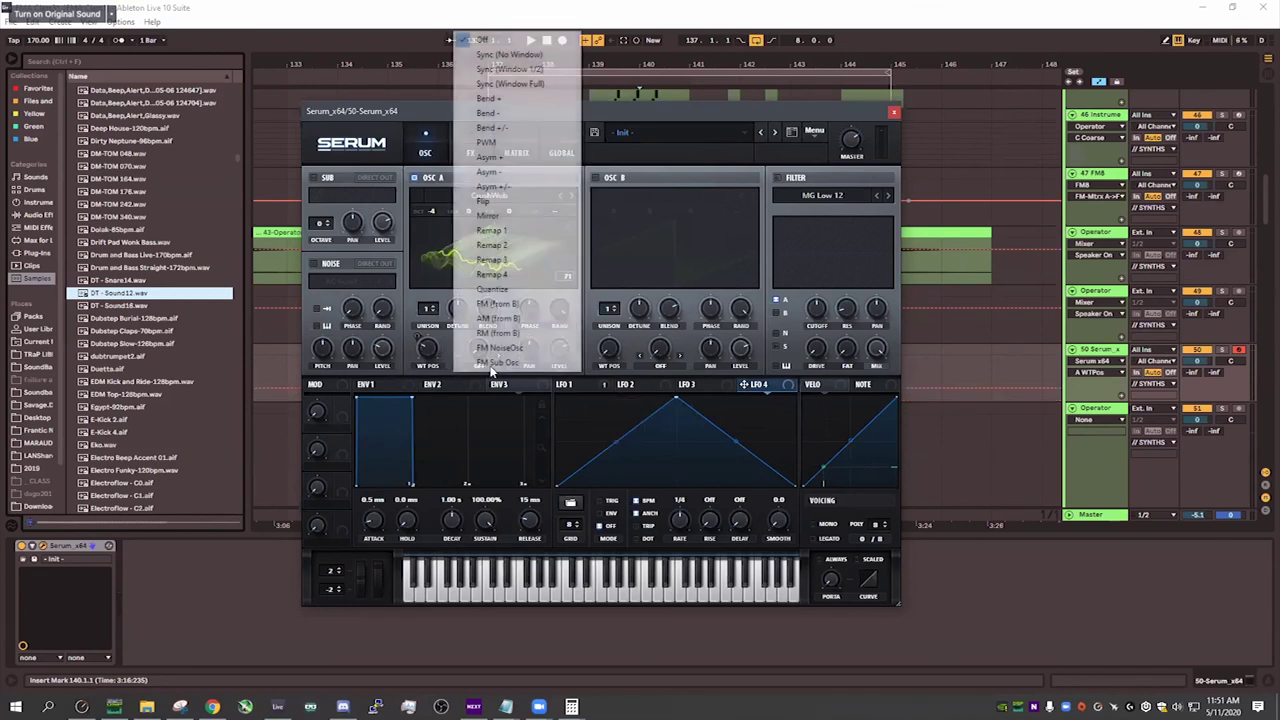
left_click(540, 99)
left_click_drag(485, 352, 465, 250)
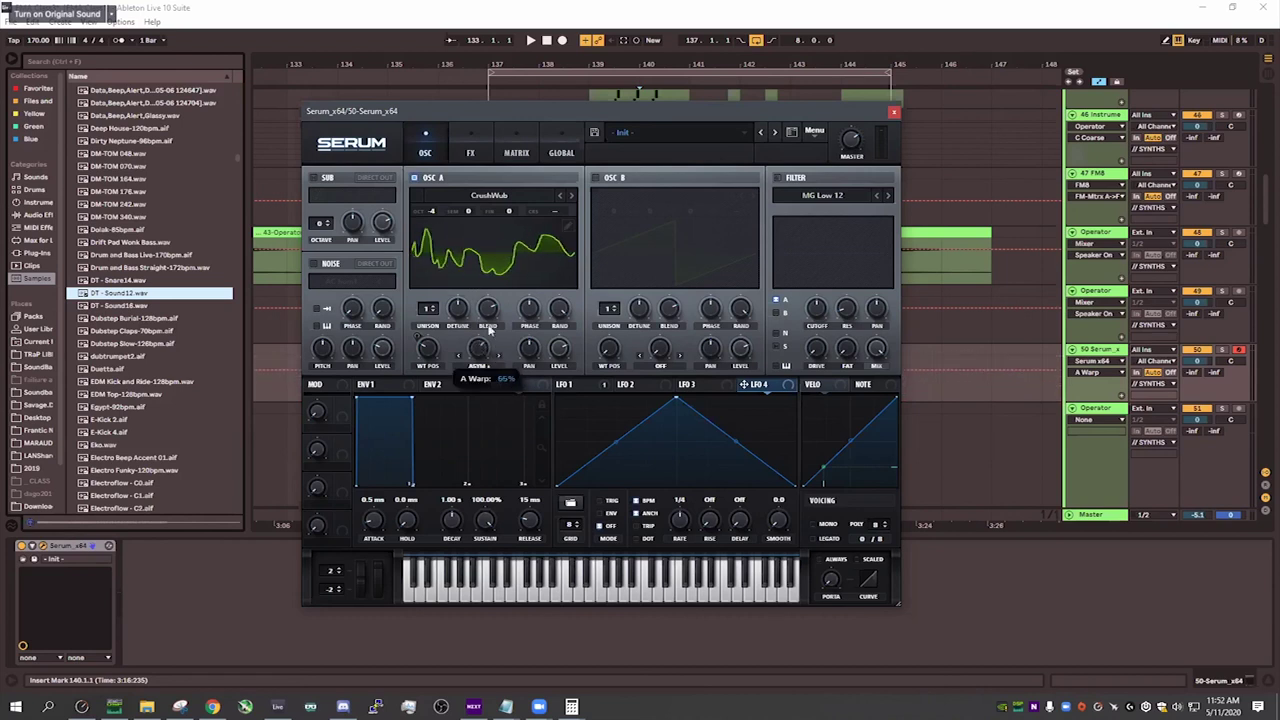
left_click(499, 356)
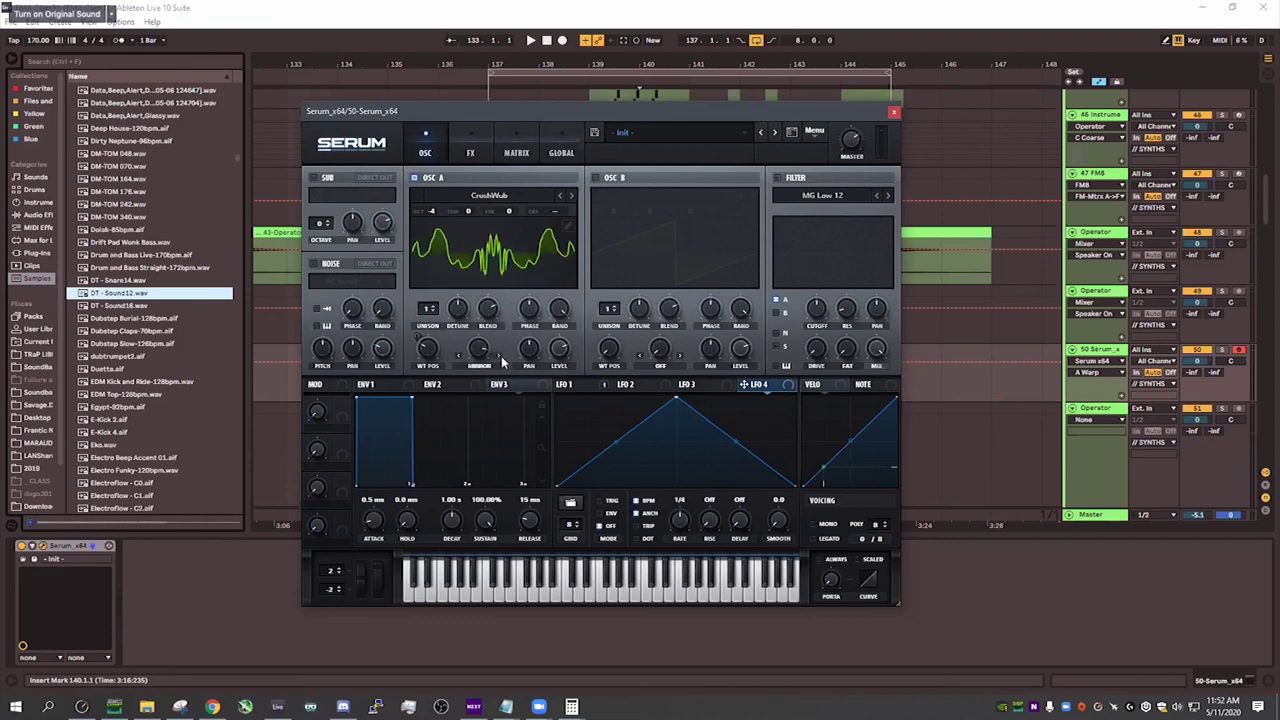
mouse_move(472, 345)
left_click_drag(472, 345, 466, 419)
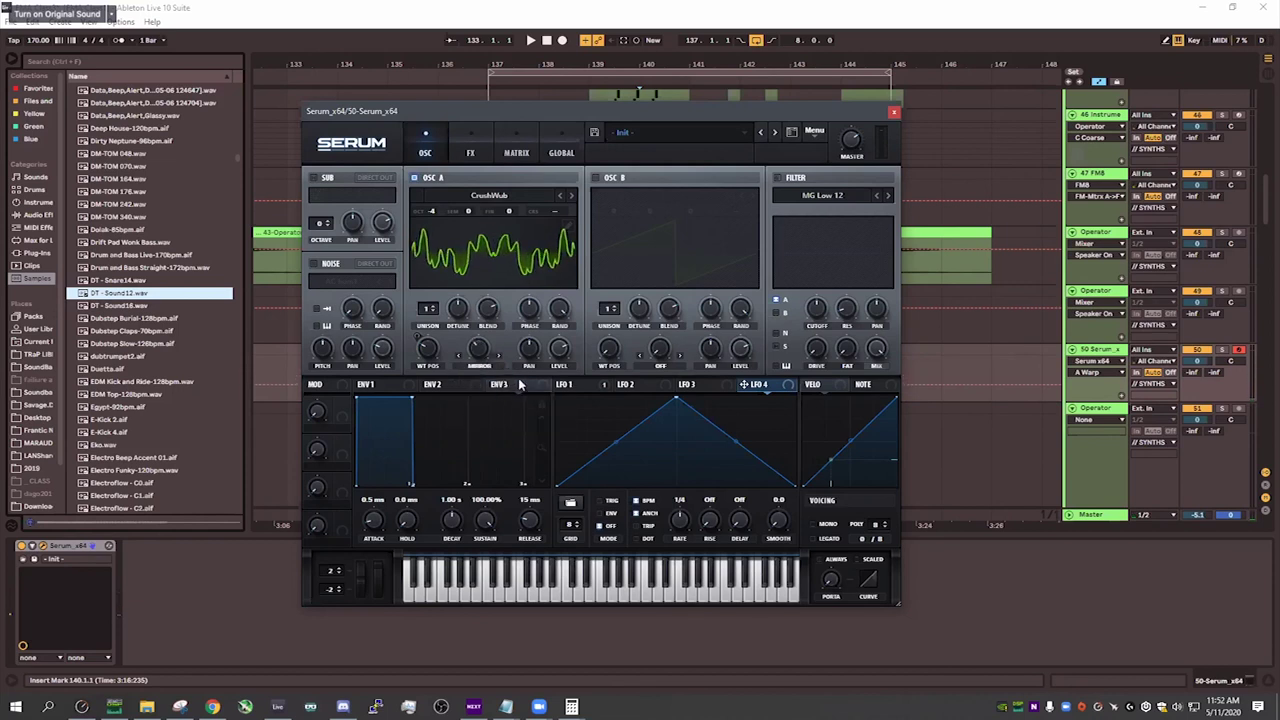
- Assign LFO 1 to oscillator A's Warp and re-enable its modulation of the wavetable position with an adjusted depth
left_click_drag(590, 386, 482, 352)
right_click(427, 347)
left_click(452, 372)
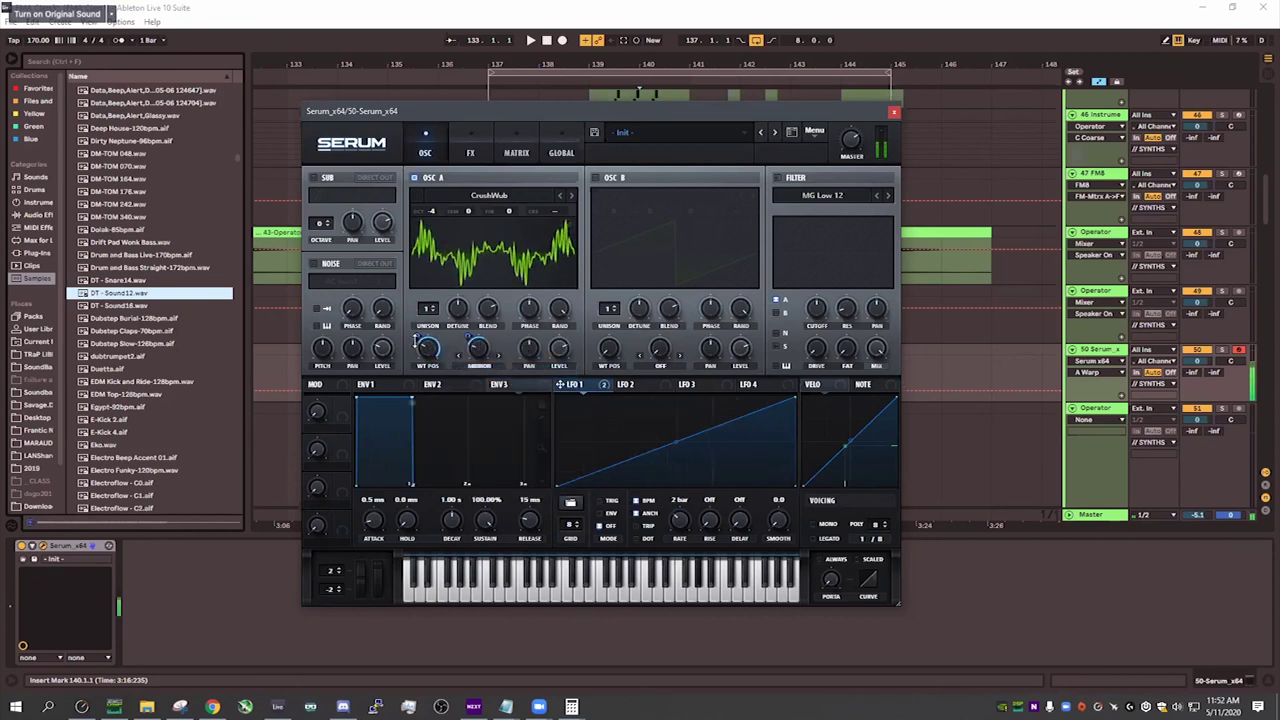
left_click_drag(418, 339, 416, 362)
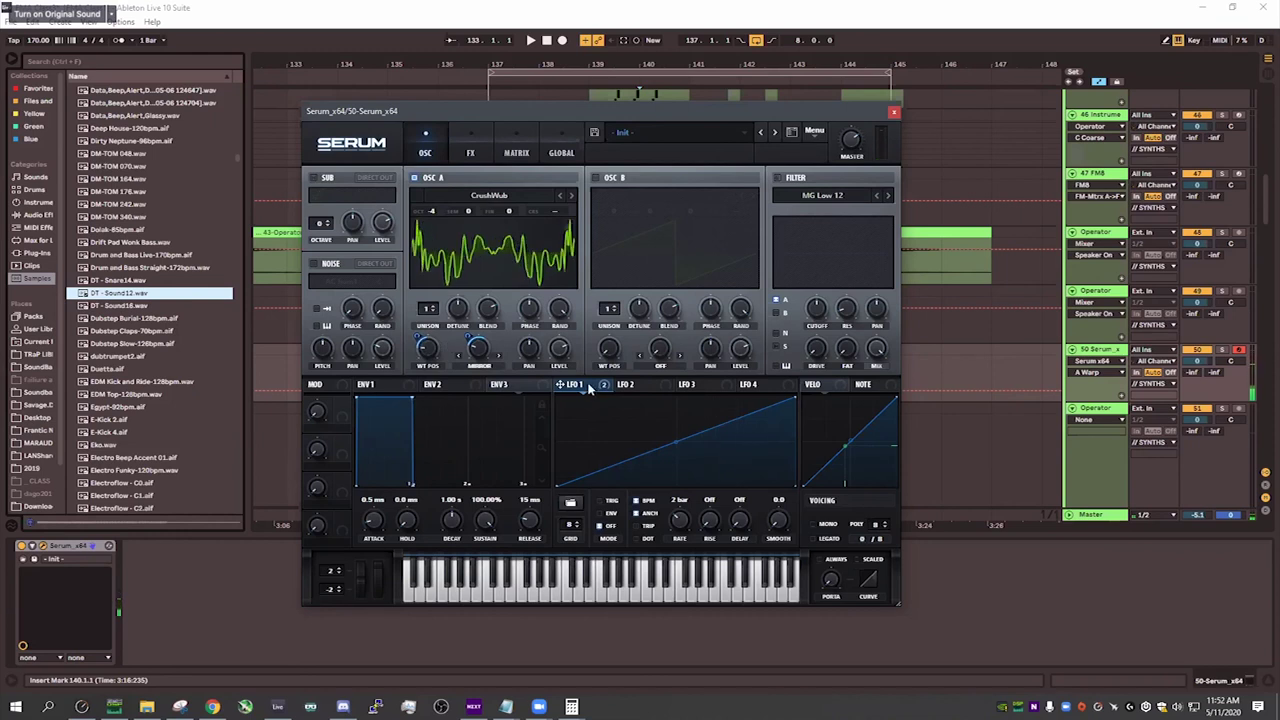
- Assign LFO 1 to oscillator A's level and review the list of LFO 1 destinations
mouse_move(558, 348)
left_mouse_down()
mouse_move(567, 388)
mouse_move(559, 349)
left_mouse_up()
left_click_drag(559, 349, 567, 407)
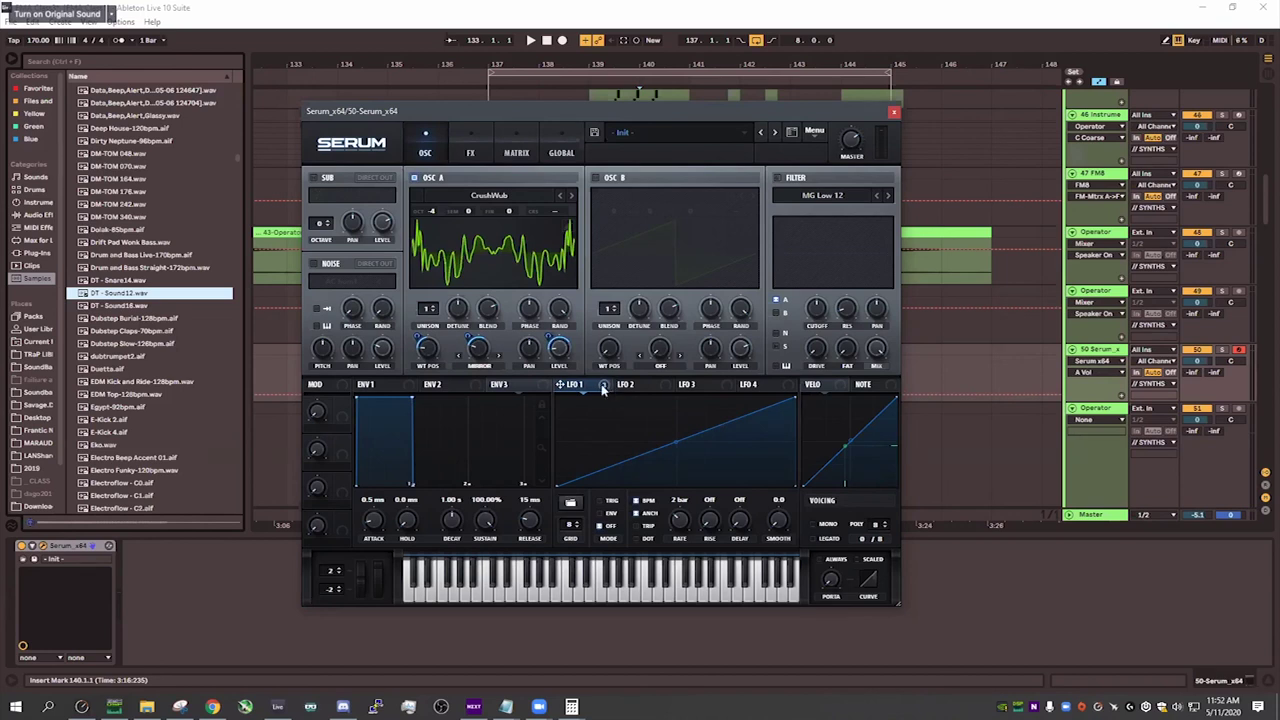
right_click(603, 386)
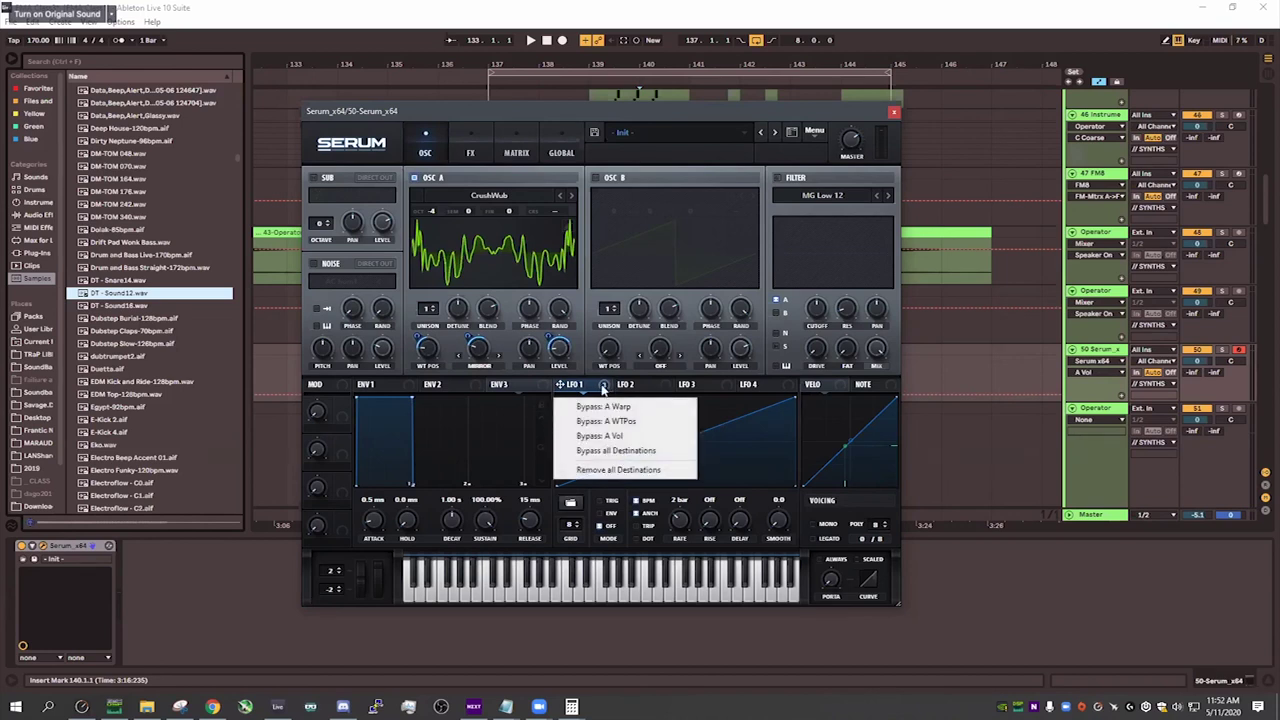
left_click(601, 388)
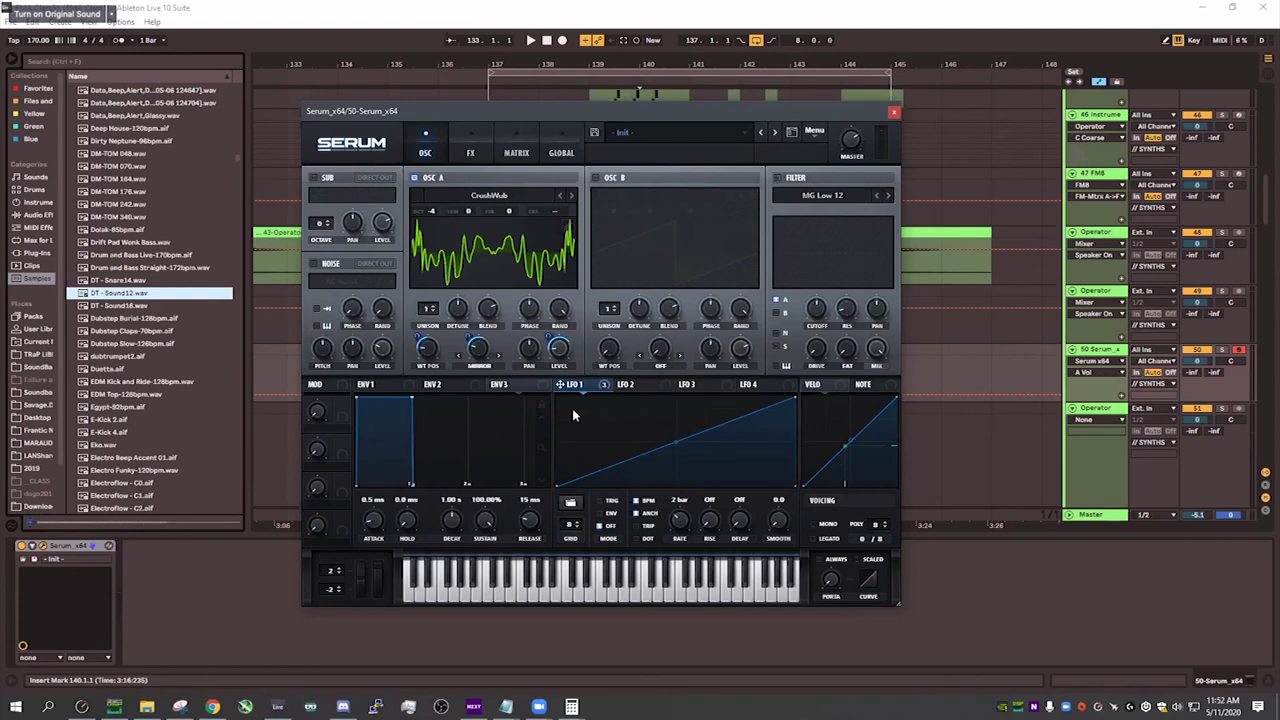
- Make the Ableton Live window full screen and draw an irregular stepped shape across the LFO 1 graph
left_click(573, 656)
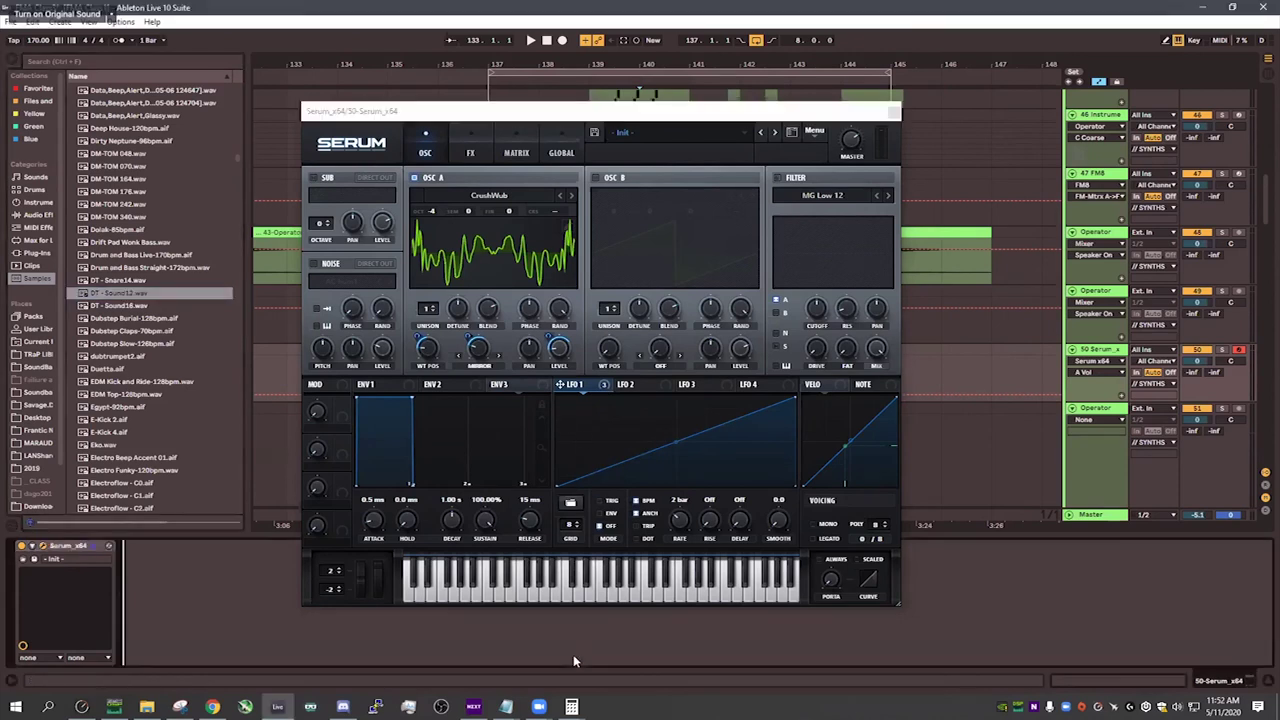
key("F11")
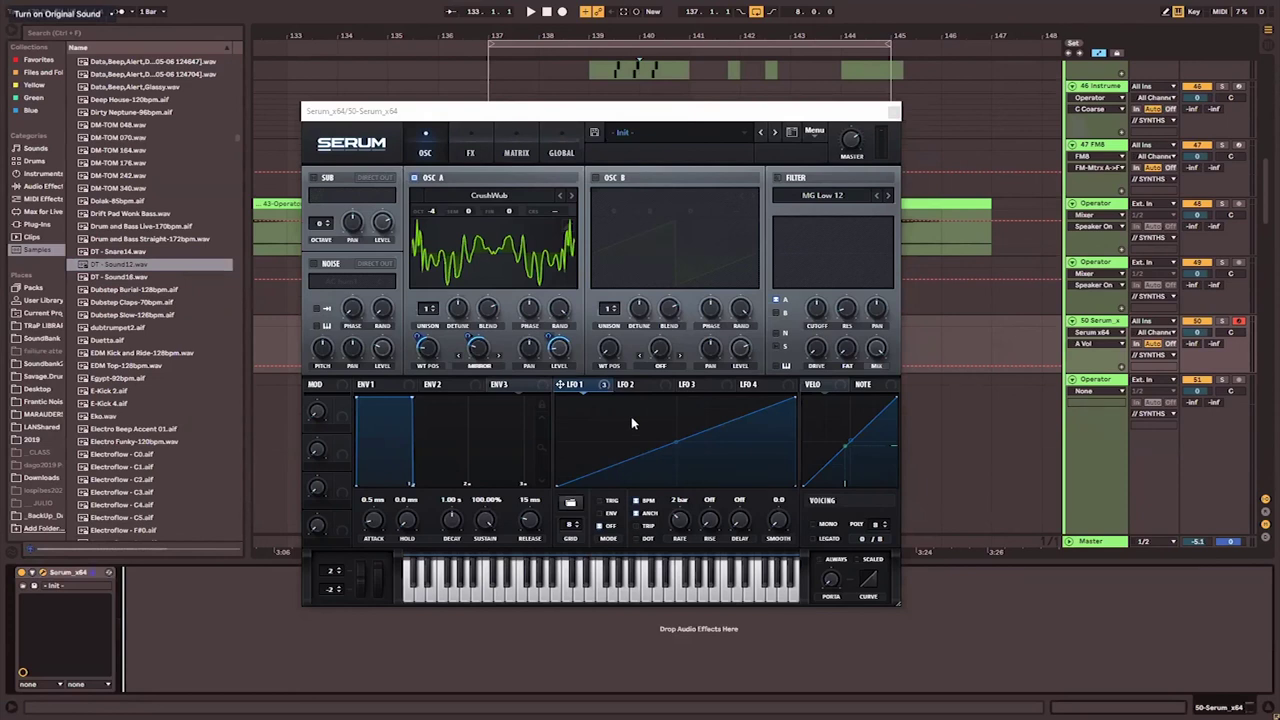
left_click_drag(631, 417, 678, 366)
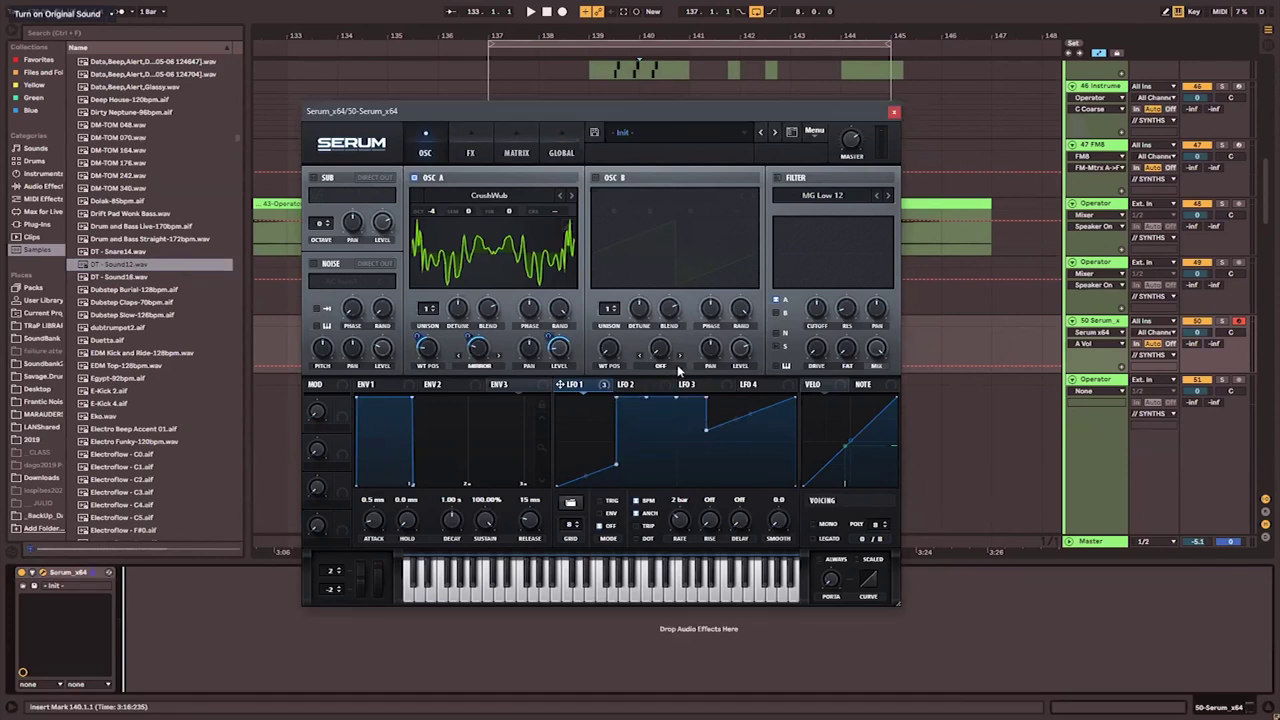
double_click(618, 463)
mouse_move(562, 461)
left_mouse_down()
mouse_move(794, 446)
mouse_move(589, 408)
mouse_move(740, 417)
mouse_move(716, 467)
mouse_move(780, 420)
mouse_move(745, 482)
mouse_move(683, 482)
mouse_move(757, 449)
left_mouse_up()
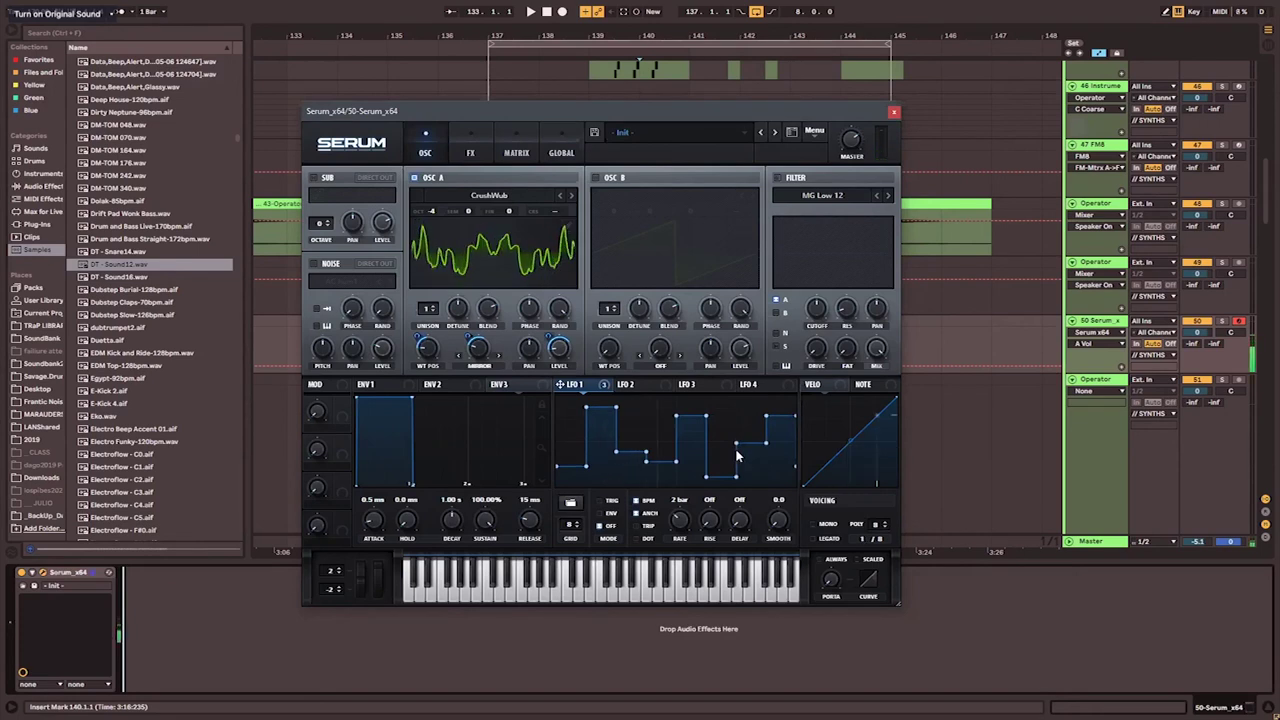
- Play the stepped sound at two octaves, shifting the computer keyboard one octave down and back up
key("z")
key("g")
key("x")
key("g")
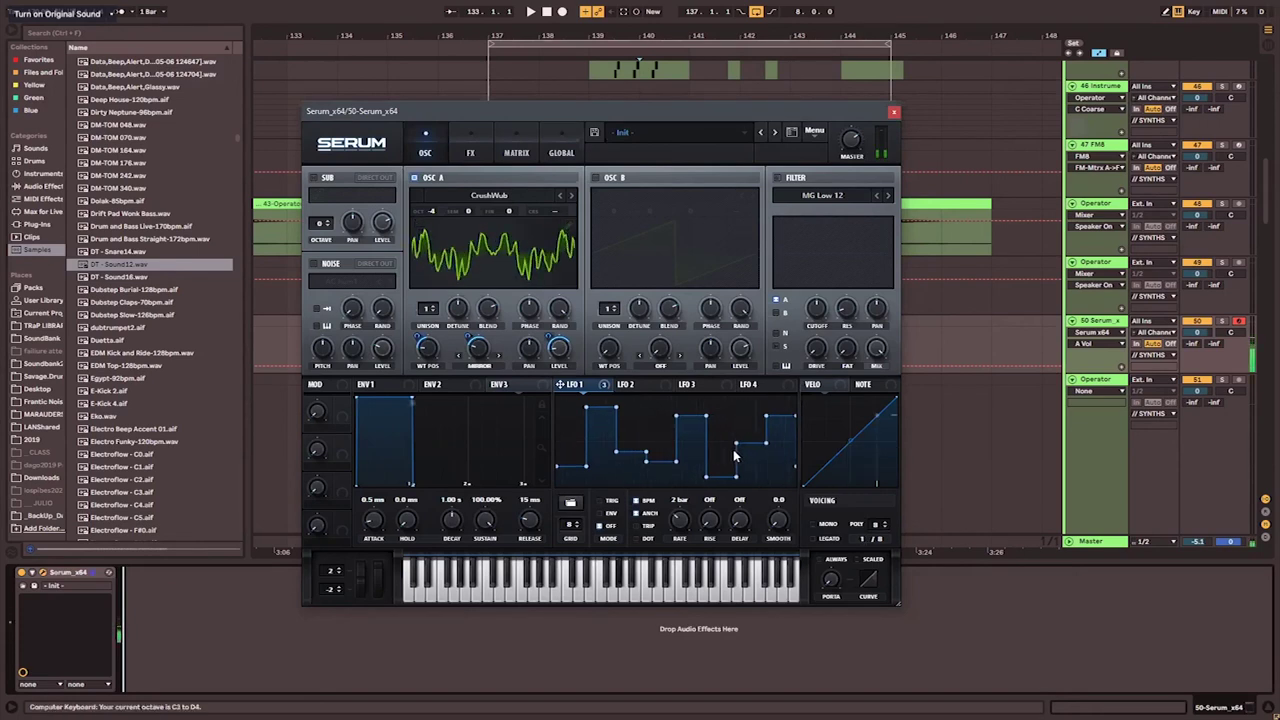
- Try the Basic saw down, square and flat 50 shapes on LFO 1
left_click(570, 502)
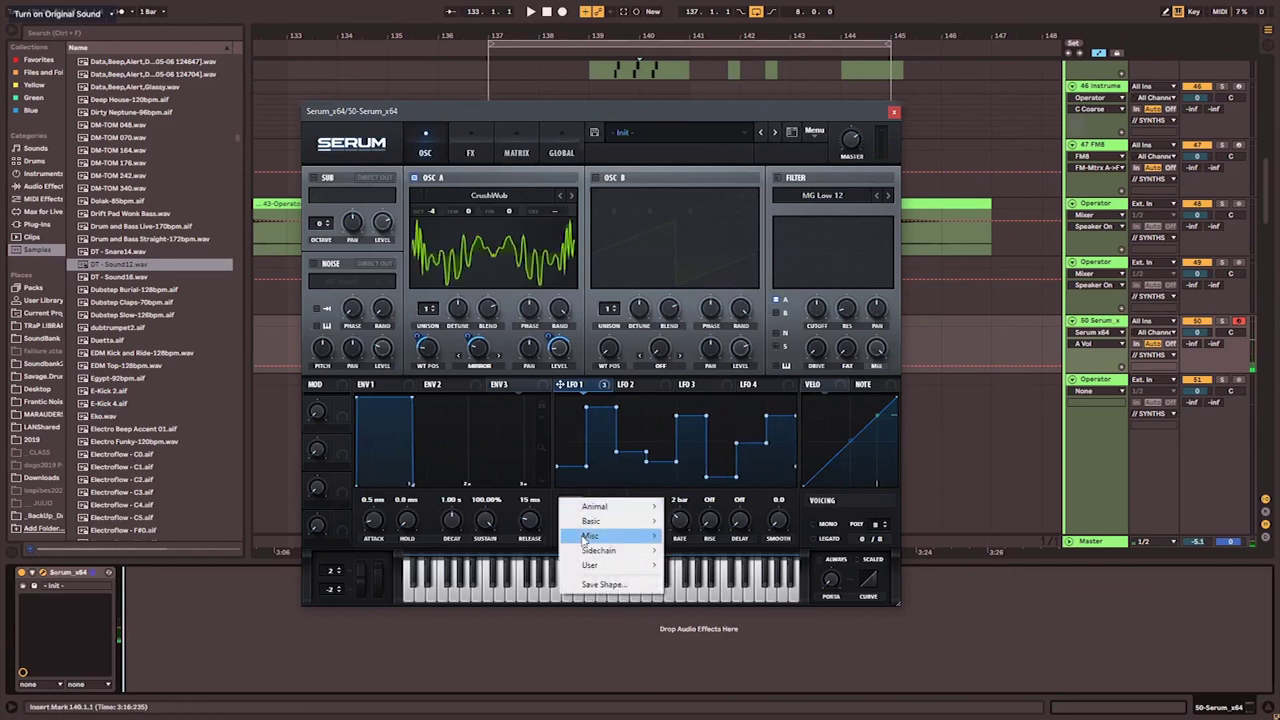
mouse_move(592, 522)
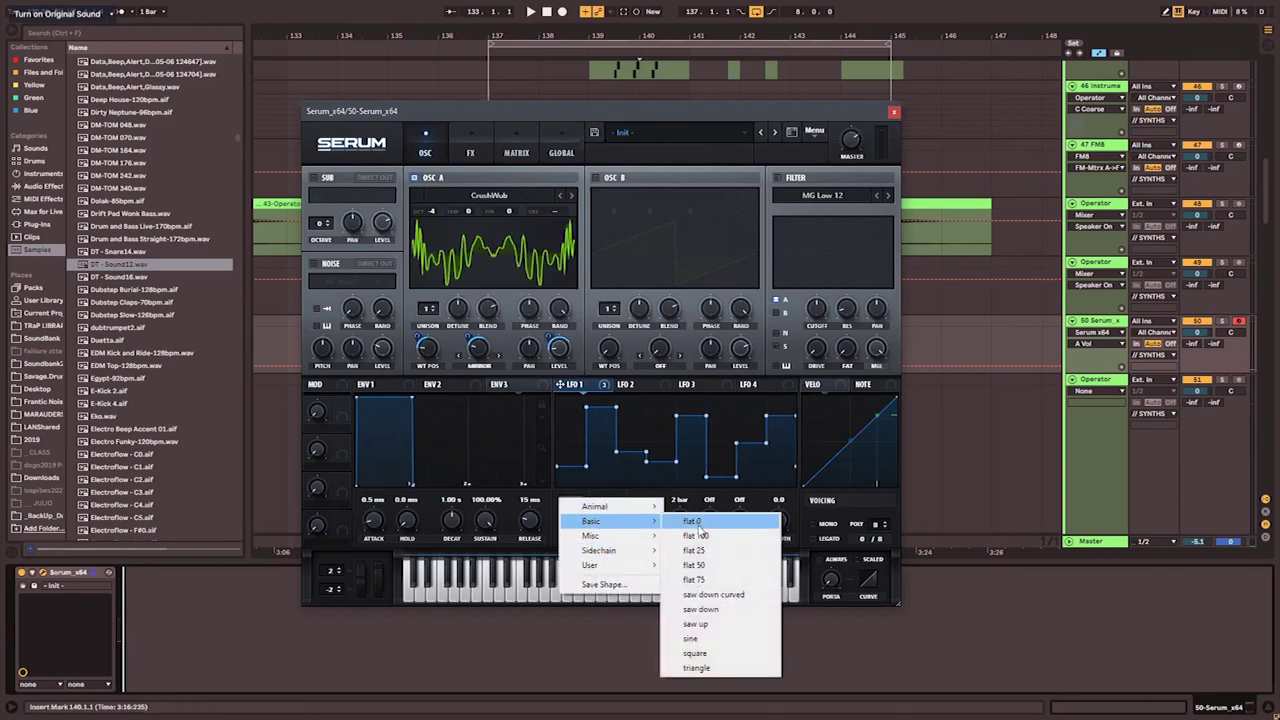
left_click(728, 609)
left_click(572, 502)
mouse_move(582, 522)
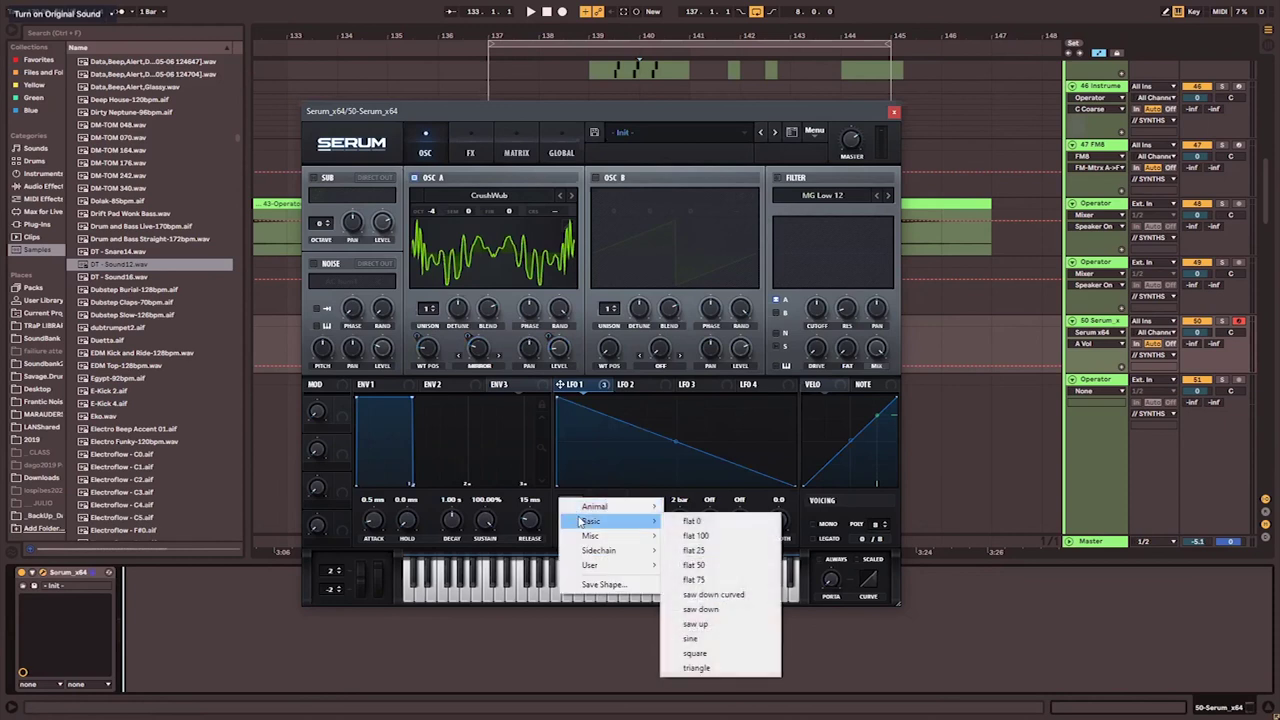
left_click(694, 653)
left_click(572, 502)
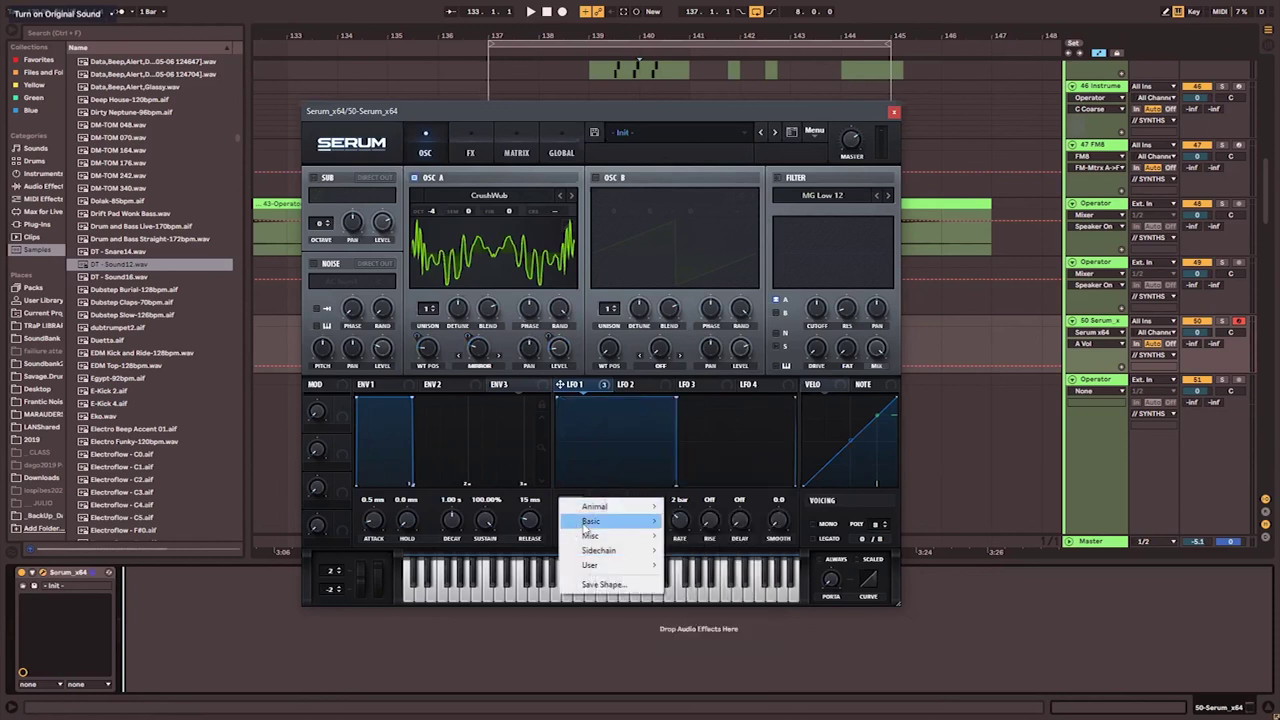
mouse_move(591, 540)
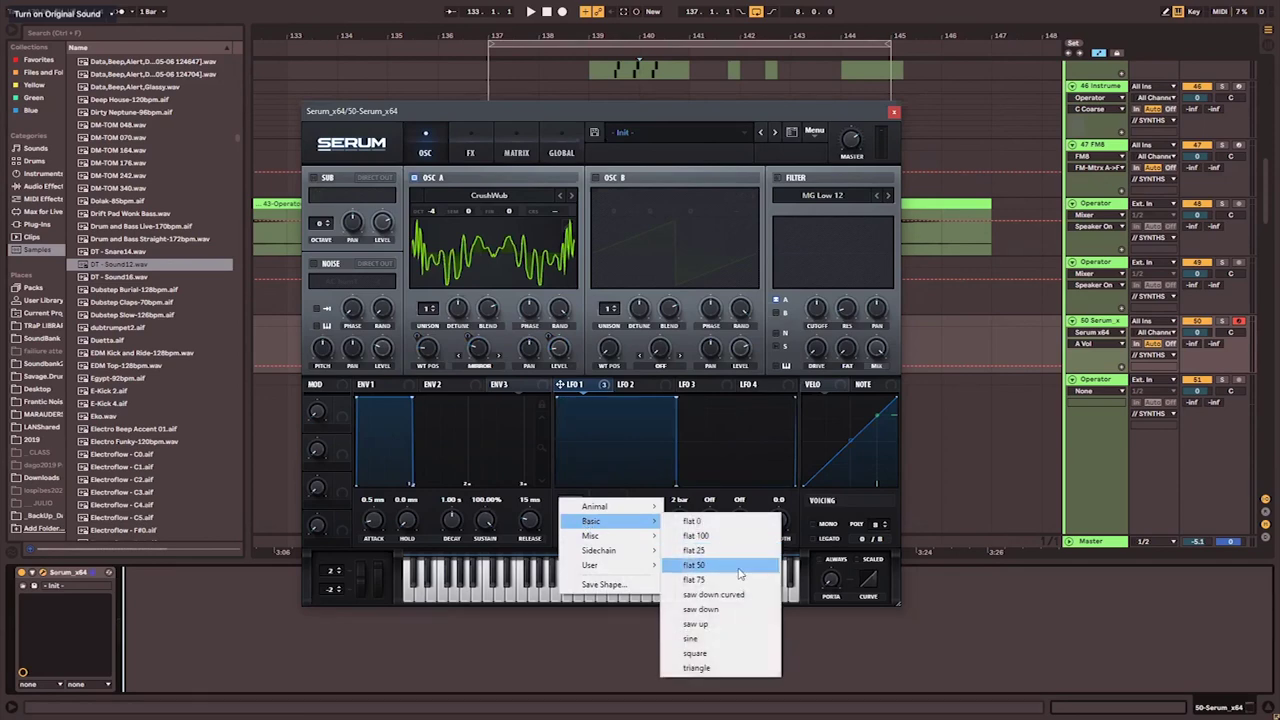
left_click(740, 574)
- Check LFO 2's default shape and load the Basic triangle shape into LFO 1
right_click(588, 513)
mouse_move(575, 510)
left_click(627, 387)
left_click(627, 387)
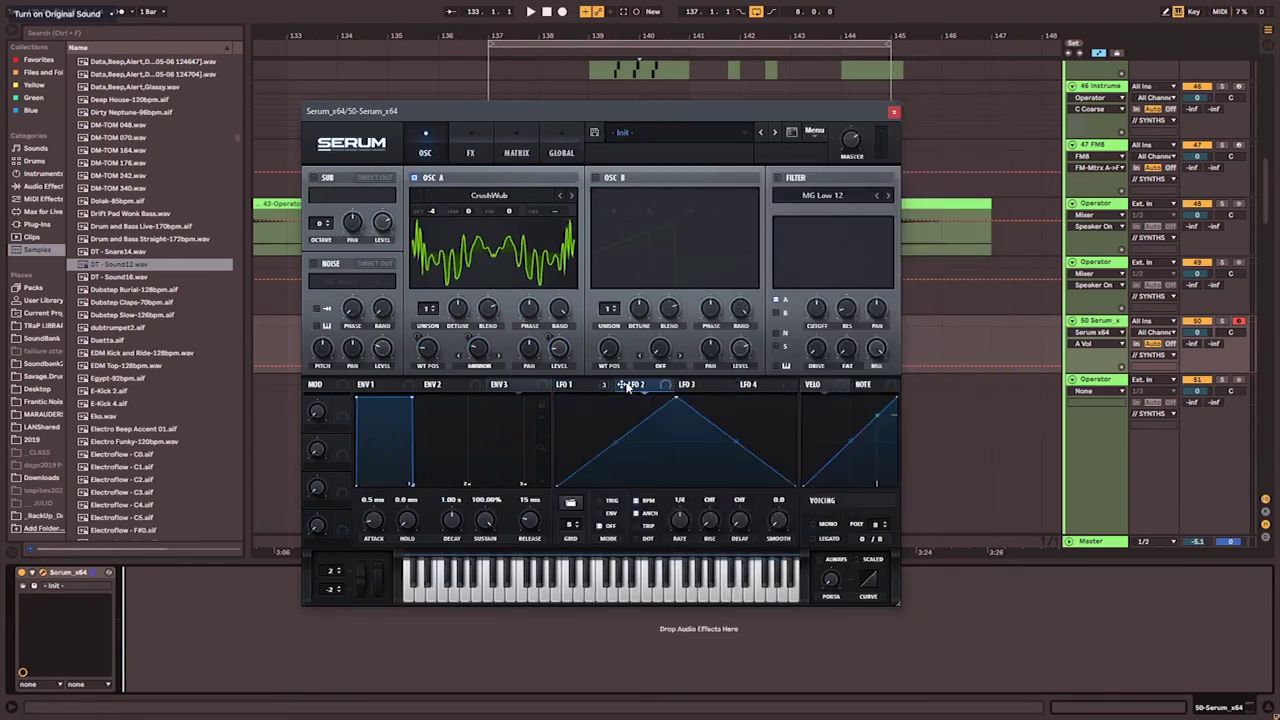
left_click(577, 385)
right_click(560, 500)
mouse_move(584, 521)
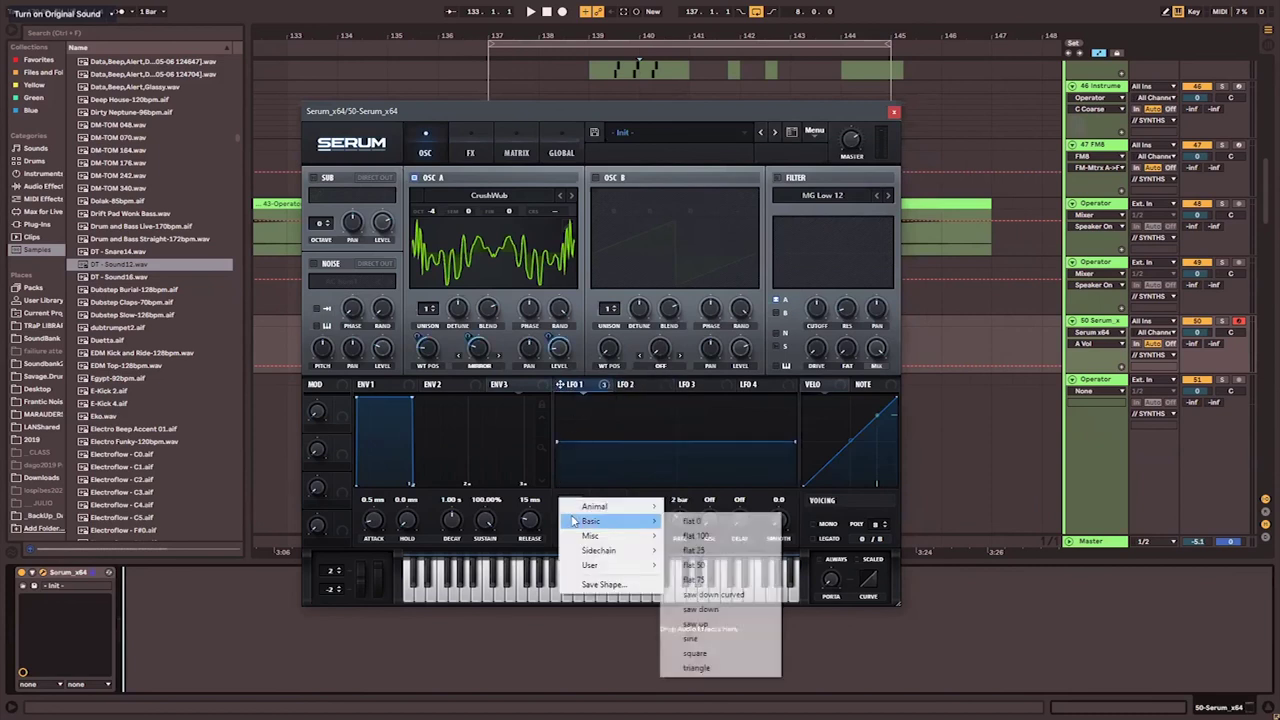
left_click(740, 669)
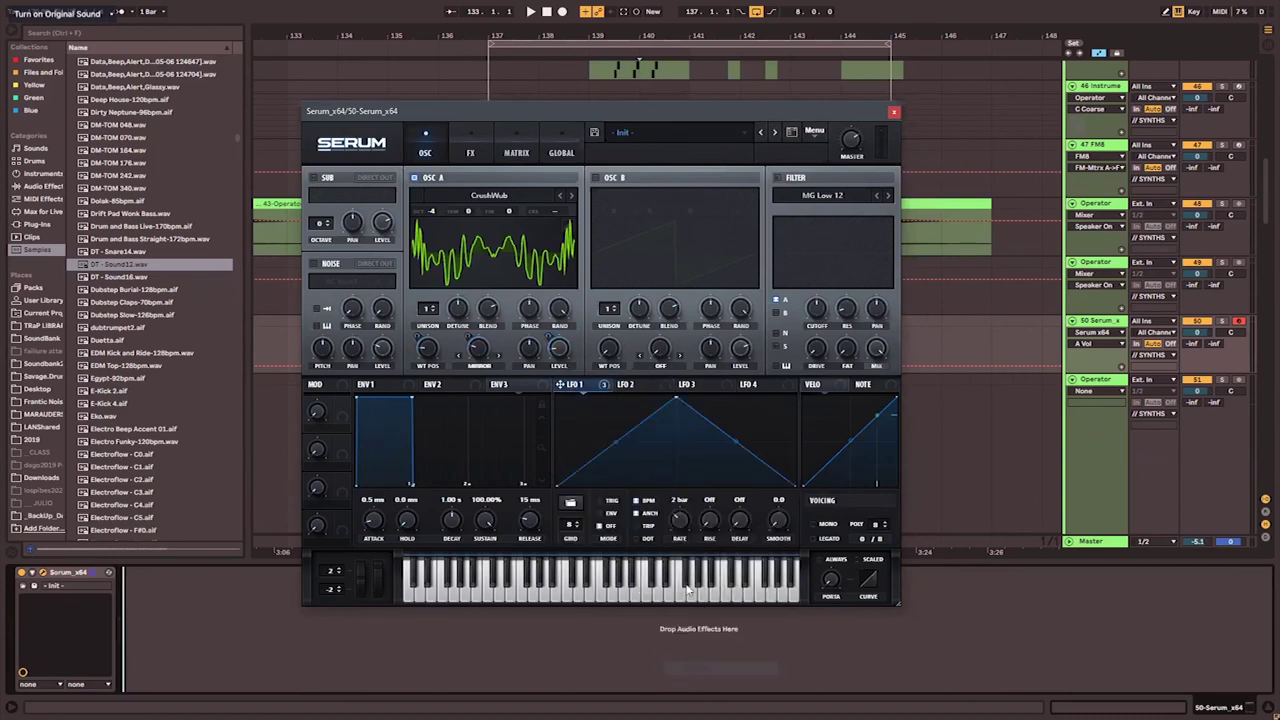
- Play the triangle-modulated sound, set LFO 1's rate to 1/2 and move the computer keyboard up one octave
key("a")
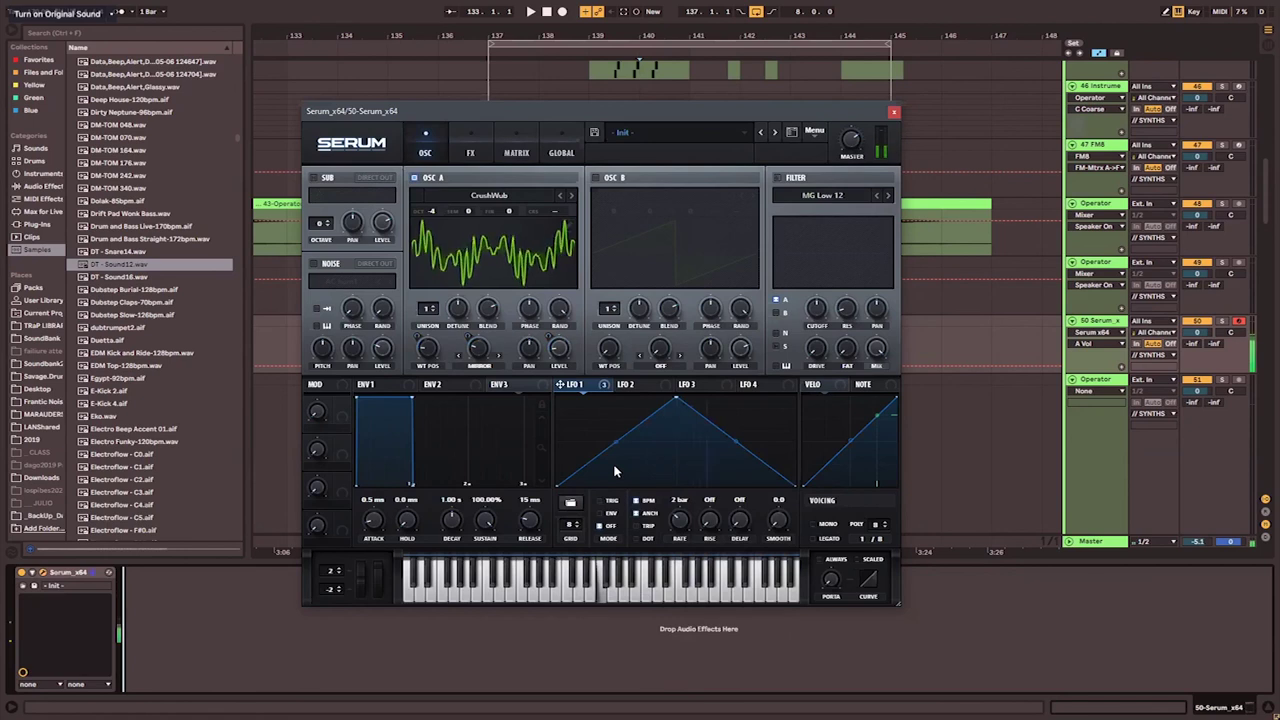
mouse_move(681, 522)
left_mouse_down()
mouse_move(689, 491)
mouse_move(694, 513)
left_mouse_up()
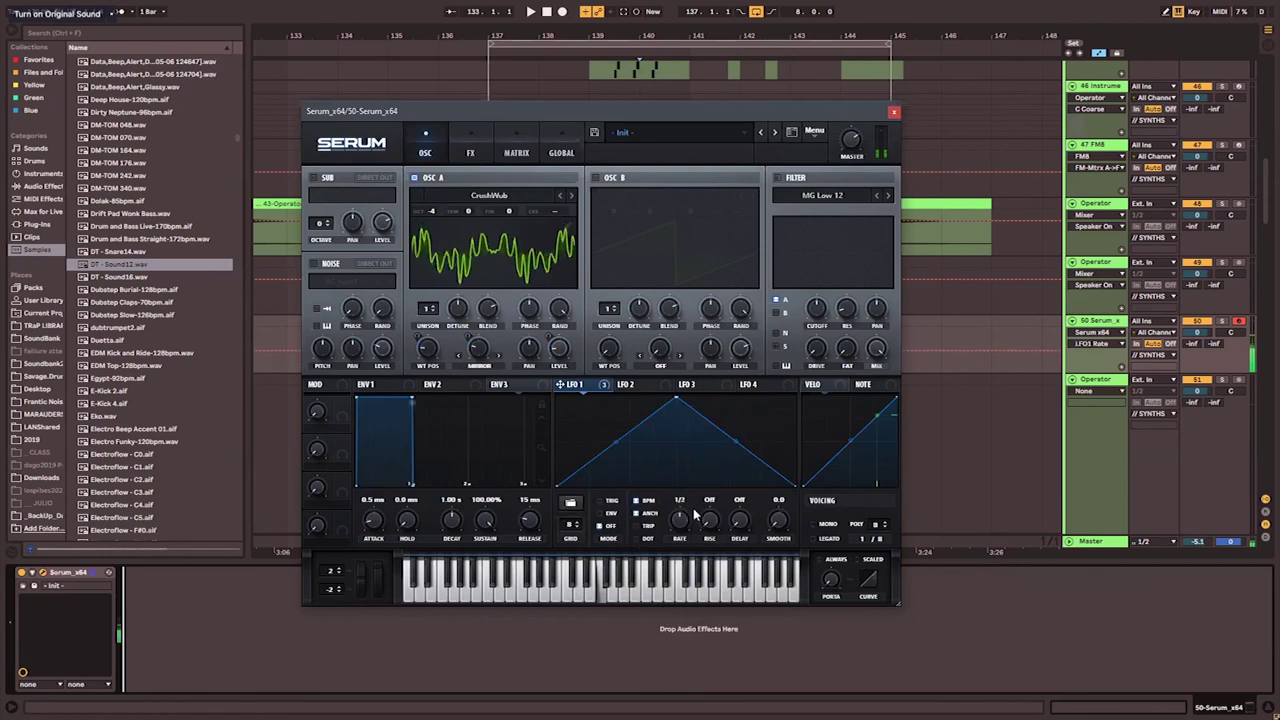
key("x")
key("a")
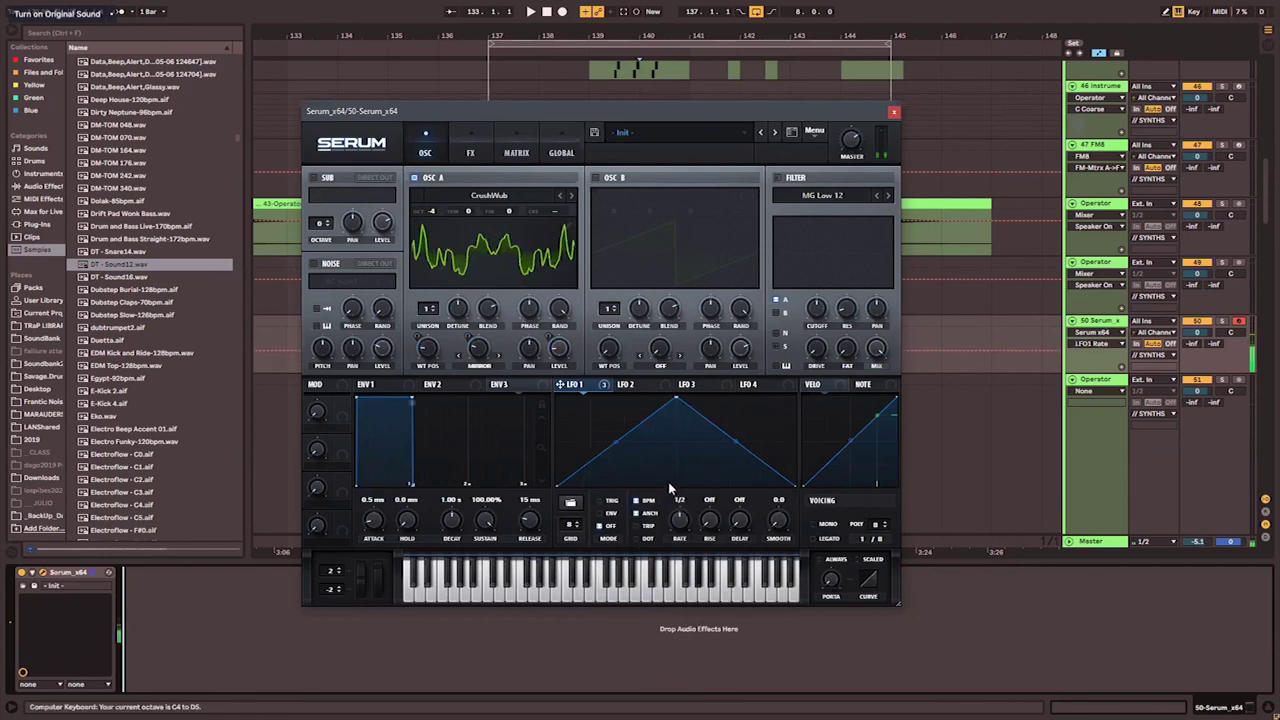
- Adjust LFO 1's modulation of oscillator A's wavetable position and Warp, and bend the LFO 1 triangle into a rounded hump
left_click_drag(560, 385, 430, 350)
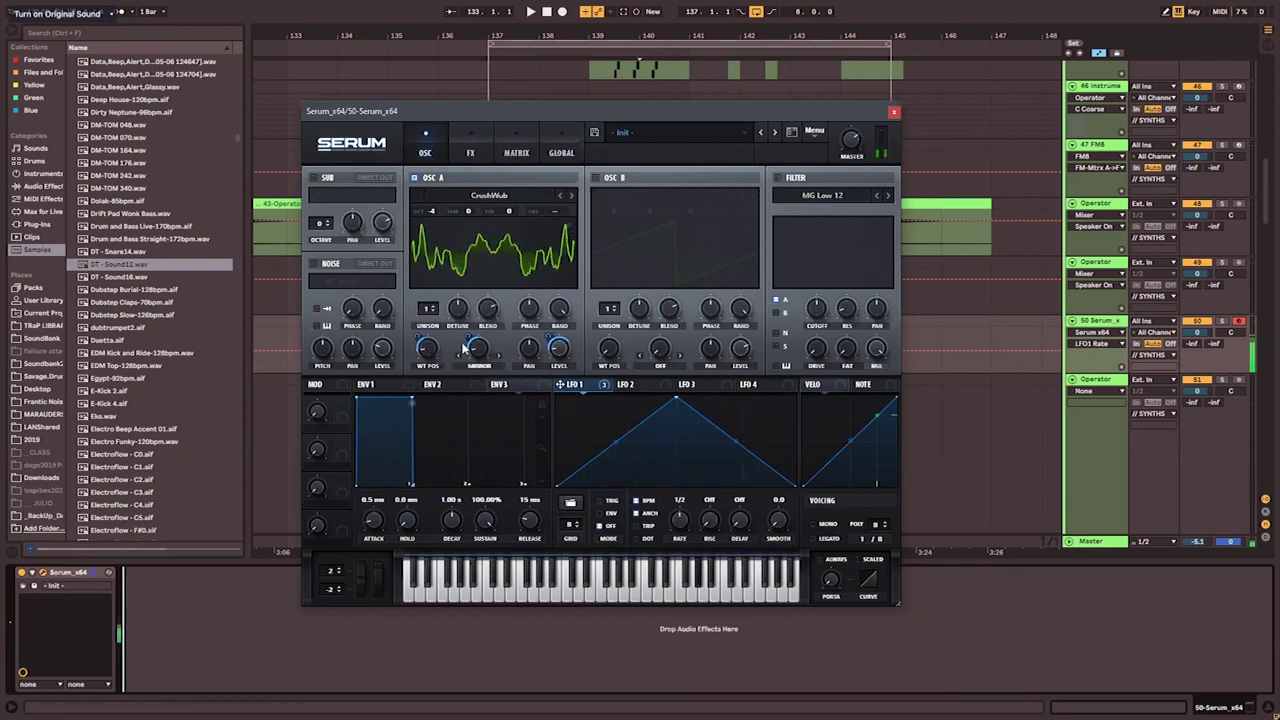
mouse_move(478, 350)
left_mouse_down()
mouse_move(488, 334)
mouse_move(483, 355)
left_mouse_up()
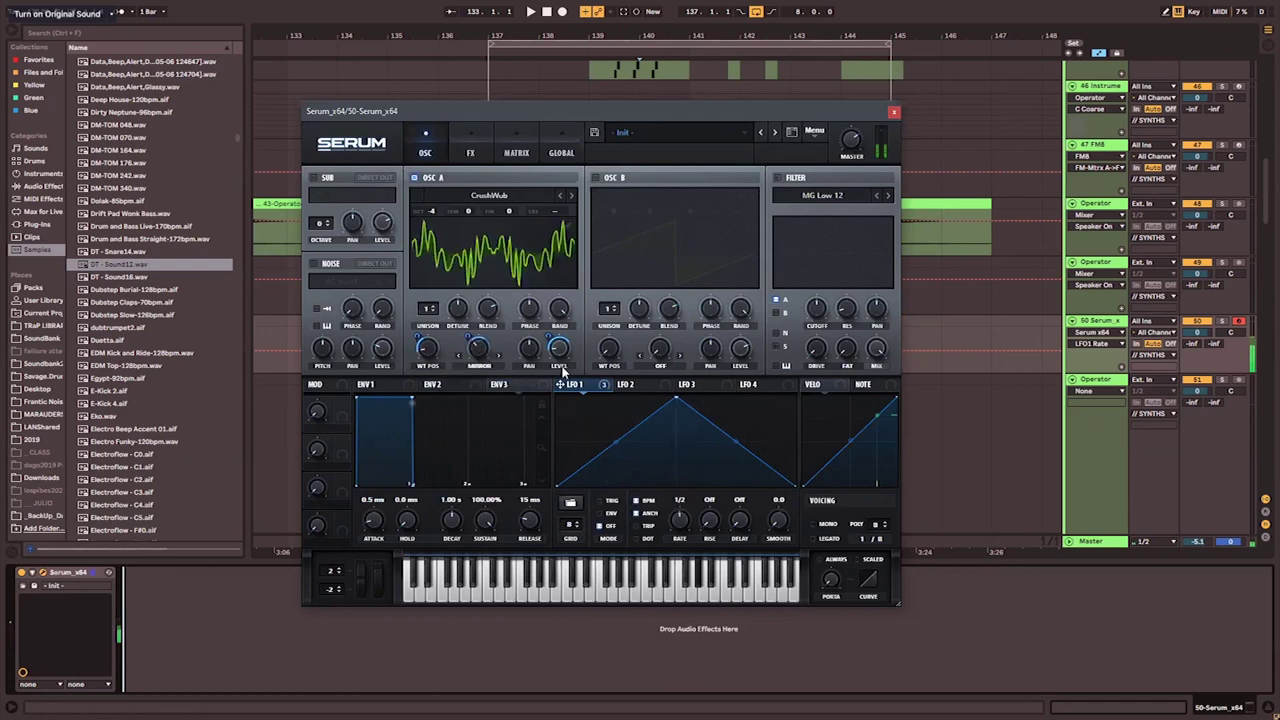
left_click_drag(633, 428, 654, 376)
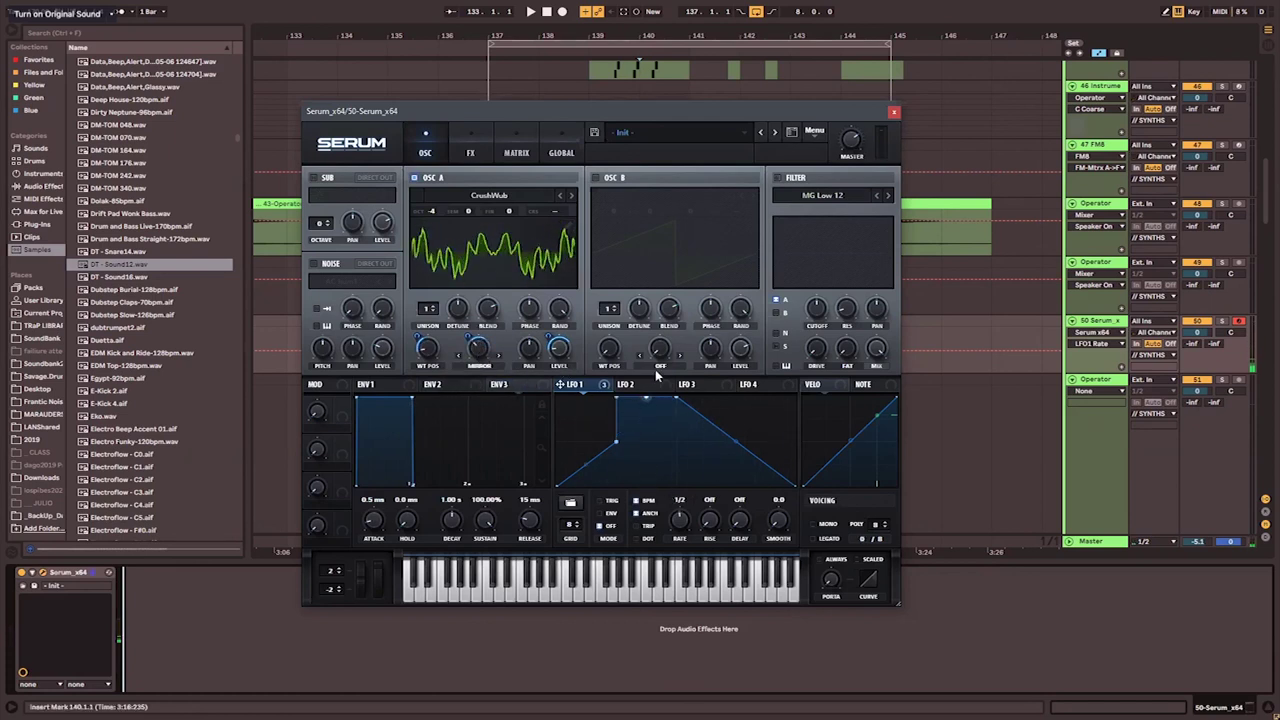
left_click_drag(605, 446, 588, 432)
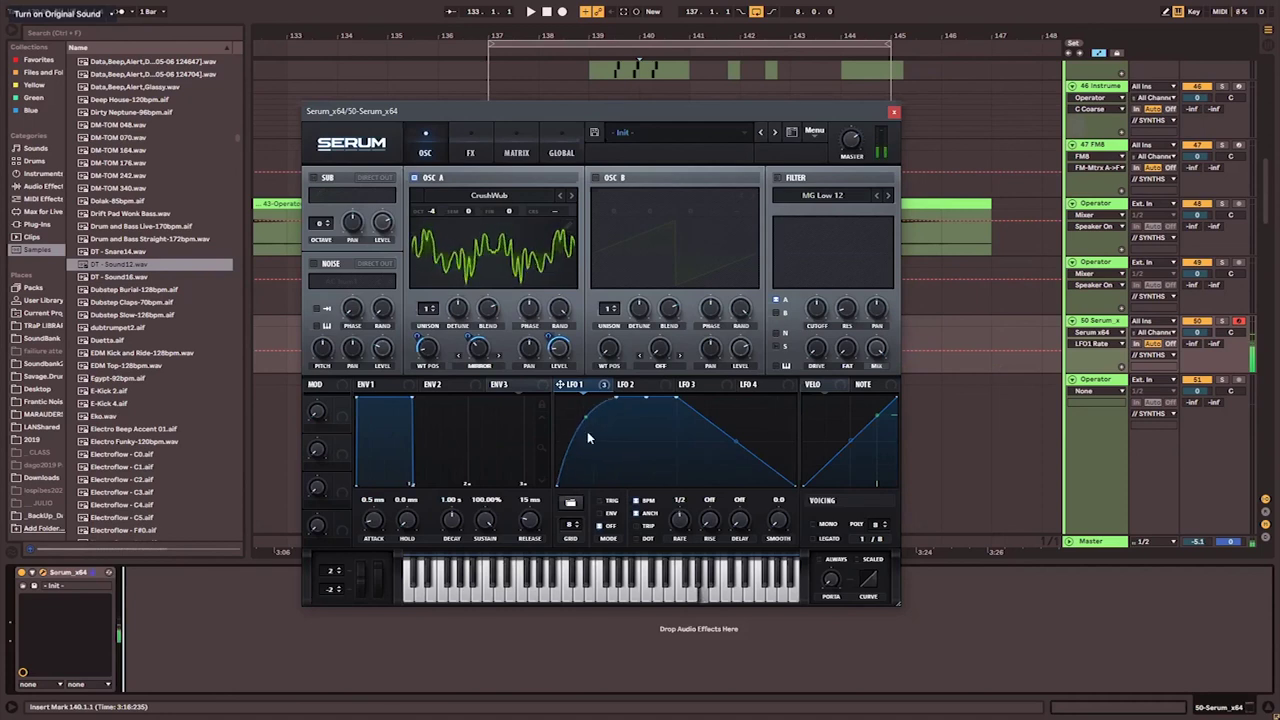
left_click_drag(733, 445, 619, 444)
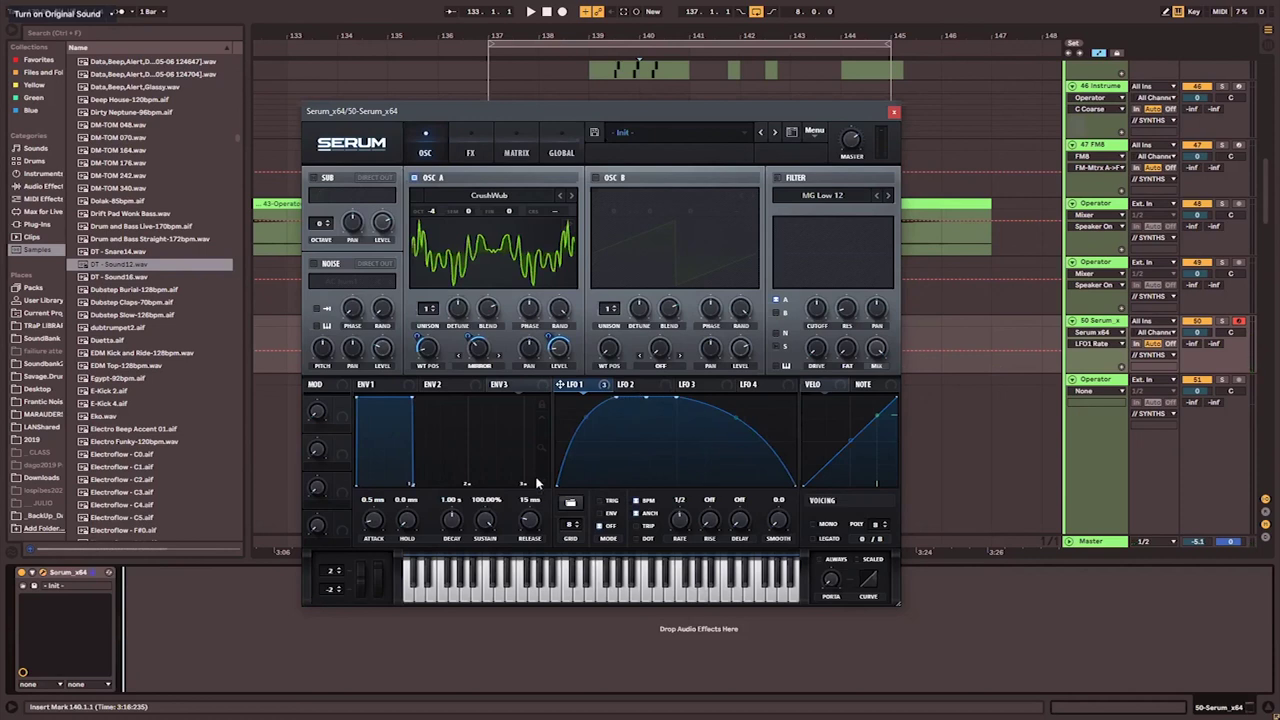
left_click_drag(685, 504, 690, 530)
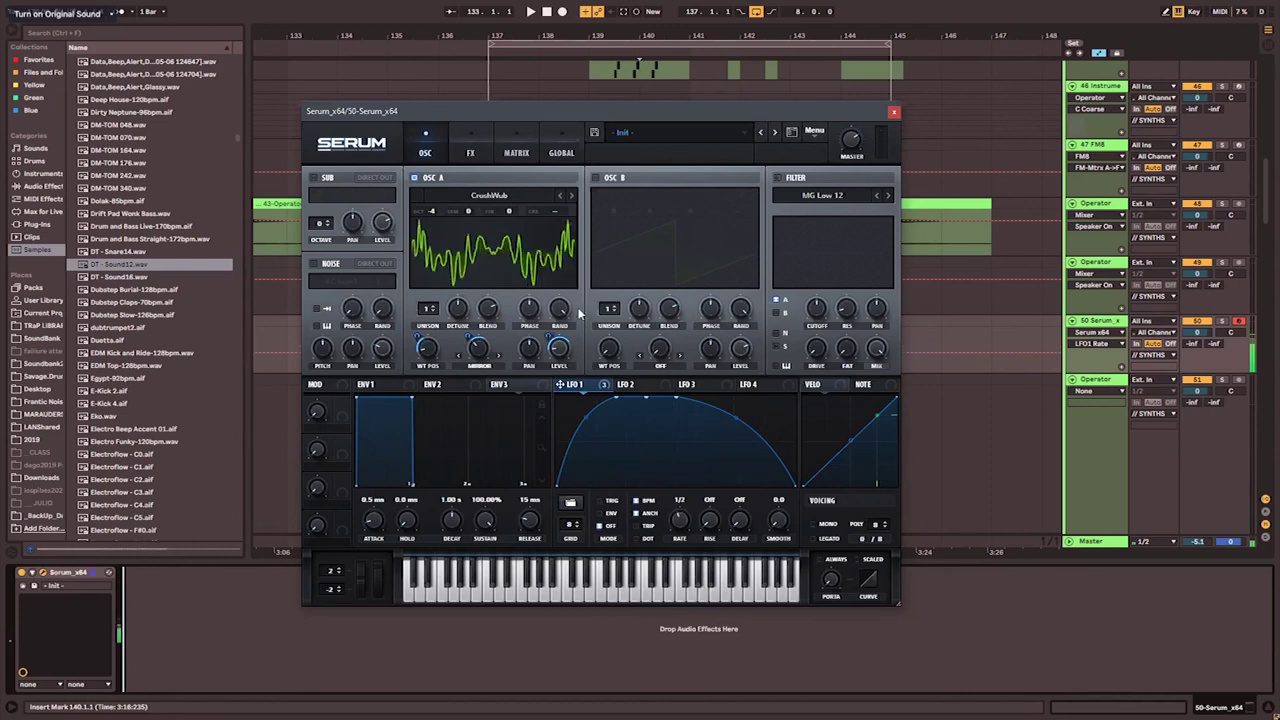
- Enable Serum's filter and change its type to High 12
left_click(780, 177)
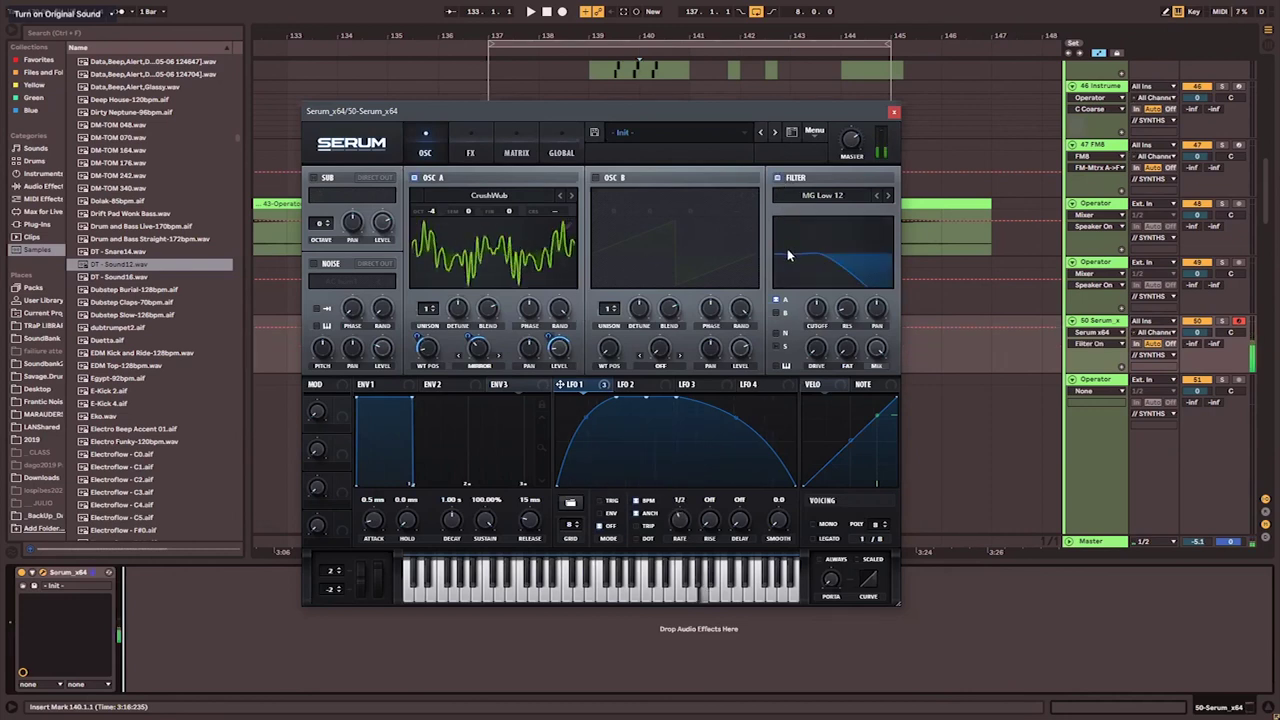
left_click(888, 196)
left_click(888, 196)
left_click(888, 196)
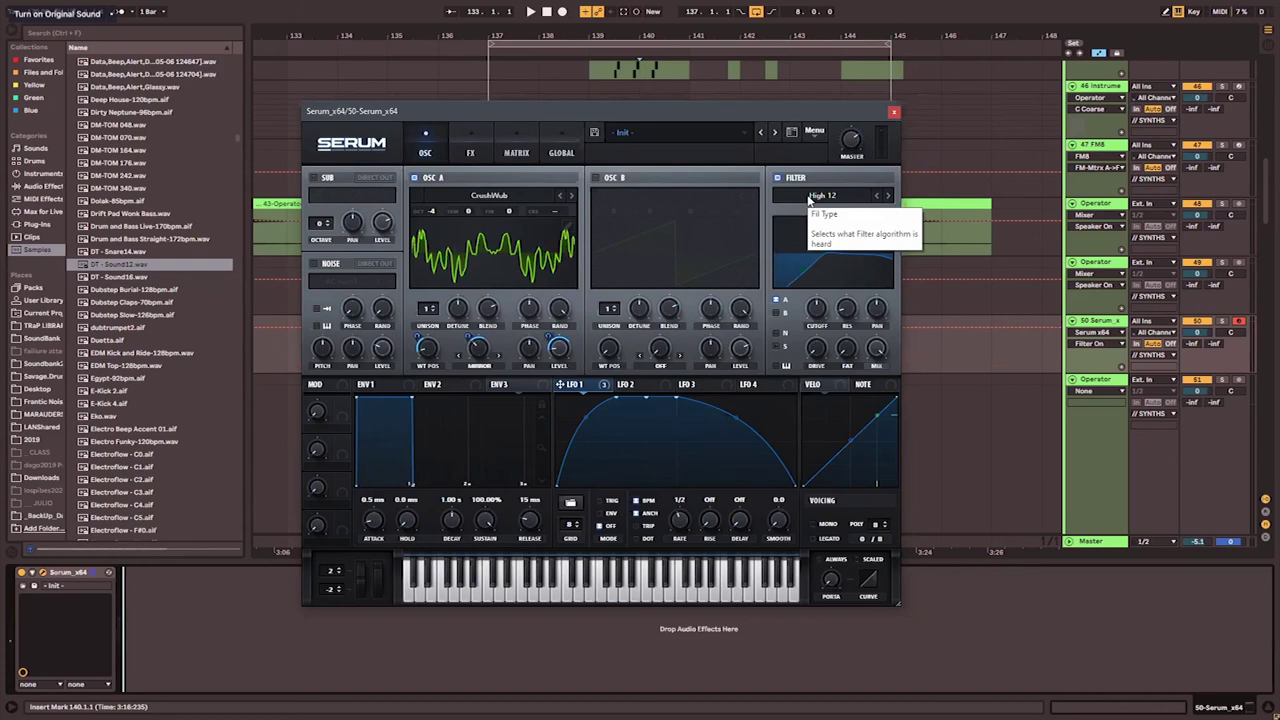
- Find the Glue Compressor by searching for "glue", add it after Serum, switch it off and collapse it
left_click(48, 34)
type("glue")
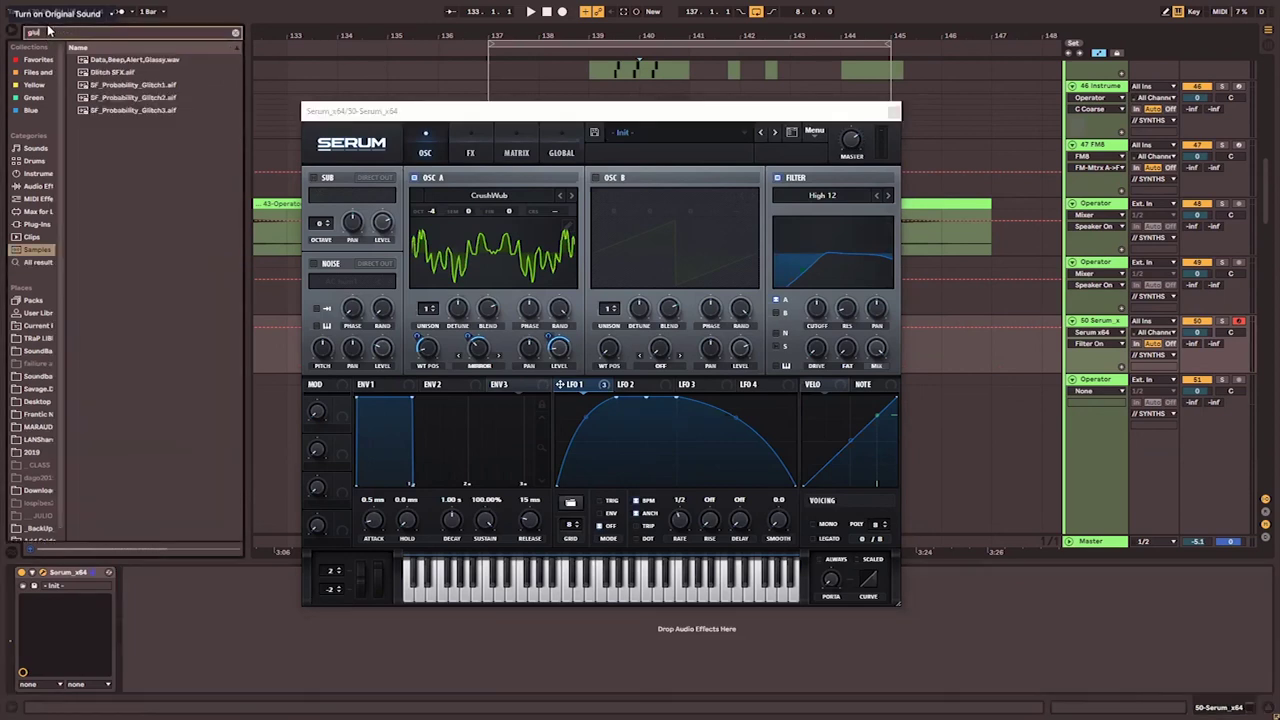
left_click(38, 173)
left_click(40, 187)
left_click(102, 72)
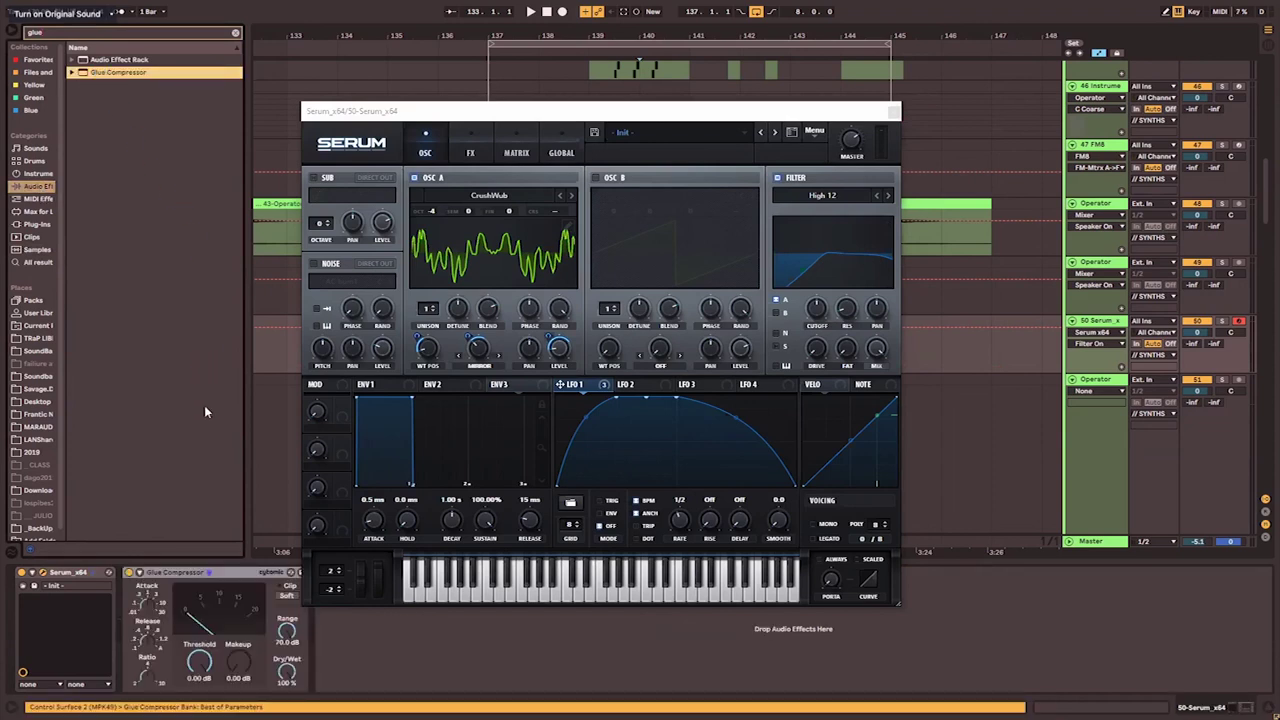
left_click(266, 590)
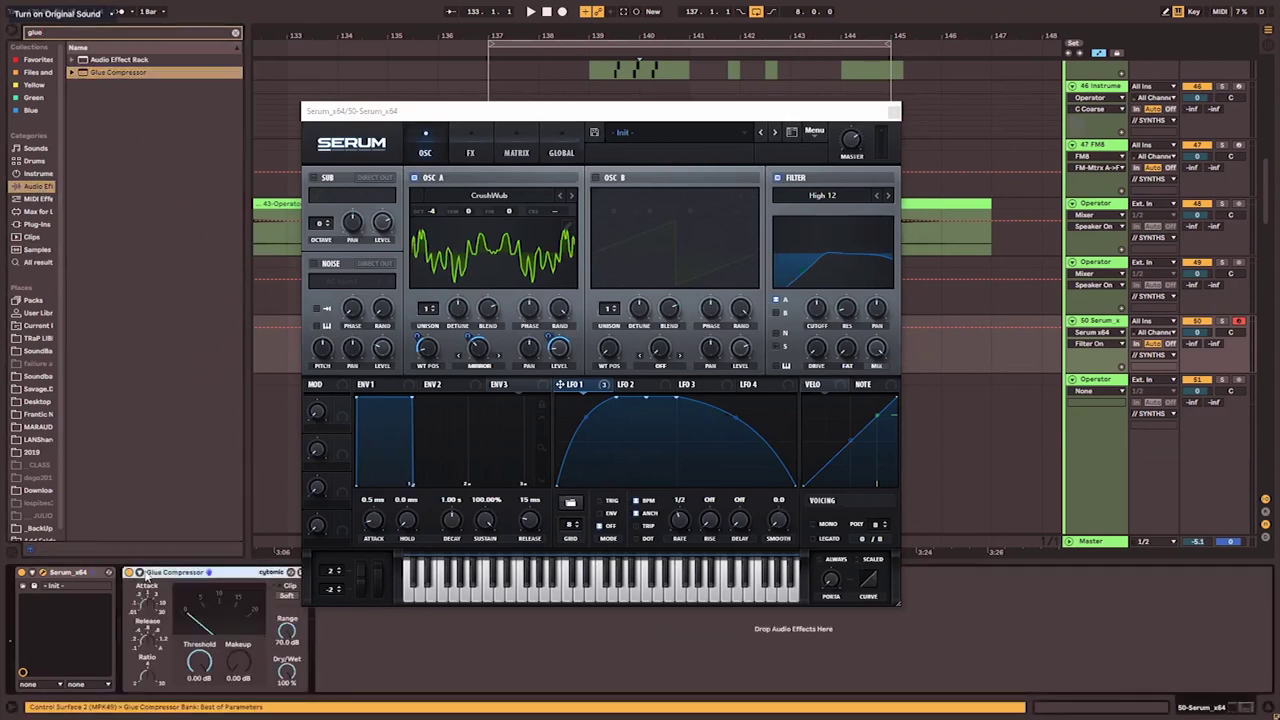
double_click(171, 574)
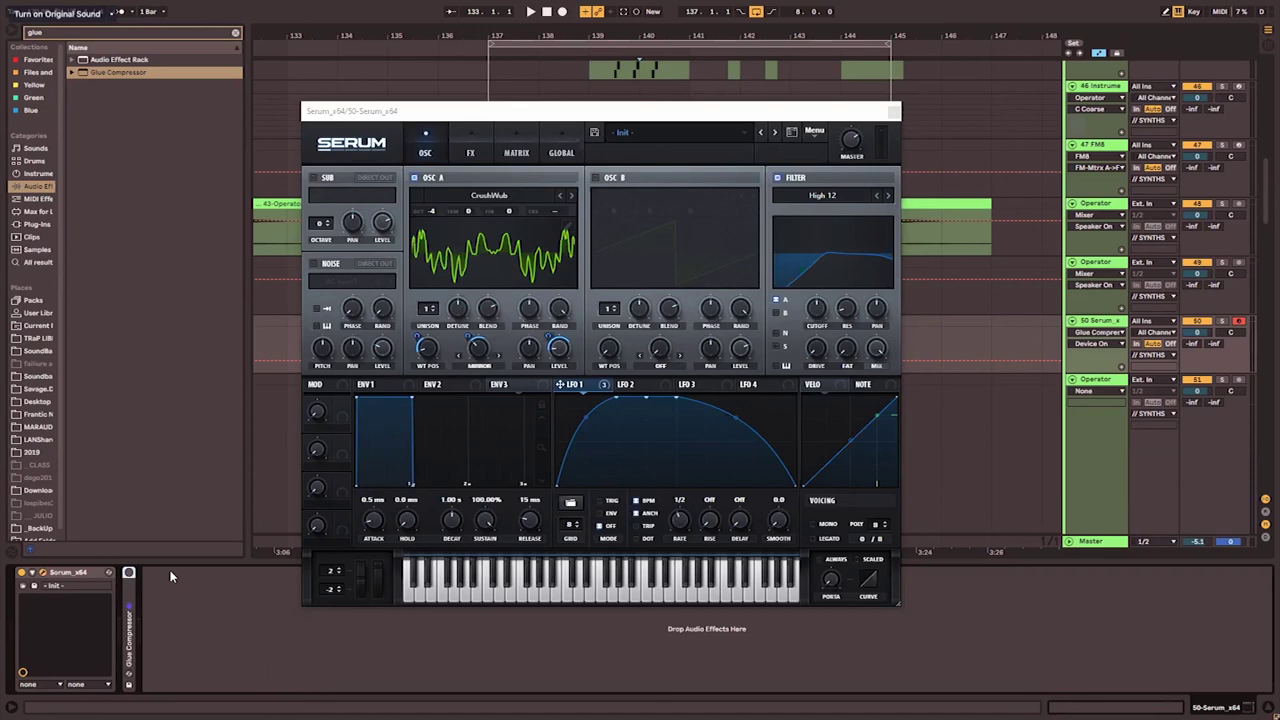
- Look through the open windows and switch to File Explorer
key("alt+Tab")
key("alt+Tab")
key("alt+Tab")
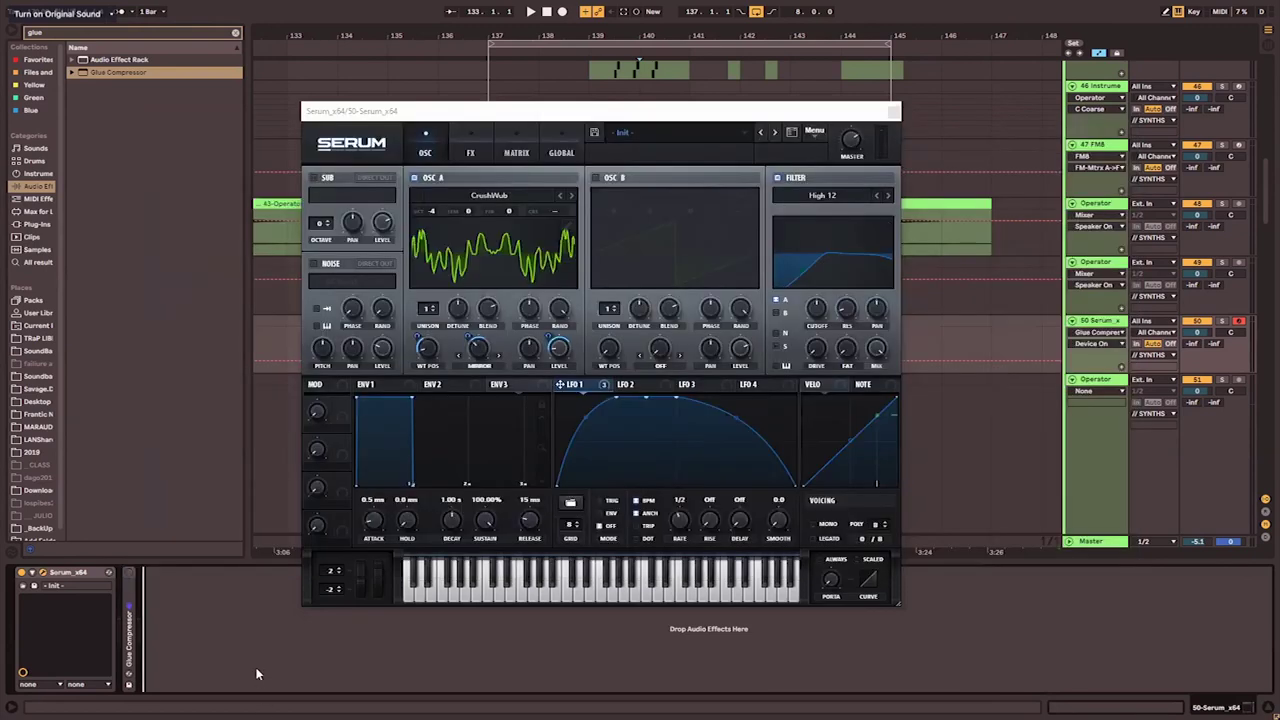
key("alt+Tab")
key("alt+Tab")
key("alt+Tab")
key("alt+Tab")
key("Escape")
key("super")
left_click(147, 706)
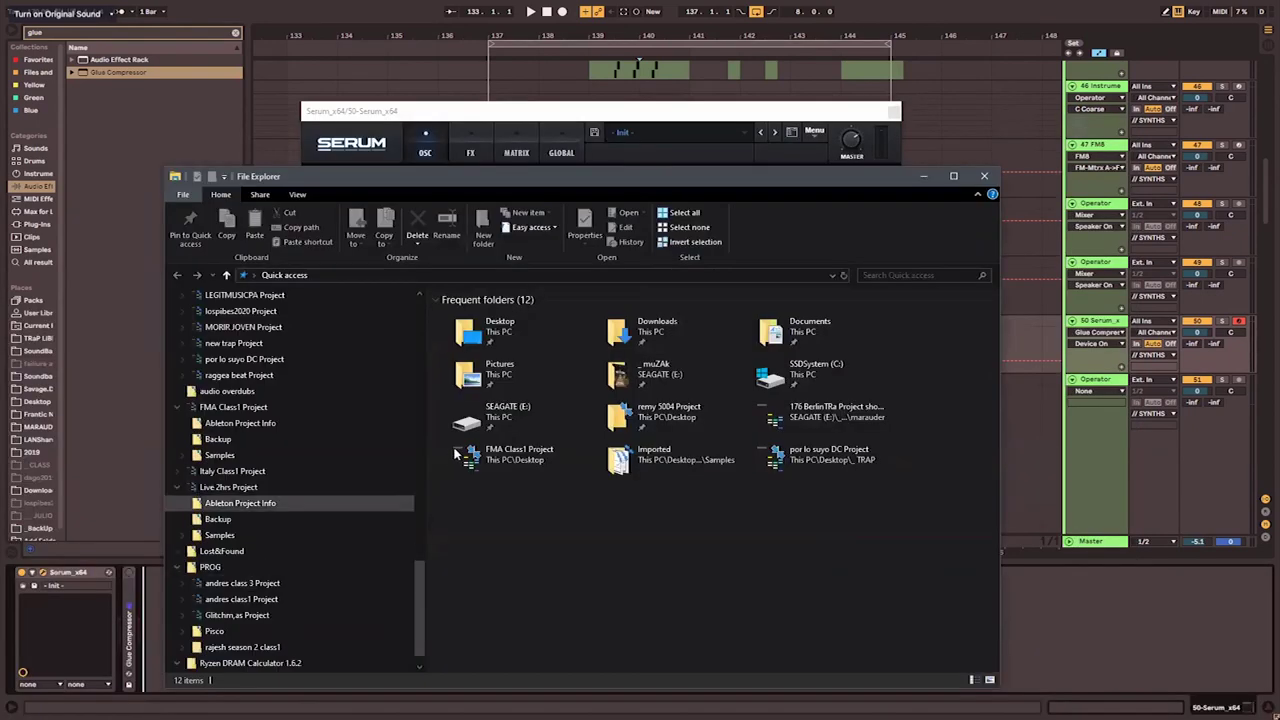
- Browse the Downloads folder and open the WORKSHOP BOOKLET 2019 (3) PDF
scroll(315, 430, "up", 7)
scroll(316, 428, "up", 15)
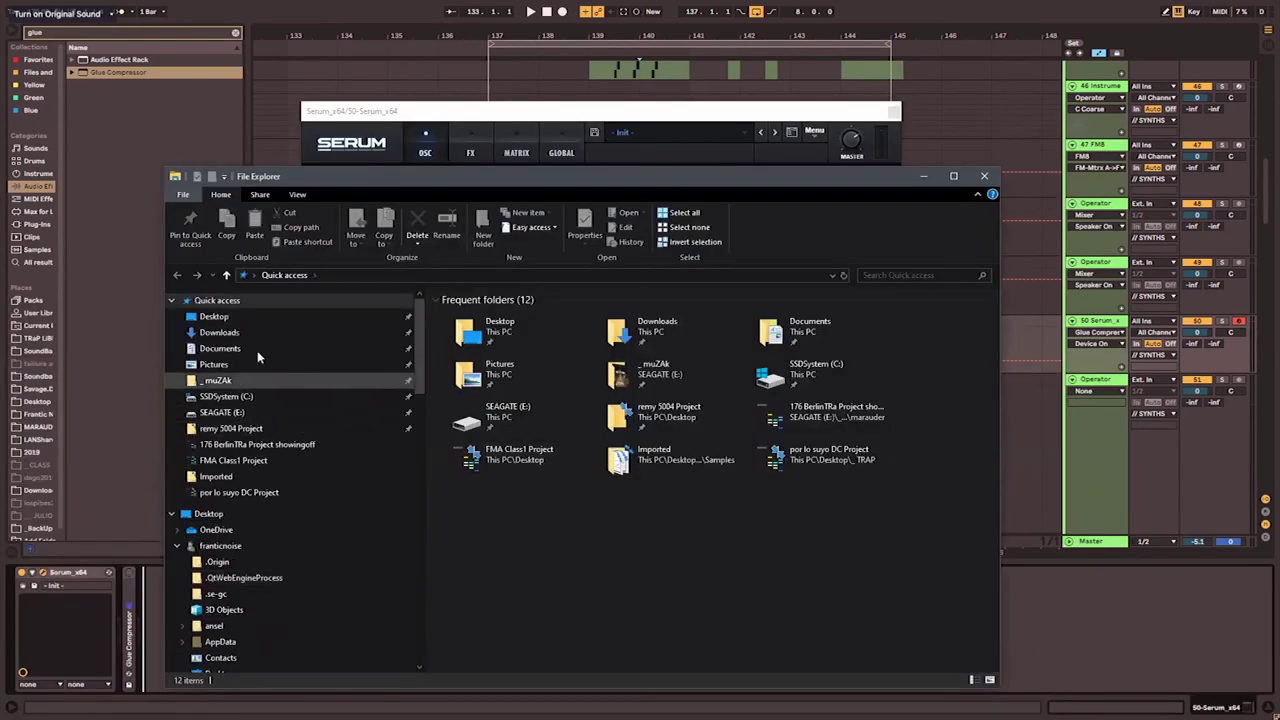
left_click(309, 337)
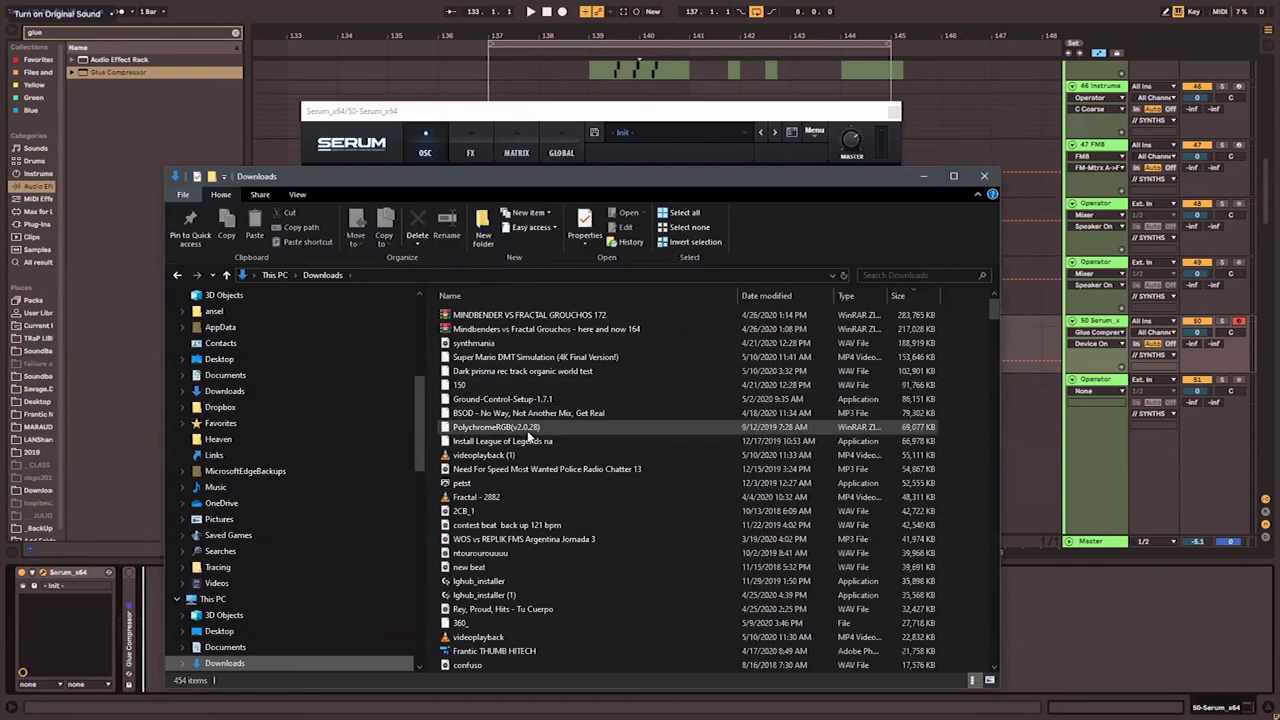
left_click(530, 428)
scroll(540, 450, "down", 15)
scroll(543, 462, "down", 10)
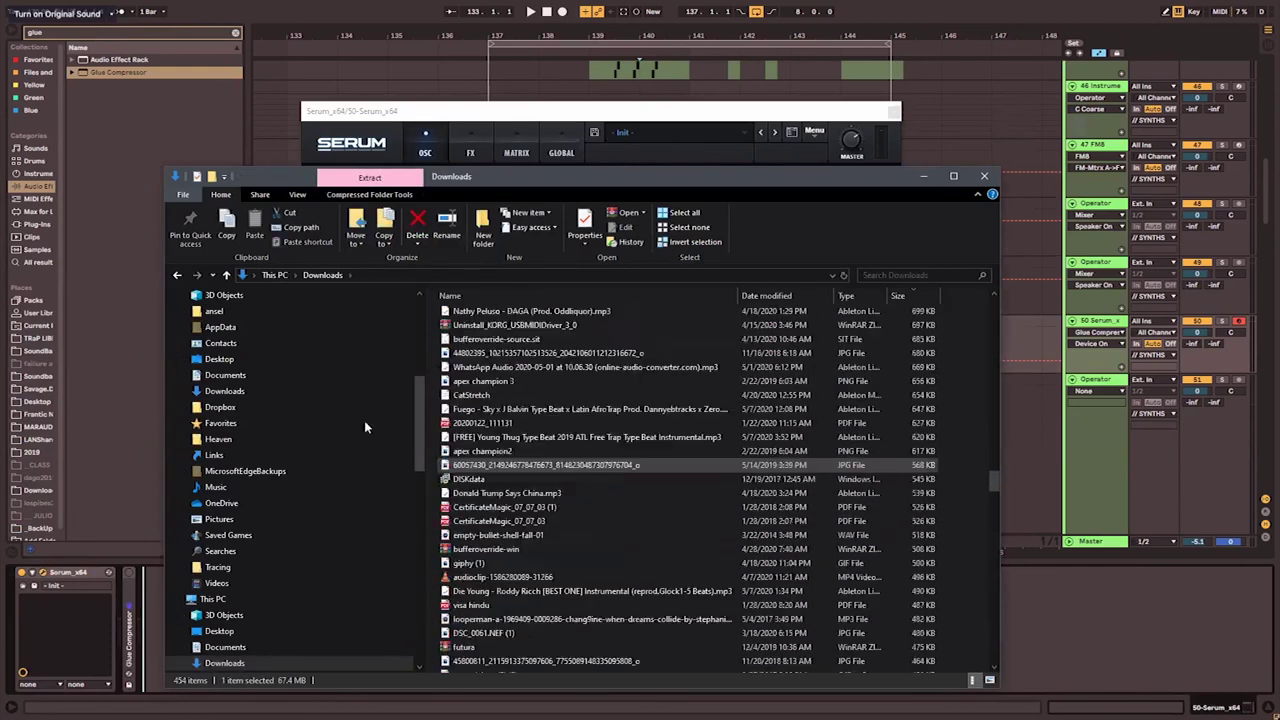
scroll(545, 412, "down", 10)
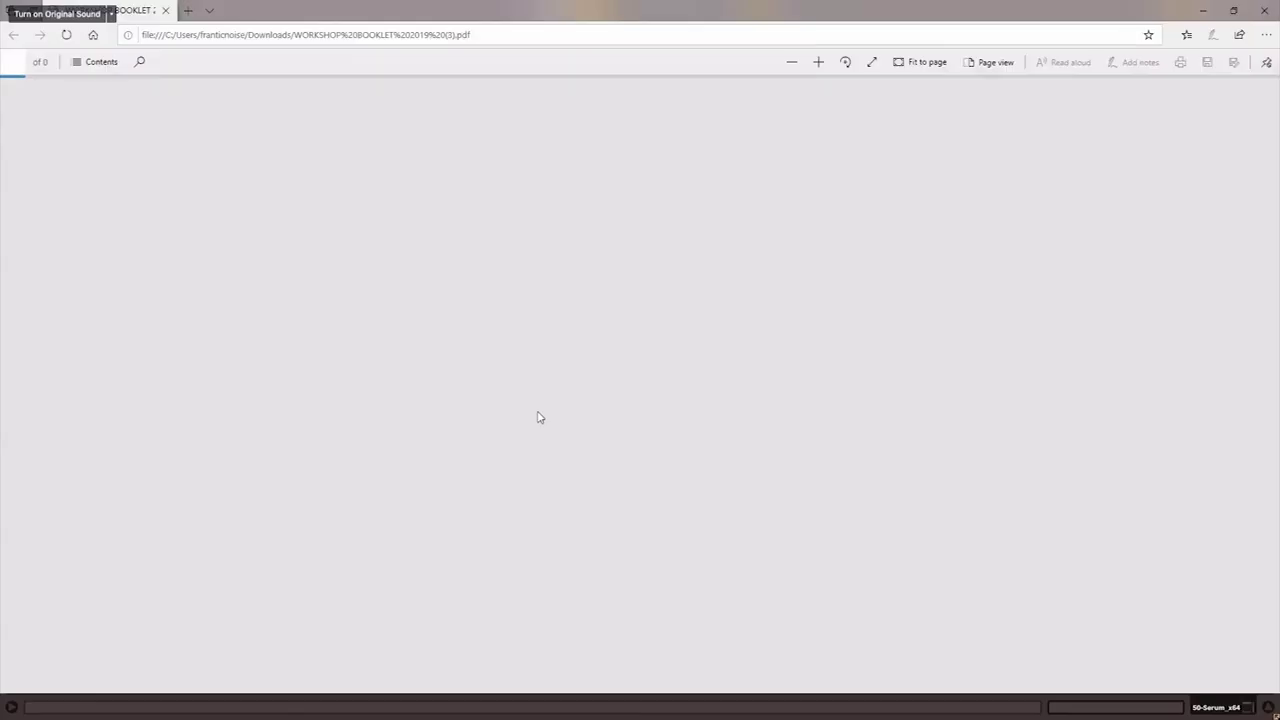
- Search the booklet for "serum" and go to the Massive, Serum and Wavetable comparison table on page 39
scroll(538, 420, "down", 20)
scroll(540, 418, "down", 15)
key("ctrl+f")
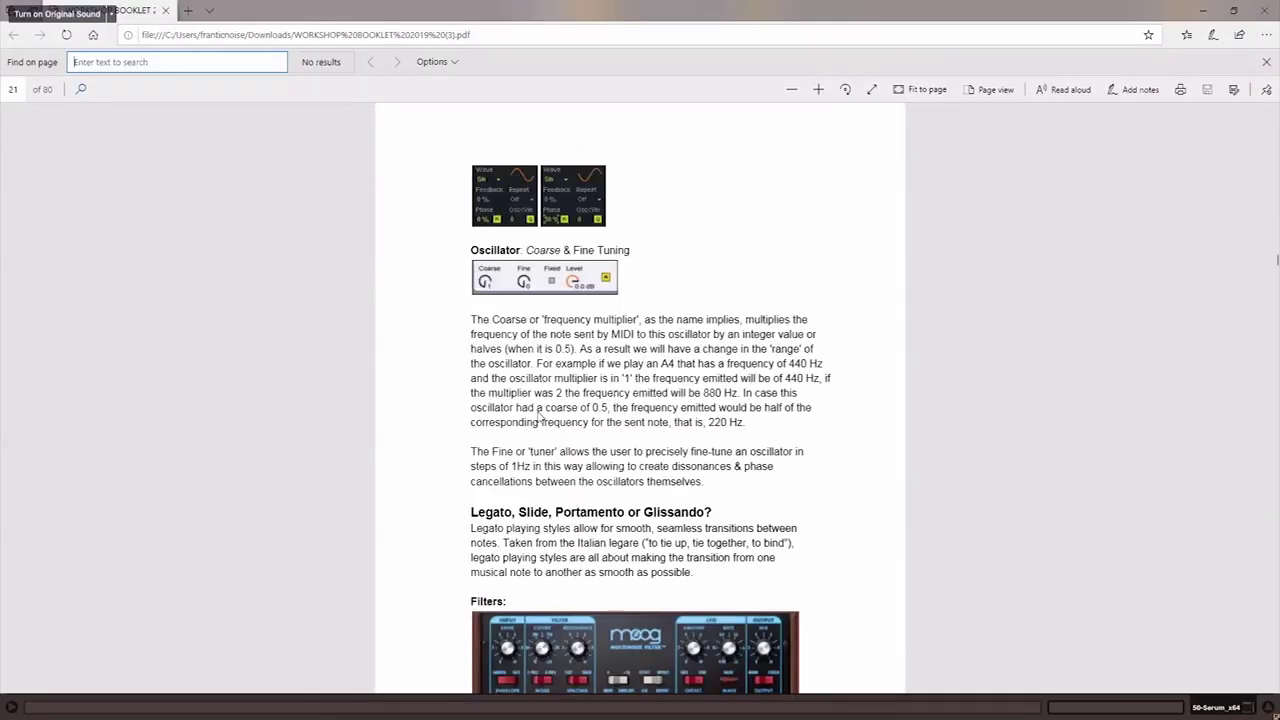
type("serum")
key("Return")
key("Return")
key("Return")
key("Return")
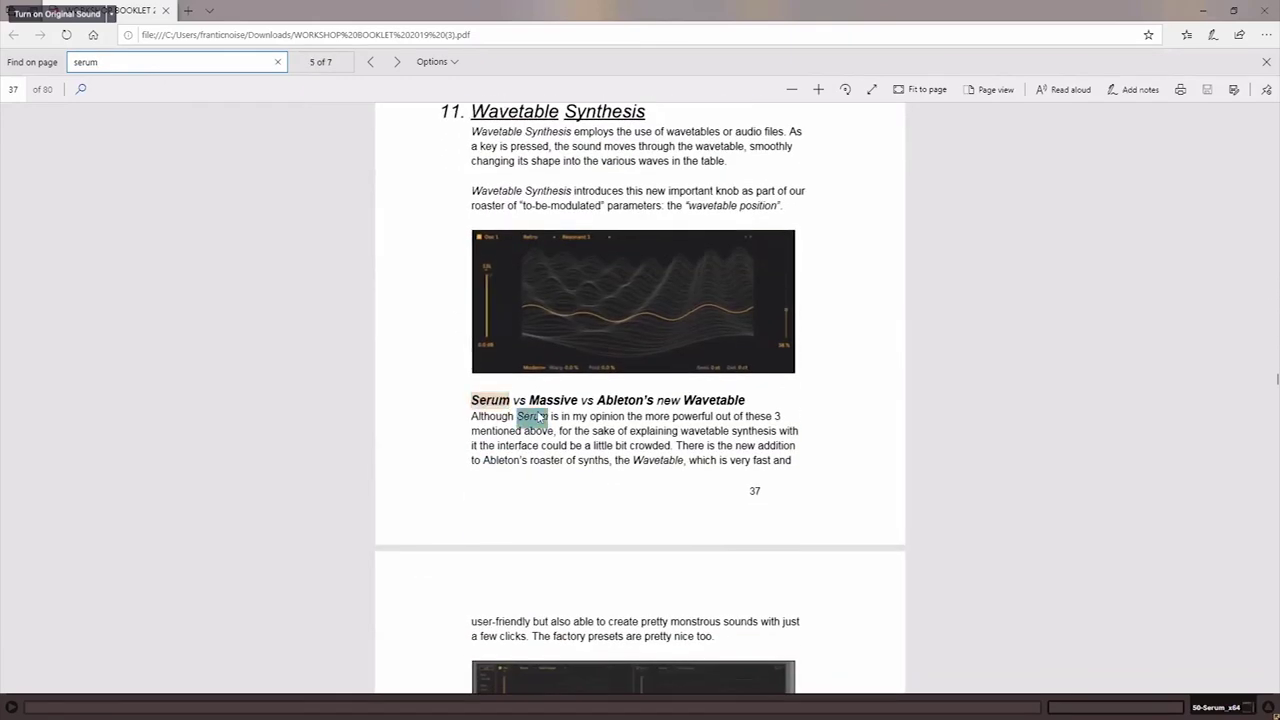
scroll(540, 416, "down", 10)
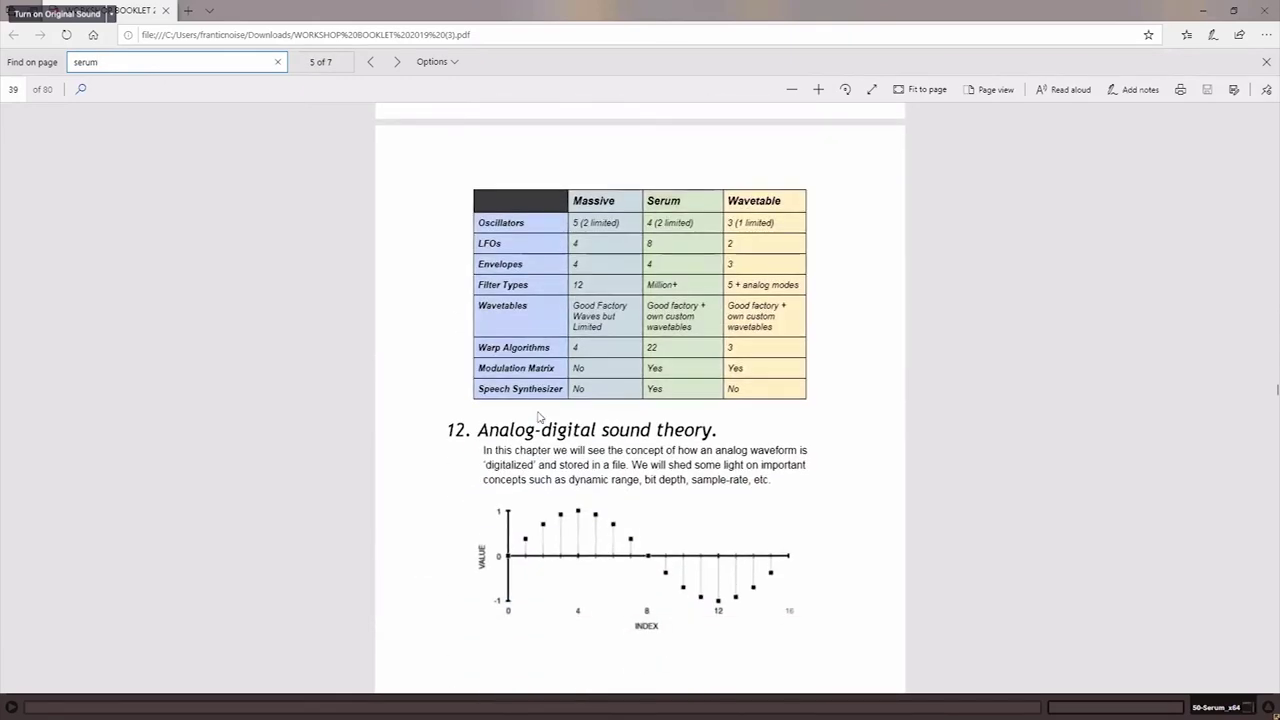
- Compare the oscillator, LFO and envelope rows for Massive, Serum and Wavetable
double_click(576, 243)
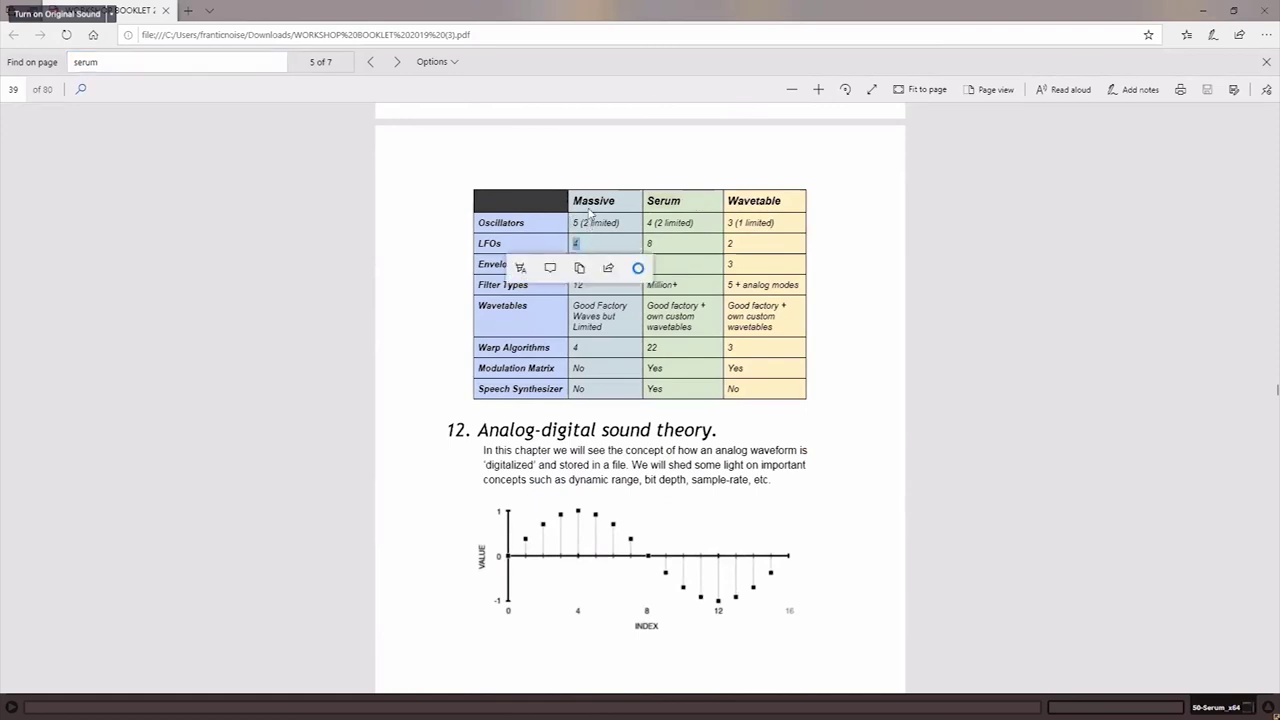
left_click(588, 222)
double_click(580, 230)
left_click(575, 223)
left_click_drag(573, 242, 579, 264)
left_click(608, 221)
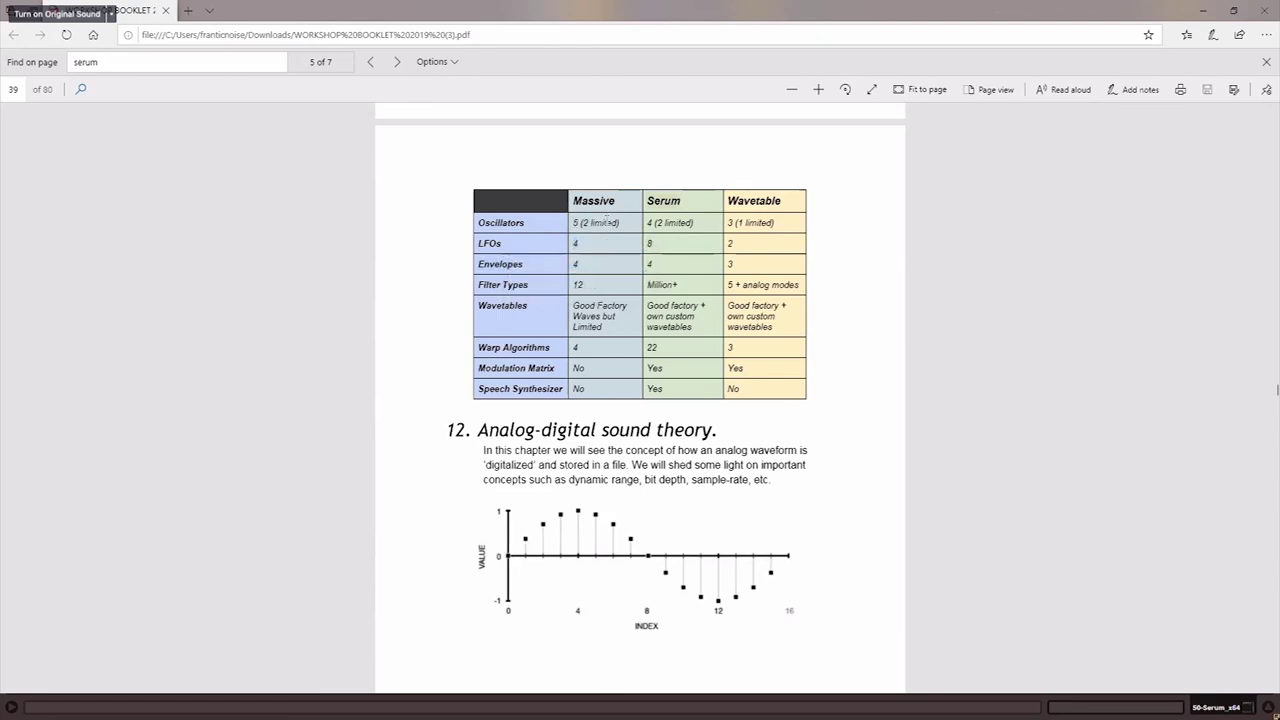
- Compare the filter type and wavetable rows for Massive and Serum in the table
left_click_drag(573, 316, 616, 316)
left_click(650, 285)
double_click(659, 306)
left_click(685, 285)
left_click(653, 286)
double_click(656, 316)
left_click_drag(577, 284, 609, 284)
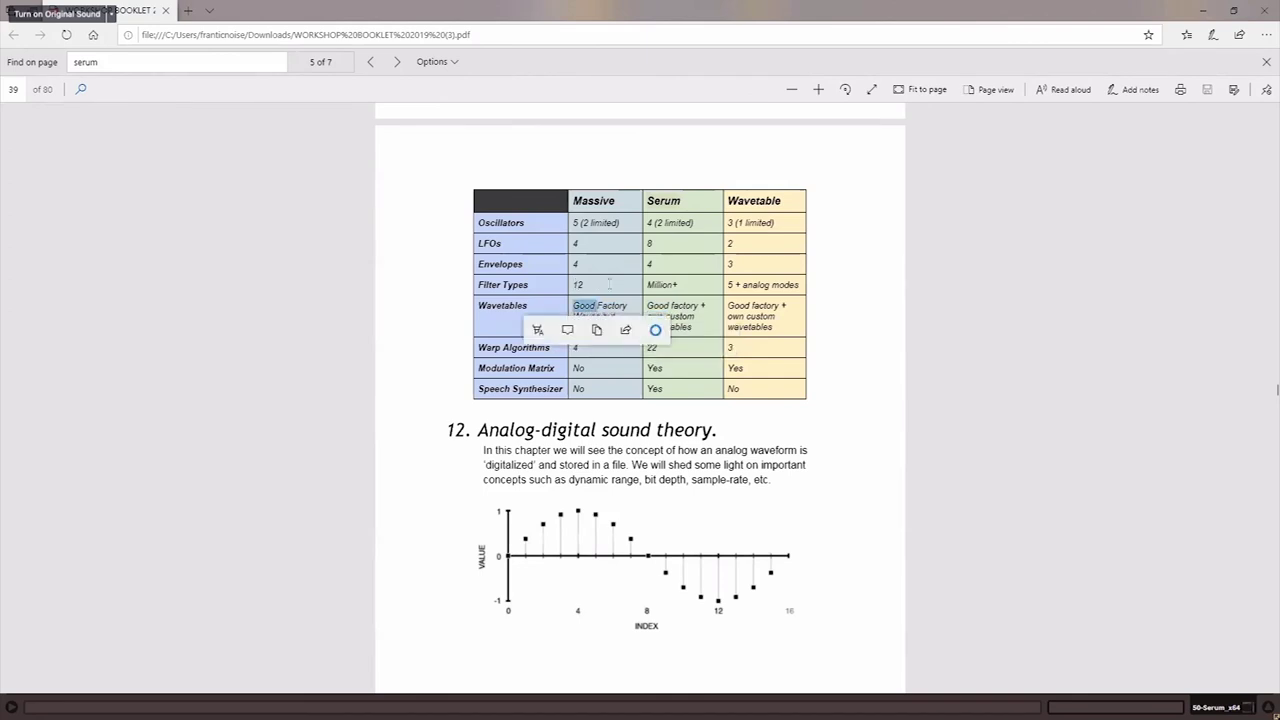
- Compare the wavetable row entries for Wavetable and Massive, and switch back to the Serum window in Ableton Live
double_click(761, 316)
double_click(612, 306)
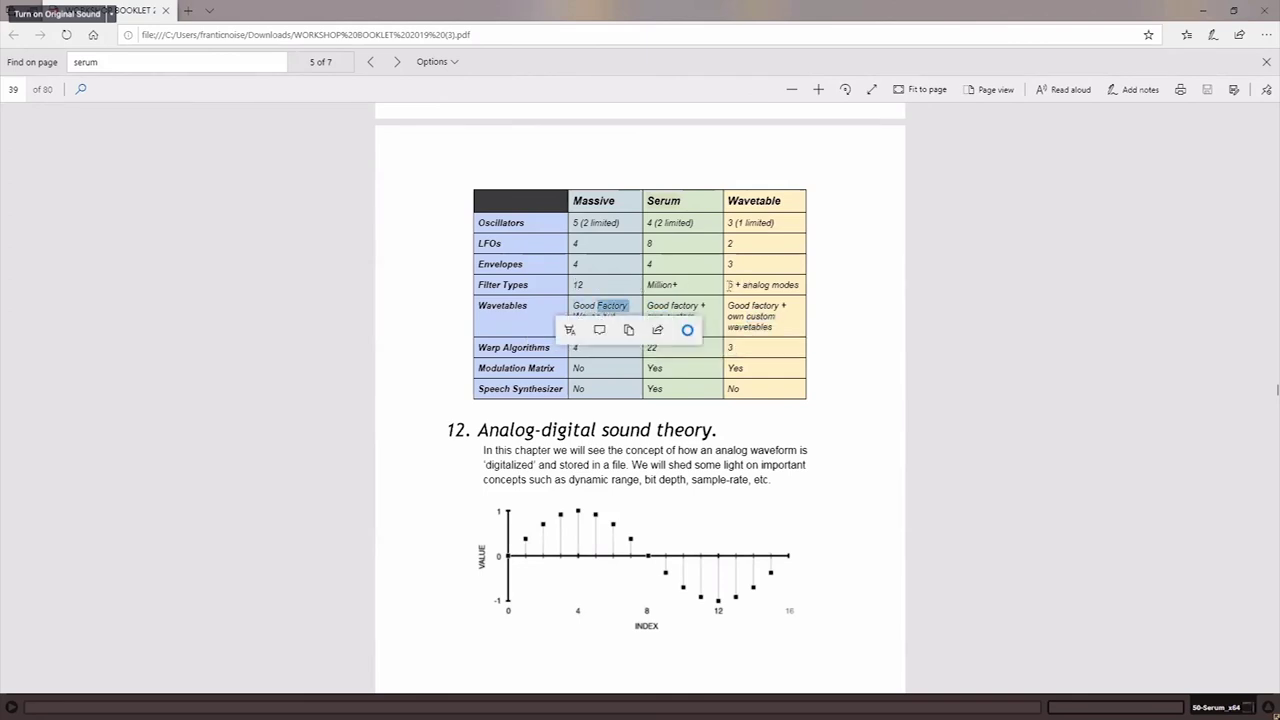
key("alt+Tab")
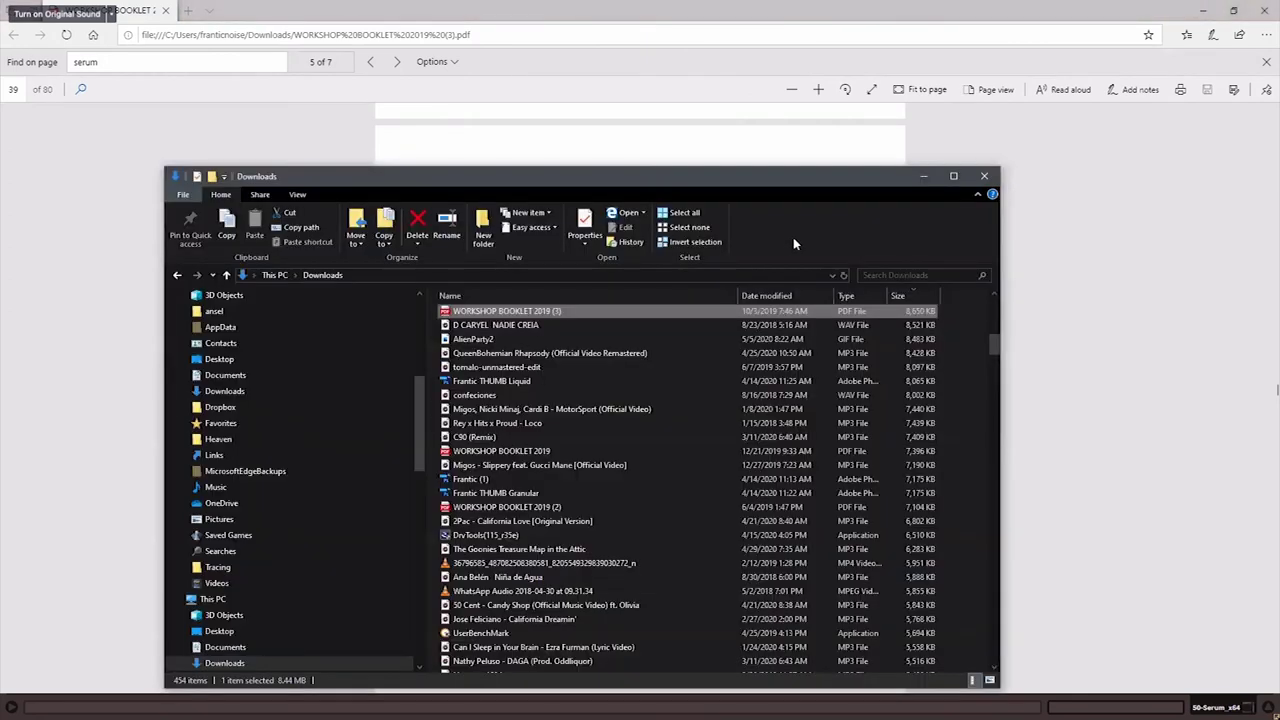
key("alt+Tab")
key("alt+Tab")
key("alt+Tab")
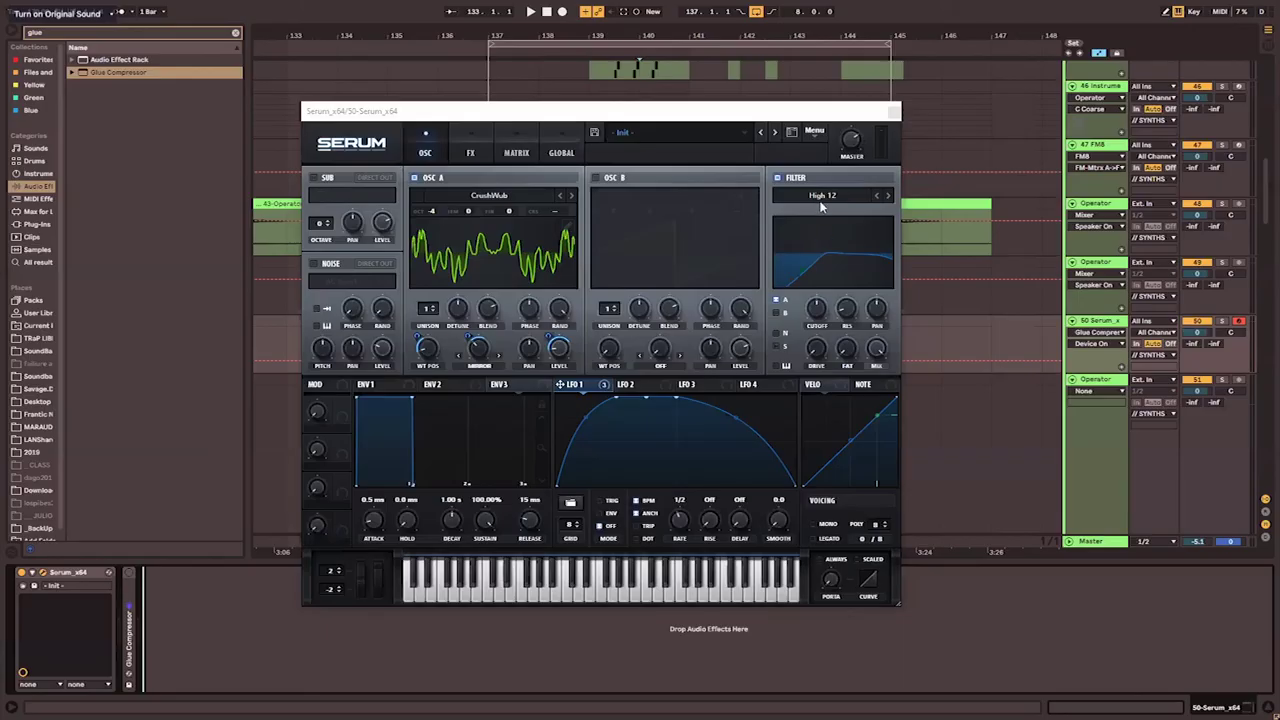
- Browse Serum's Normal, Multi, Flanges and Misc filter types without changing the High 12 filter
left_click(821, 208)
mouse_move(824, 214)
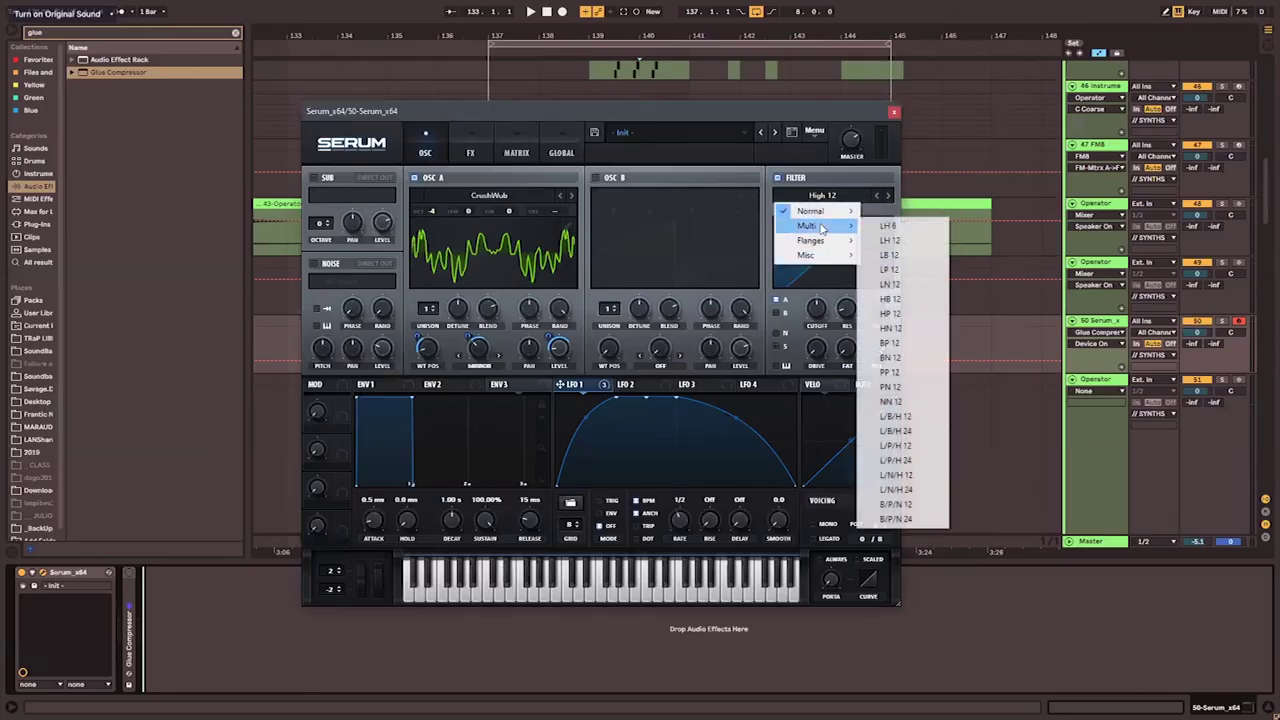
mouse_move(823, 262)
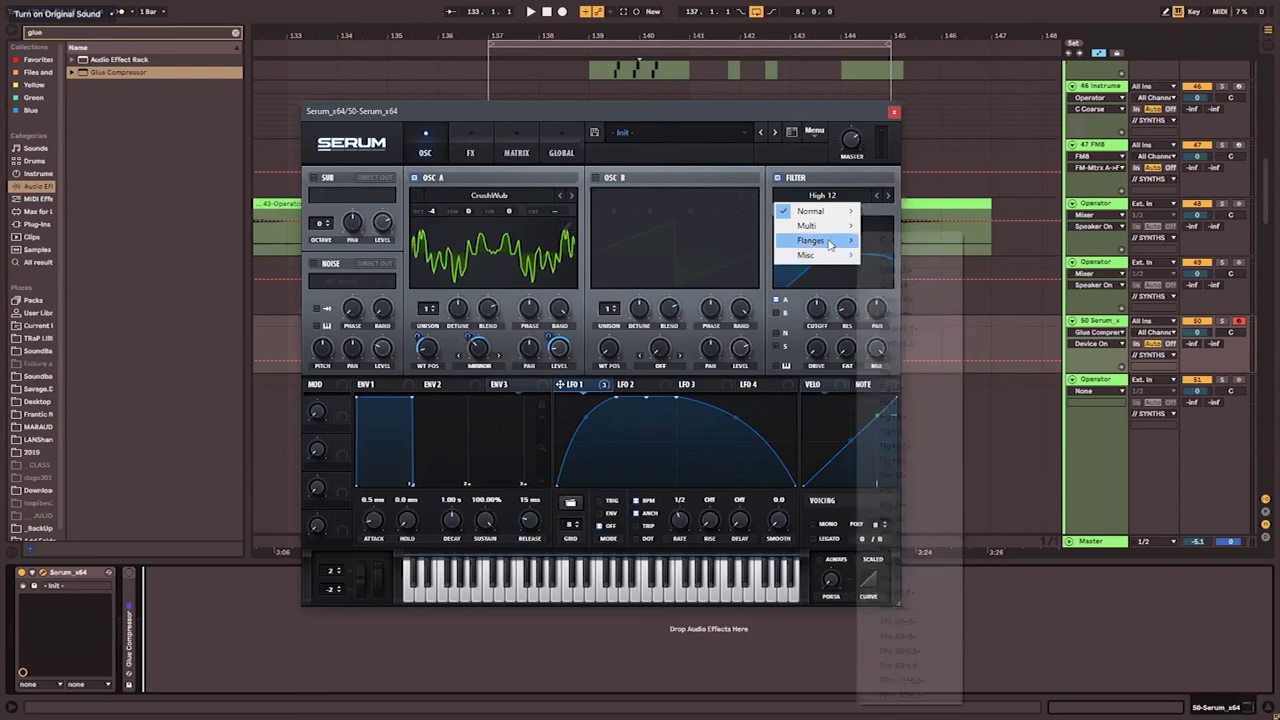
left_click(816, 172)
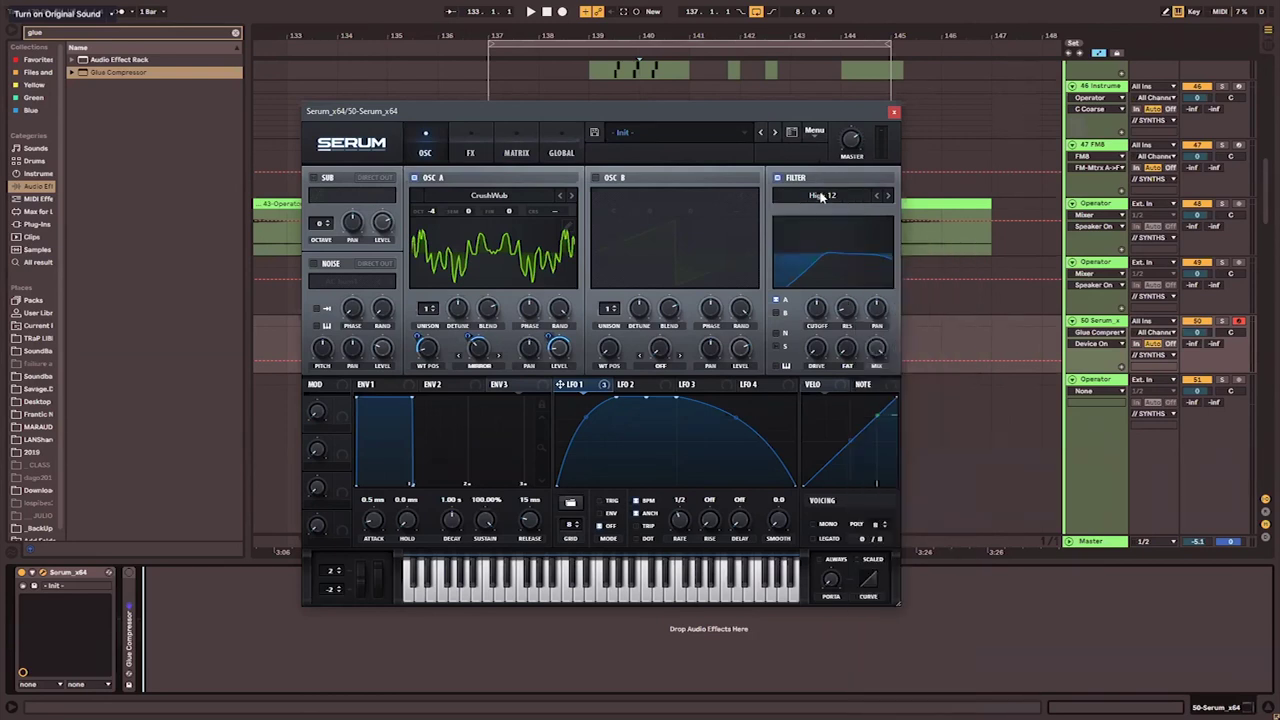
- Try lowering the High 12 filter's cutoff and modulating it with LFO 1 at different depths
left_click_drag(816, 308, 795, 366)
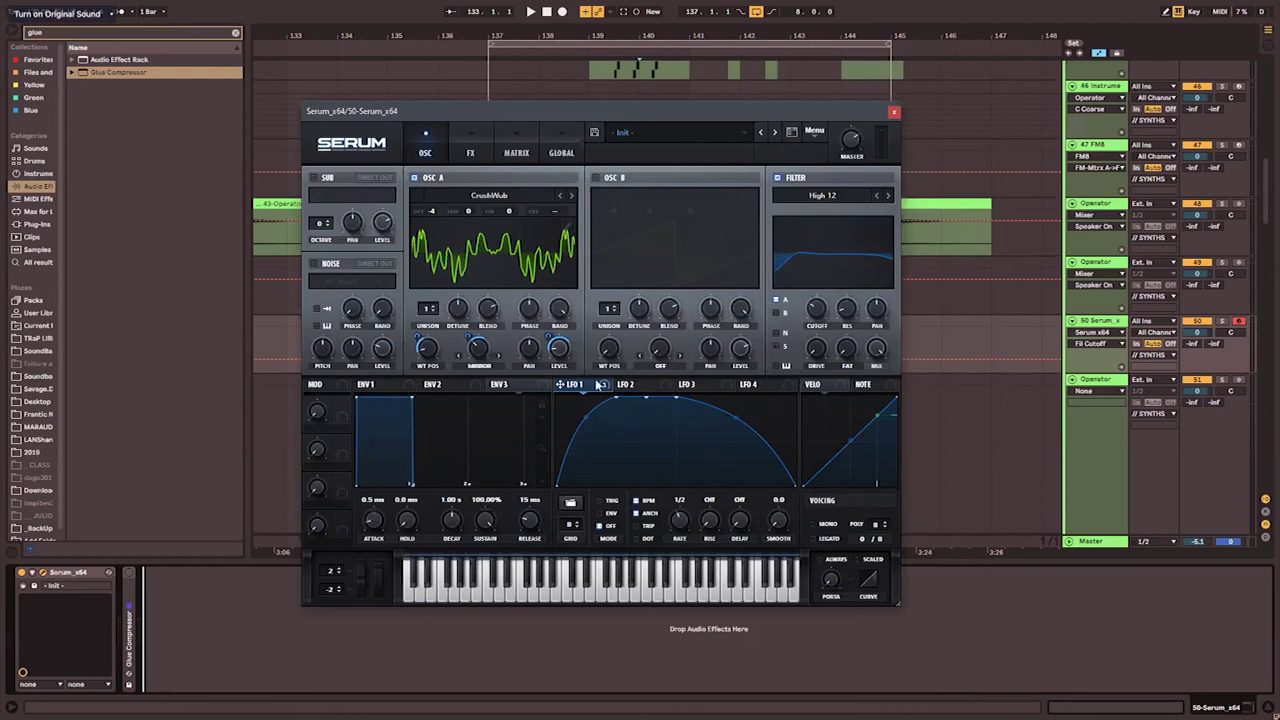
left_click_drag(816, 308, 820, 340)
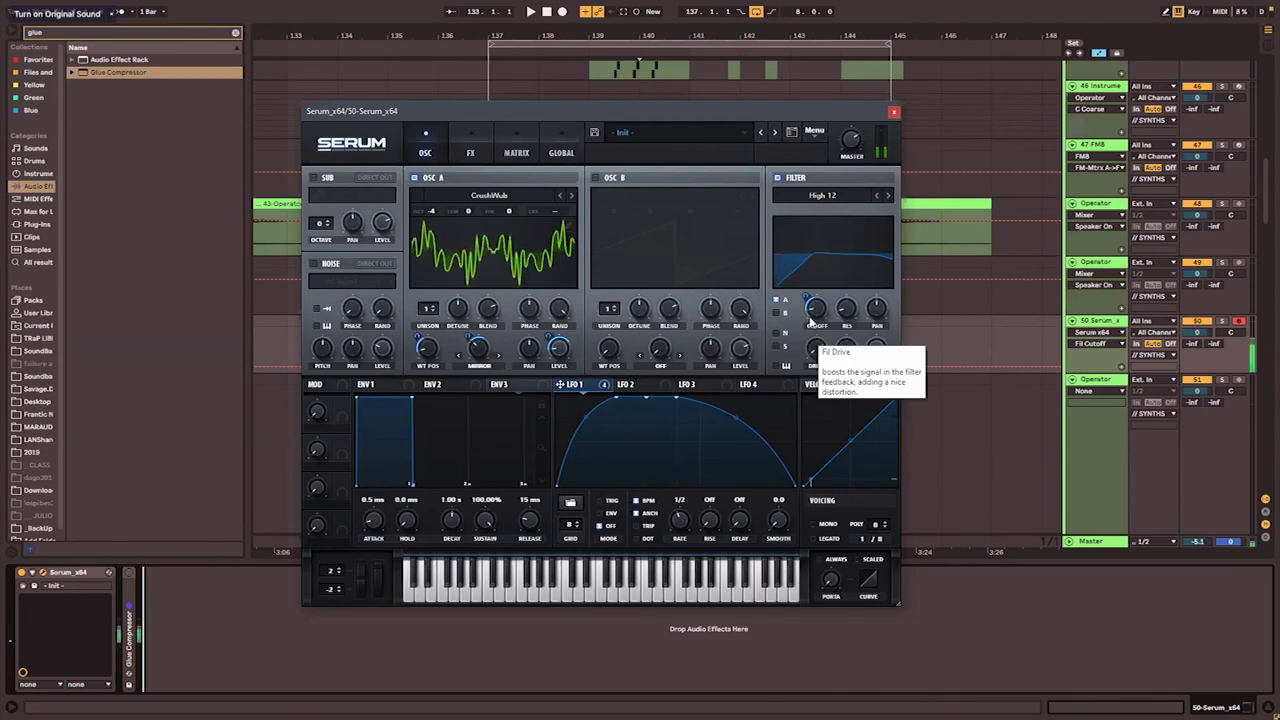
left_click_drag(808, 302, 808, 283)
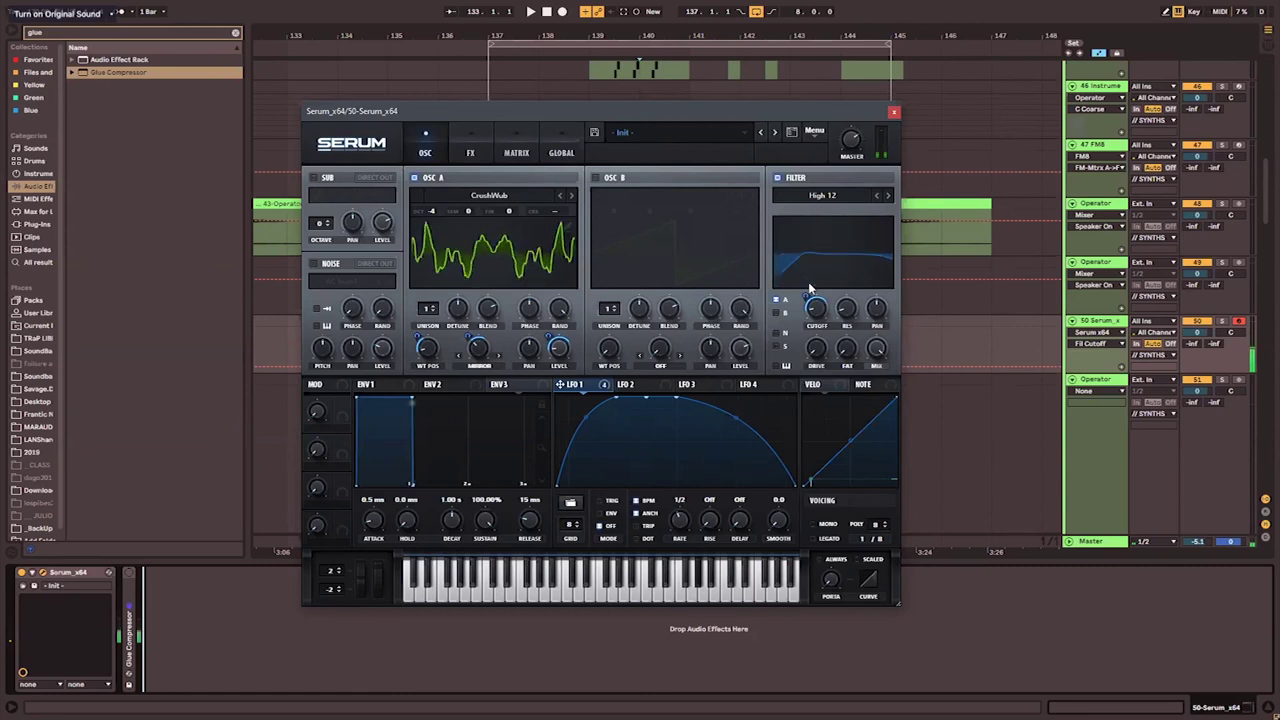
right_click(816, 304)
left_click(849, 356)
- Readjust the filter cutoff, clear its modulators and assign LFO 1 to the cutoff again
left_click_drag(820, 309, 822, 274)
double_click(818, 310)
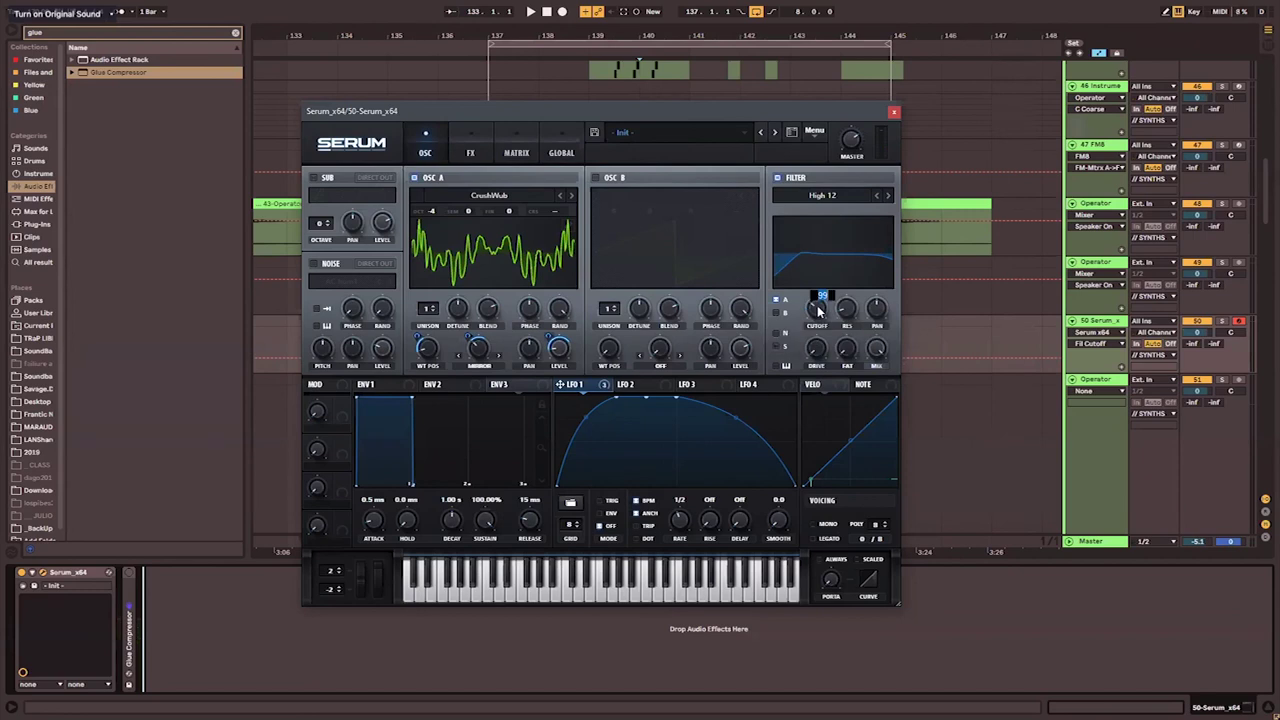
type("0")
key("Return")
left_click_drag(816, 310, 833, 251)
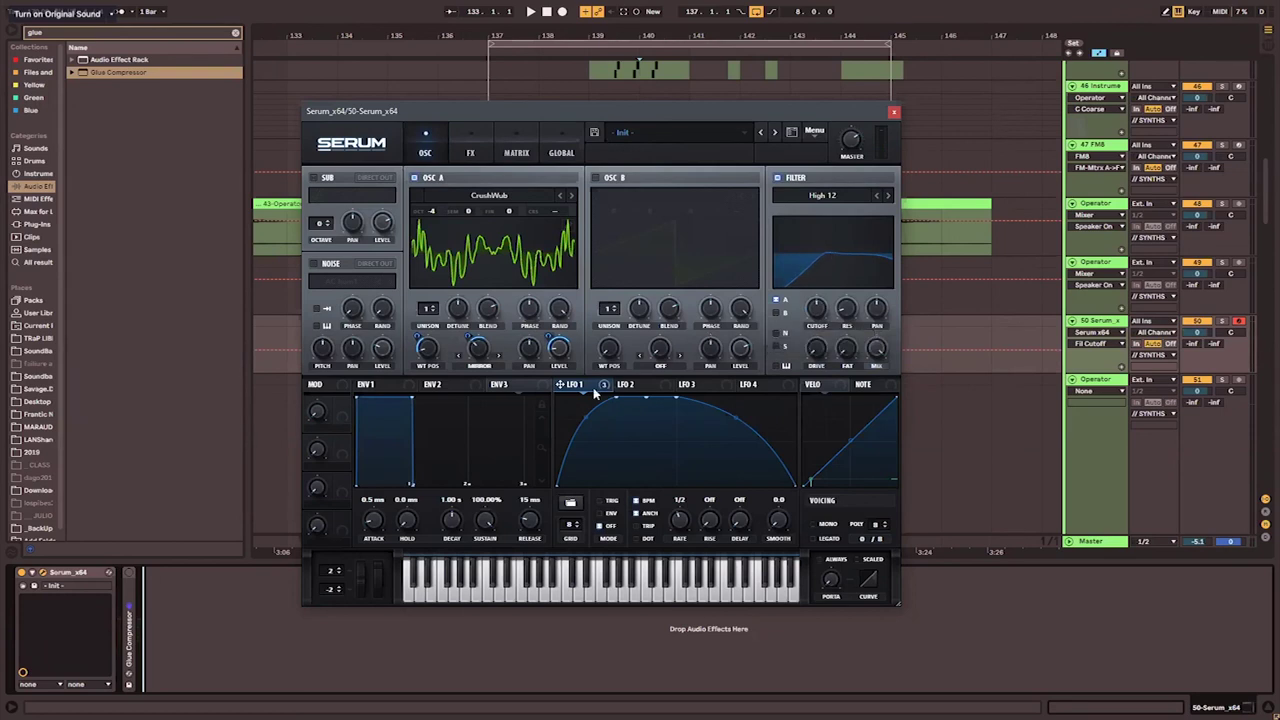
right_click(817, 318)
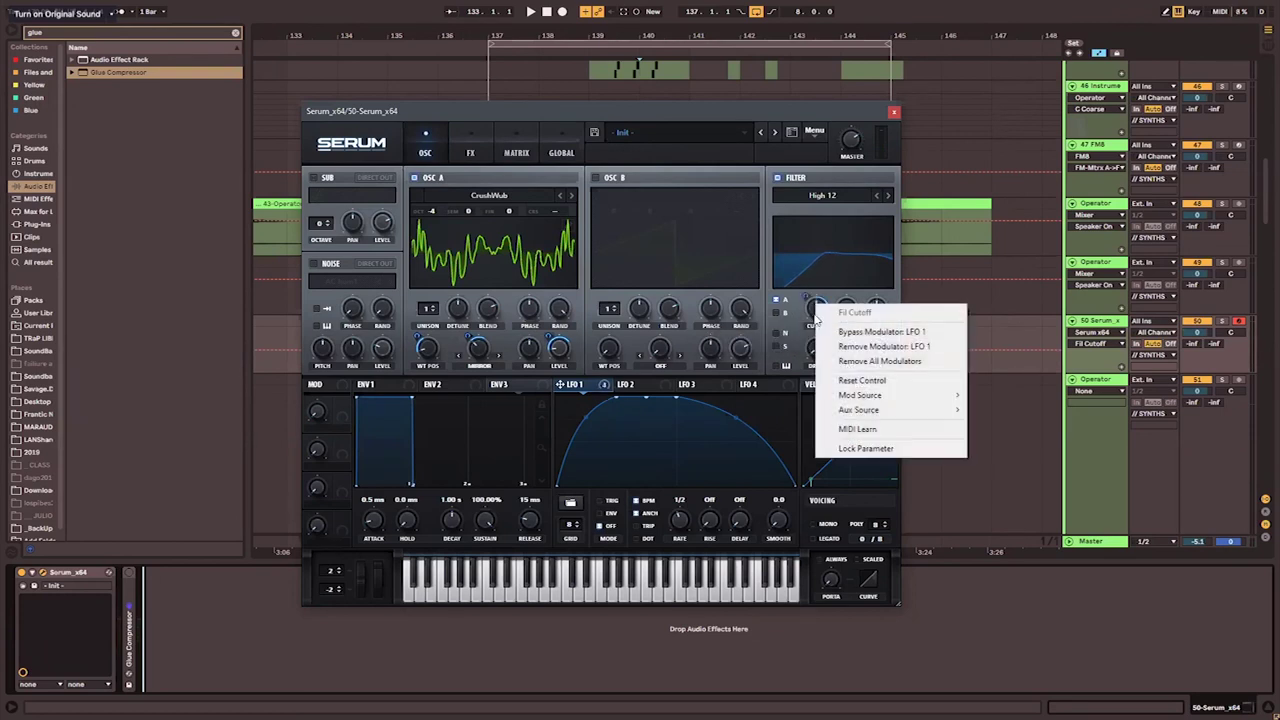
left_click(845, 360)
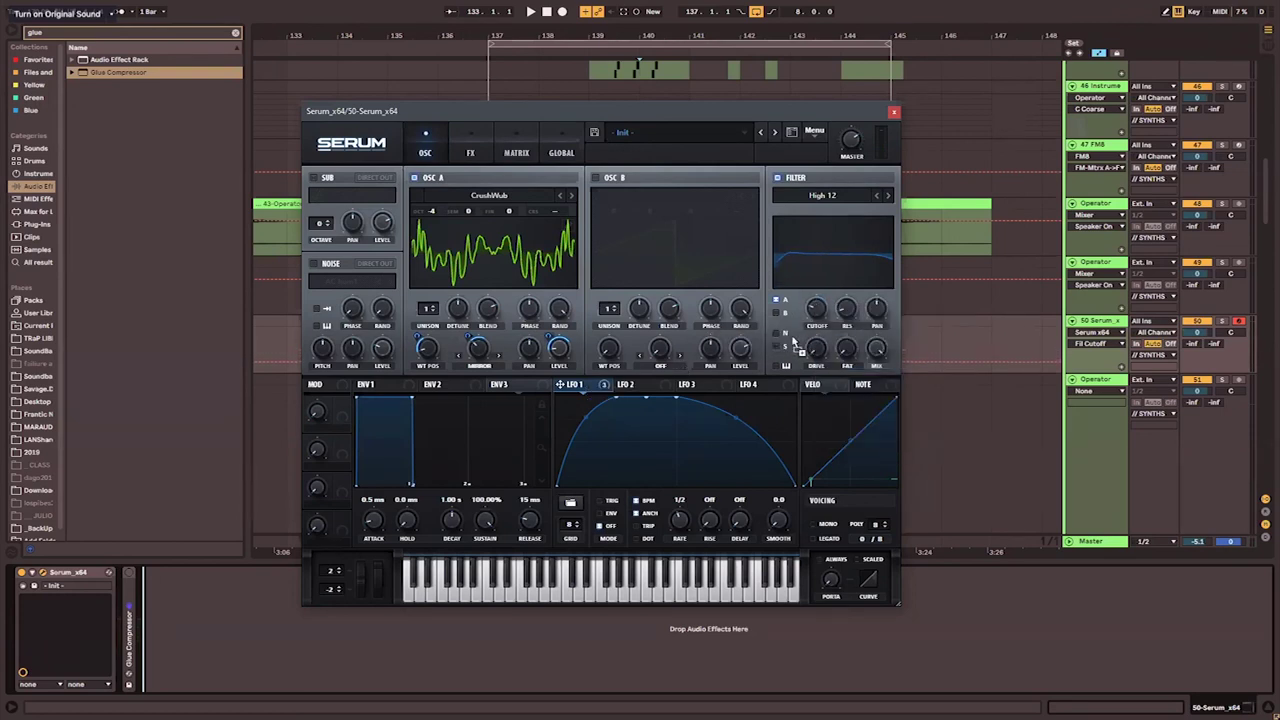
- Examine LFO 1's routings in the modulation matrix and the list of effects, and return to the oscillator view
left_click(516, 148)
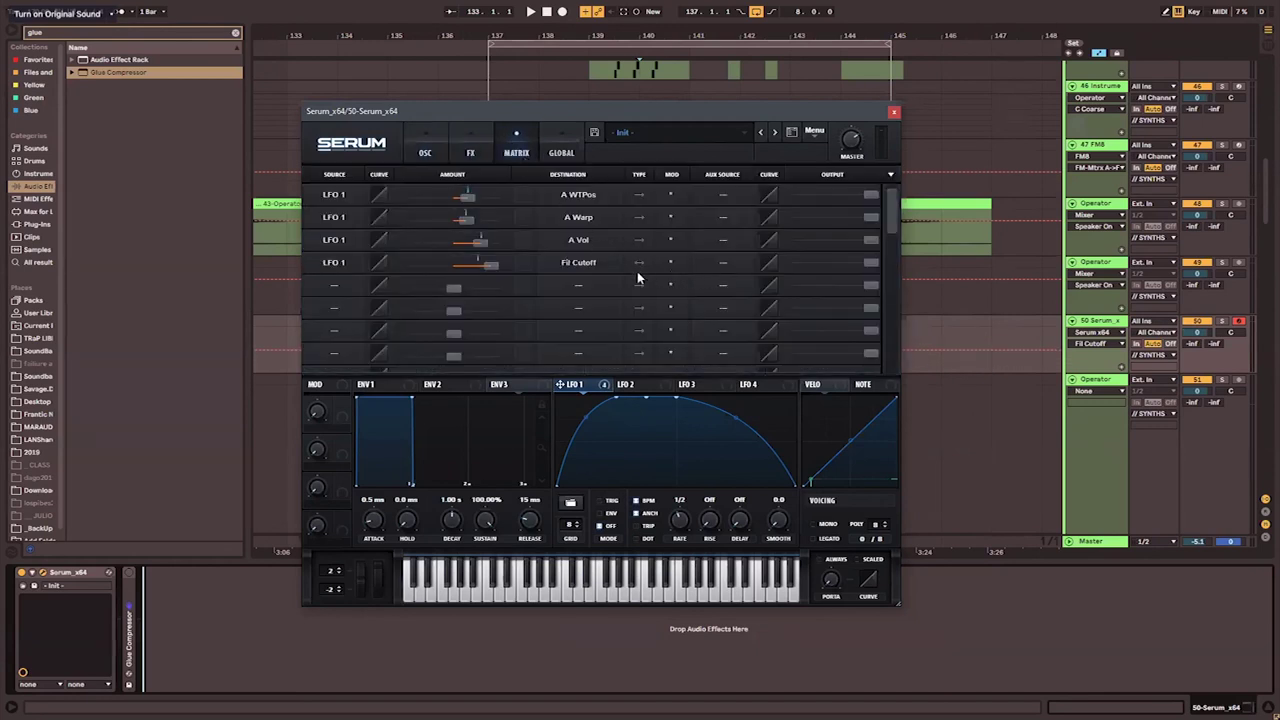
left_click(427, 152)
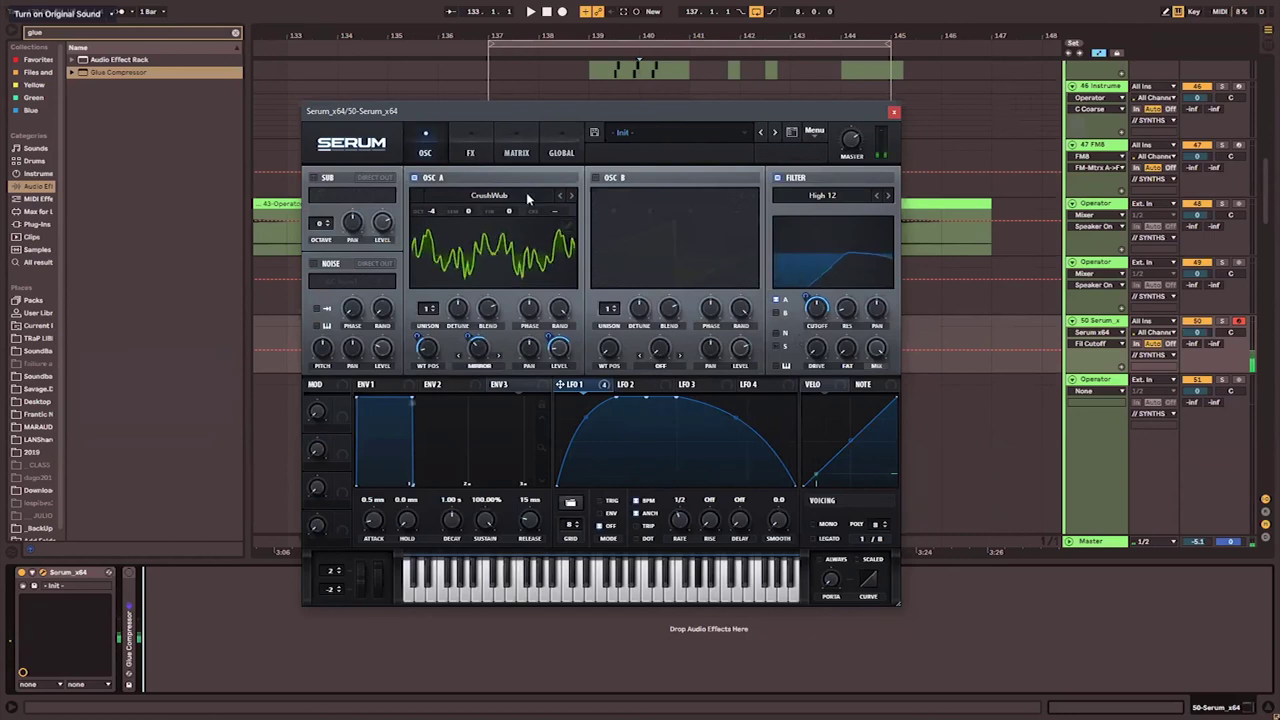
left_click(470, 150)
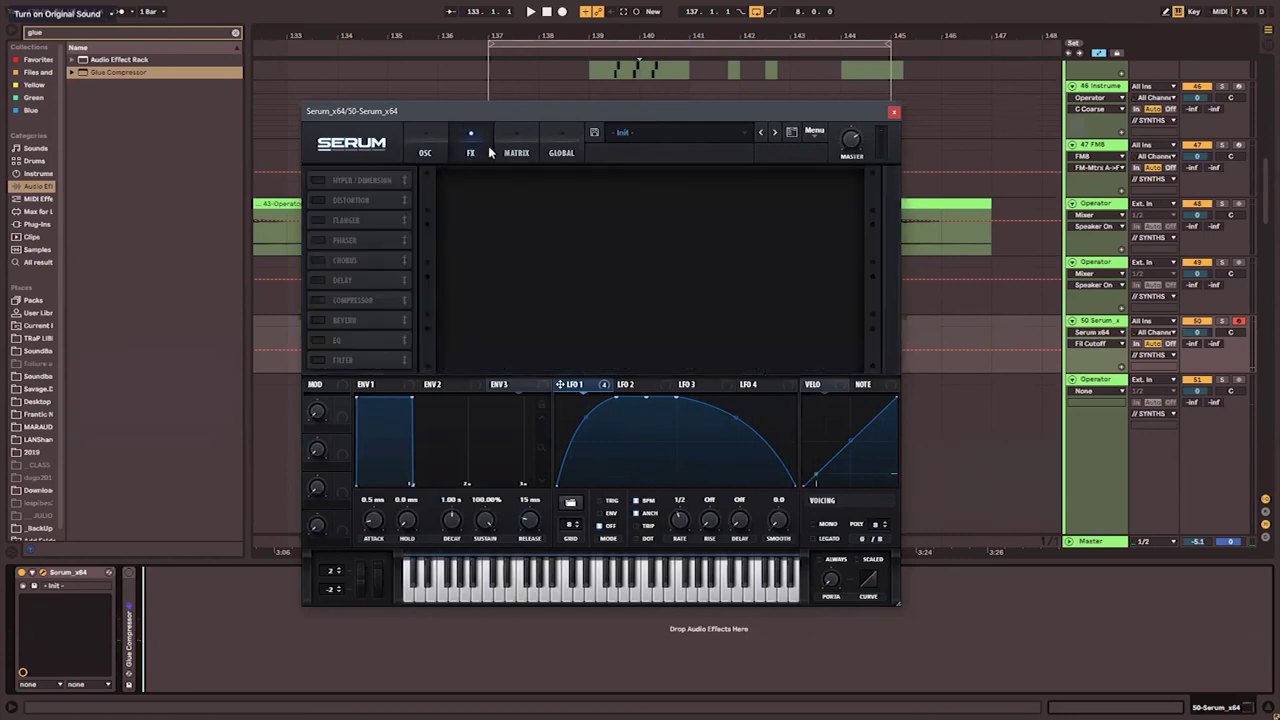
left_click(500, 150)
left_click(471, 148)
left_click(510, 150)
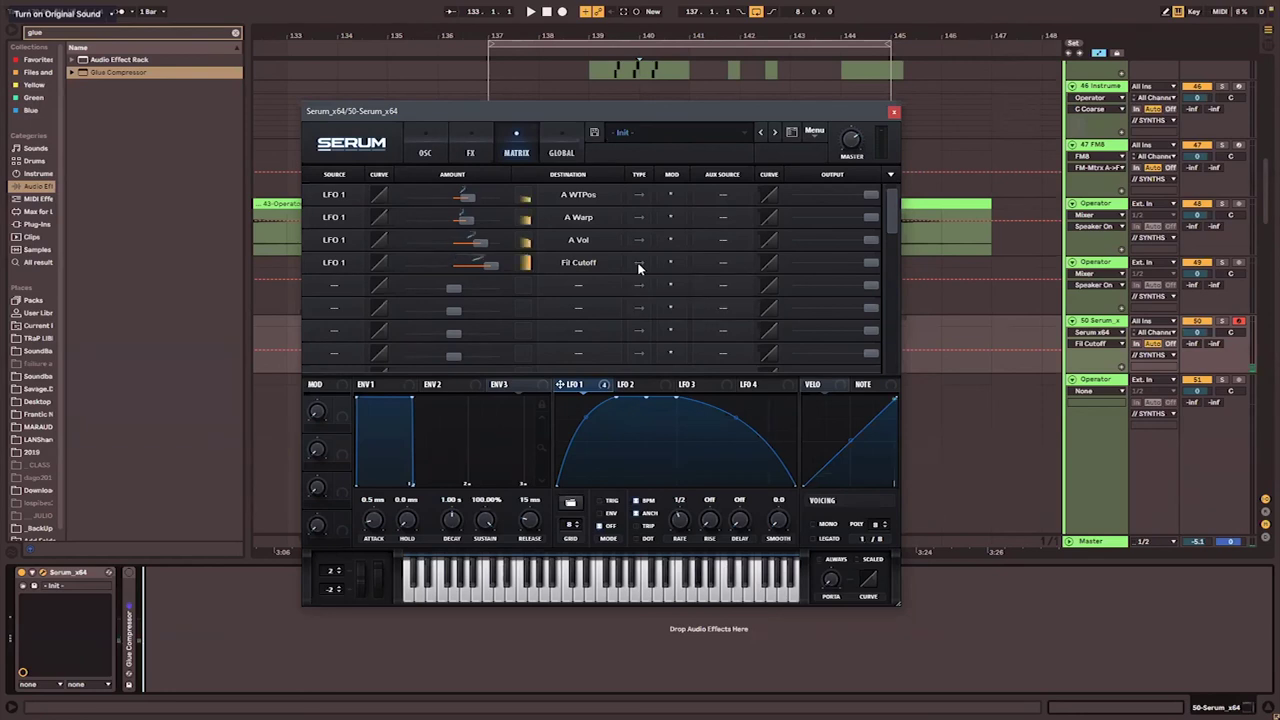
left_click(425, 148)
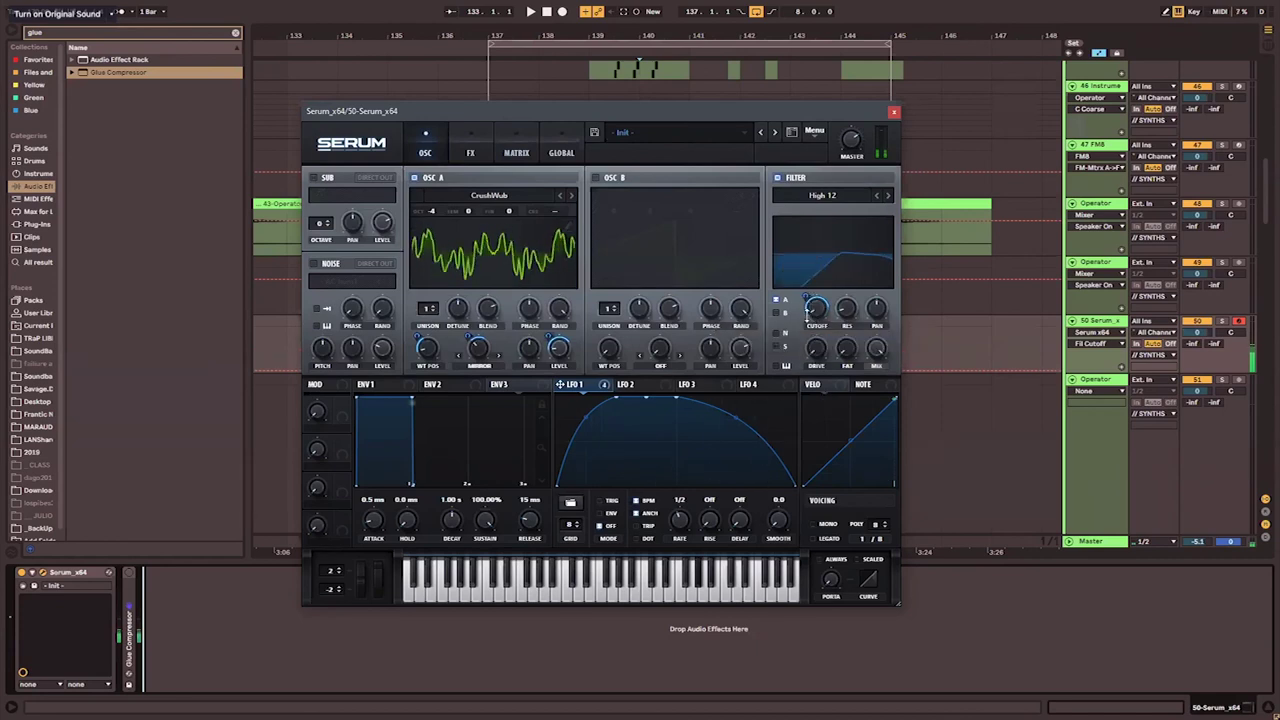
- Set LFO 1's rate to 2 bar and raise the filter resonance
mouse_move(689, 525)
left_mouse_down()
mouse_move(695, 500)
mouse_move(686, 533)
left_mouse_up()
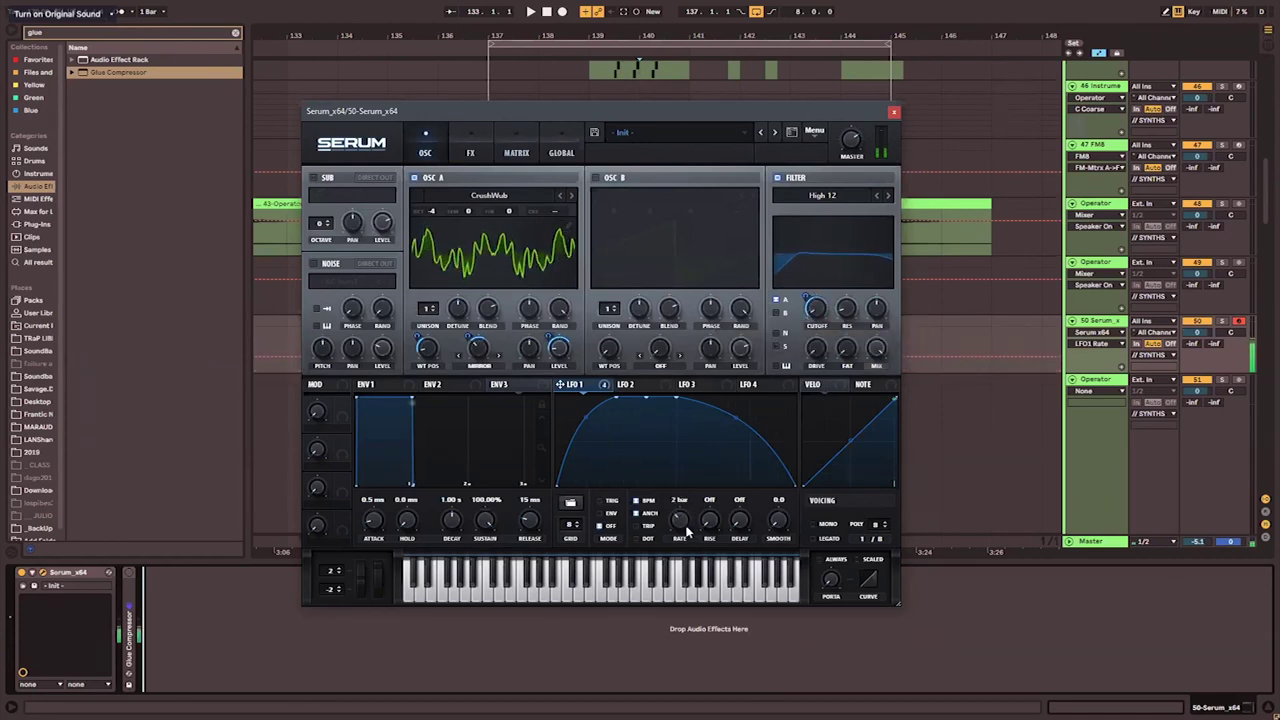
left_click_drag(852, 318, 863, 252)
- Change the filter type to HN 12 from the Multi category
left_click(822, 195)
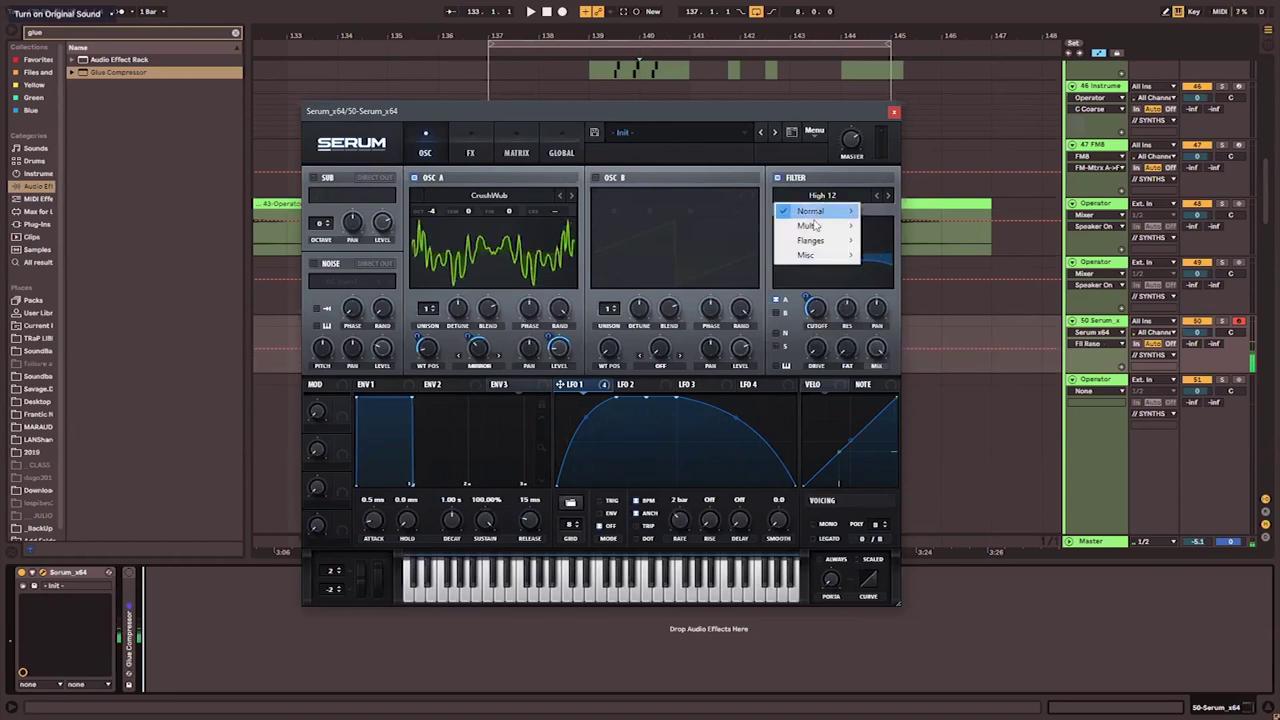
mouse_move(806, 225)
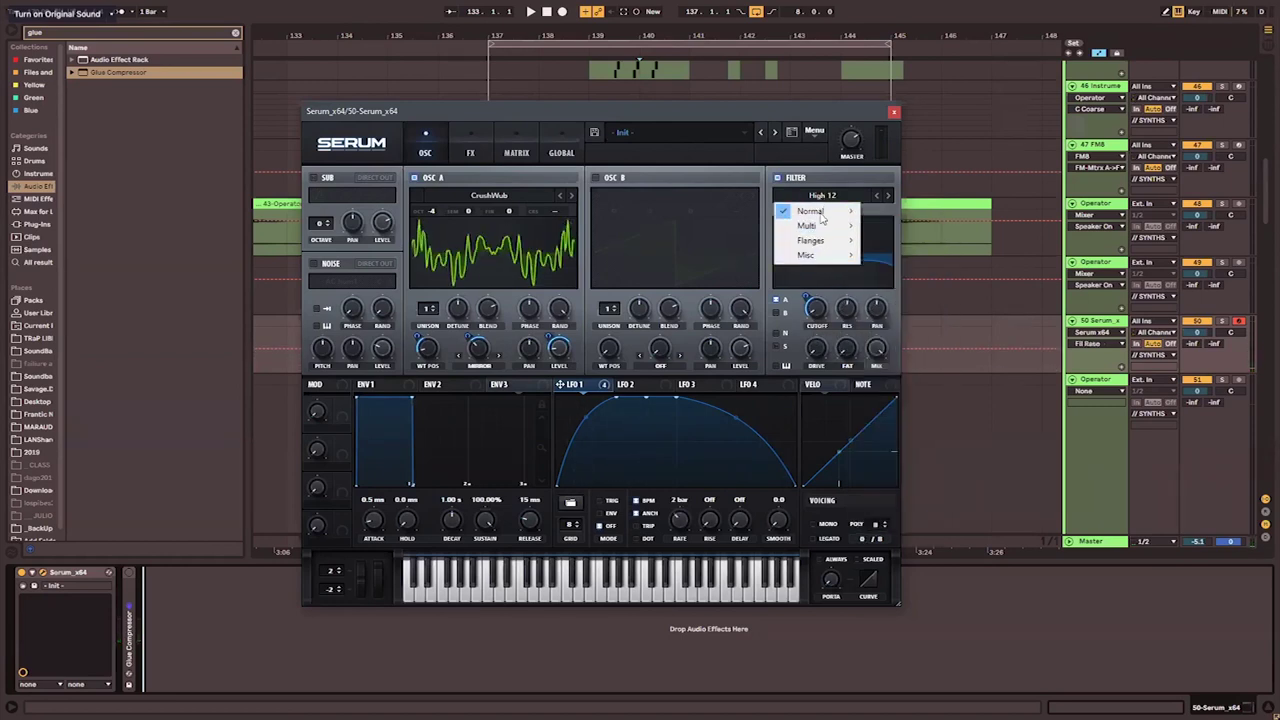
mouse_move(815, 247)
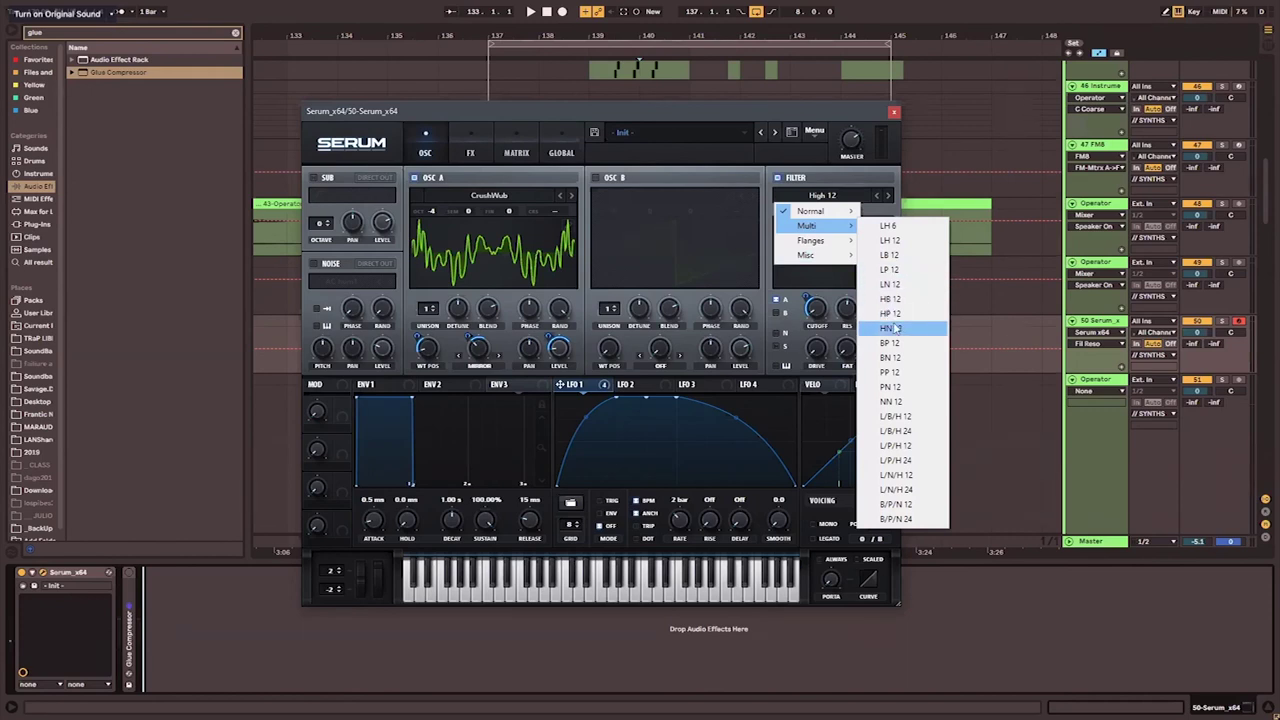
left_click(895, 329)
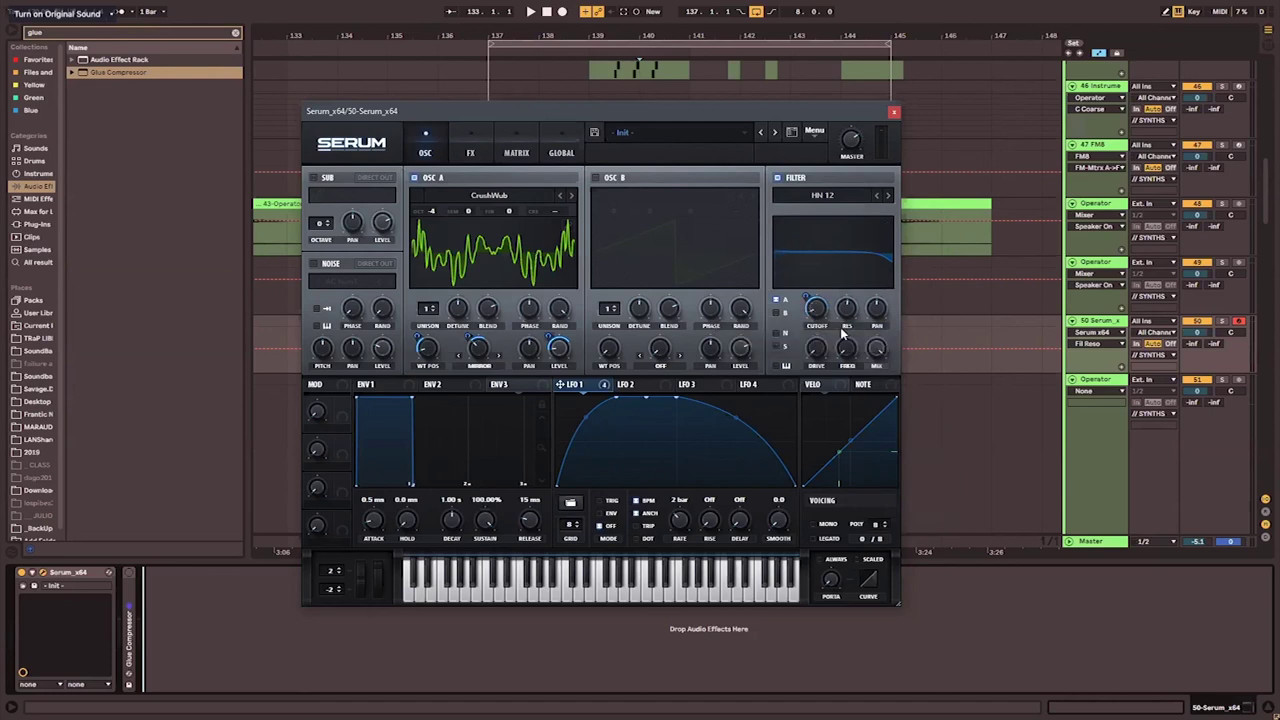
- Adjust the HN 12 filter's cutoff and LFO 1-modulated Freq, and change LFO 1's rate
mouse_move(823, 305)
left_mouse_down()
mouse_move(831, 271)
mouse_move(824, 302)
left_mouse_up()
left_click_drag(849, 350, 846, 240)
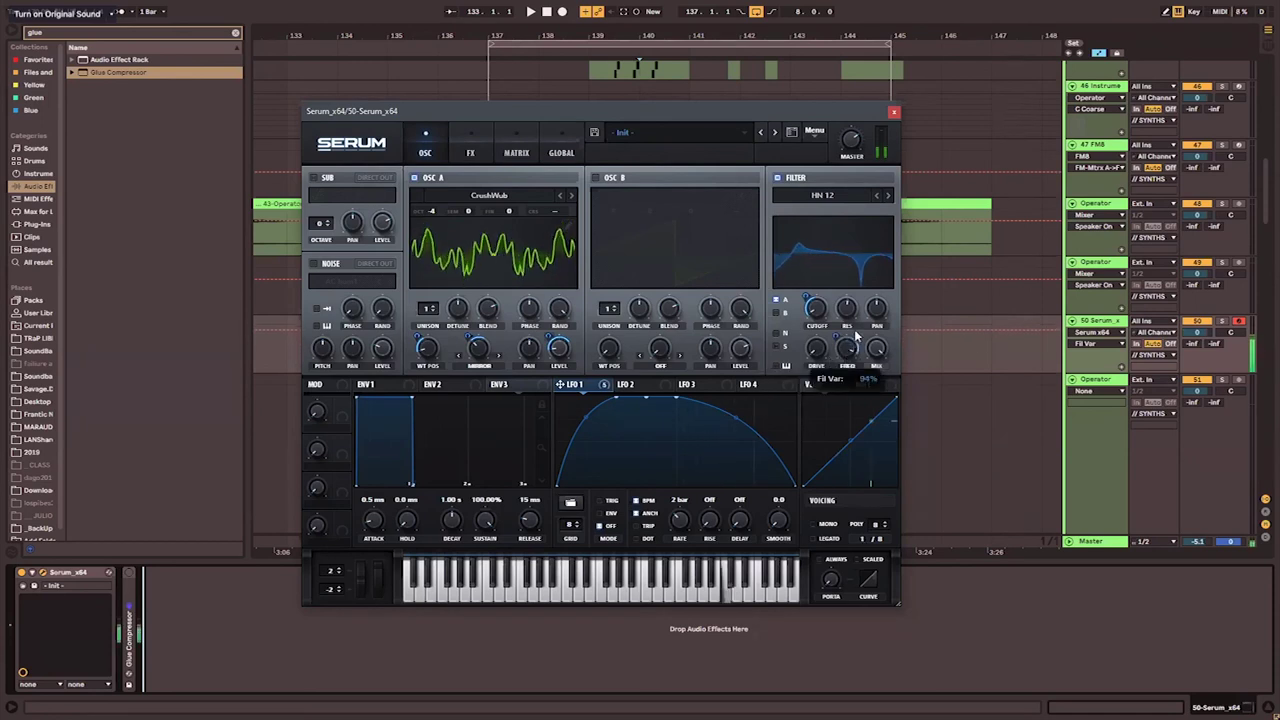
left_click_drag(684, 521, 691, 507)
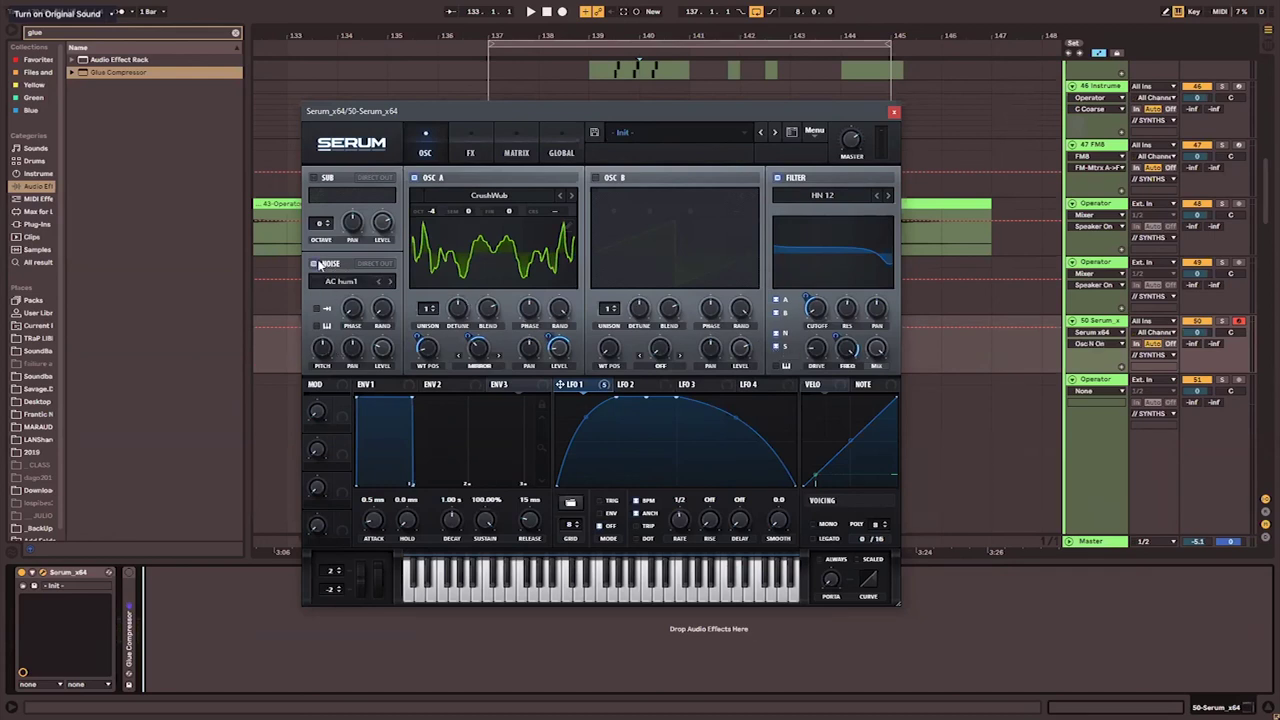
- Change the noise oscillator's sample to Air Can 1 and lower its level, modulating that level with LFO 1
mouse_move(388, 342)
left_mouse_down()
mouse_move(388, 331)
mouse_move(388, 346)
left_mouse_up()
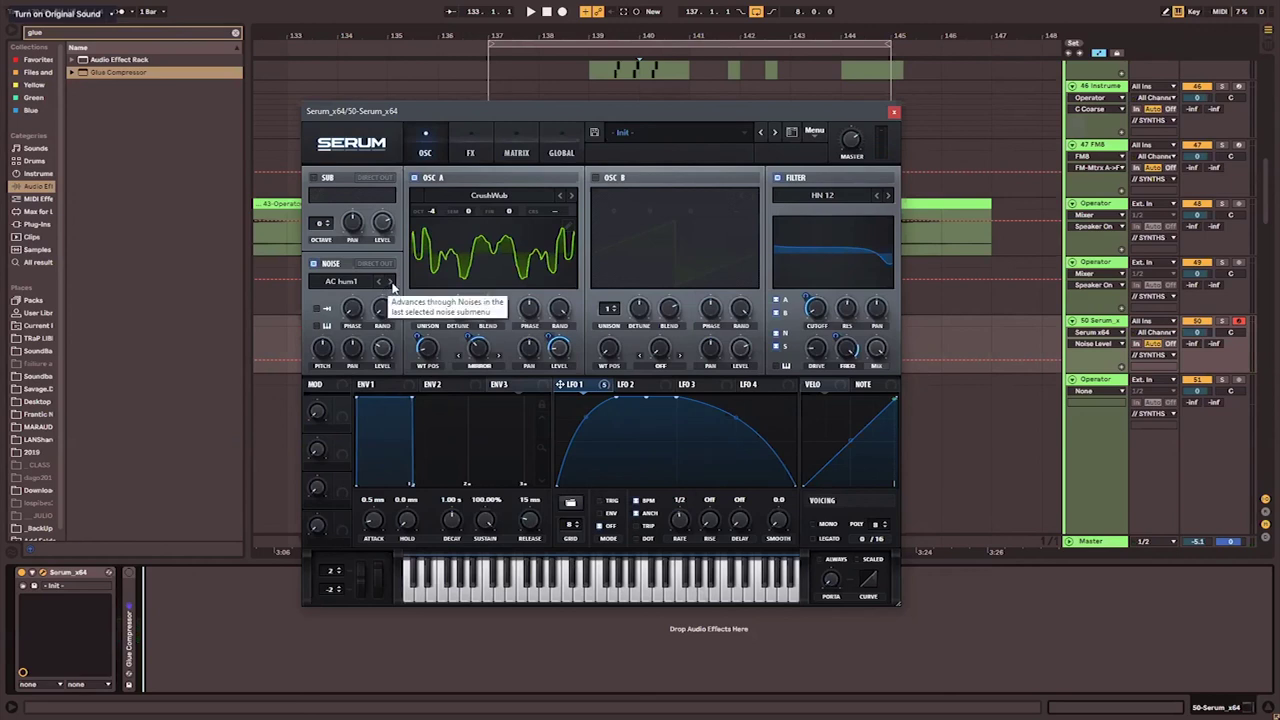
left_click(392, 281)
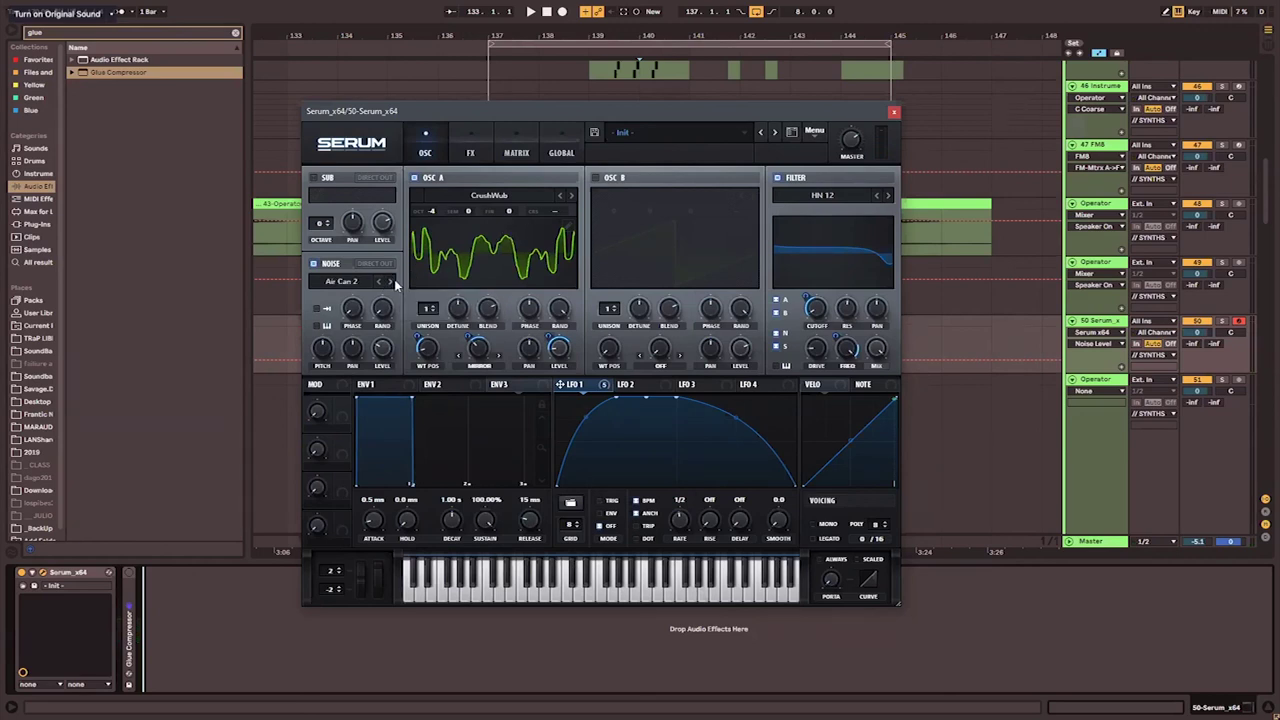
left_click_drag(382, 347, 321, 387)
left_click_drag(381, 360, 392, 348)
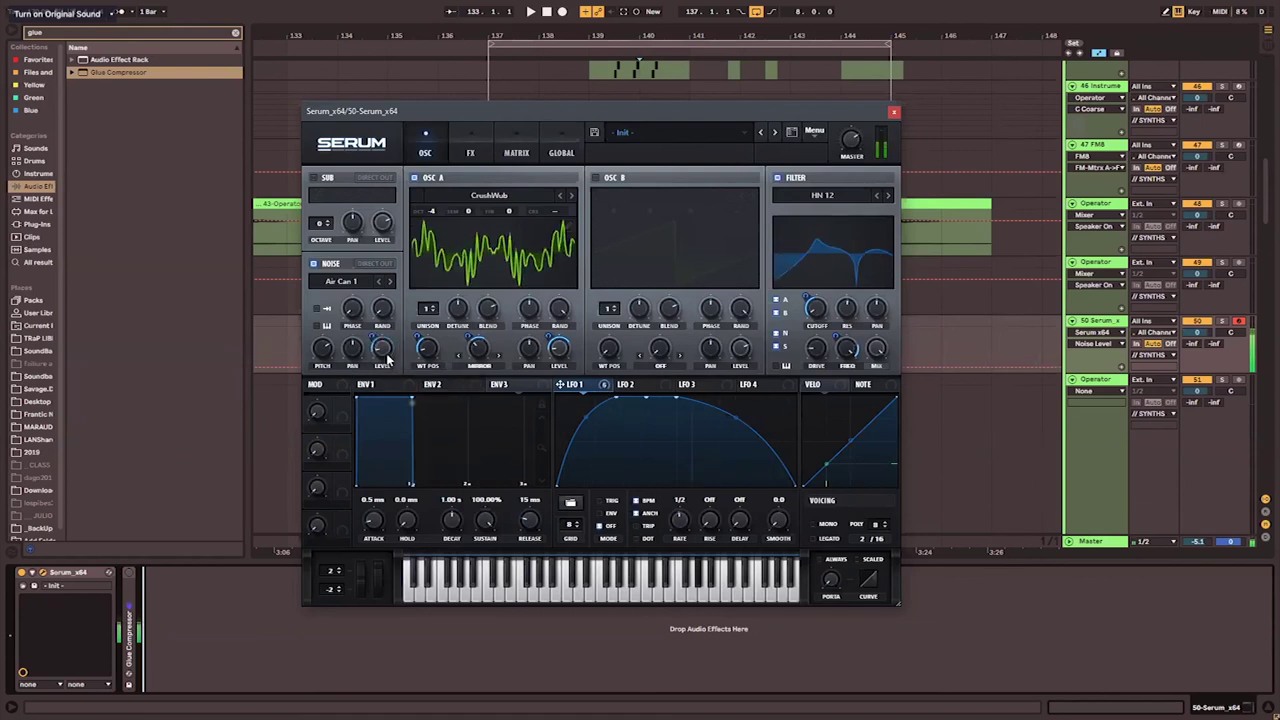
mouse_move(391, 344)
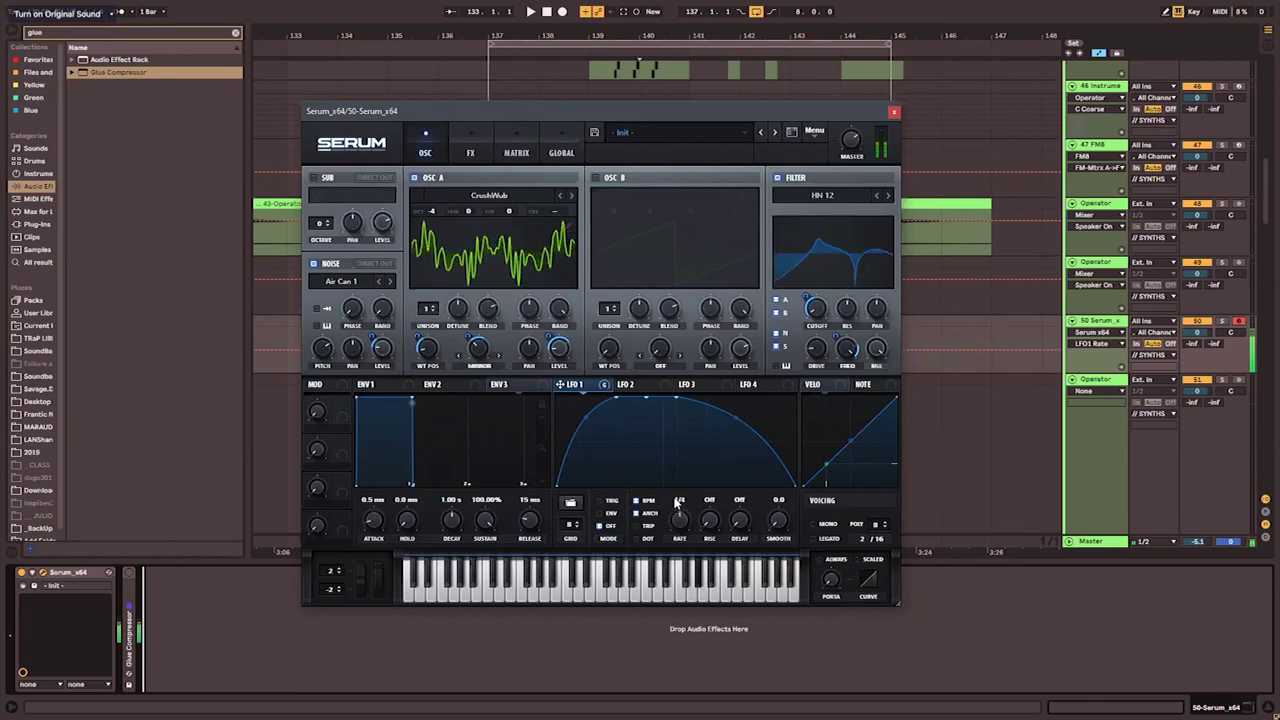
- Set LFO 1's rate to 1/8 and check the filter types and the sub oscillator's routing into the filter
left_click_drag(675, 515, 670, 484)
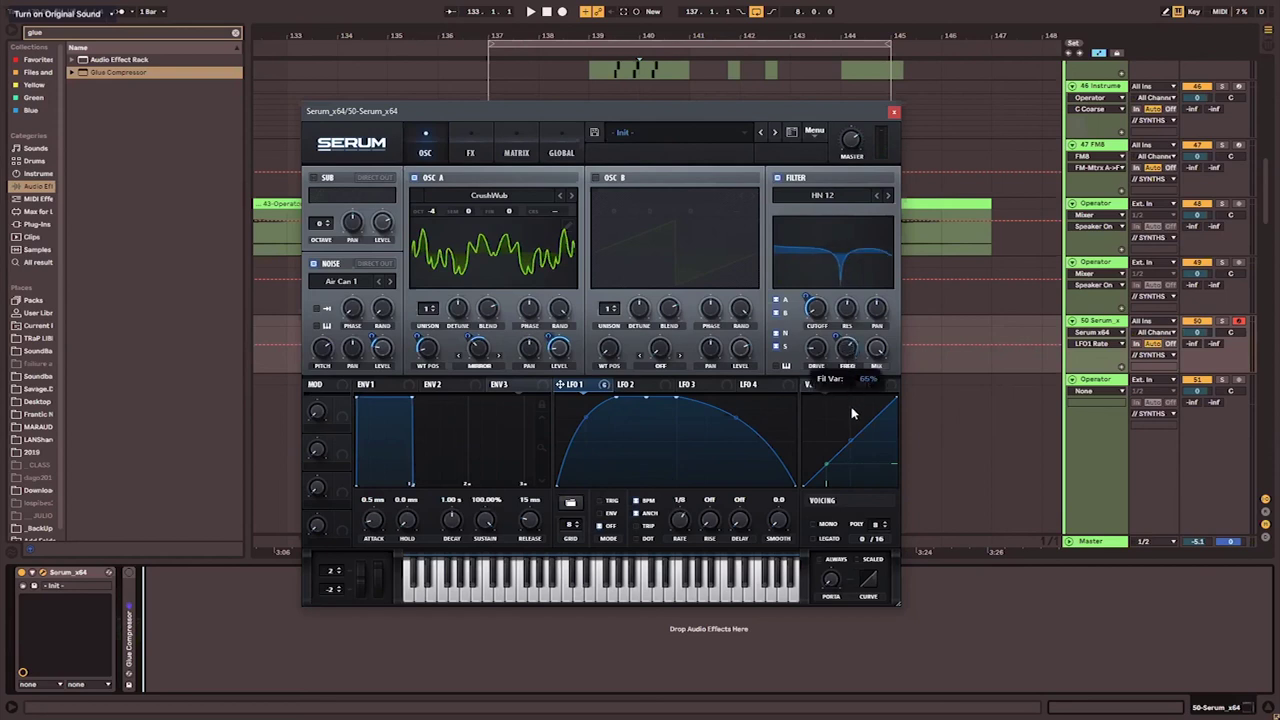
left_click(839, 201)
left_click(837, 196)
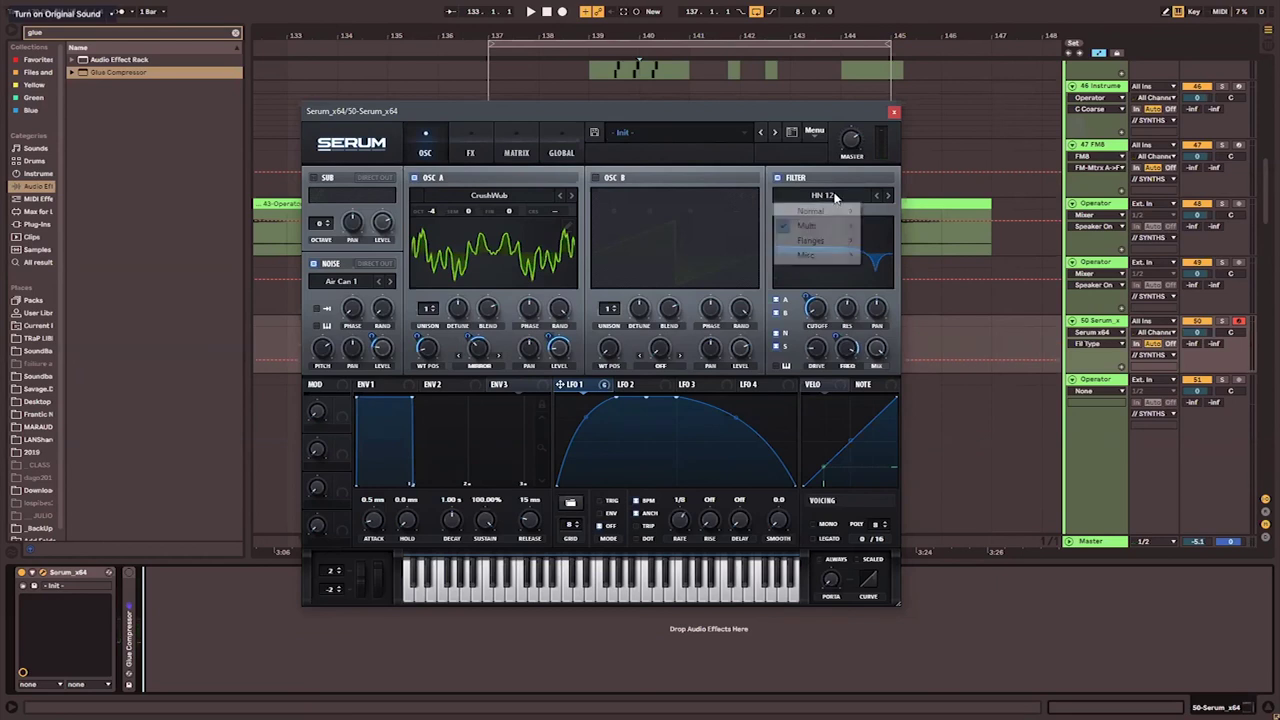
left_click(795, 355)
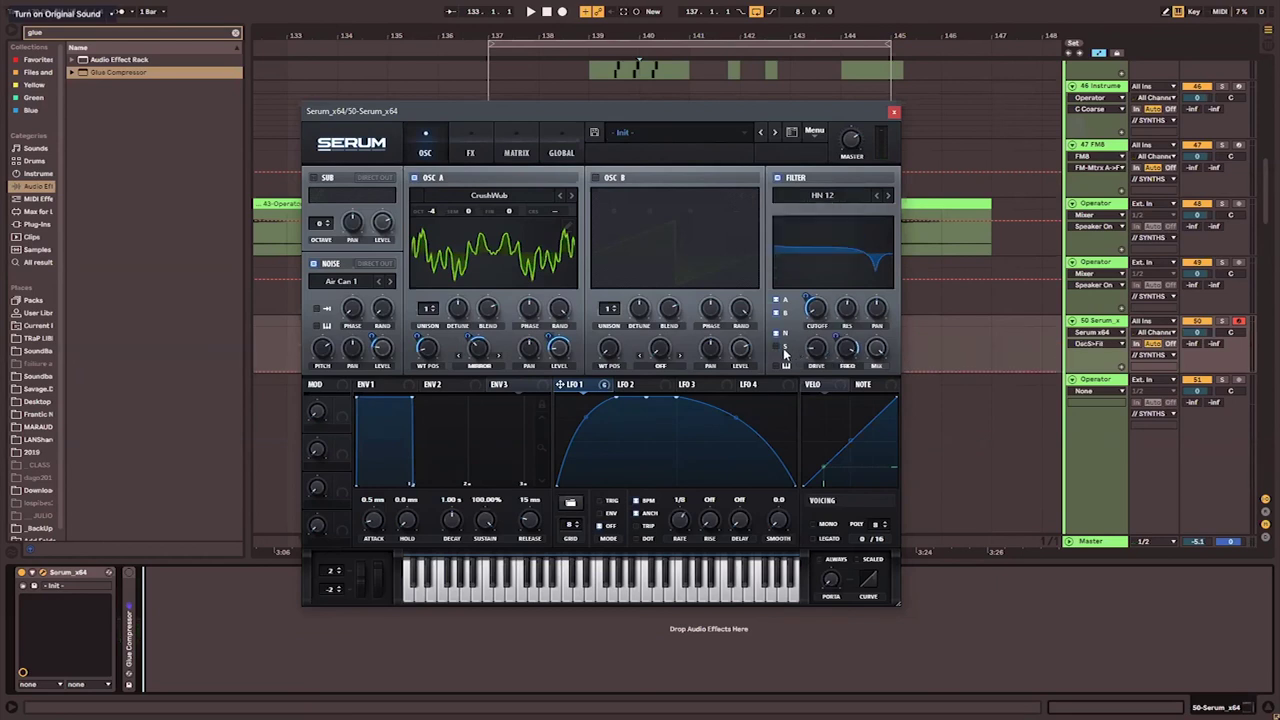
mouse_move(833, 313)
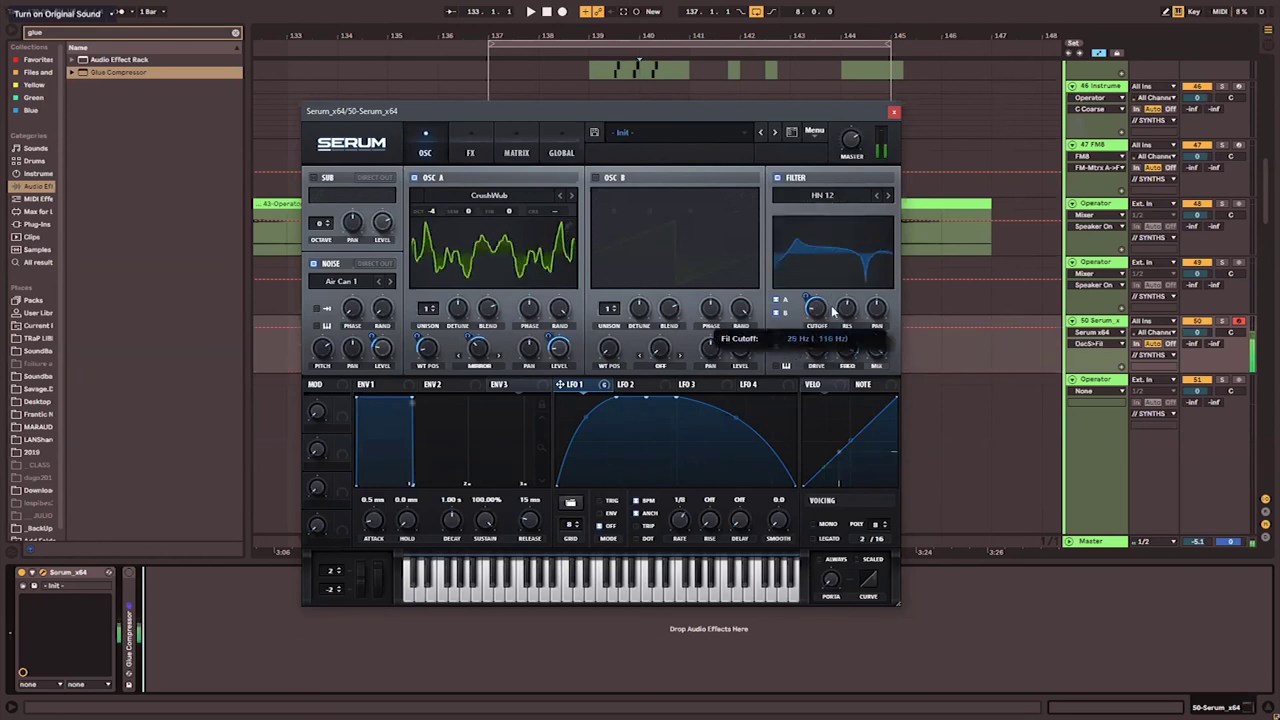
- Enable the sub oscillator with the pulse waveform and set its octave to -4
left_click(313, 177)
left_click(360, 197)
left_click(387, 197)
left_click_drag(320, 224, 320, 288)
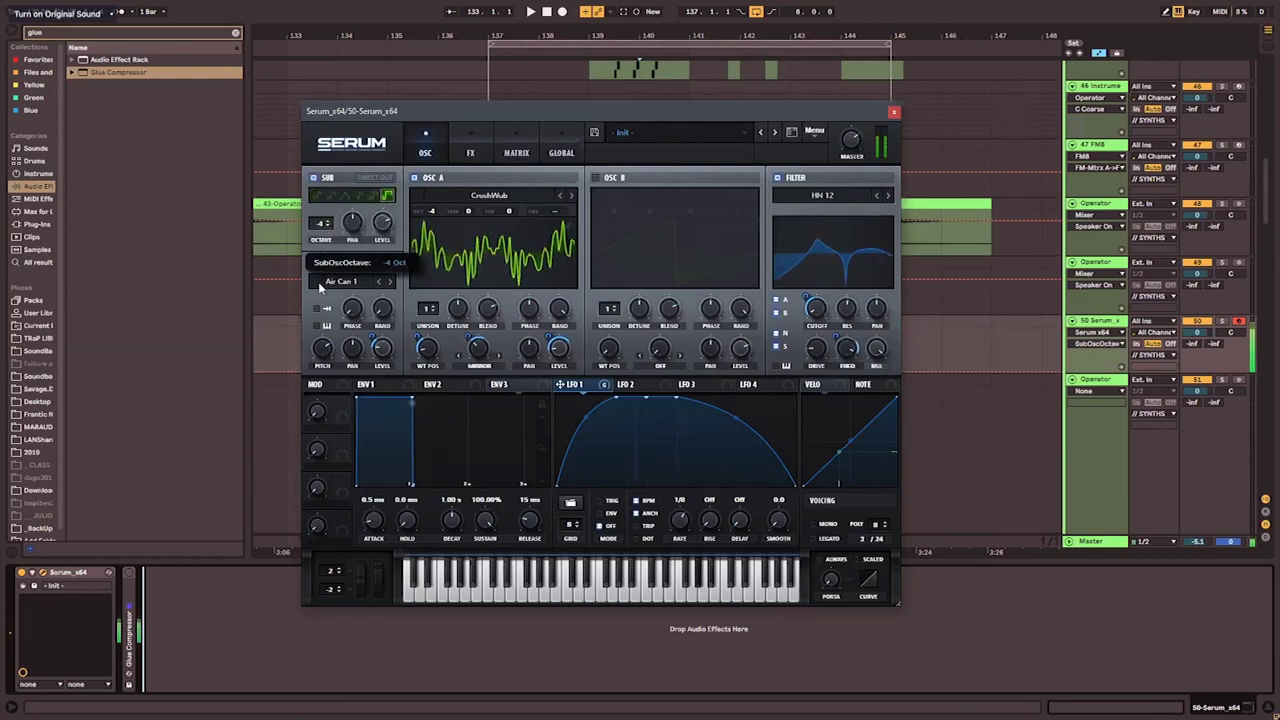
- Lower the sub oscillator's level, assign LFO 1 to it and adjust the modulation depth
left_click_drag(382, 226, 388, 282)
left_click_drag(578, 390, 382, 226)
left_click_drag(382, 226, 388, 266)
left_click_drag(373, 212, 373, 256)
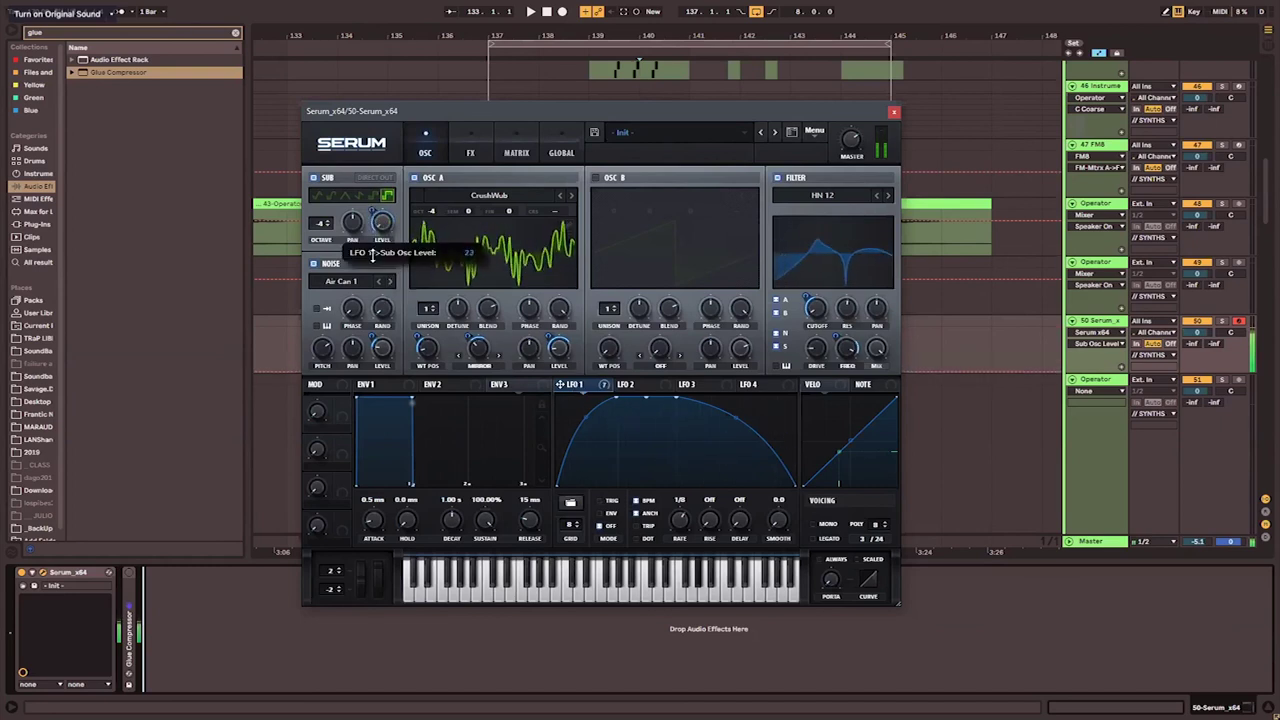
- Switch the sub oscillator to the square waveform at octave -3 and set LFO 1's rate to 1/4
left_click(373, 197)
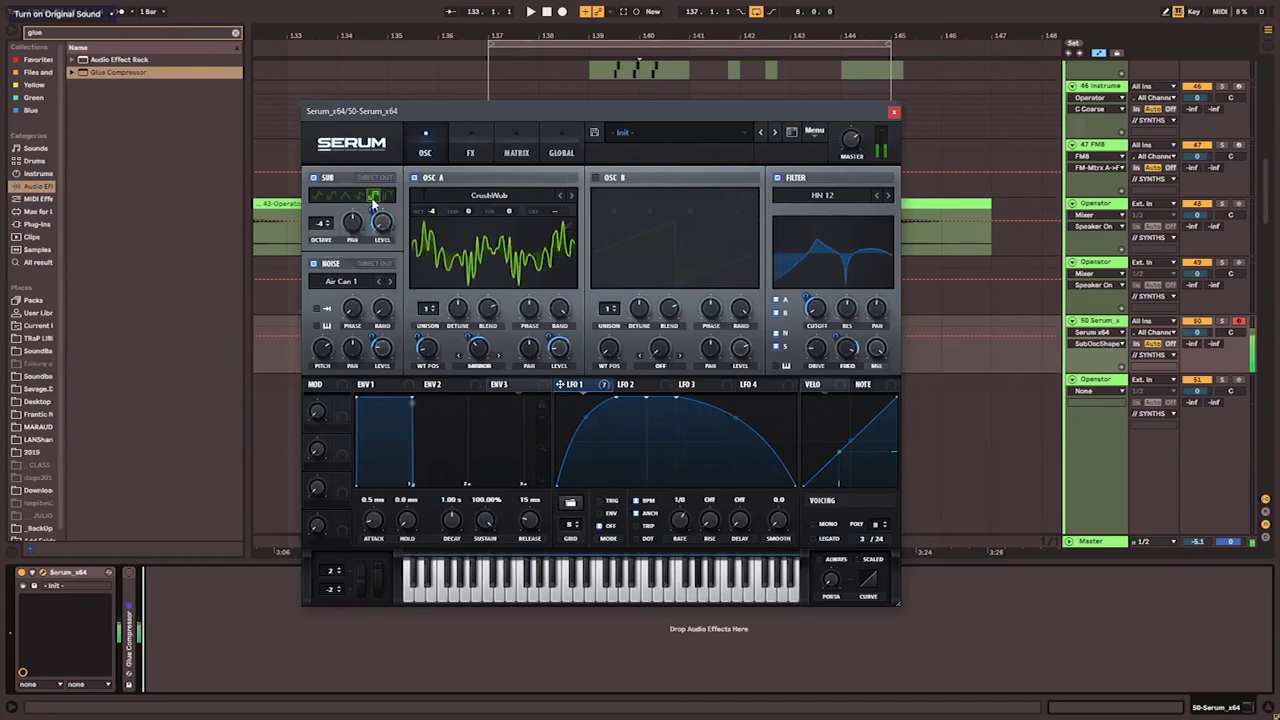
left_click(328, 221)
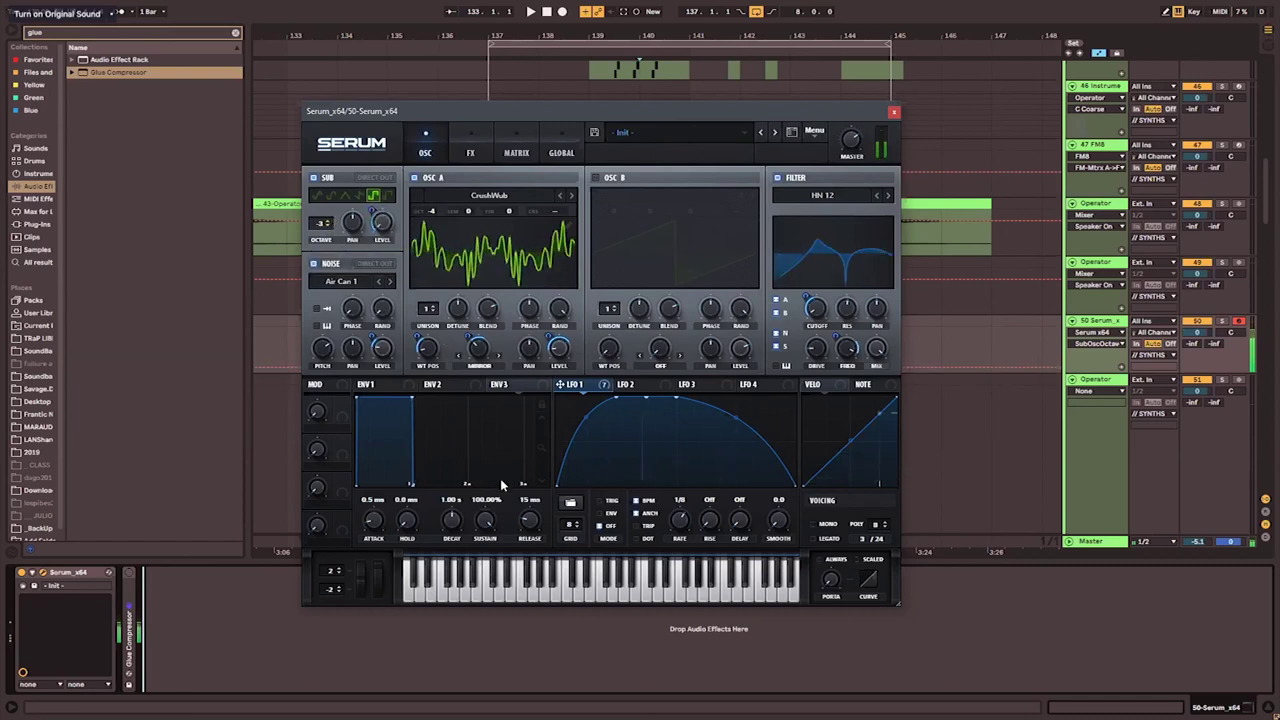
left_click(686, 520)
left_click_drag(684, 535, 683, 549)
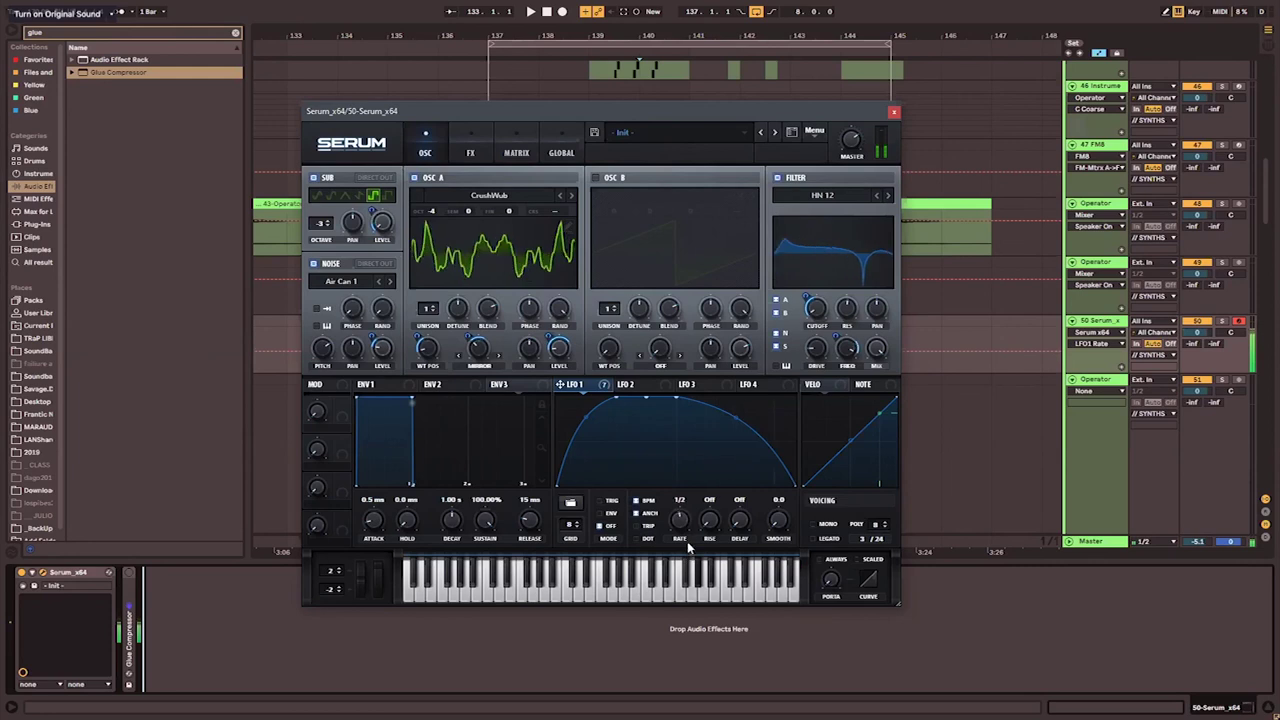
left_click_drag(688, 542, 688, 543)
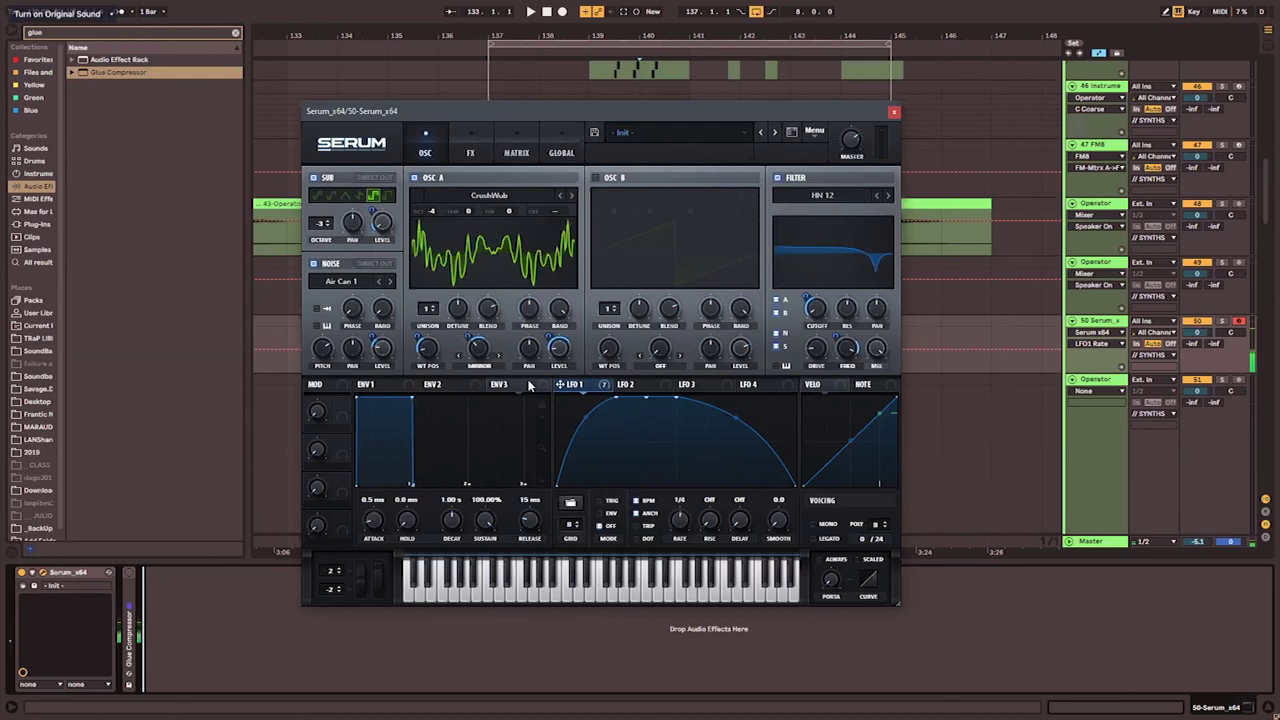
- Enable the EQ effect, set both bands to the peak shape, and modulate the low band's frequency with LFO 1
left_click(474, 136)
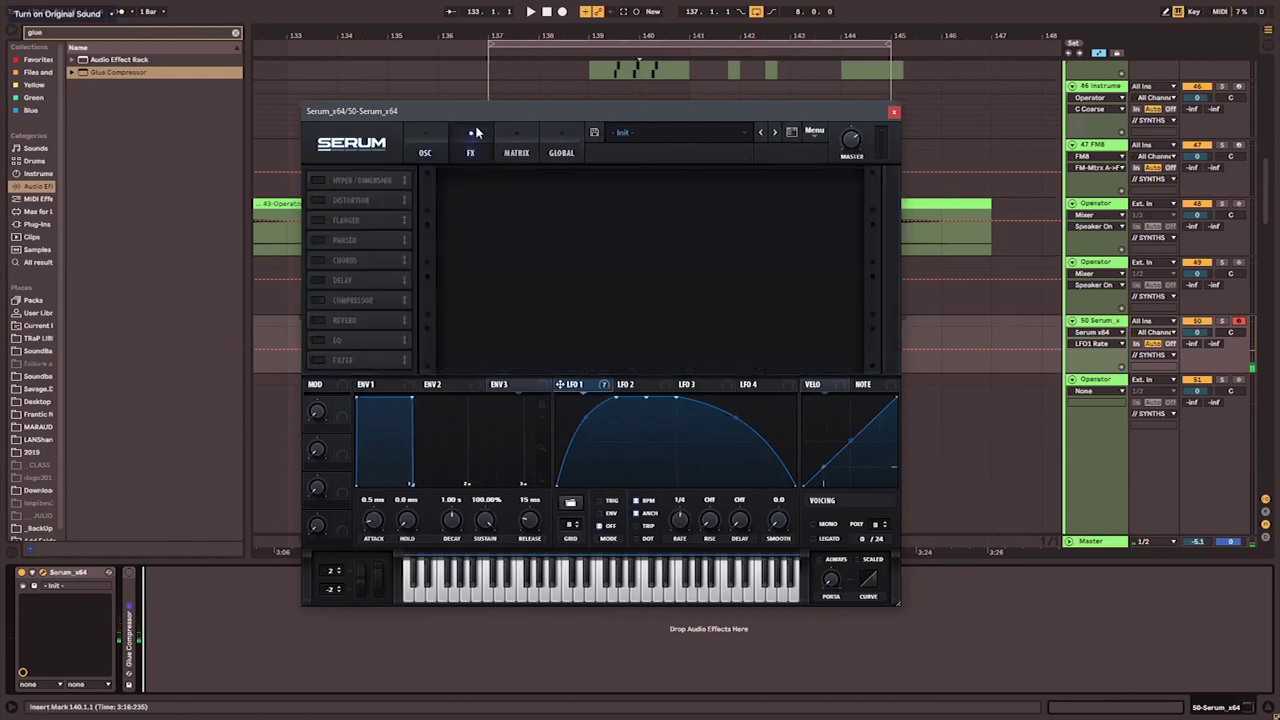
left_click(318, 340)
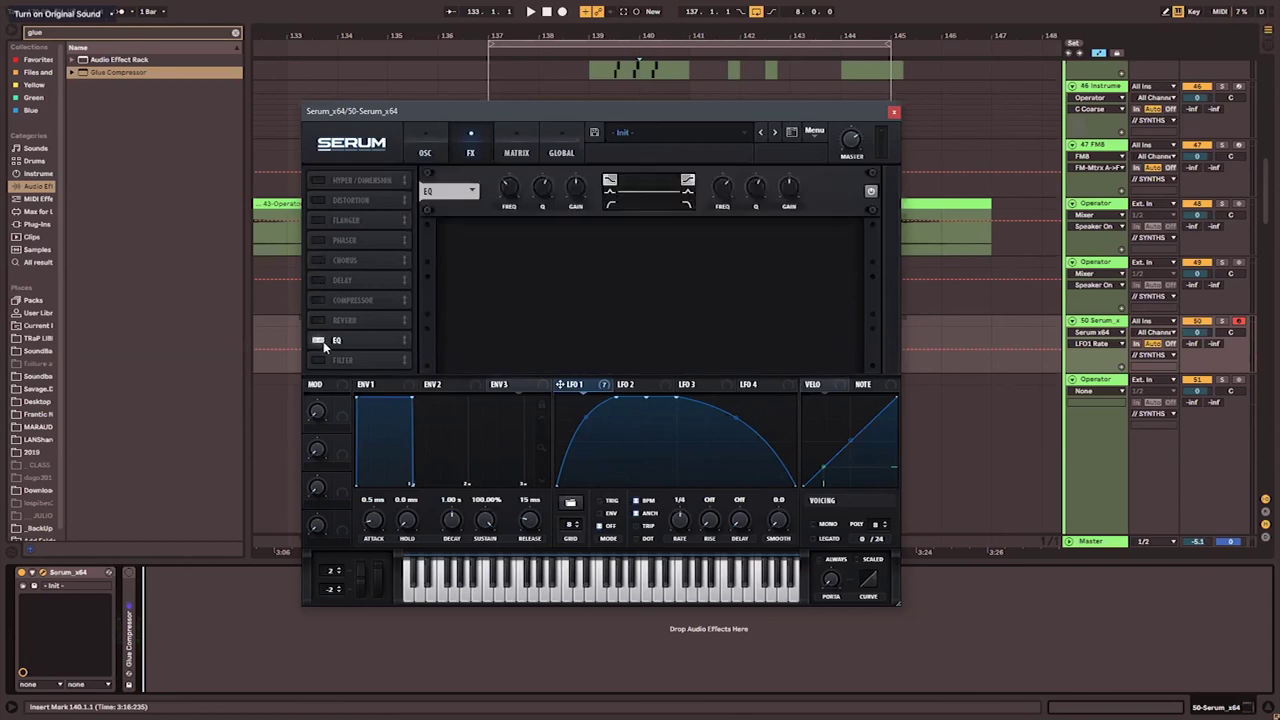
left_click(318, 360)
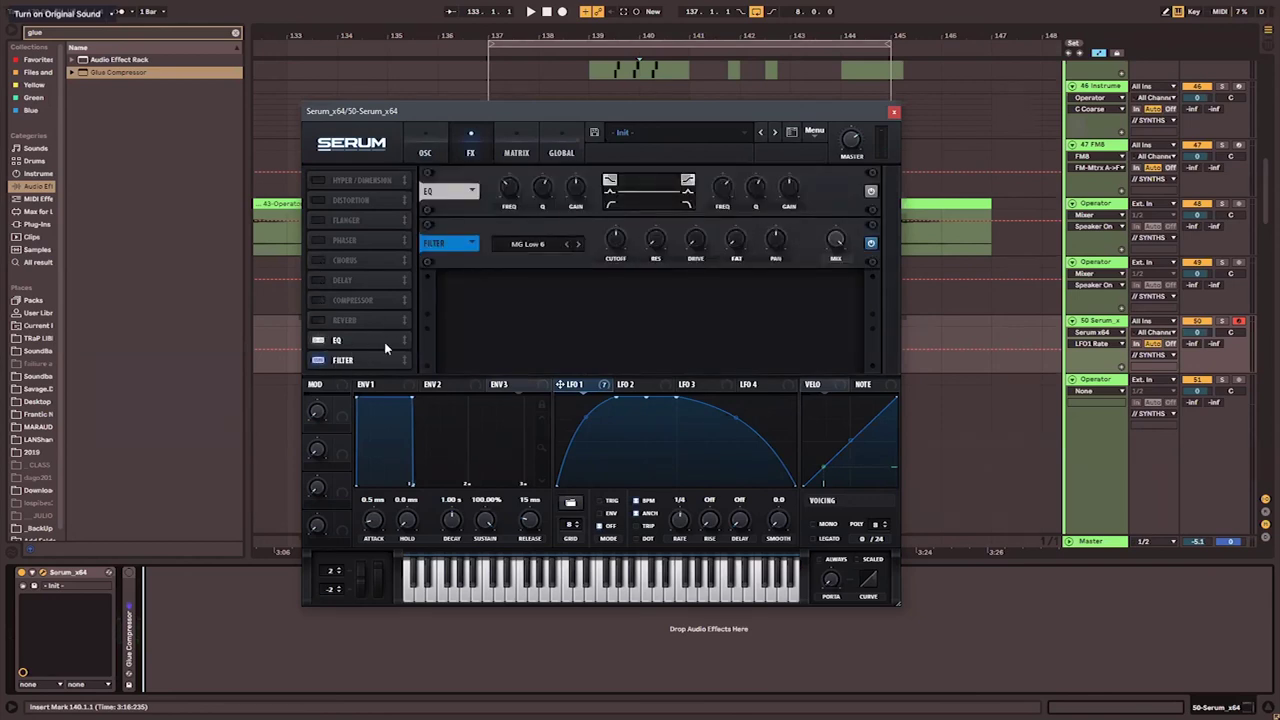
left_click(318, 360)
left_click(610, 191)
left_click(687, 191)
left_click_drag(546, 188, 513, 172)
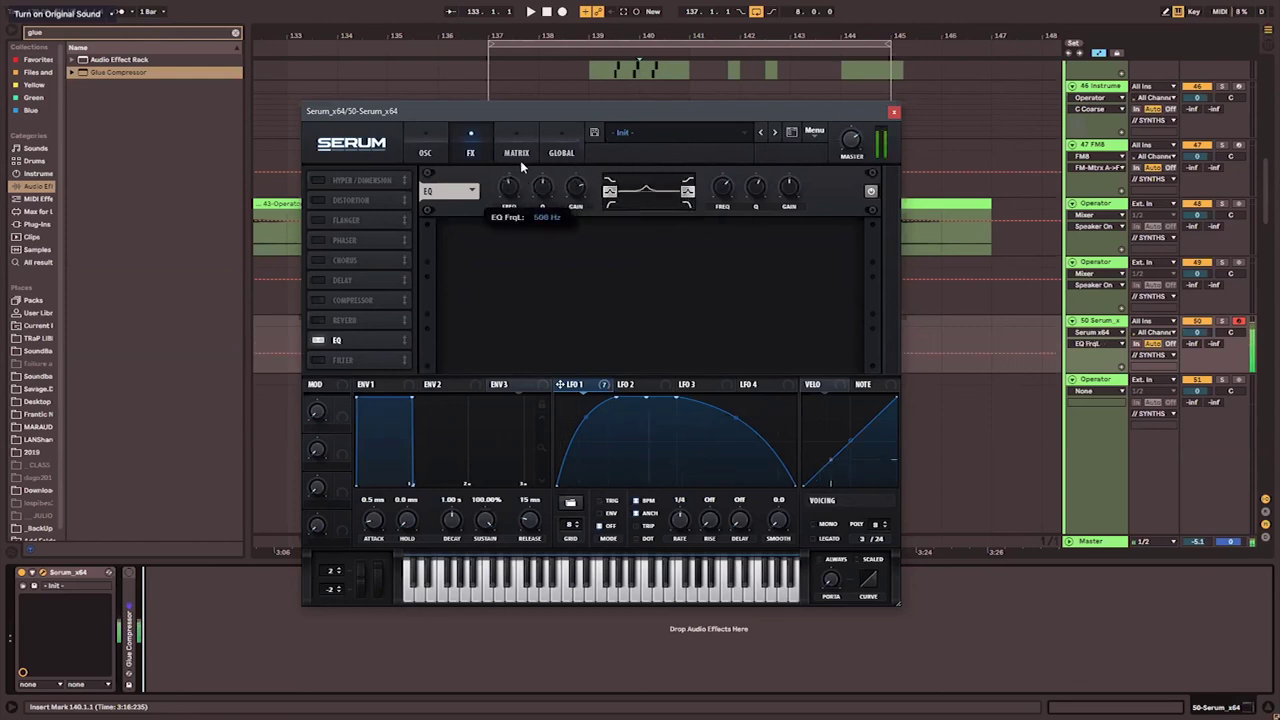
left_click_drag(583, 385, 547, 191)
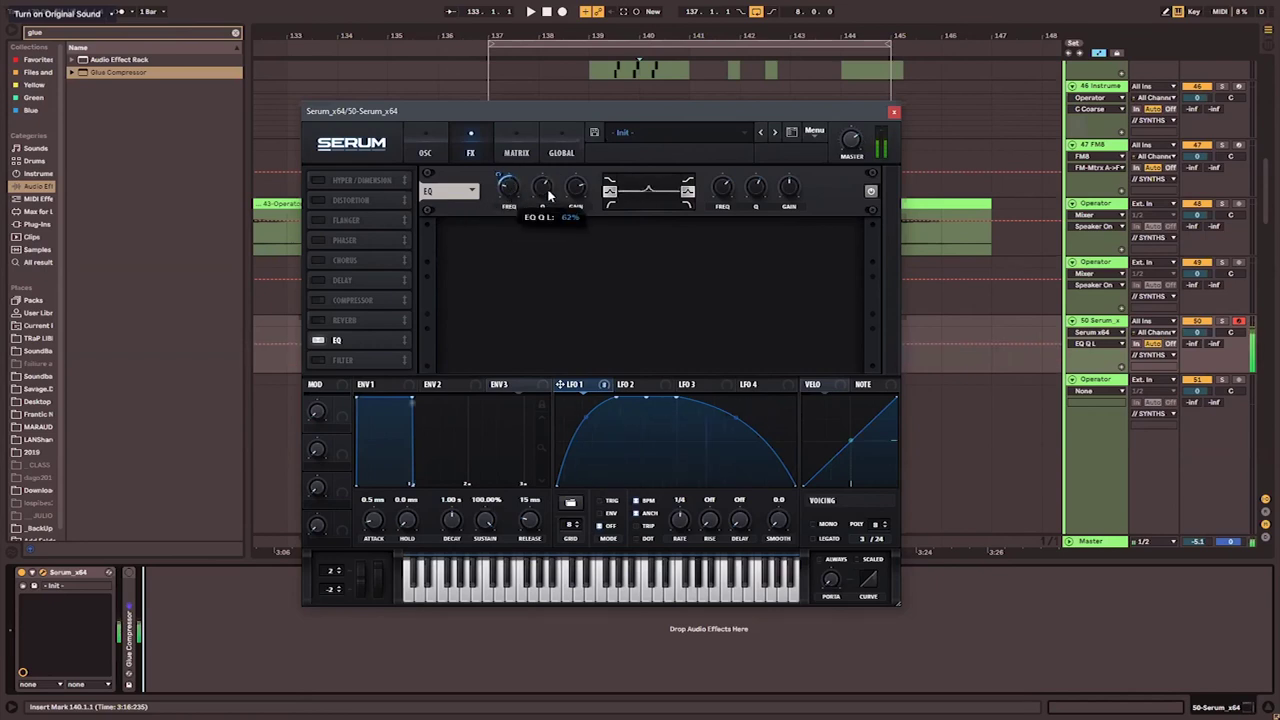
- Enable the filter effect with the Low 6 type and modulate its cutoff with LFO 1
left_click(318, 360)
left_click(579, 246)
left_click(579, 246)
left_click(579, 246)
left_click(579, 246)
left_click(579, 246)
left_click(545, 247)
mouse_move(528, 280)
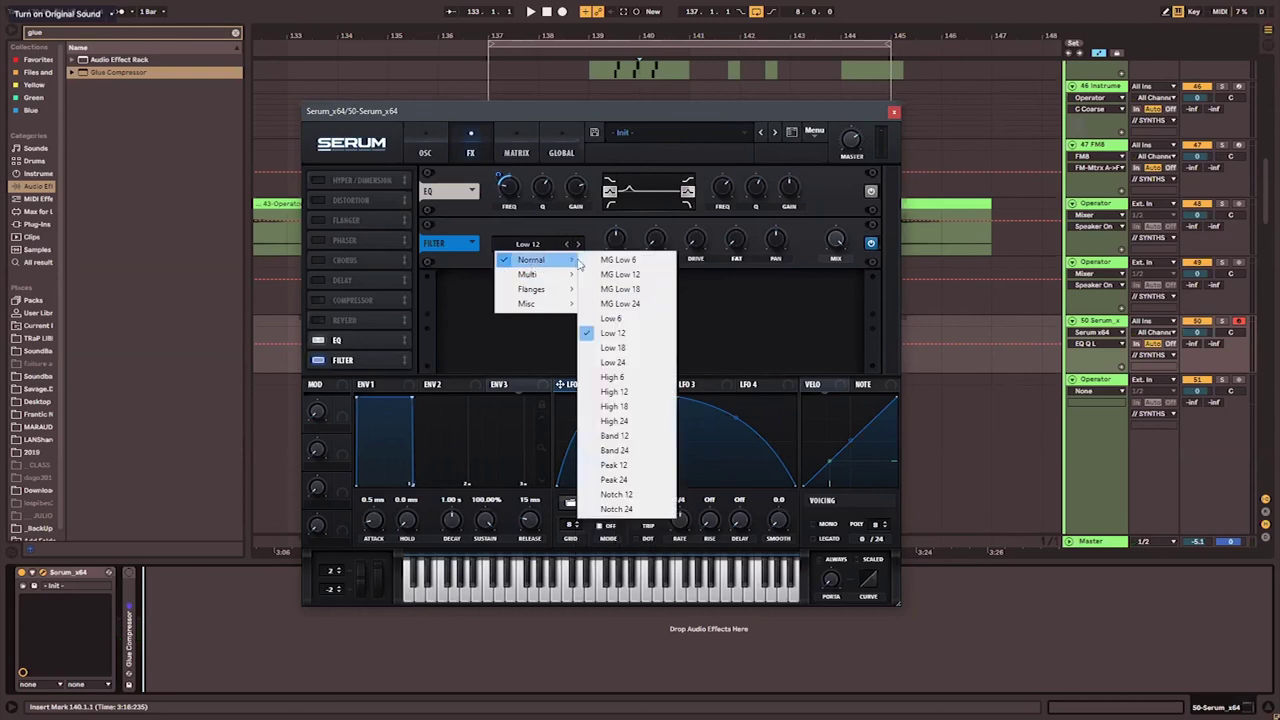
left_click(611, 318)
left_click_drag(576, 385, 610, 241)
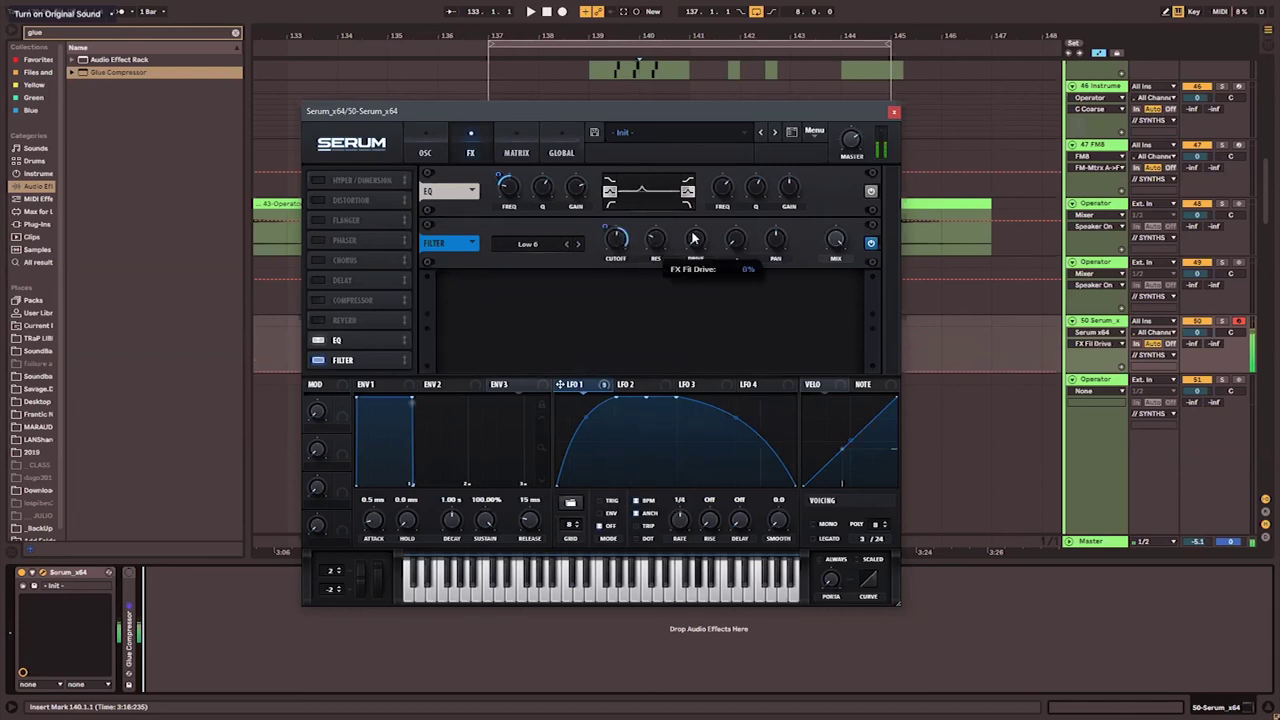
- Enable the Diode 2 distortion with its filter set to post, adjust that filter, and set the mix to about 92%
left_click(320, 181)
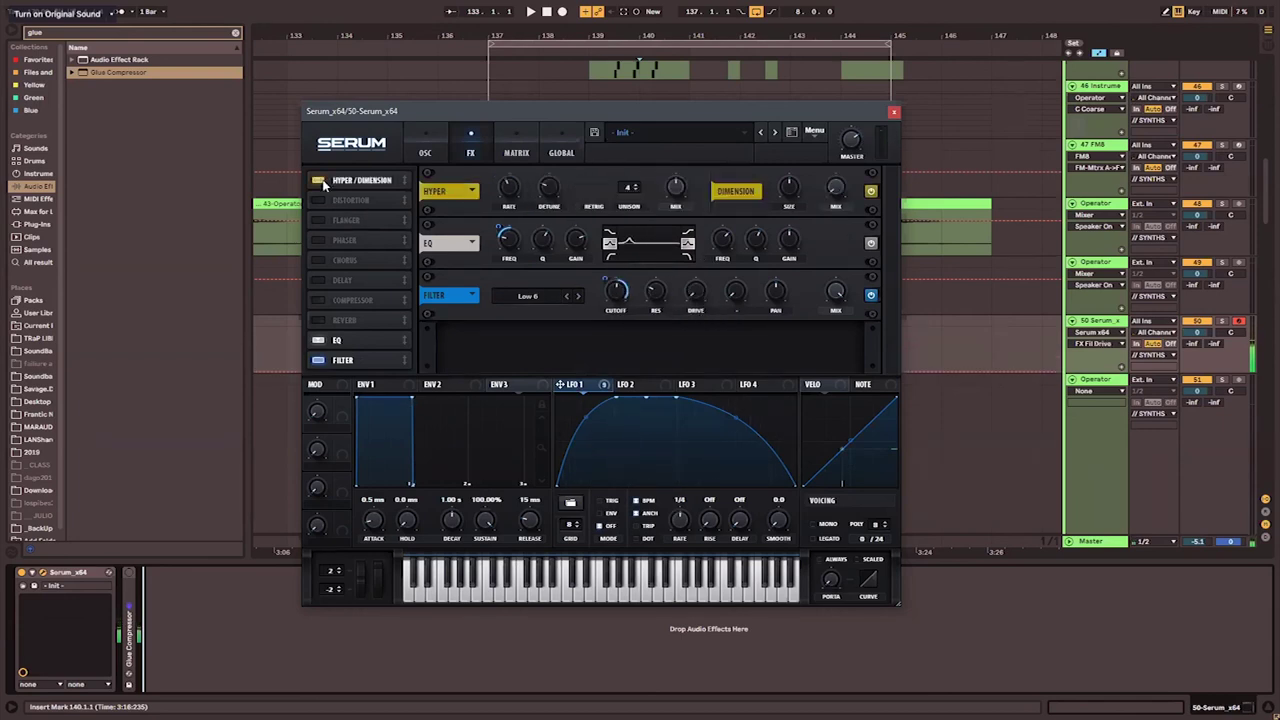
left_click(320, 181)
left_click(318, 200)
left_click(574, 192)
left_click_drag(837, 190, 834, 296)
left_click(602, 206)
left_click_drag(693, 203, 695, 189)
left_click_drag(708, 111, 674, 71)
left_click_drag(660, 152, 632, 153)
left_click_drag(802, 149, 812, 53)
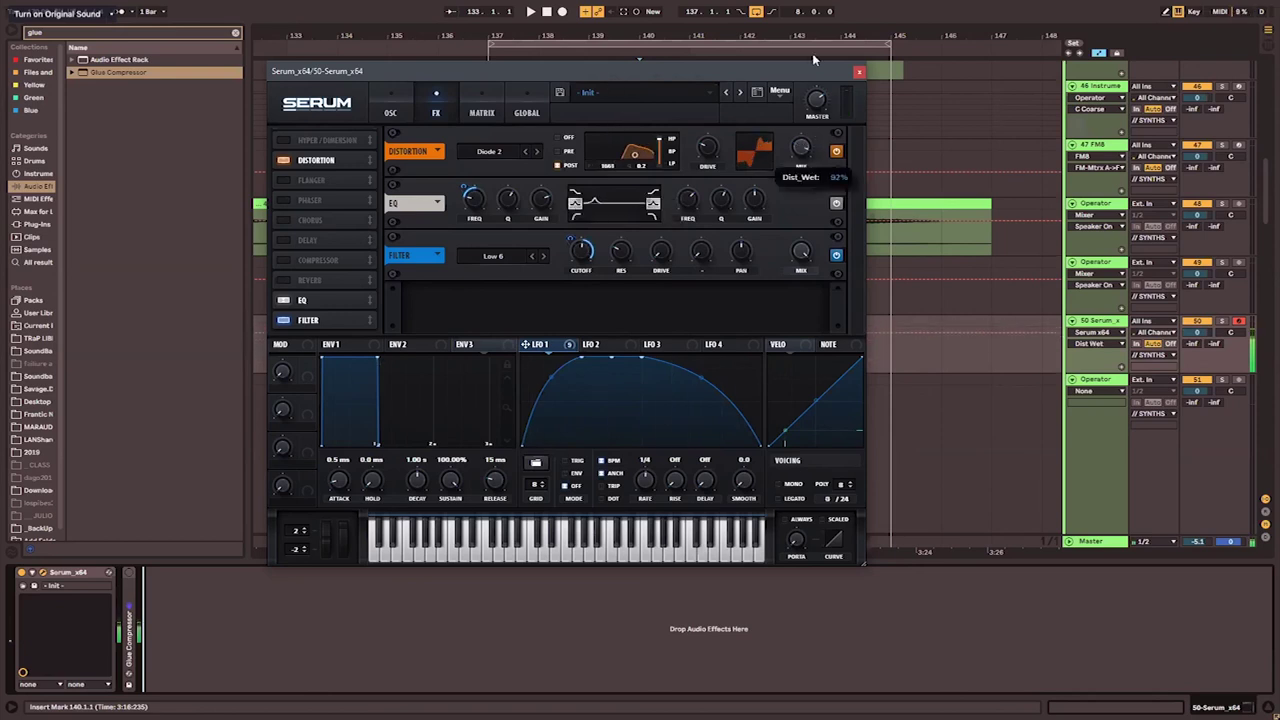
- Modulate the distortion filter's frequency with LFO 1 and set the filter to about 226 Hz with a Q of 1.3
left_click_drag(625, 158, 614, 210)
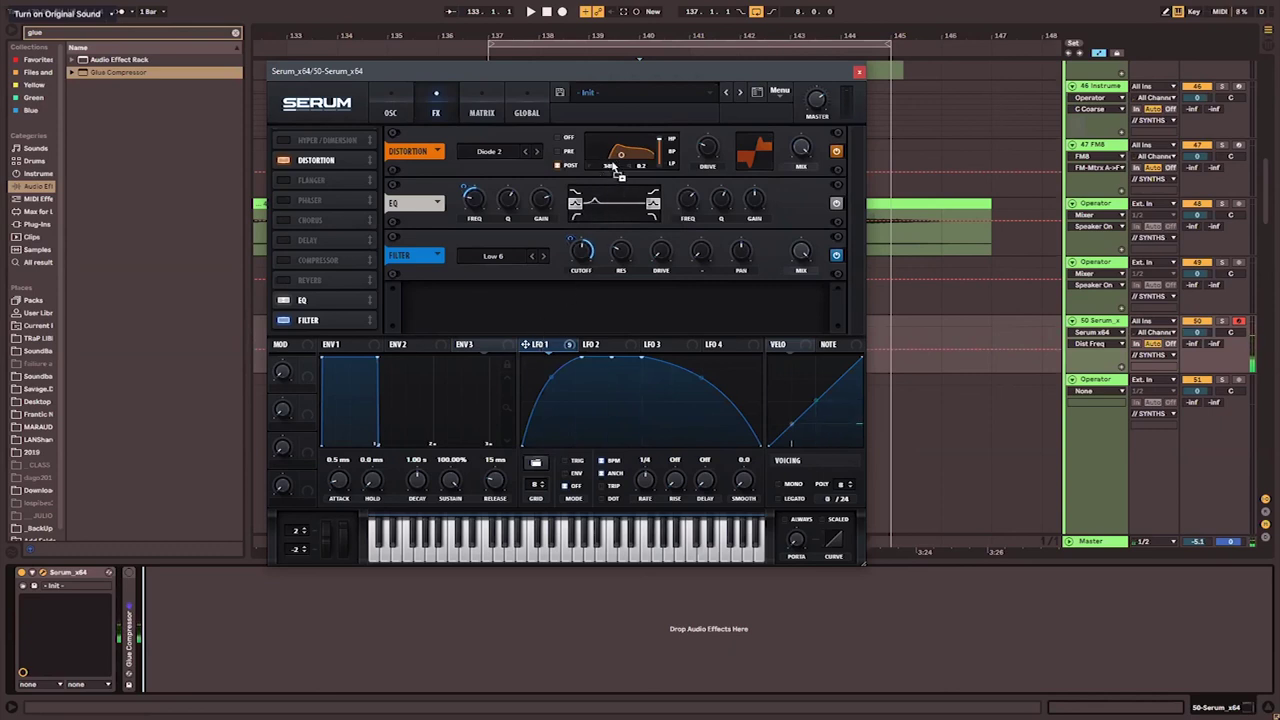
left_click_drag(616, 168, 602, 217)
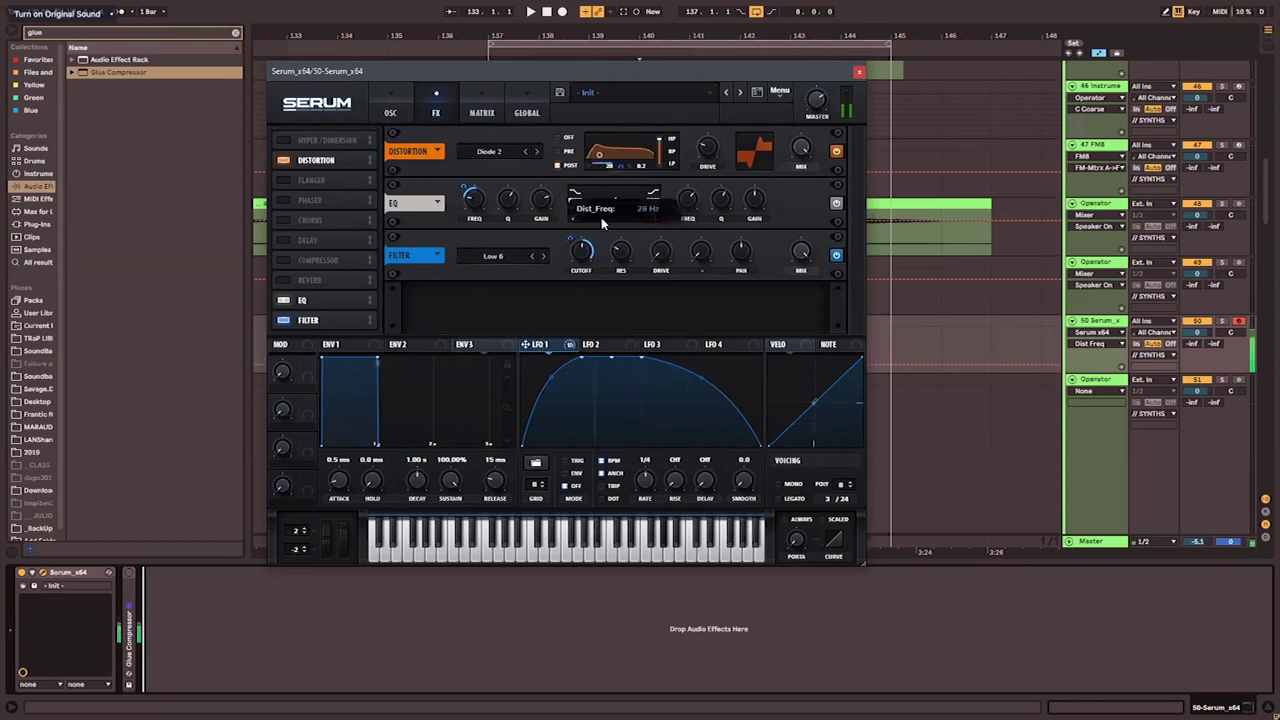
left_click_drag(607, 168, 606, 192)
left_click(801, 148)
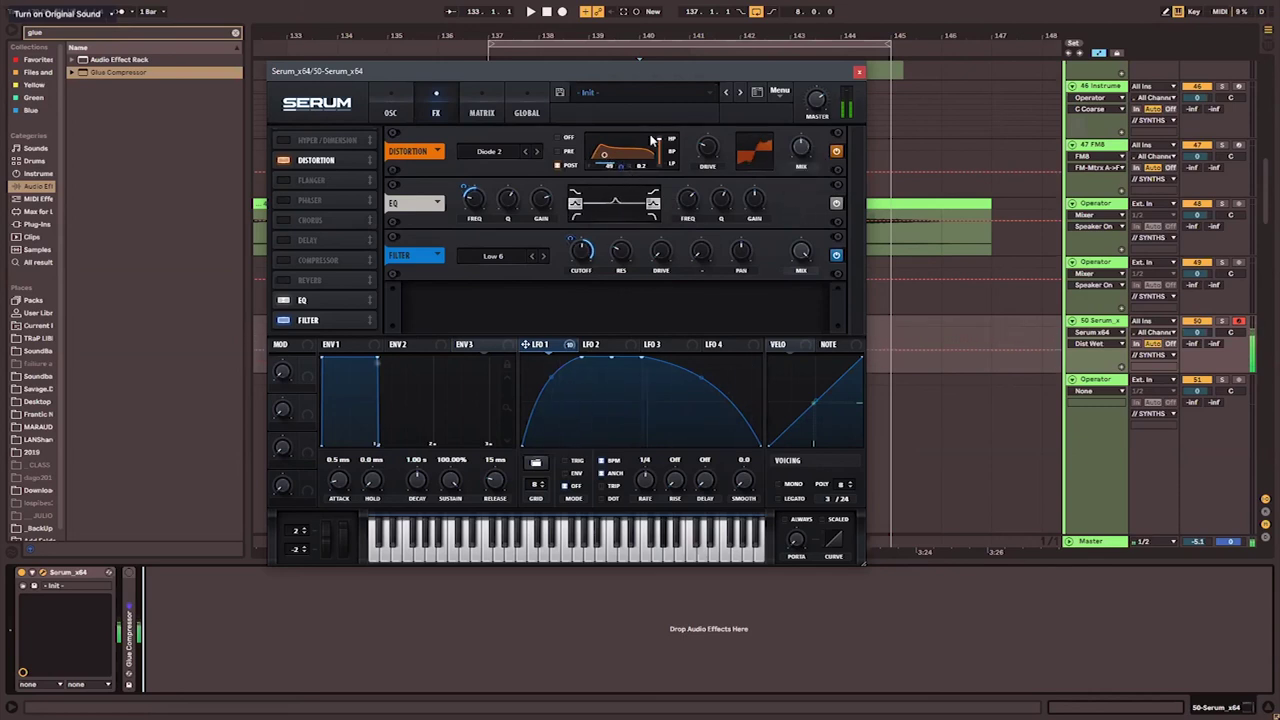
left_click_drag(612, 165, 616, 143)
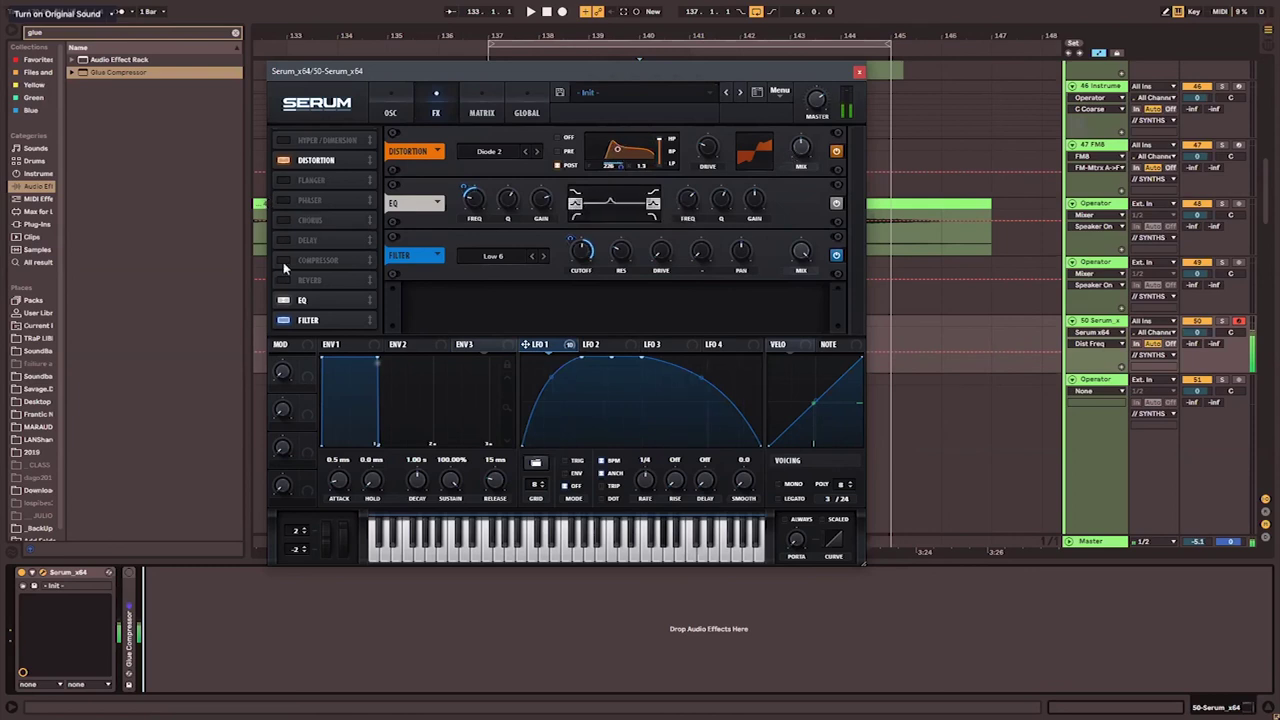
- Enable the phaser, adjust its depth and feedback, and modulate its frequency with LFO 1 running at a 1/2 rate
mouse_move(644, 482)
left_mouse_down()
mouse_move(643, 447)
mouse_move(643, 494)
mouse_move(649, 466)
left_mouse_up()
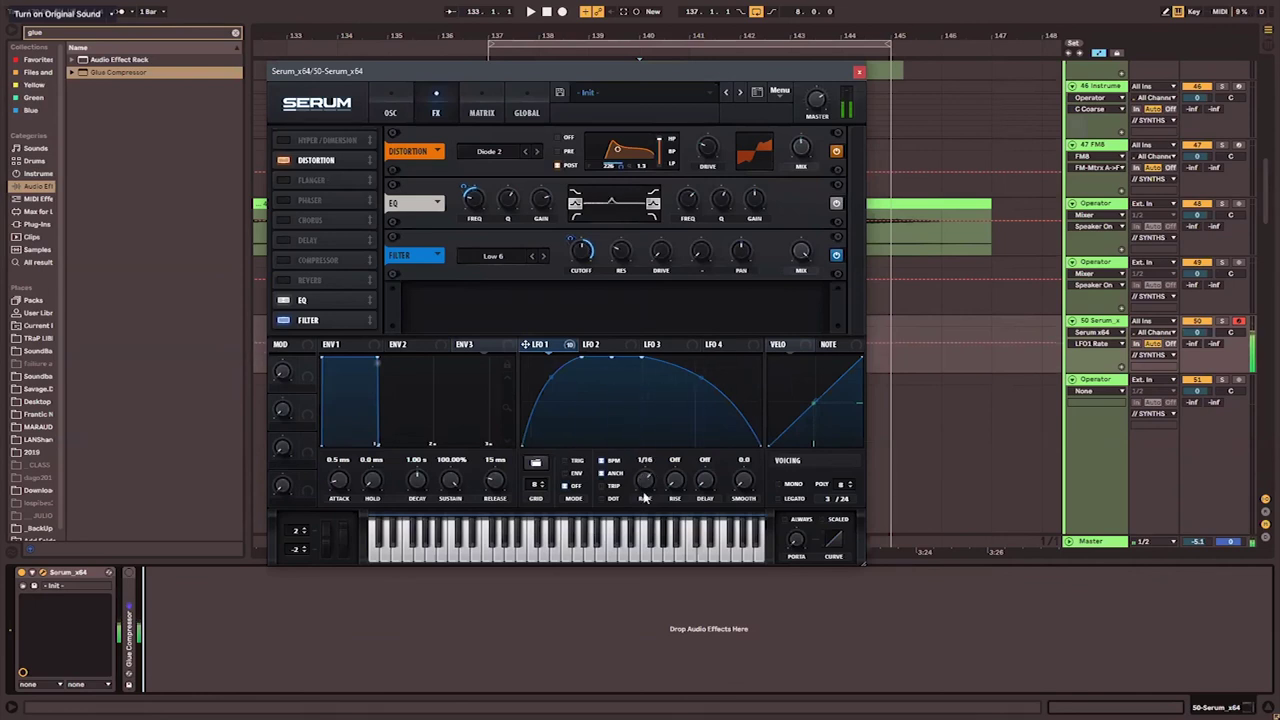
left_click(283, 202)
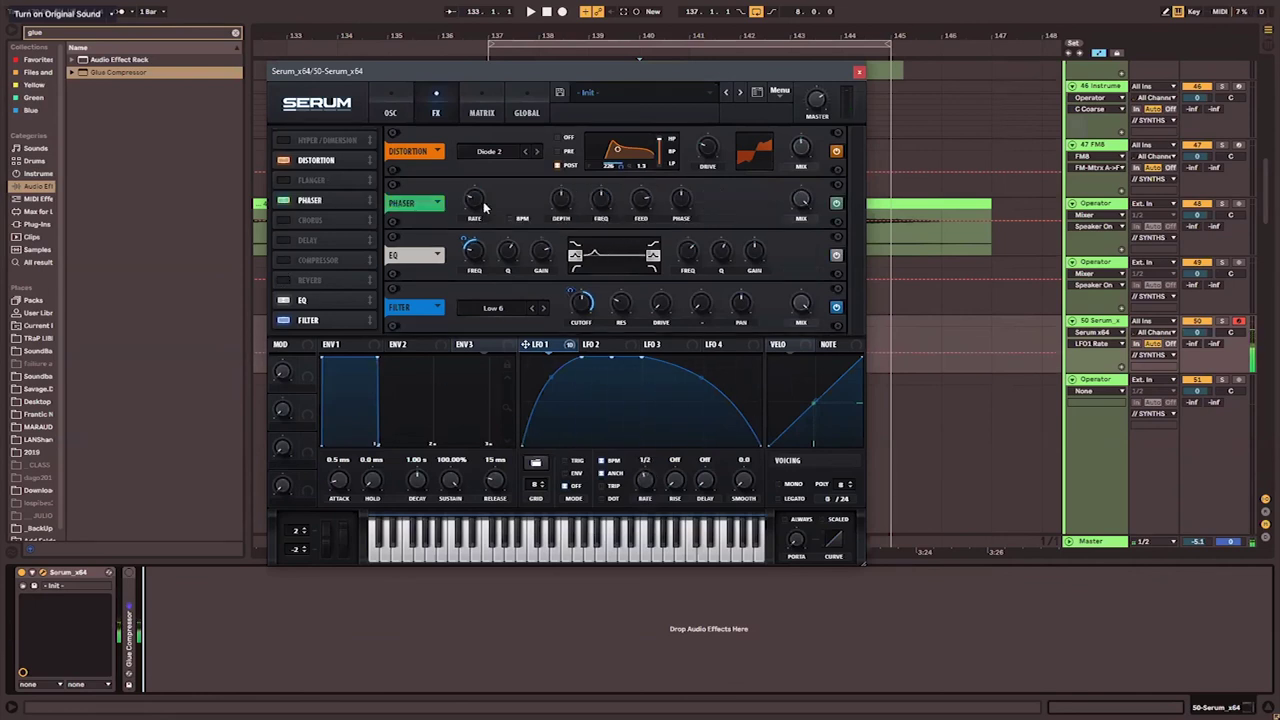
left_click_drag(563, 202, 618, 300)
left_click_drag(642, 198, 642, 340)
left_click_drag(525, 344, 600, 199)
left_click_drag(586, 248, 587, 258)
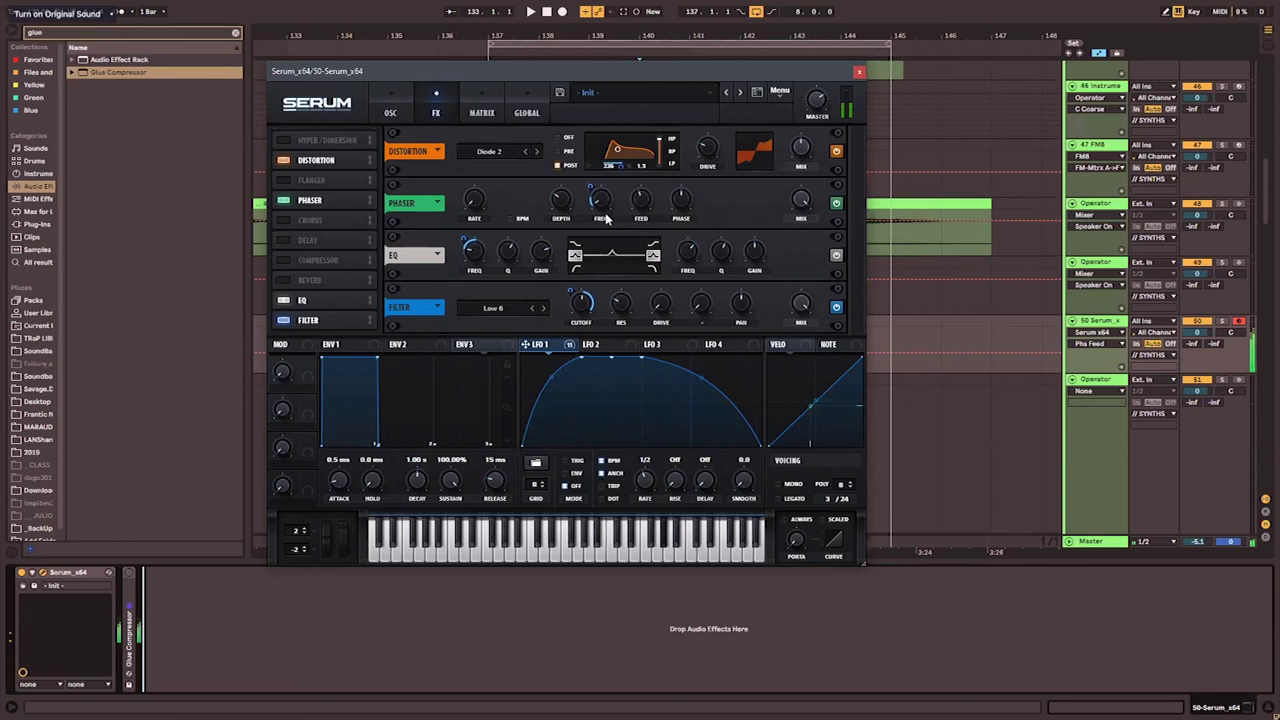
left_click(642, 488)
left_click_drag(656, 511, 652, 492)
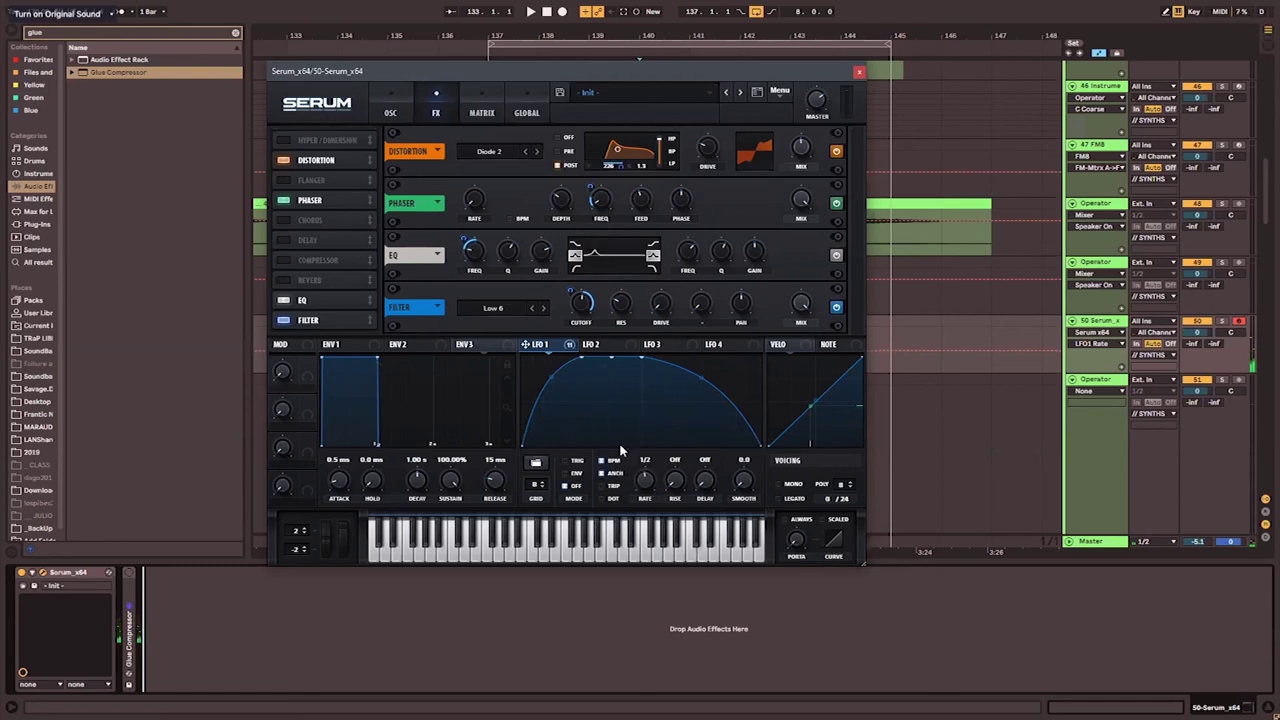
- Check the list of LFO 1's modulation destinations and slow its rate to one bar
left_click(568, 346)
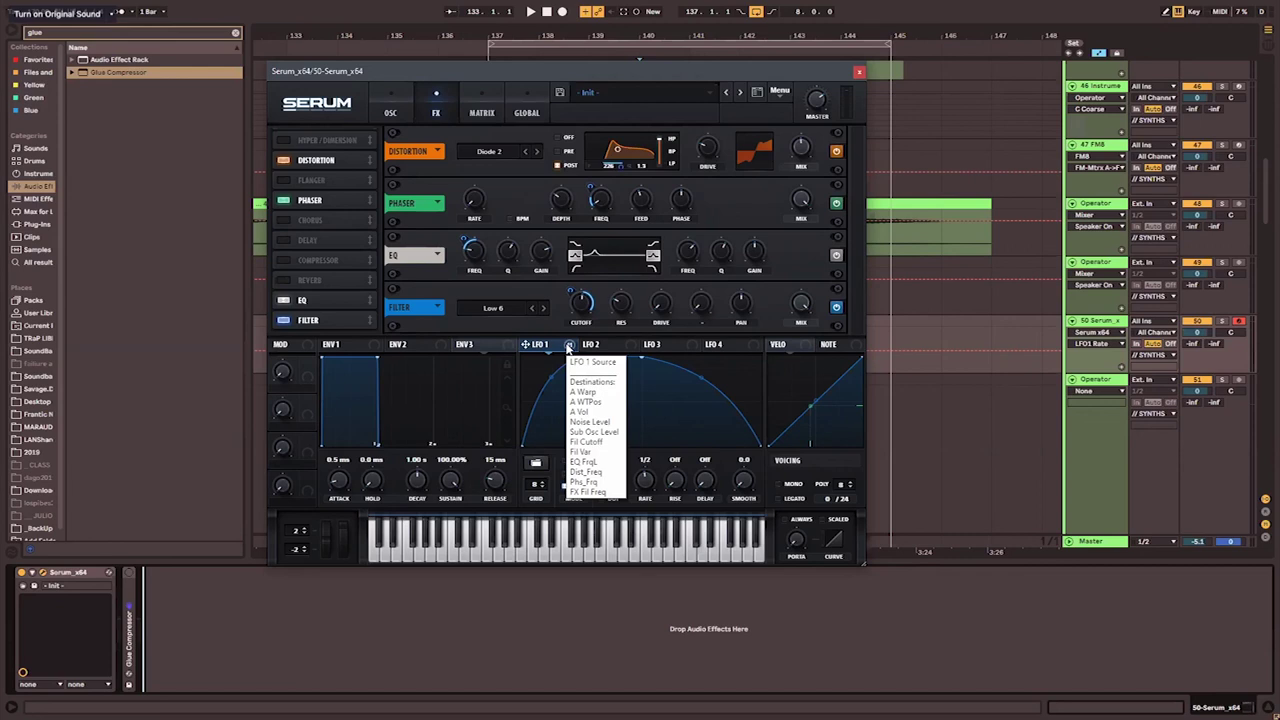
left_click(568, 345)
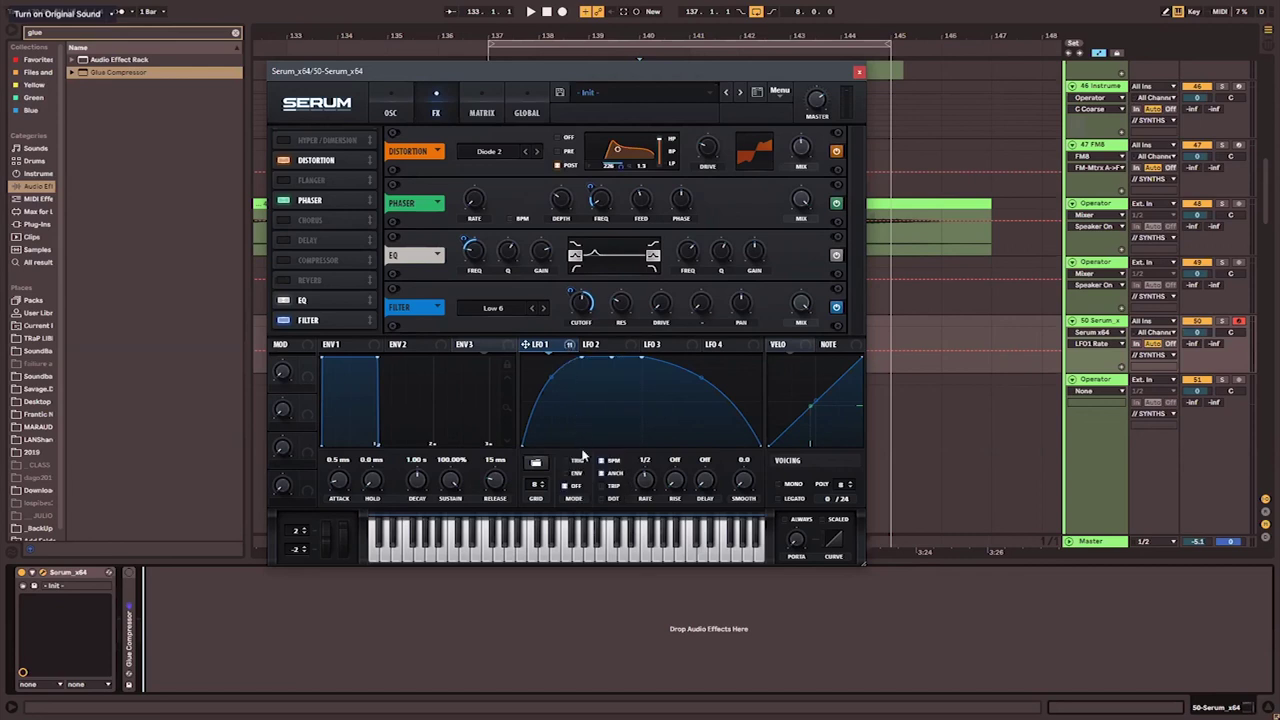
mouse_move(597, 490)
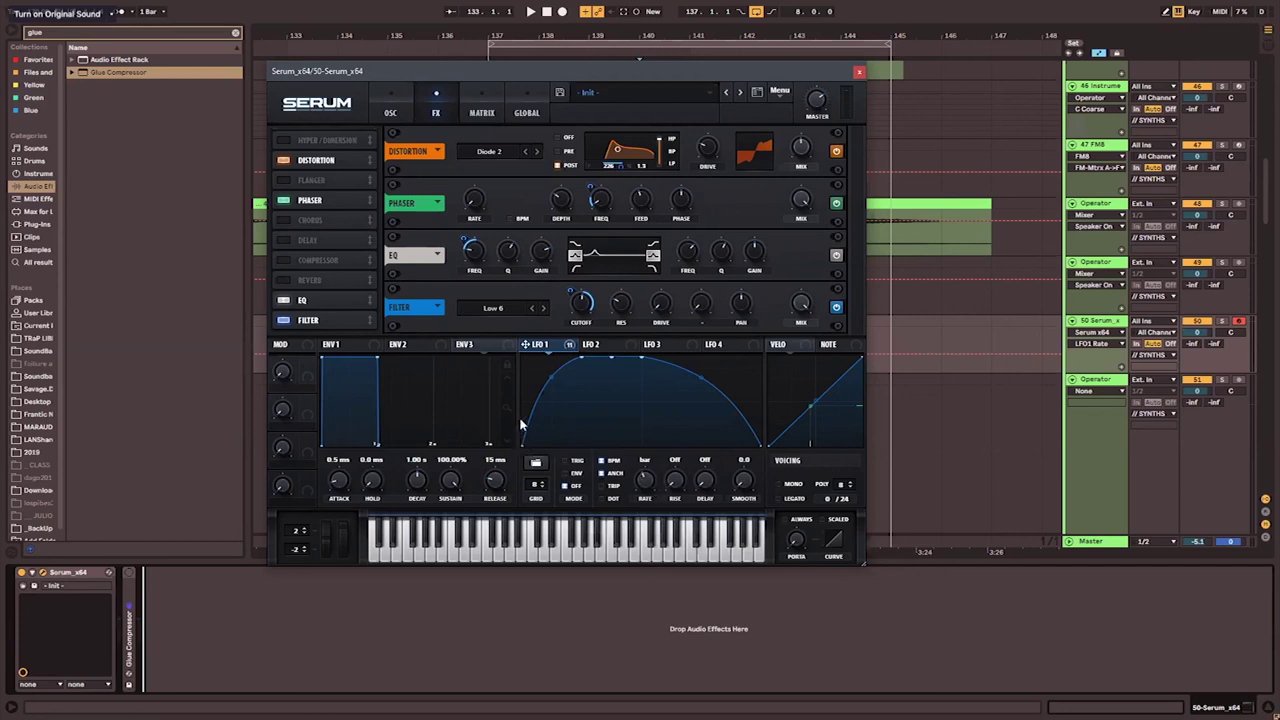
left_click(284, 374)
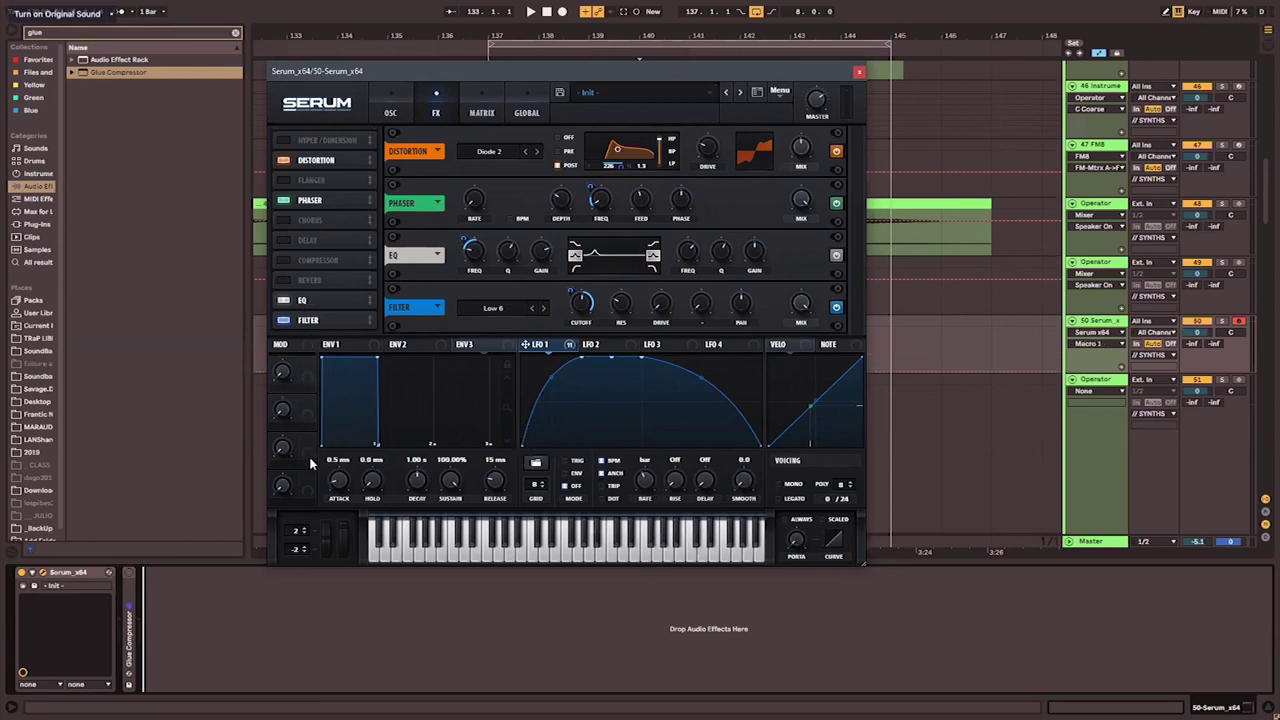
left_click_drag(305, 482, 421, 487)
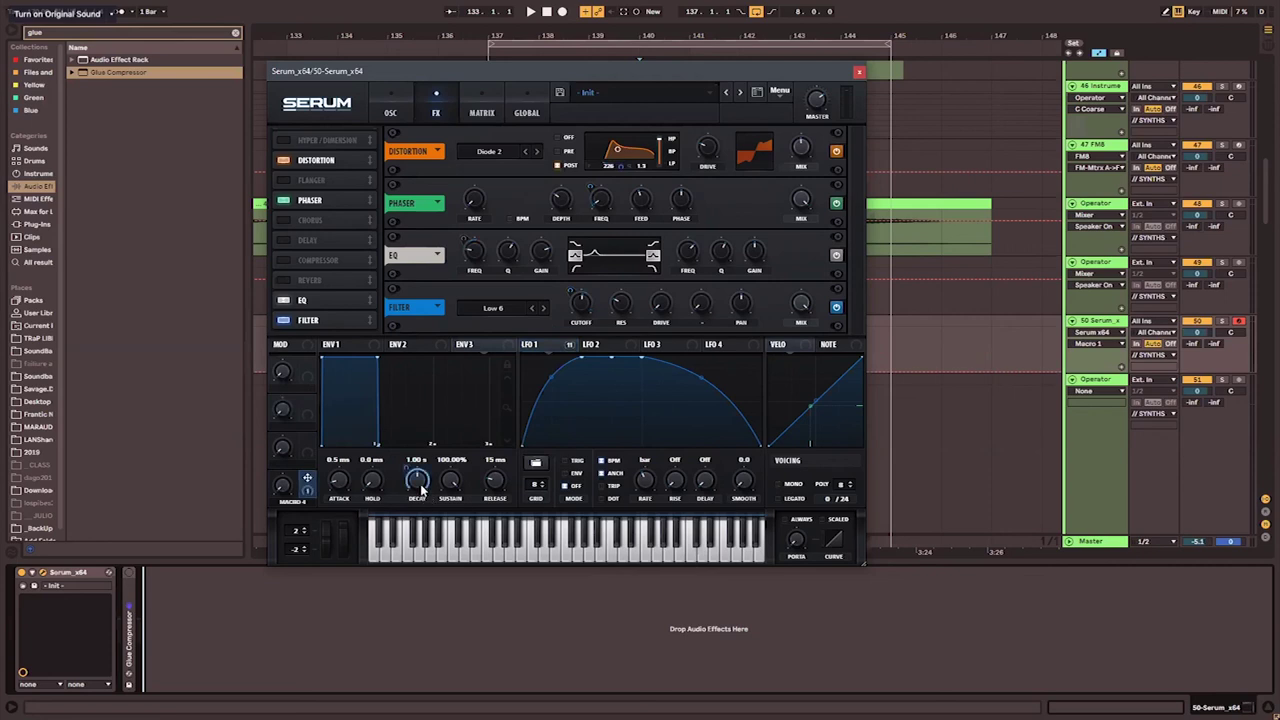
right_click(418, 484)
left_click(452, 487)
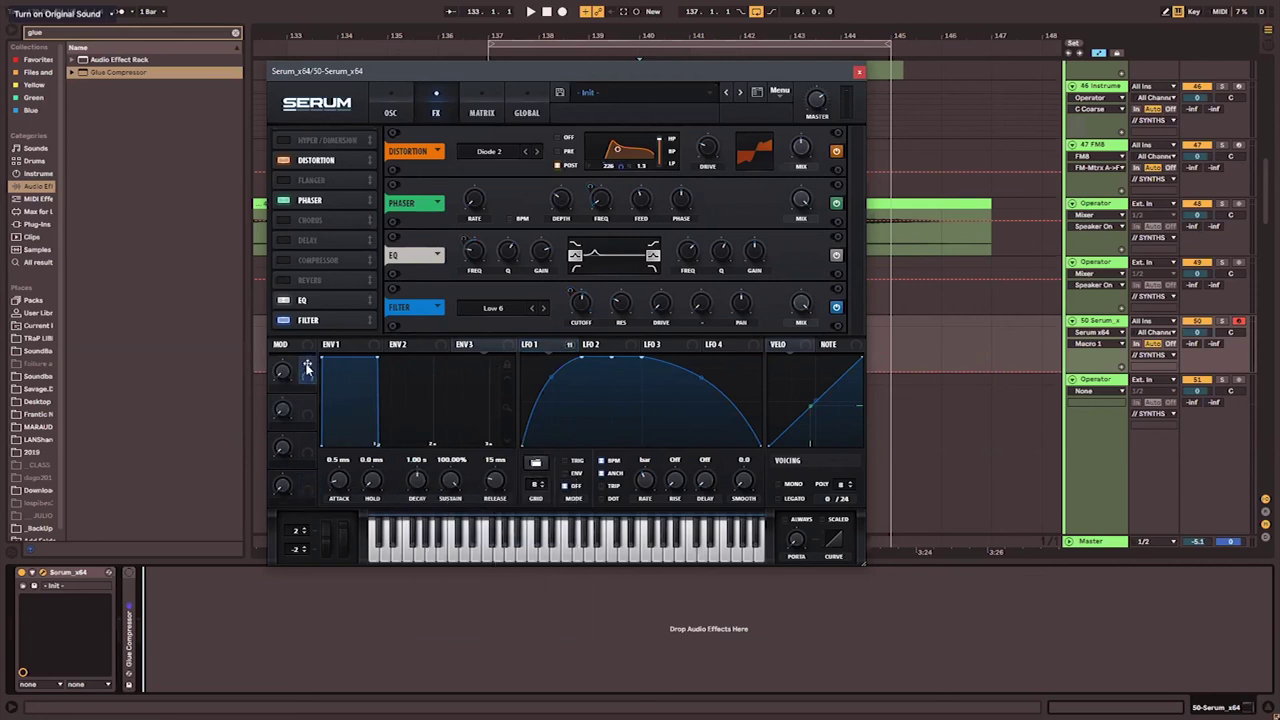
- Assign Macro 1 to LFO 1's rate, adjust the macro's value, and reduce the modulation depth on the rate
left_click_drag(340, 371, 653, 487)
left_click_drag(290, 372, 298, 340)
left_click_drag(649, 491, 651, 482)
left_click(285, 374)
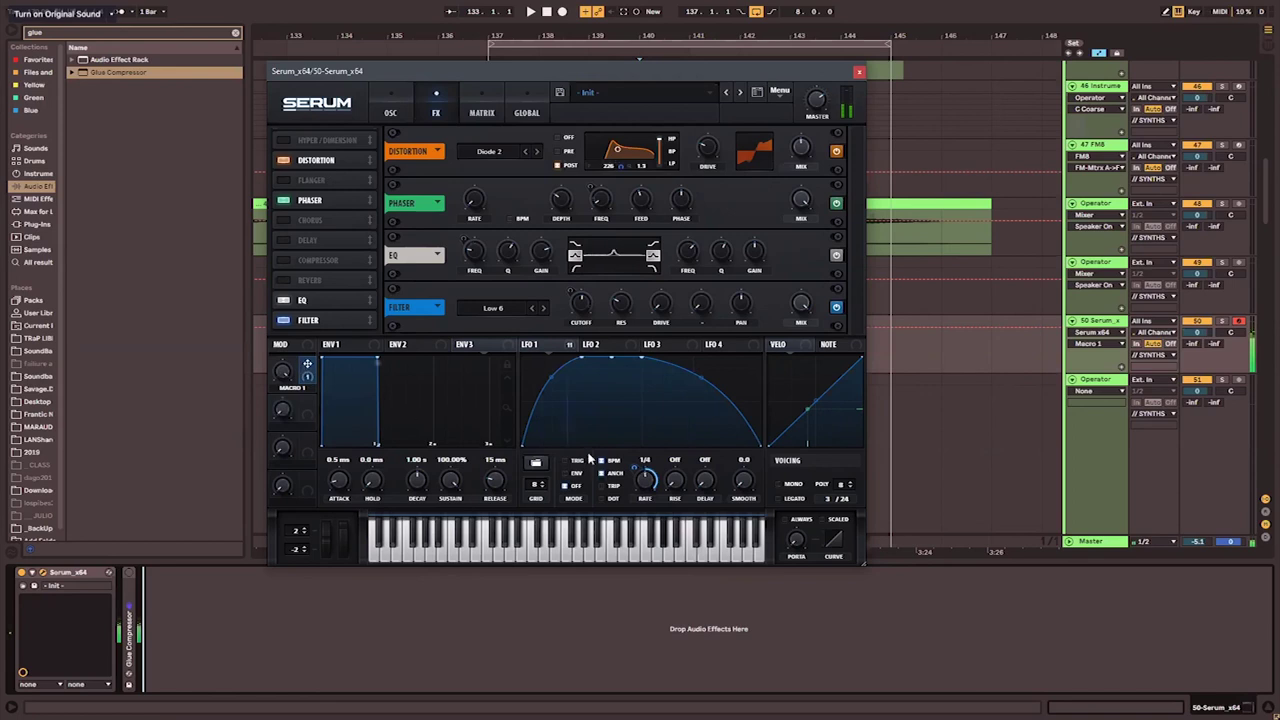
left_click_drag(636, 472, 629, 499)
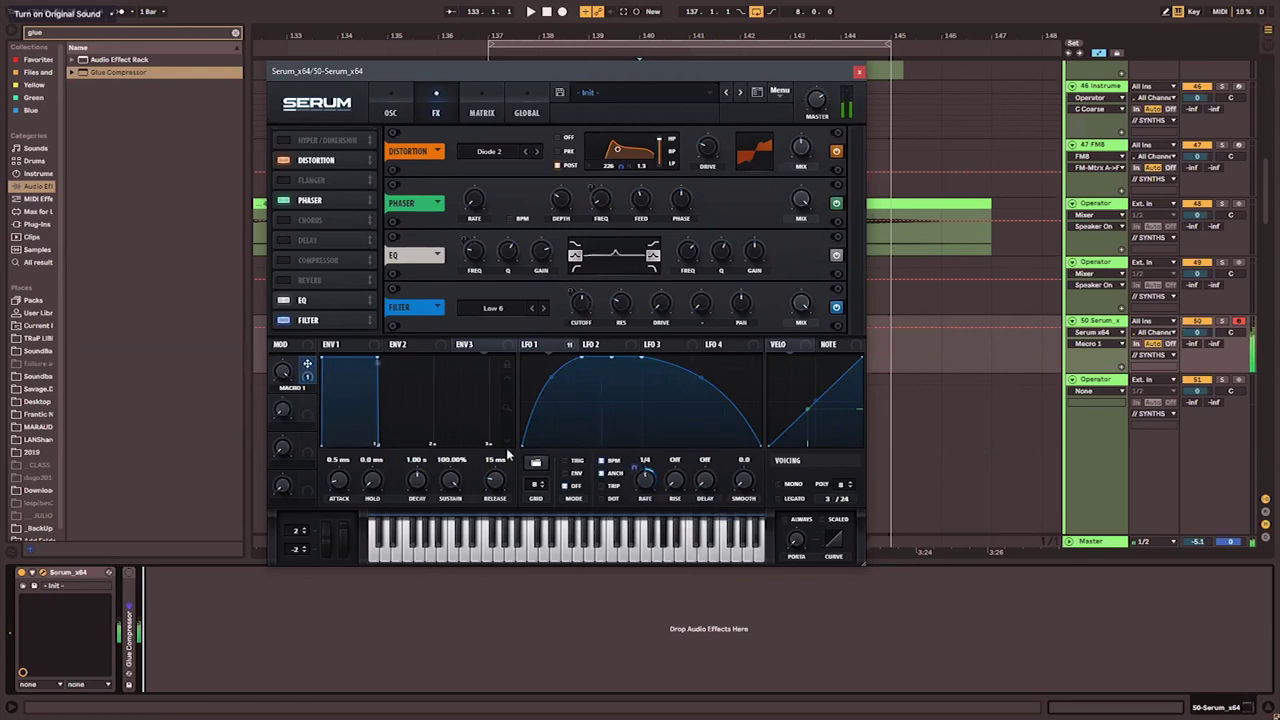
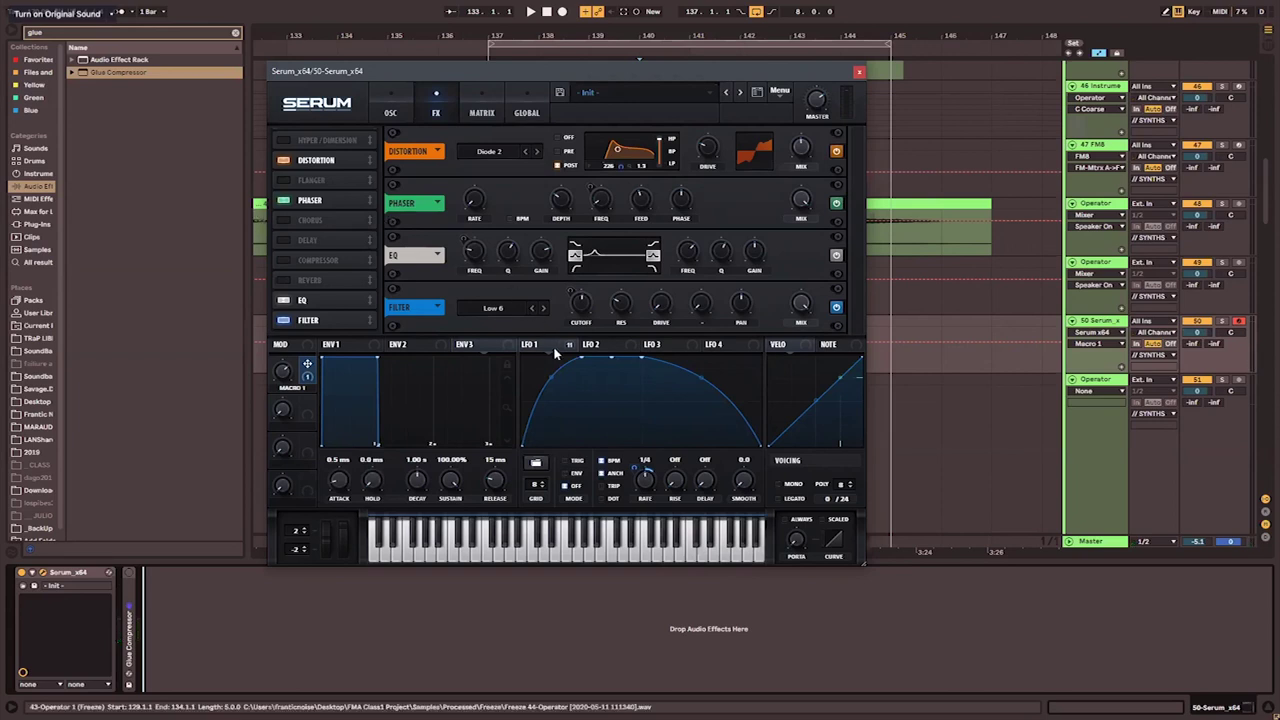
- Compare the LFO 1 and LFO 2 views to examine how LFO 2 could be routed to LFO 1's rate
left_click(605, 343)
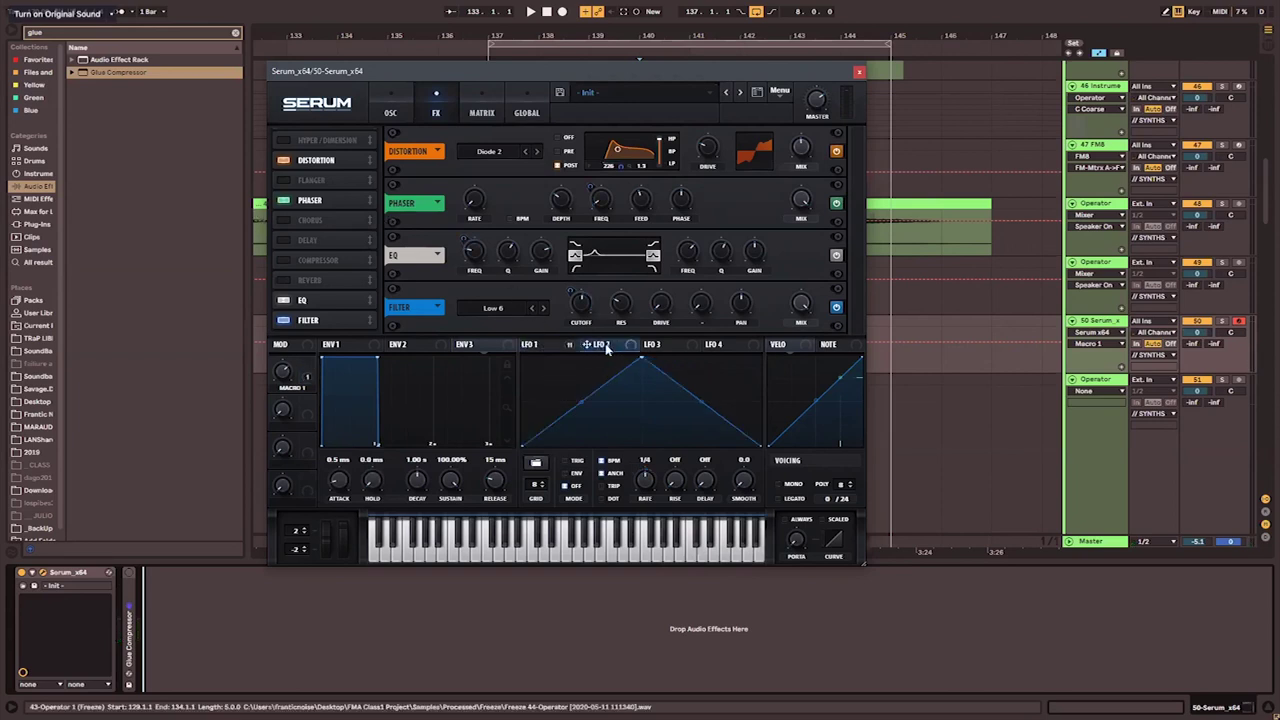
left_click(543, 347)
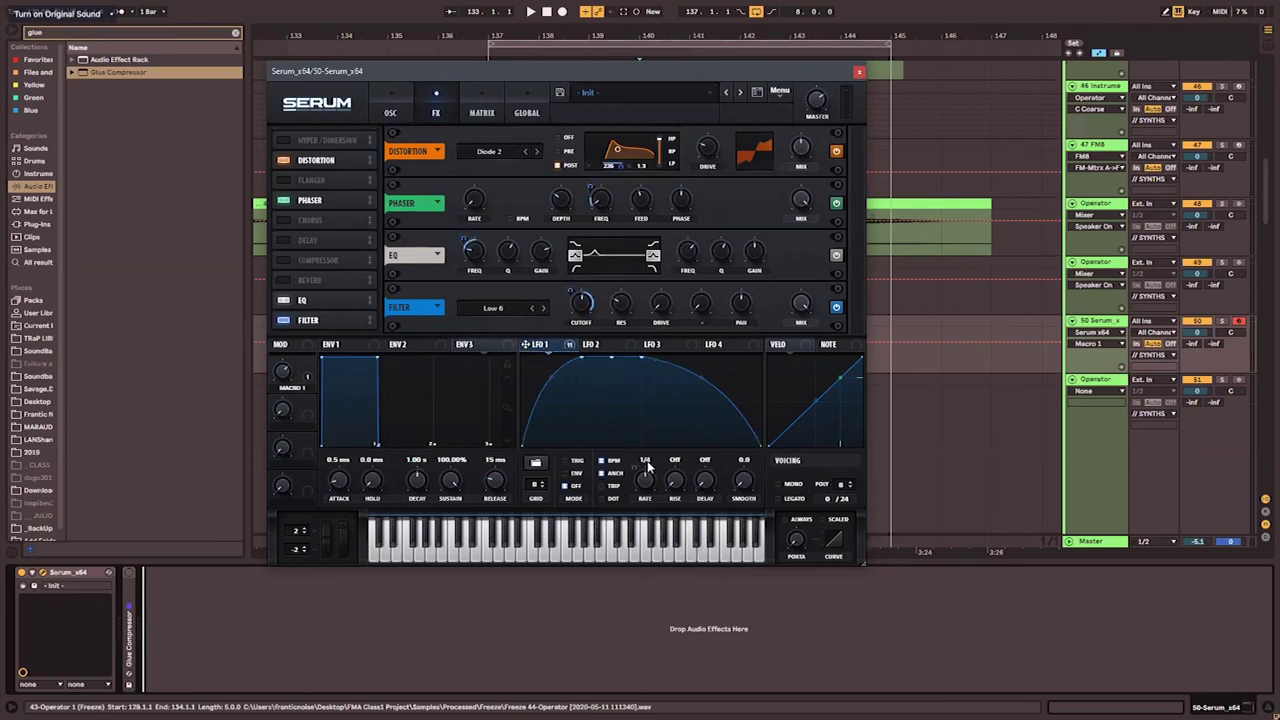
left_click(597, 345)
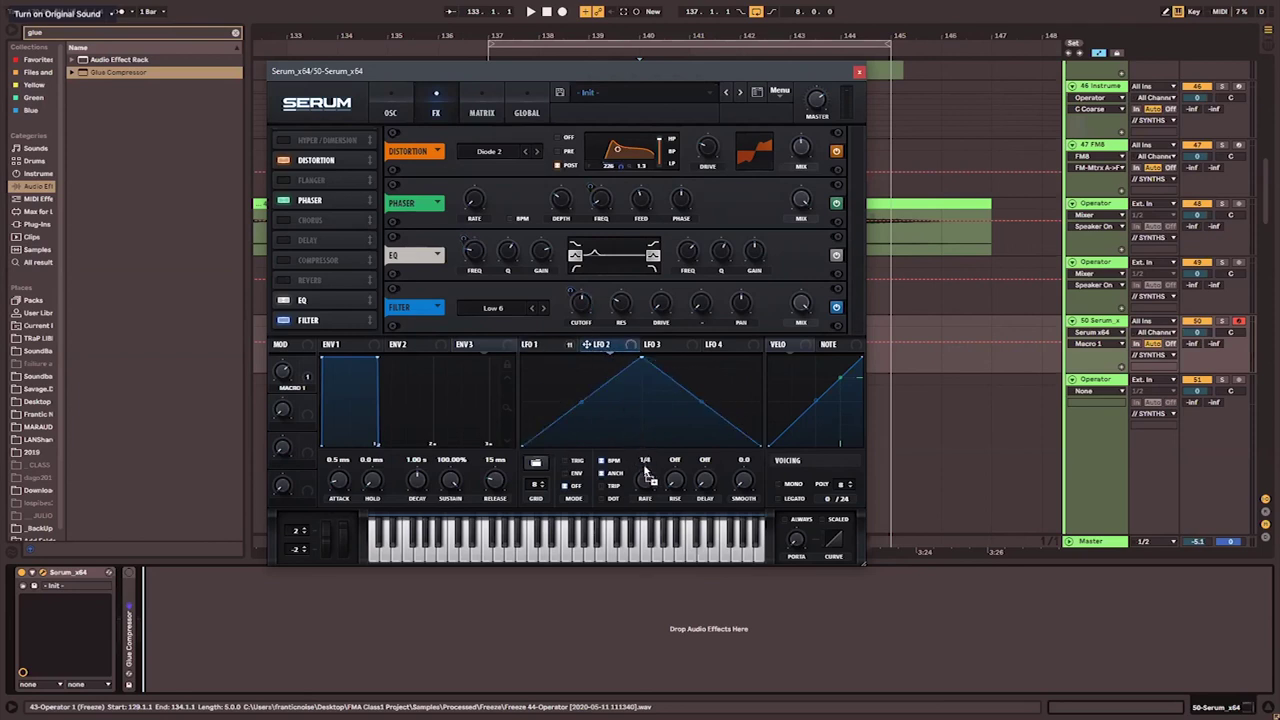
left_click(543, 345)
left_click(612, 347)
left_click(543, 345)
left_click(630, 349)
left_click(557, 347)
left_click(600, 345)
left_click(540, 345)
- Add a modulation matrix row with LFO 2 as source and LFO1 Rate as destination
left_click(483, 108)
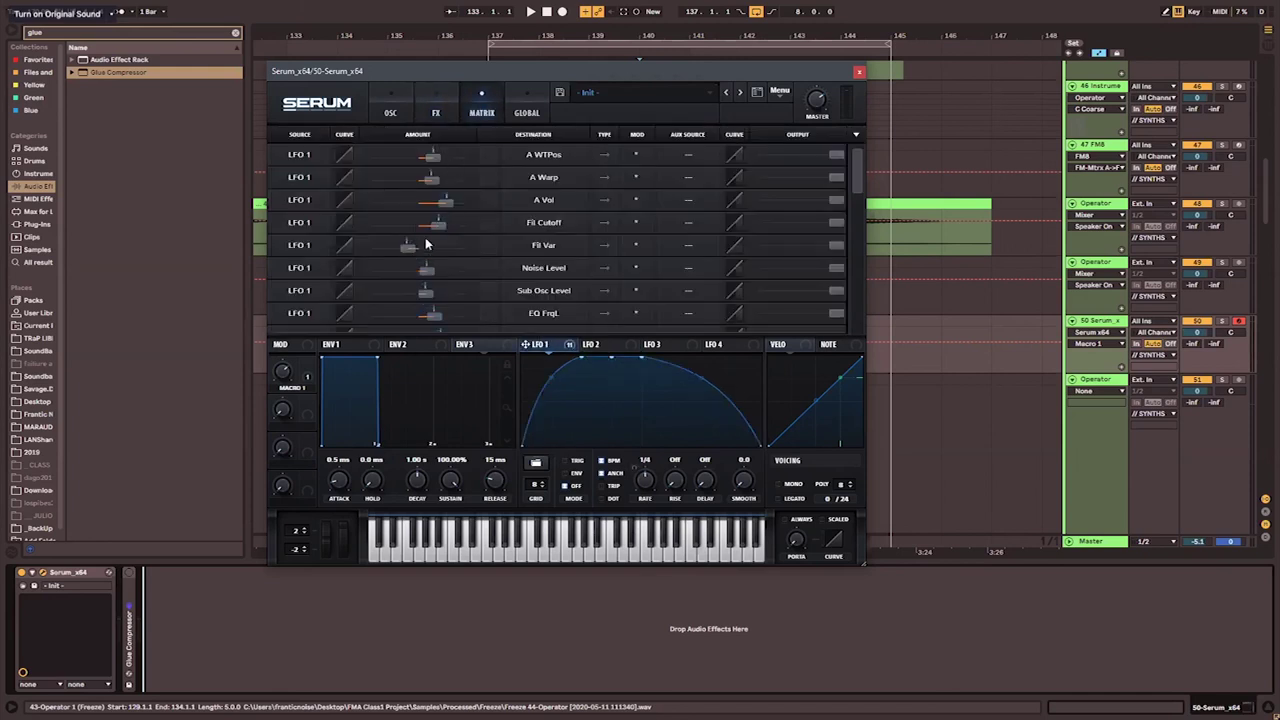
mouse_move(858, 185)
left_mouse_down()
mouse_move(852, 226)
mouse_move(856, 157)
mouse_move(848, 205)
left_mouse_up()
left_click(300, 290)
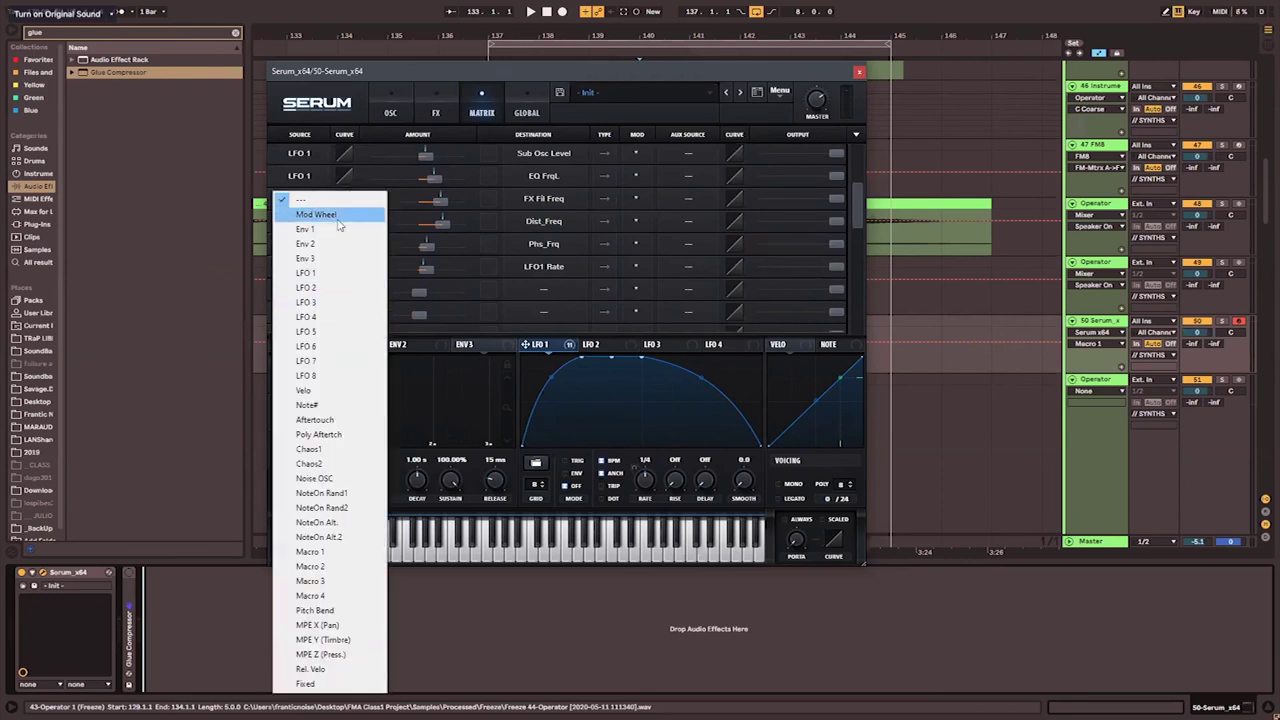
left_click(334, 287)
left_click(500, 296)
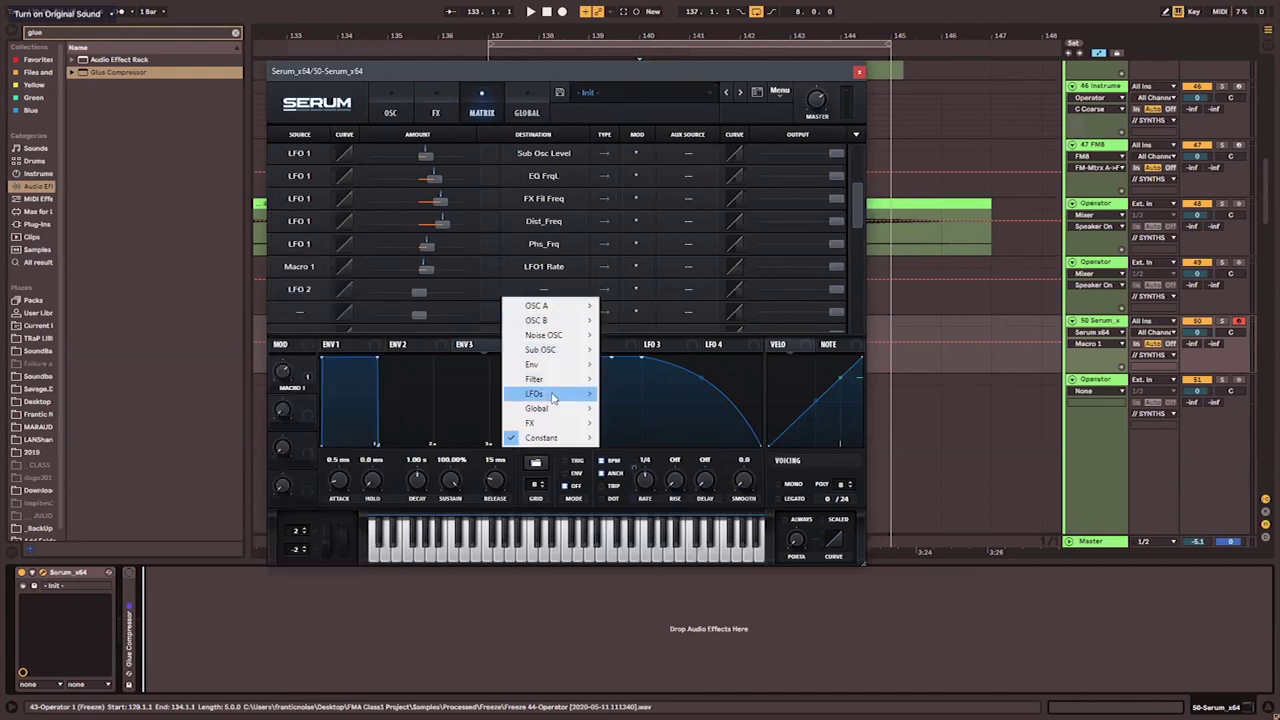
mouse_move(545, 393)
left_click(640, 392)
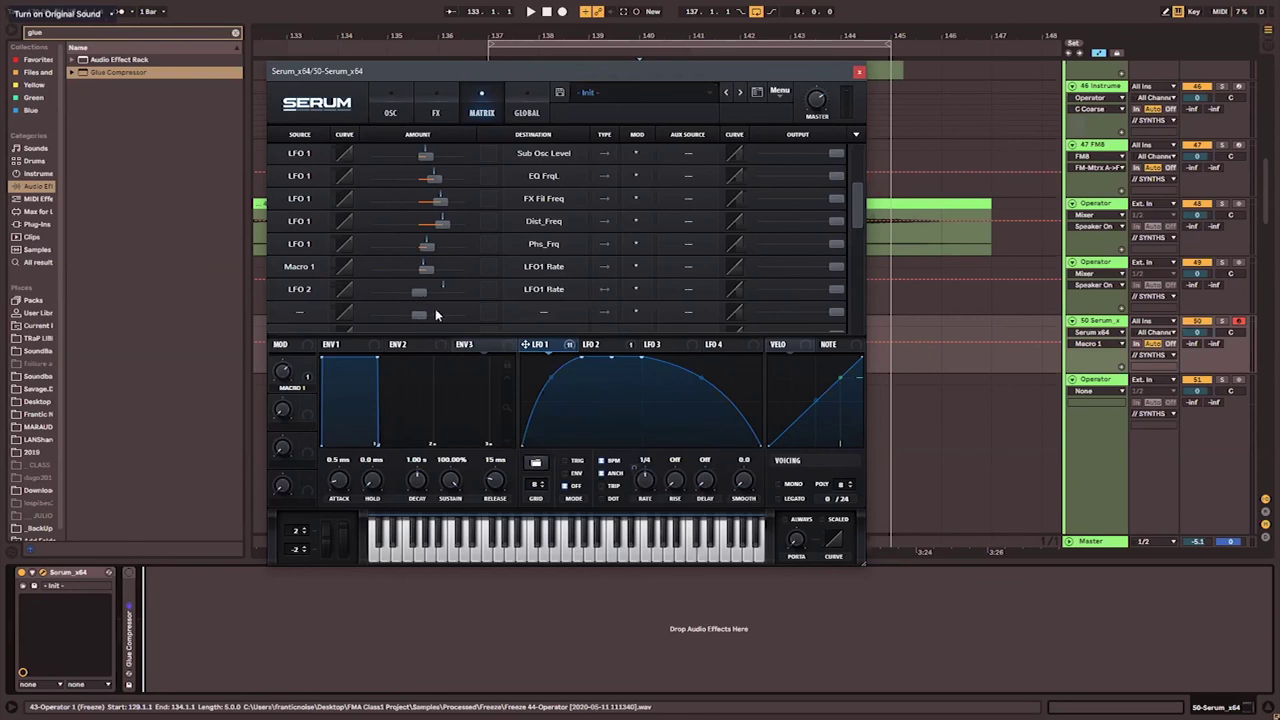
- Set LFO 2's rate to 1/32, raise its modulation amount on LFO 1's rate fully, and turn that matrix row's output down
left_click(597, 345)
left_click_drag(651, 480, 662, 452)
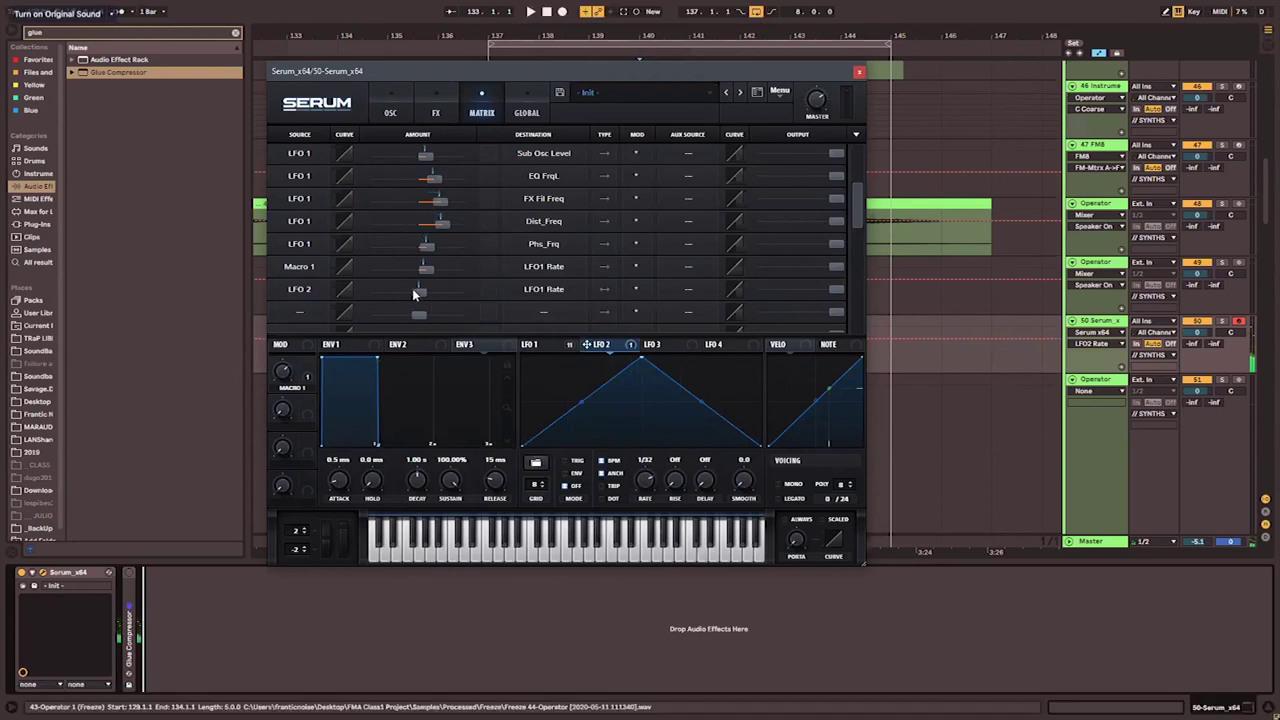
left_click_drag(417, 294, 550, 295)
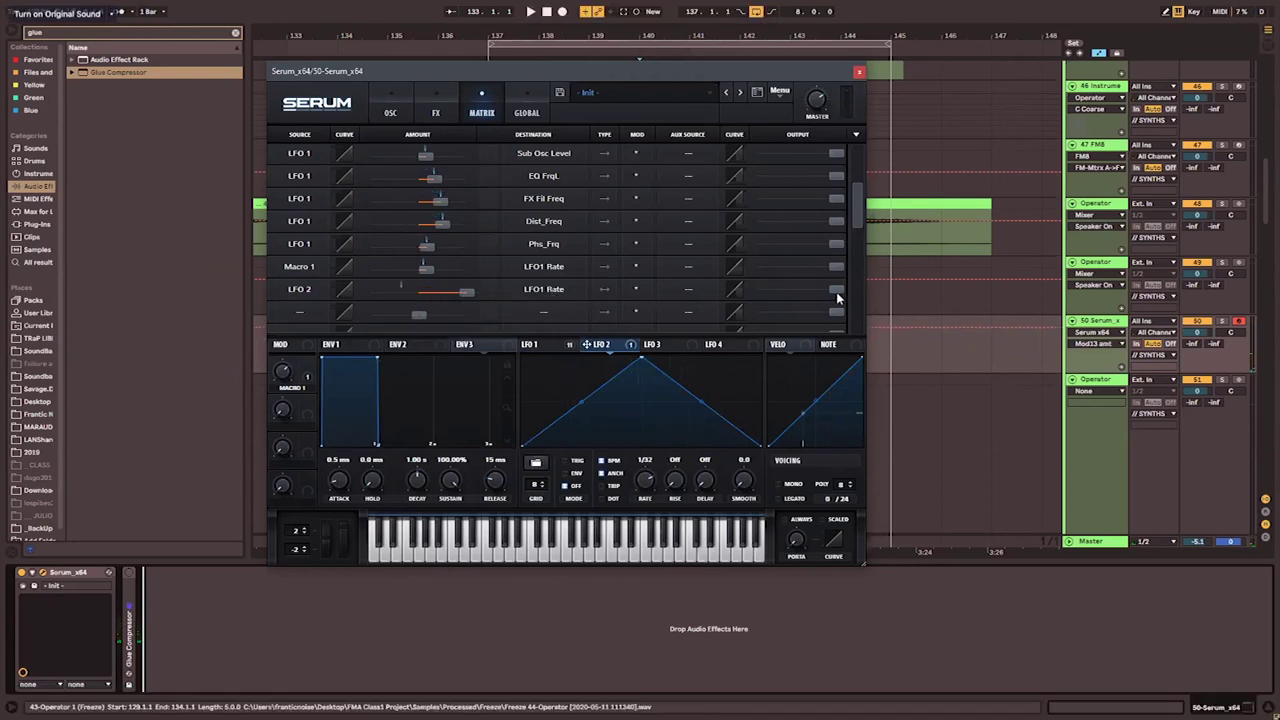
left_click_drag(838, 298, 748, 306)
- Slow LFO 2's rate to 2 bars and draw an irregular stepped shape for it
left_click_drag(645, 481, 652, 525)
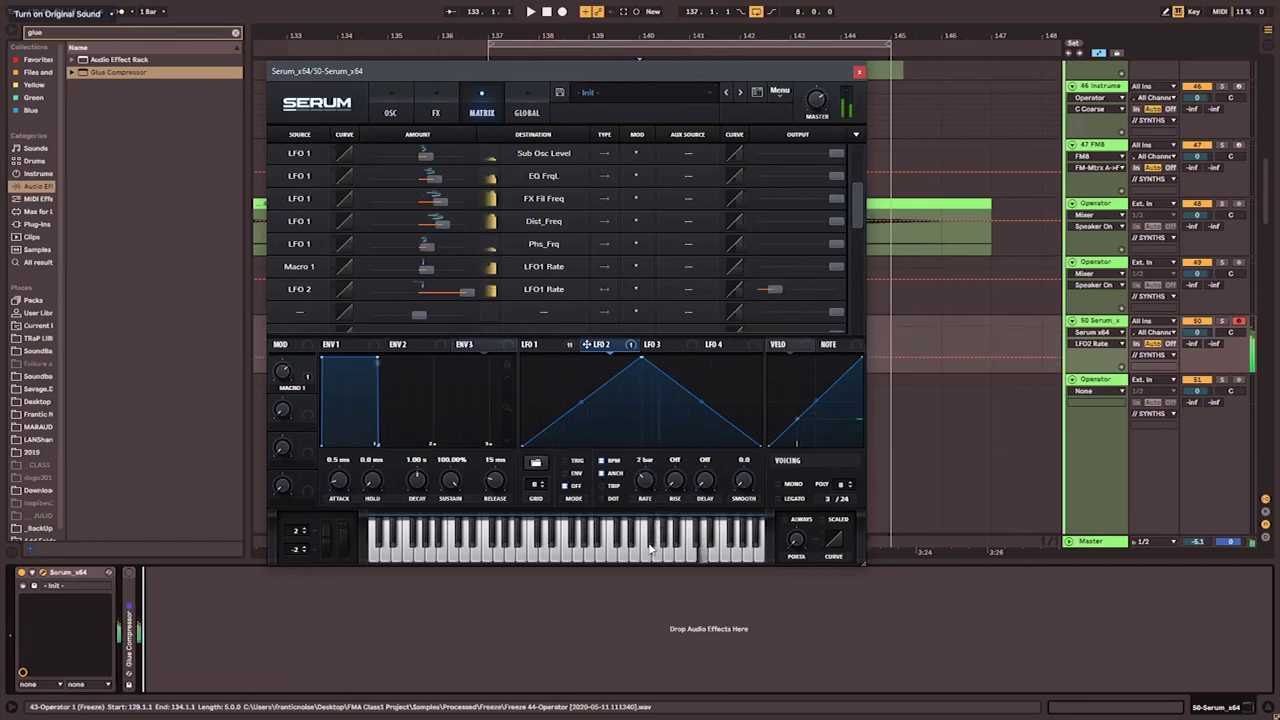
mouse_move(541, 369)
left_mouse_down()
mouse_move(580, 438)
mouse_move(681, 383)
mouse_move(694, 413)
mouse_move(627, 452)
mouse_move(585, 447)
mouse_move(577, 463)
mouse_move(624, 395)
mouse_move(606, 458)
mouse_move(650, 429)
mouse_move(720, 435)
mouse_move(745, 388)
left_mouse_up()
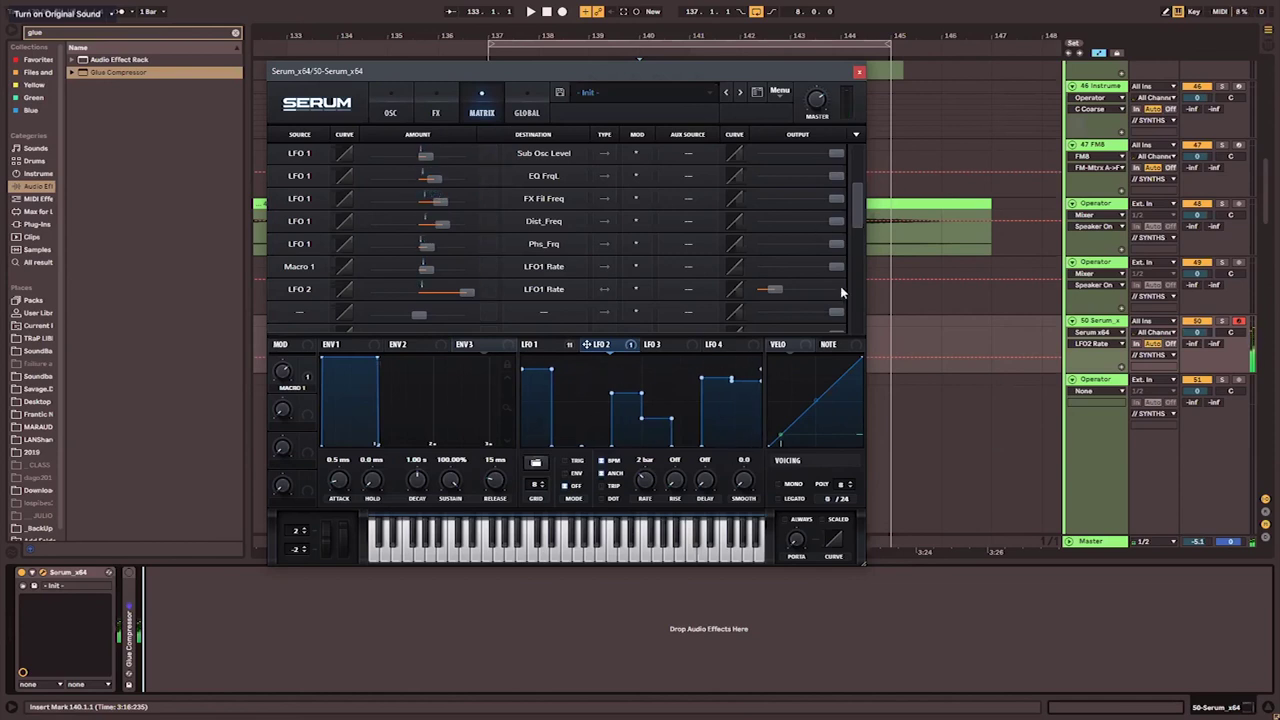
- Create a four-bar MIDI clip on the Serum track from bar 137 and fill it with two two-bar G3 notes
left_click(858, 72)
left_click_drag(490, 341, 674, 329)
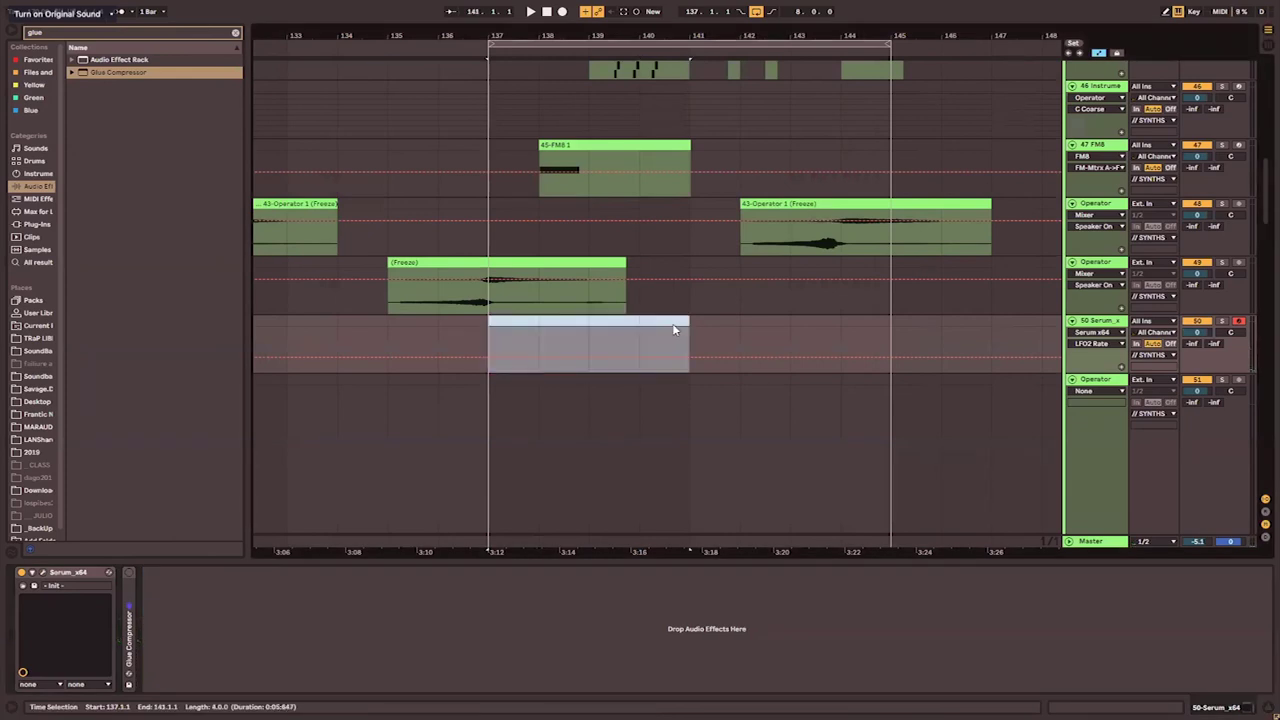
double_click(681, 323)
left_click_drag(315, 175, 1108, 171)
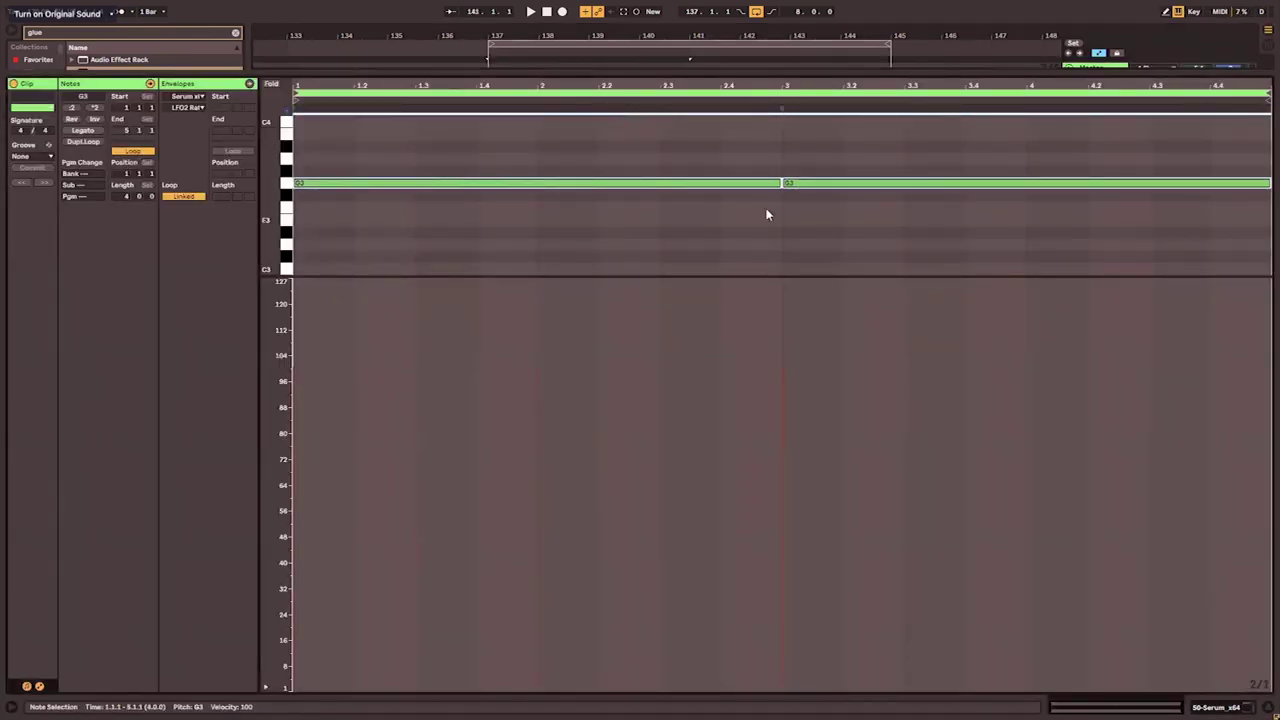
- Transpose both clip notes to G#4 and start playback
key("Up")
key("shift+Up")
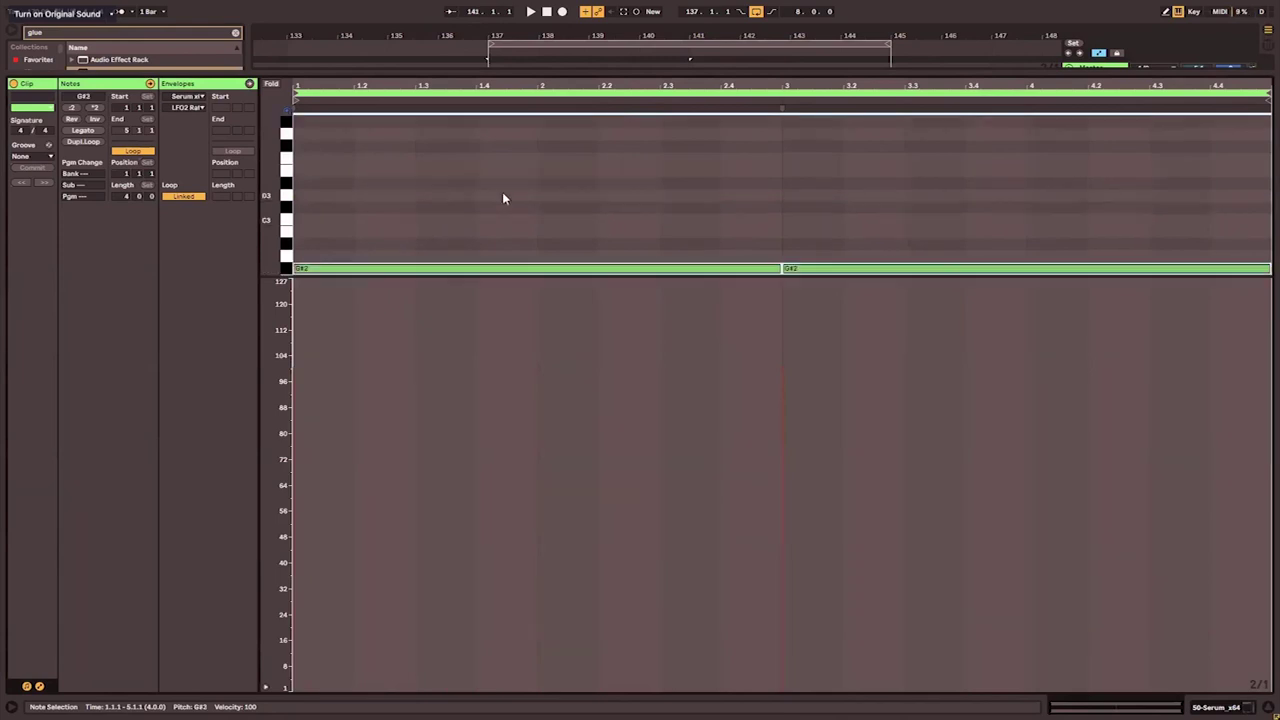
key("space")
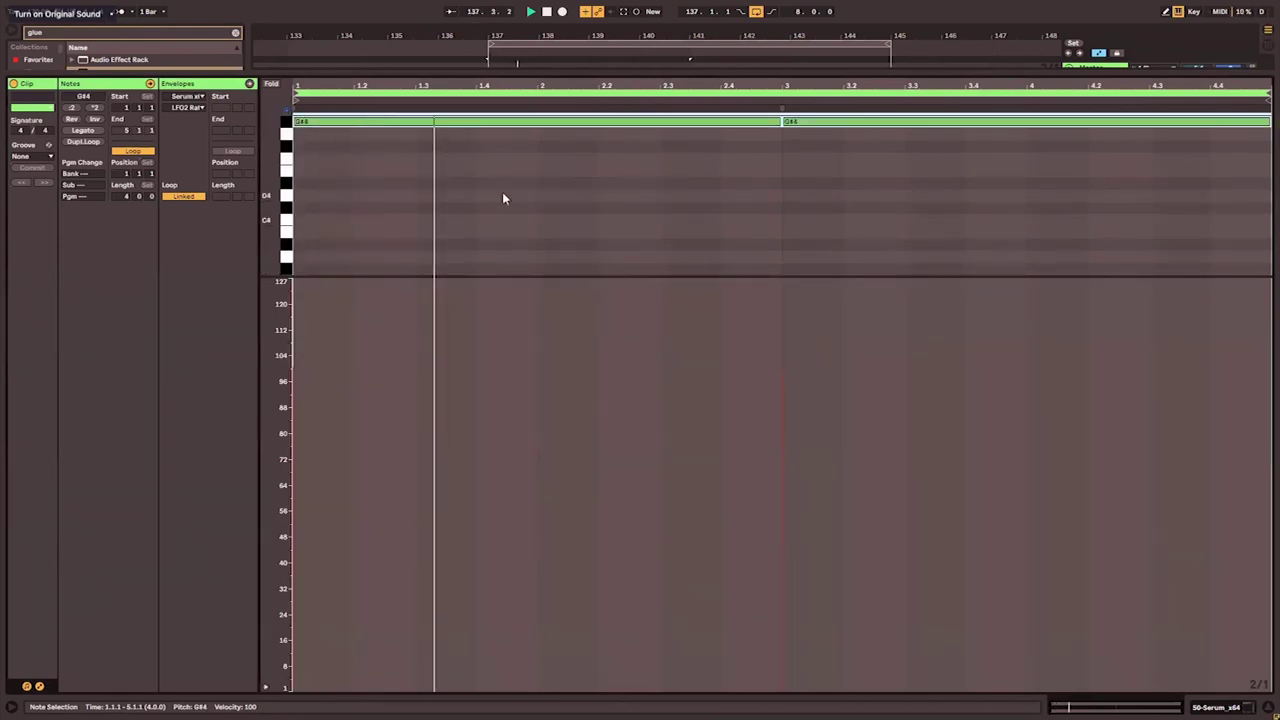
- Return to the arrangement and move the Serum clip from bar 153 to bar 145
key("shift+Tab")
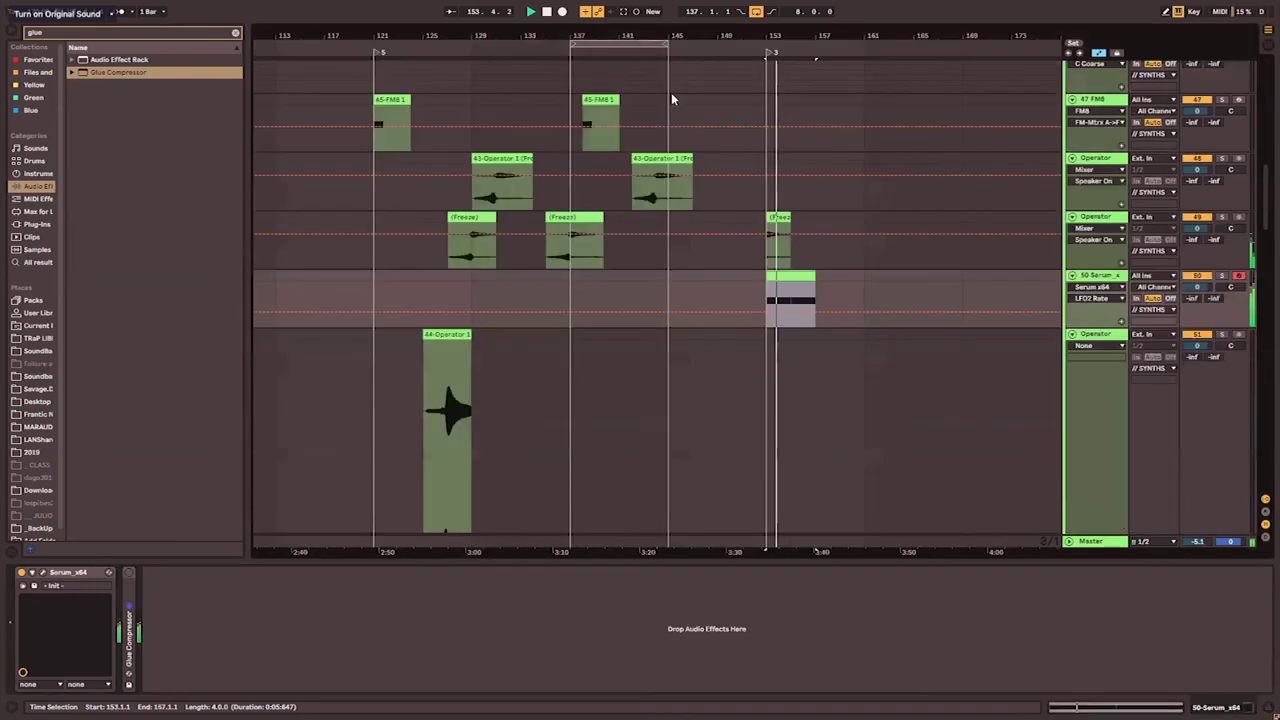
scroll(761, 150, "down", 10)
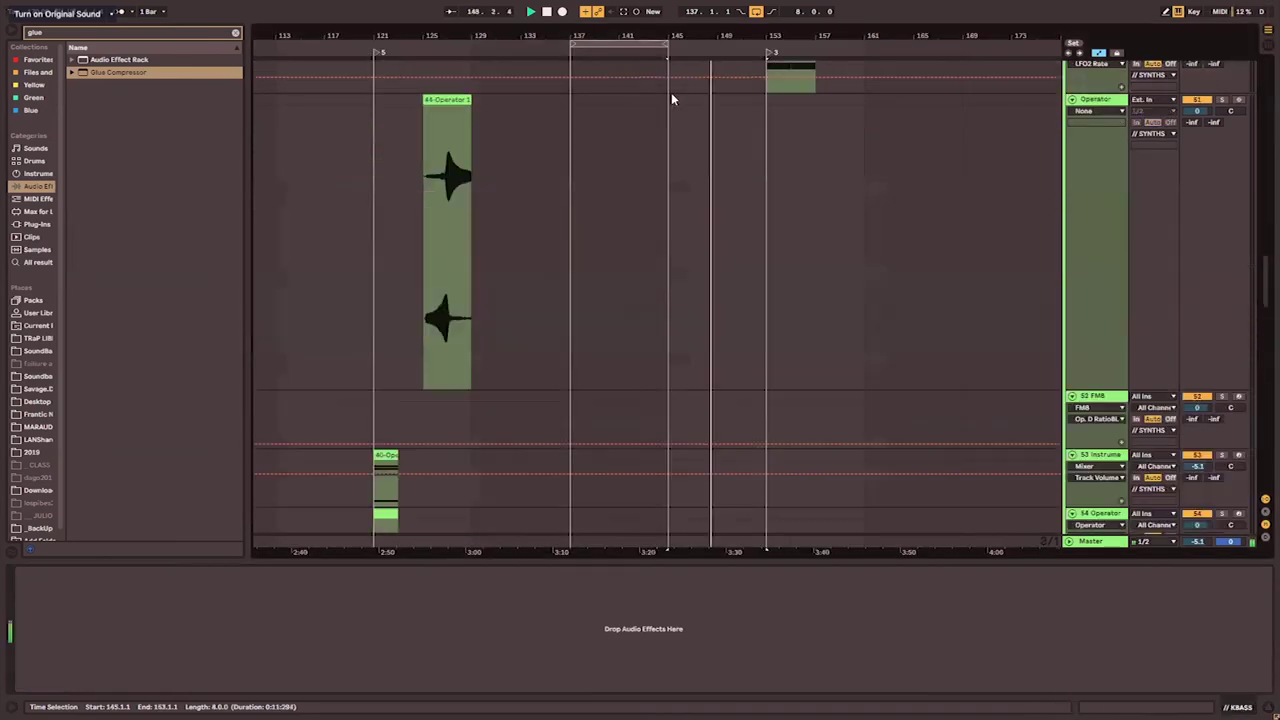
scroll(761, 153, "up", 15)
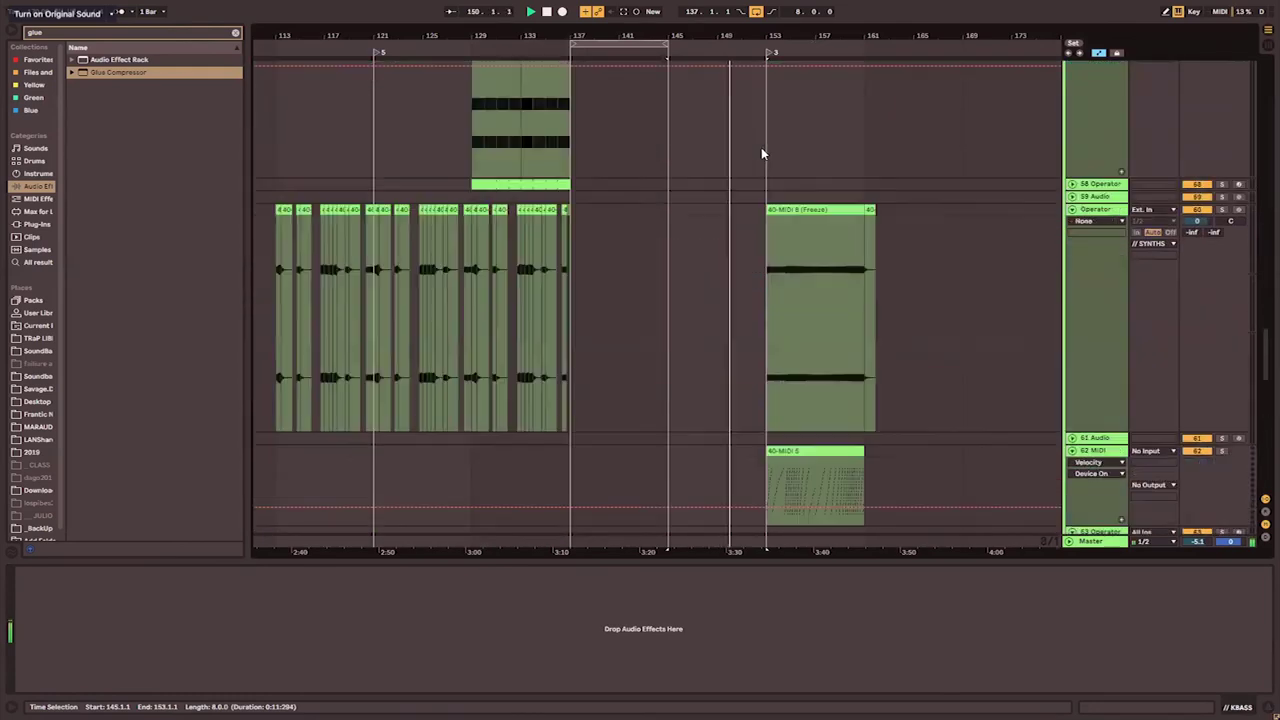
left_click_drag(785, 345, 700, 332)
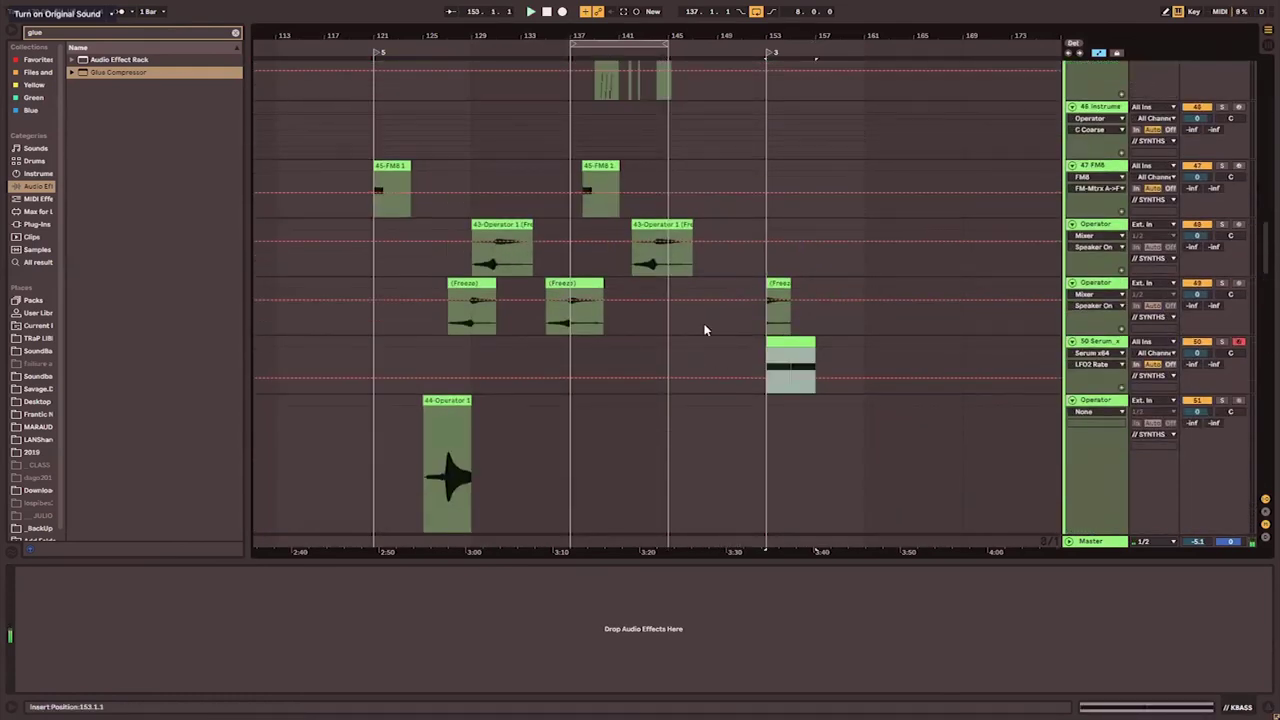
- Loop the eight bars from bar 145 and play the Serum clip together with the other parts
scroll(744, 228, "up", 5)
scroll(744, 228, "up", 15)
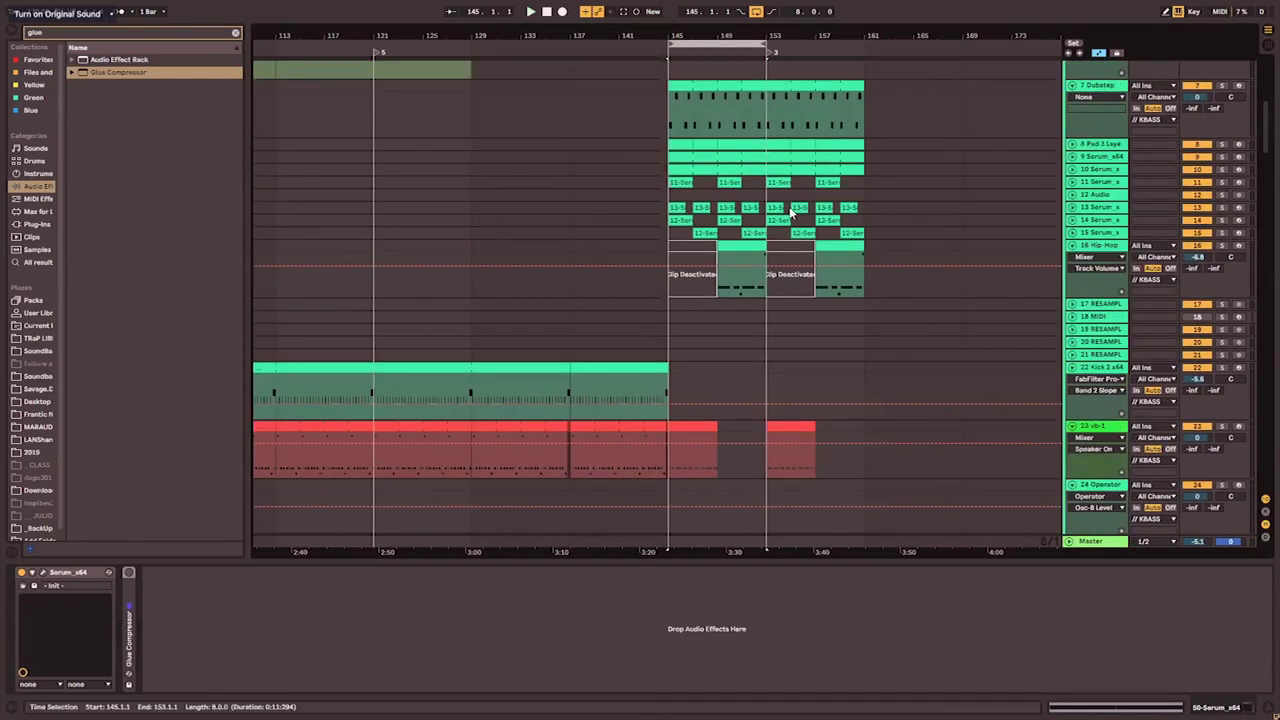
left_click(694, 224)
key("space")
key("Up")
left_click_drag(695, 37, 705, 80)
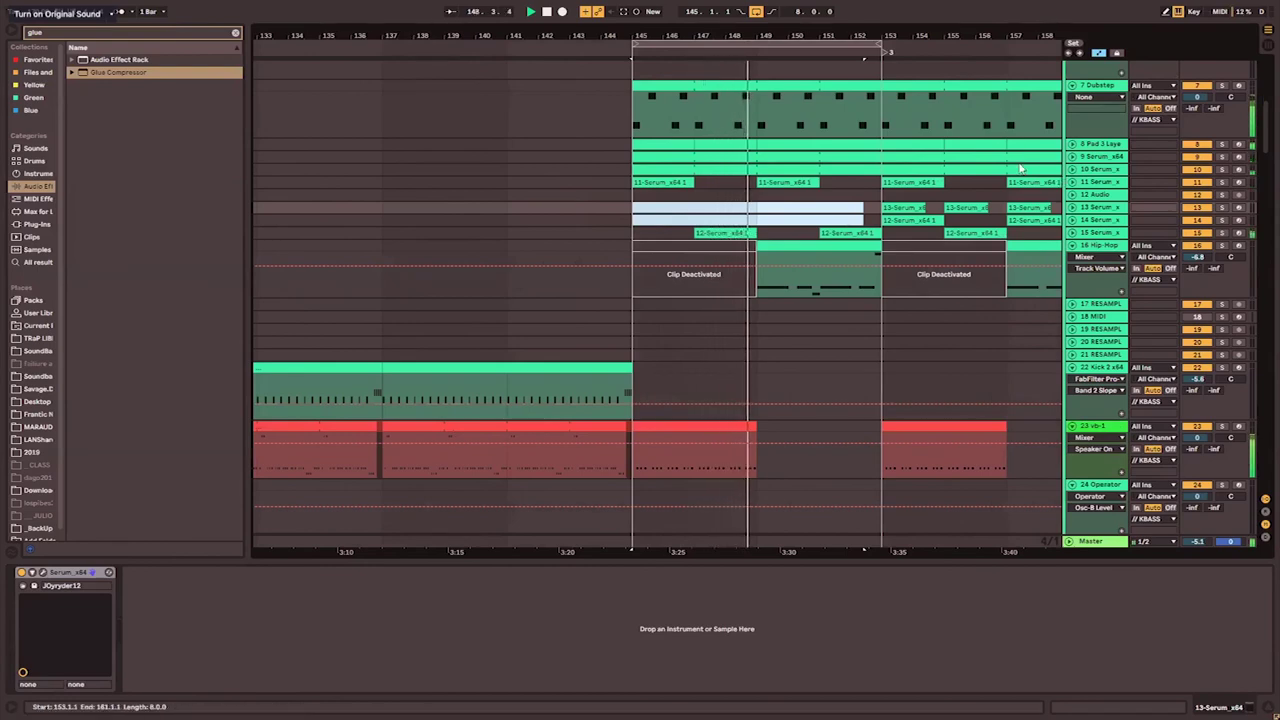
- Unfold Serum tracks 13 and 14 and deactivate their first clips at bar 145
scroll(823, 204, "down", 15)
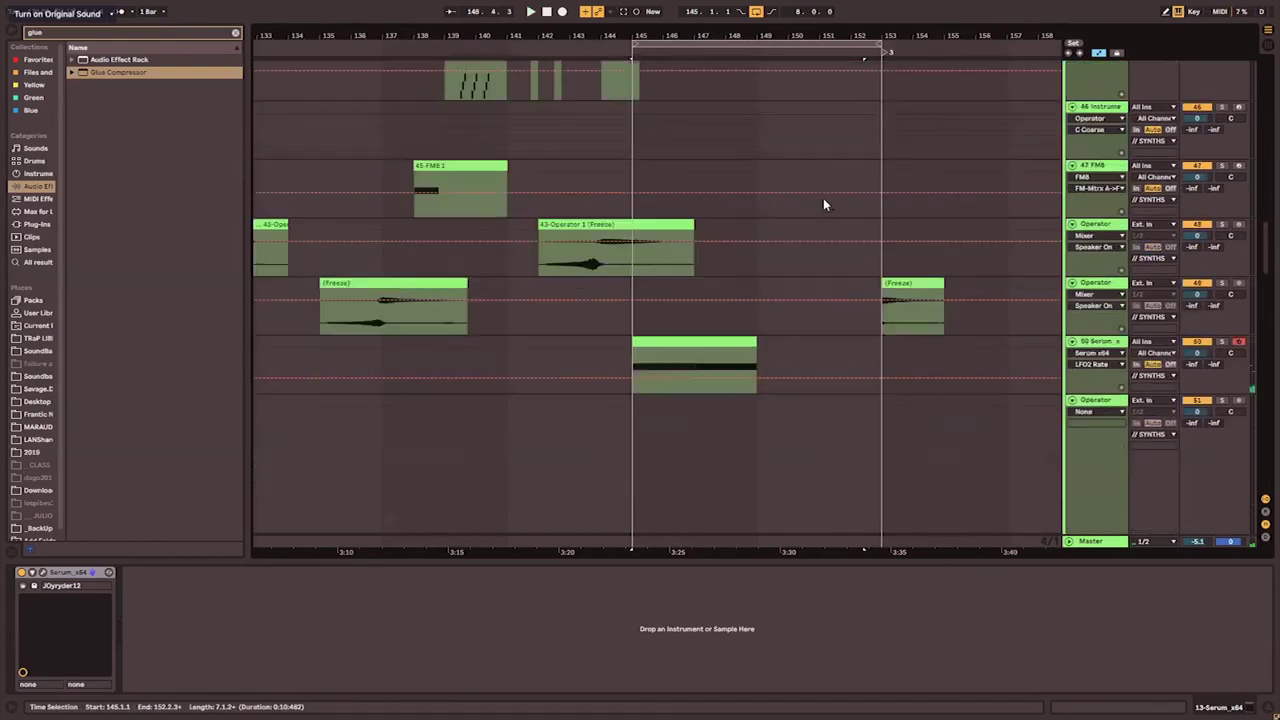
scroll(823, 204, "down", 2)
scroll(837, 184, "up", 8)
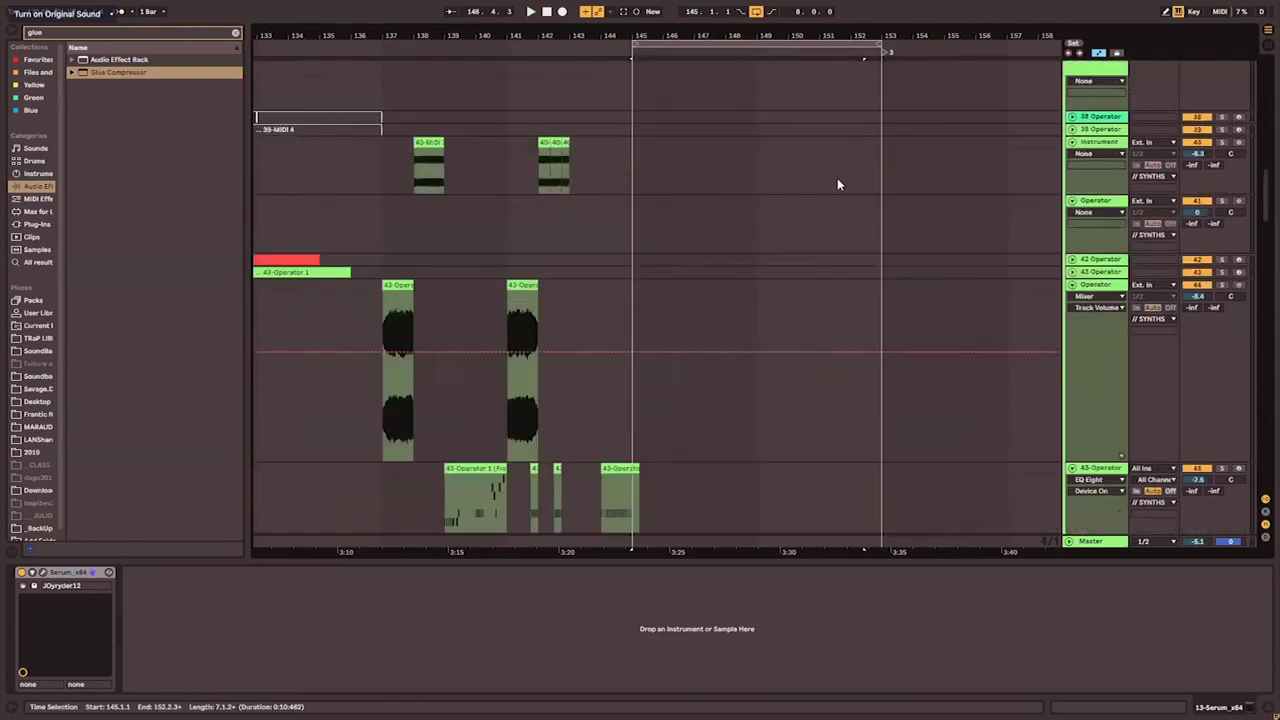
scroll(837, 184, "up", 10)
left_click(1072, 132)
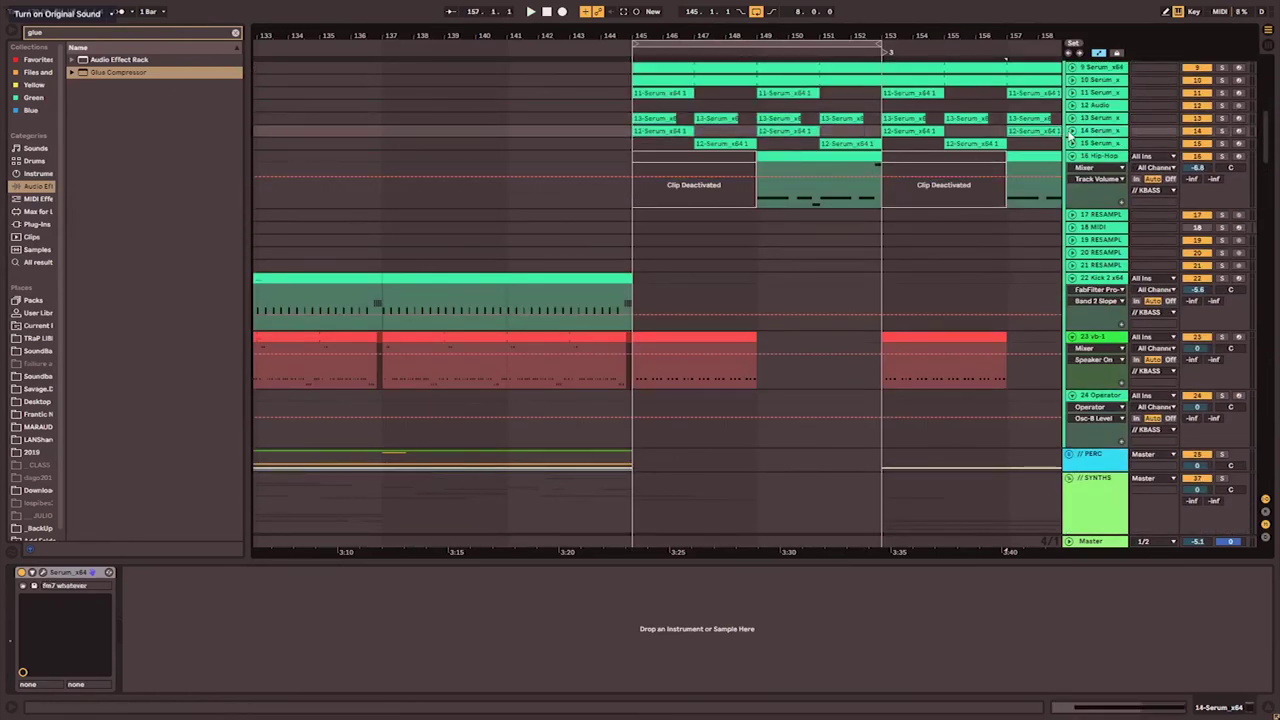
left_click(1072, 132)
left_click(687, 128)
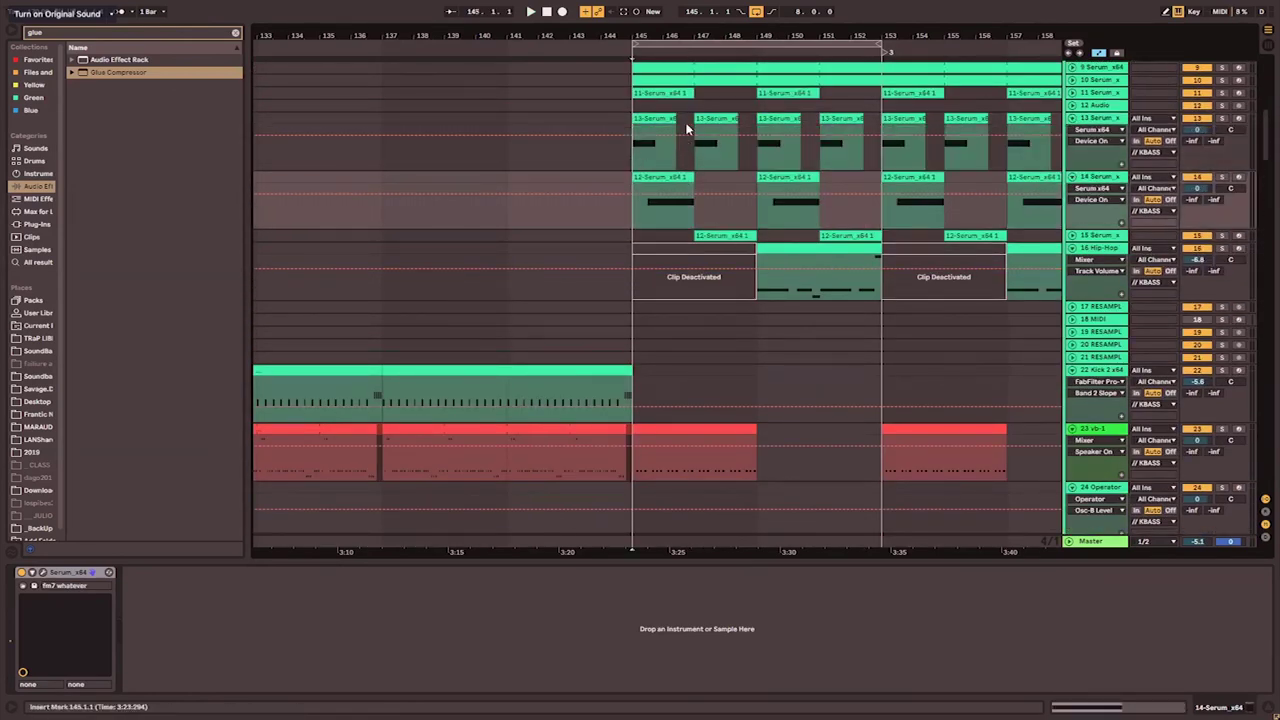
left_click(655, 130)
key("0")
left_click(667, 176)
key("0")
- Play the arrangement and loop the four bars of the clip on track 50
scroll(671, 175, "down", 15)
key("space")
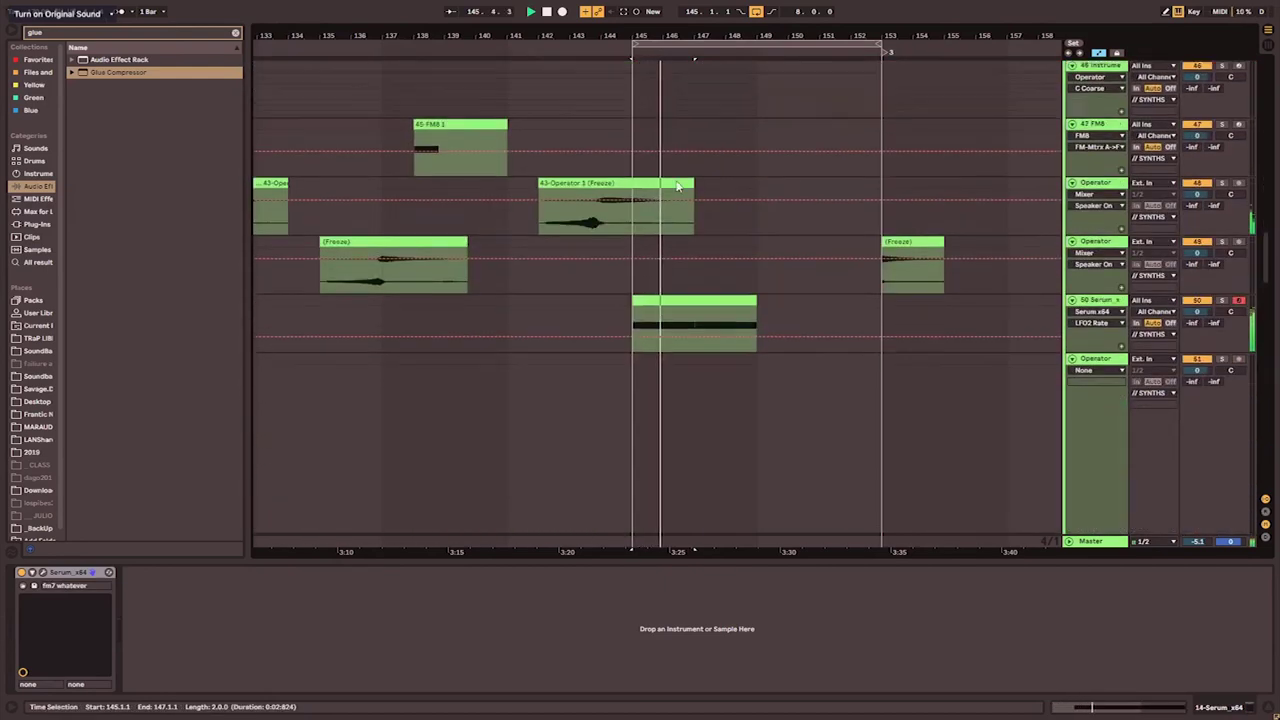
scroll(677, 186, "down", 3)
left_click(673, 168)
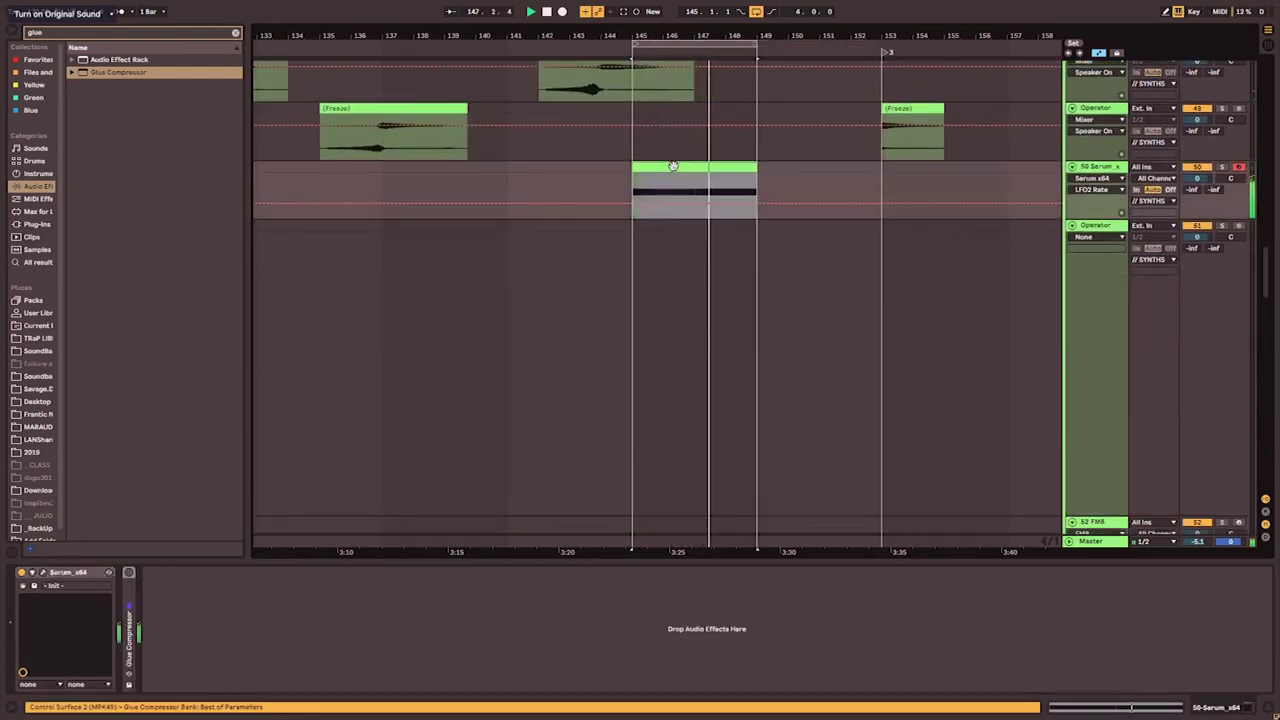
- Rewrite the Serum clip's melody as four one-bar notes: B4, G#4, G#4 and F#4
double_click(673, 166)
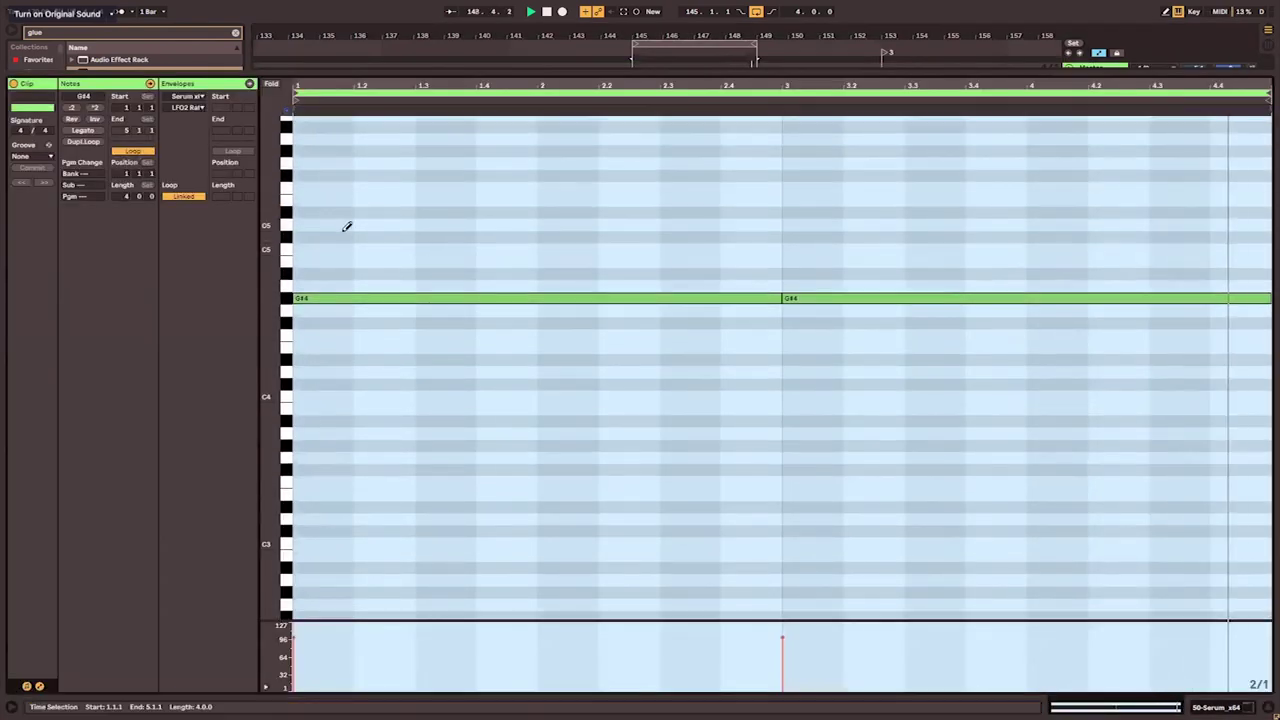
key("b")
left_click(340, 237)
left_click(324, 298)
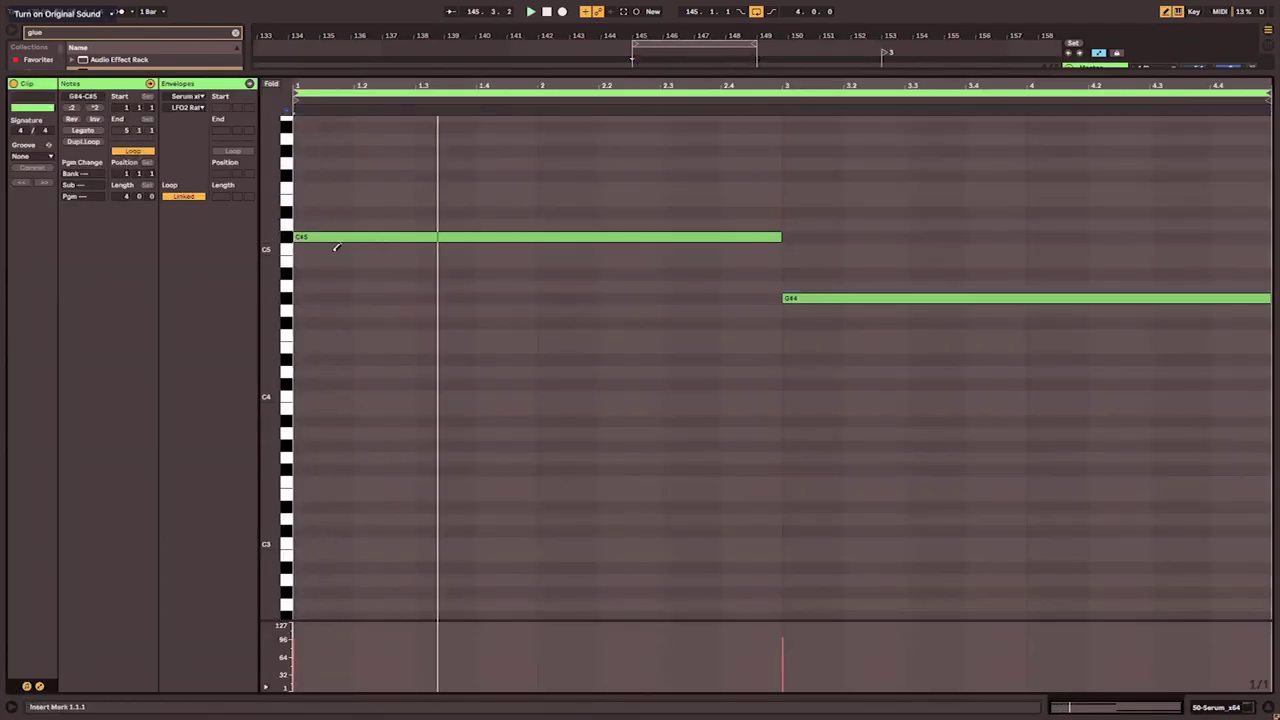
left_click(335, 238)
left_click(334, 262)
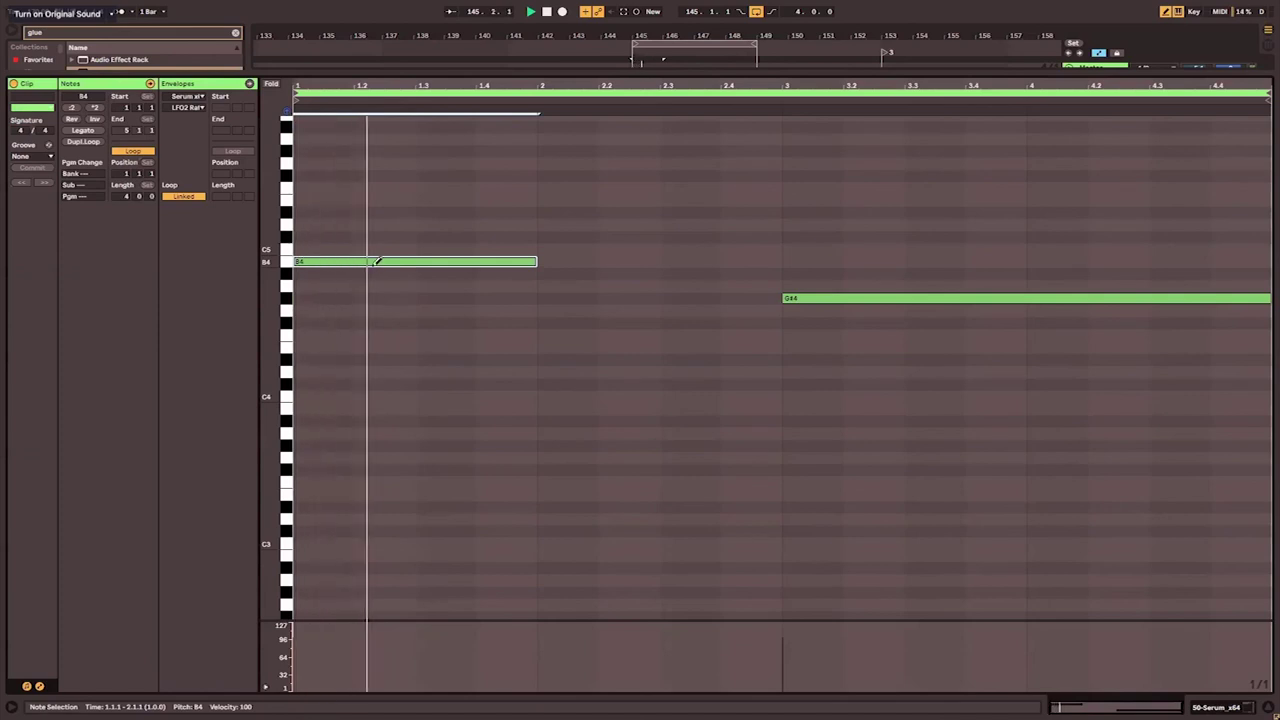
left_click(591, 296)
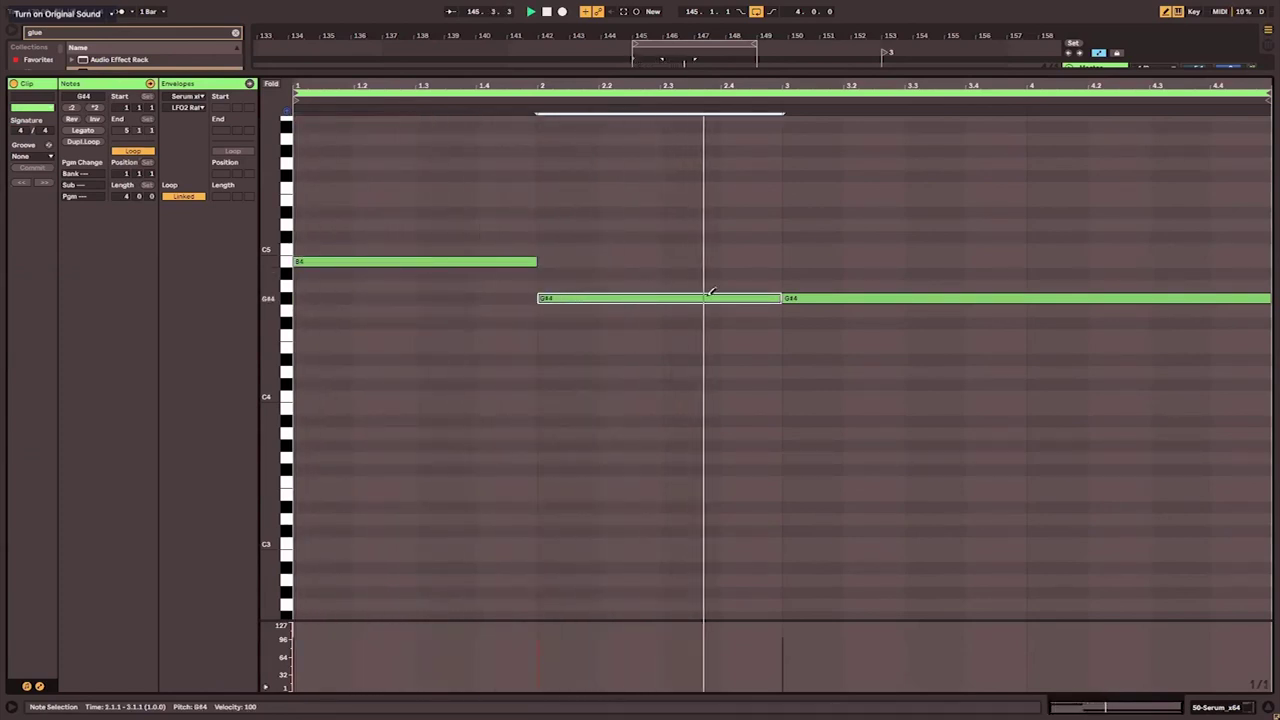
left_click(1164, 297)
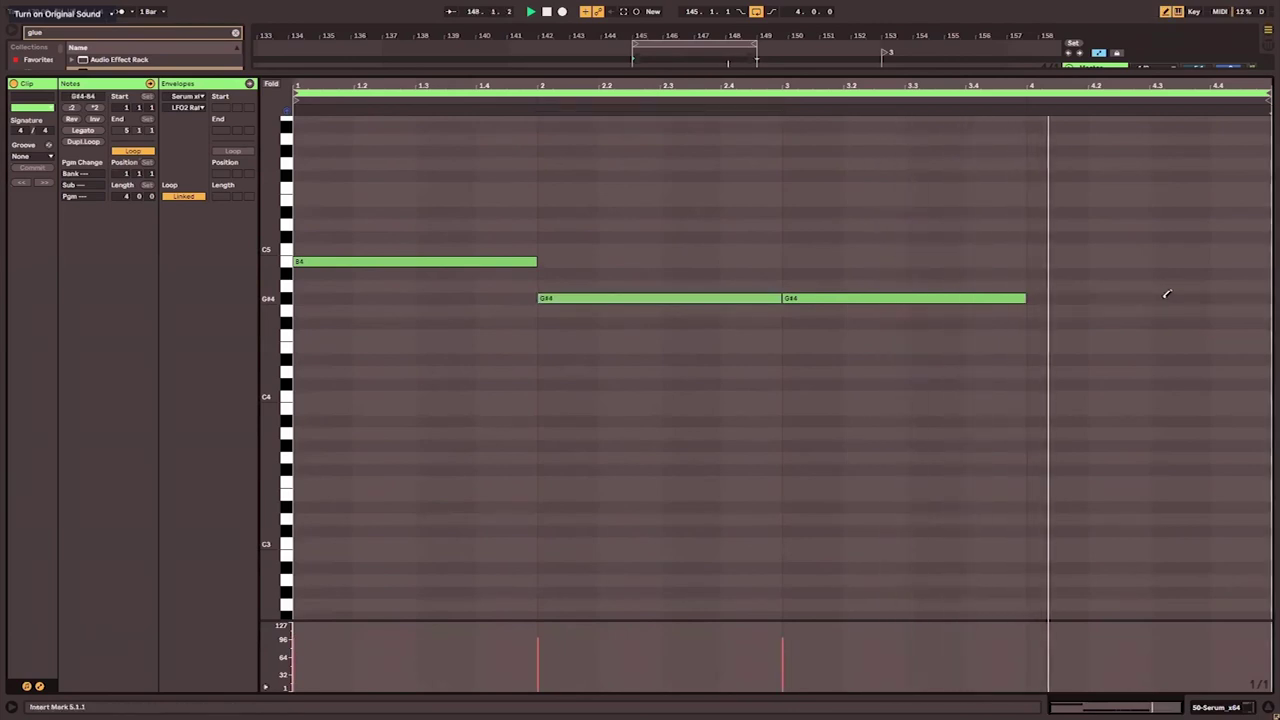
left_click(1163, 322)
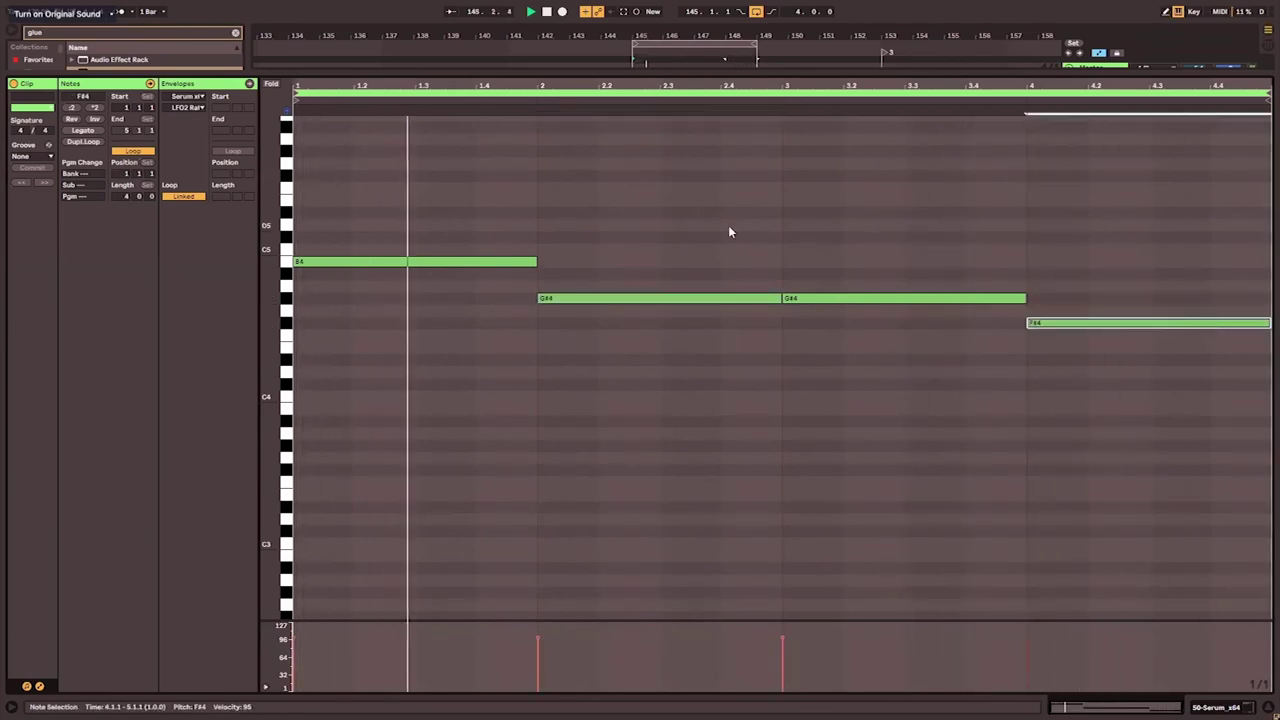
- Solo the Serum track and show oscillator A's wavetable in the 3D view of its synth window
key("ctrl+alt+l")
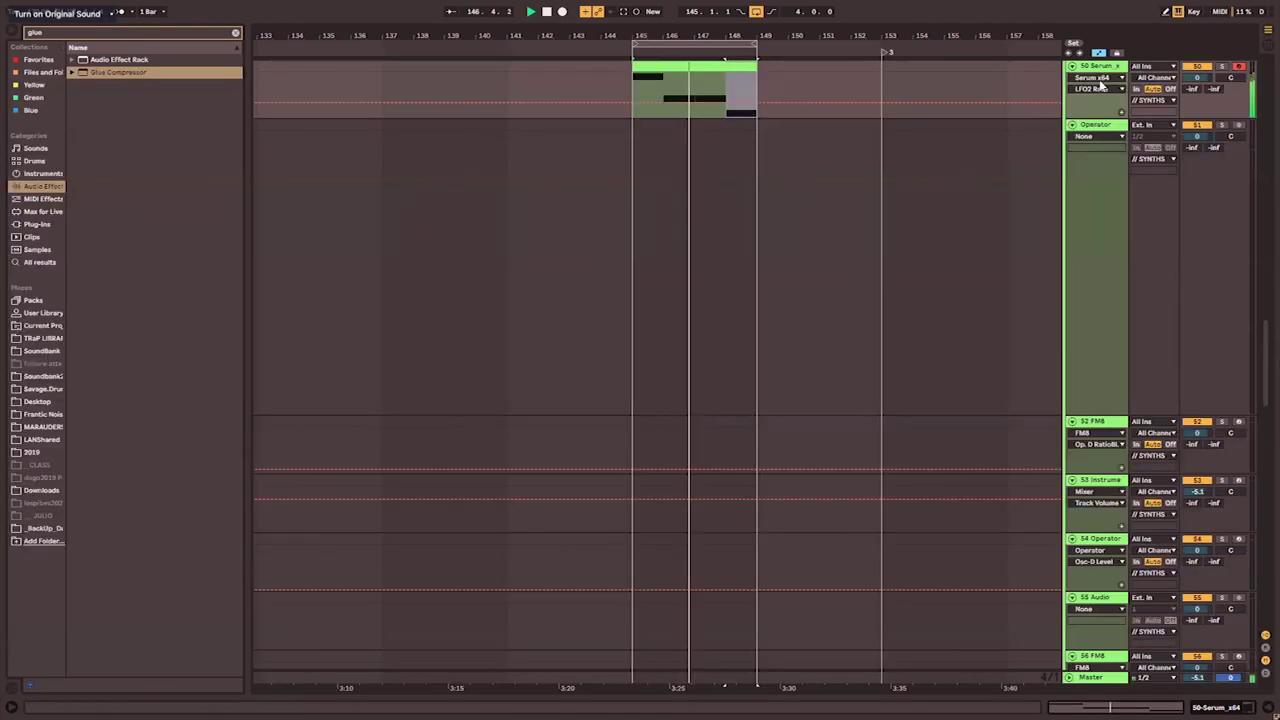
left_click(1105, 77)
left_click(1107, 68)
left_click(1221, 66)
left_click(1109, 68)
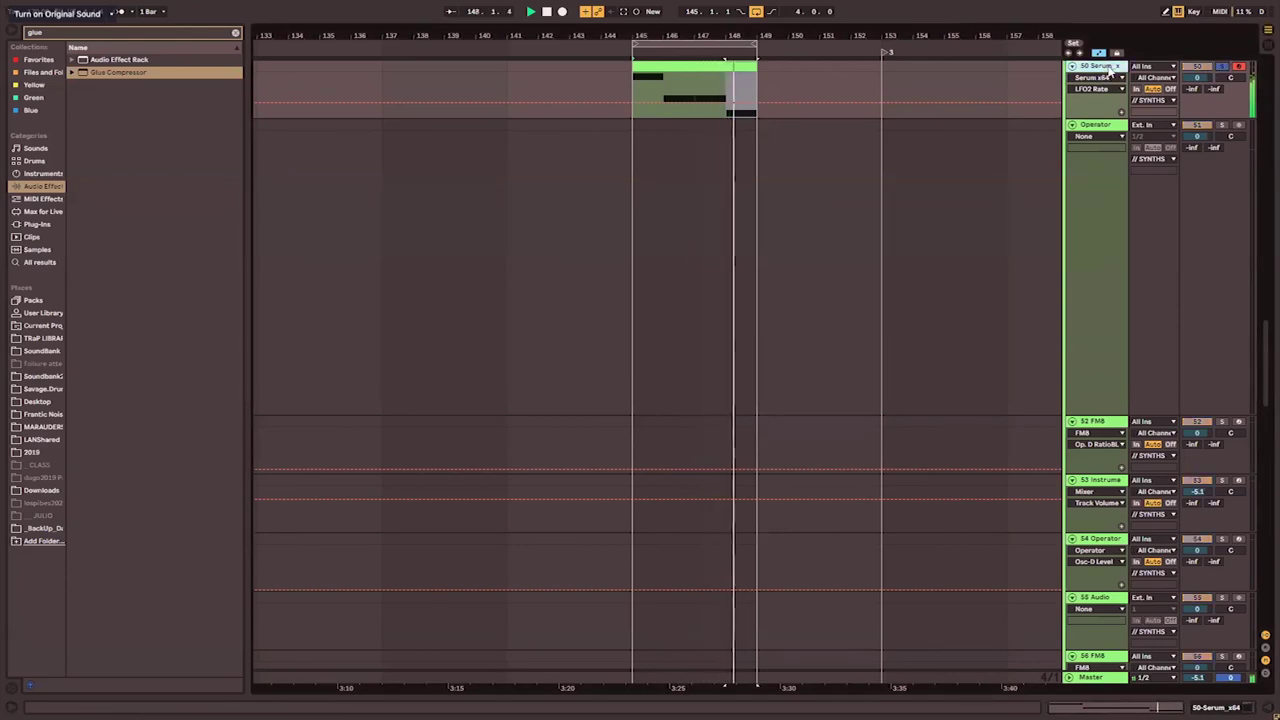
key("ctrl+alt+l")
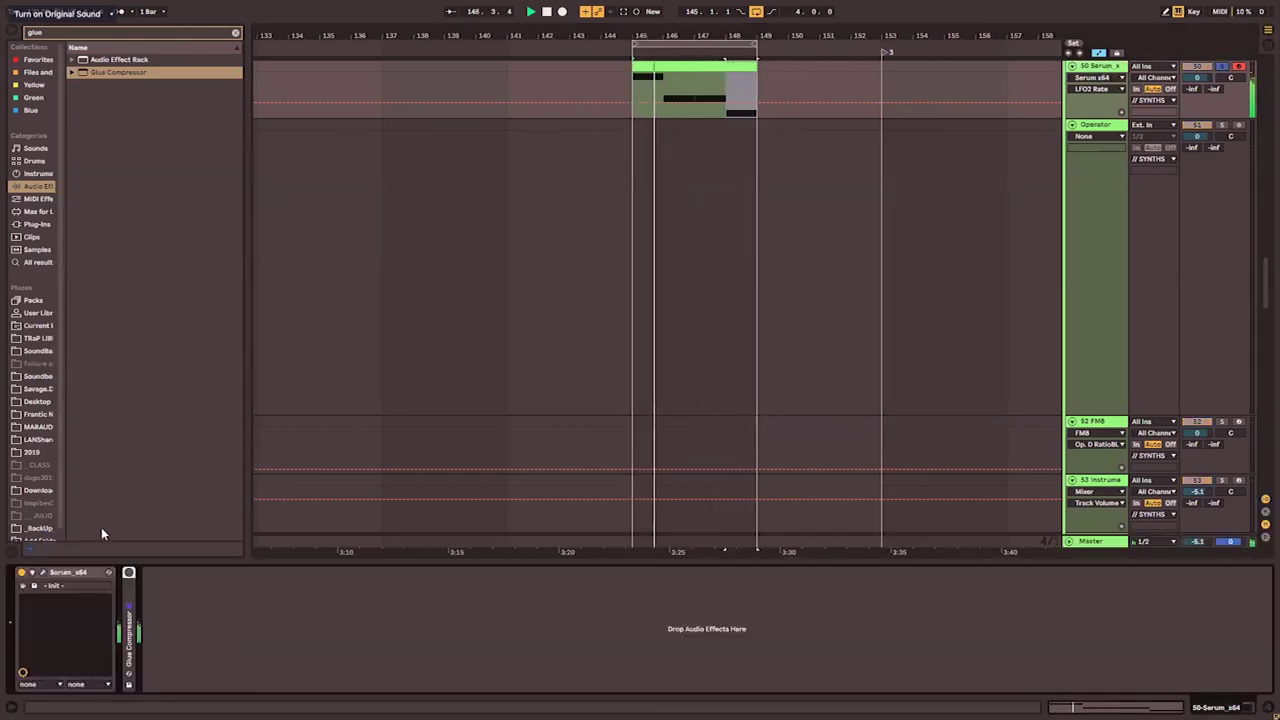
left_click(43, 573)
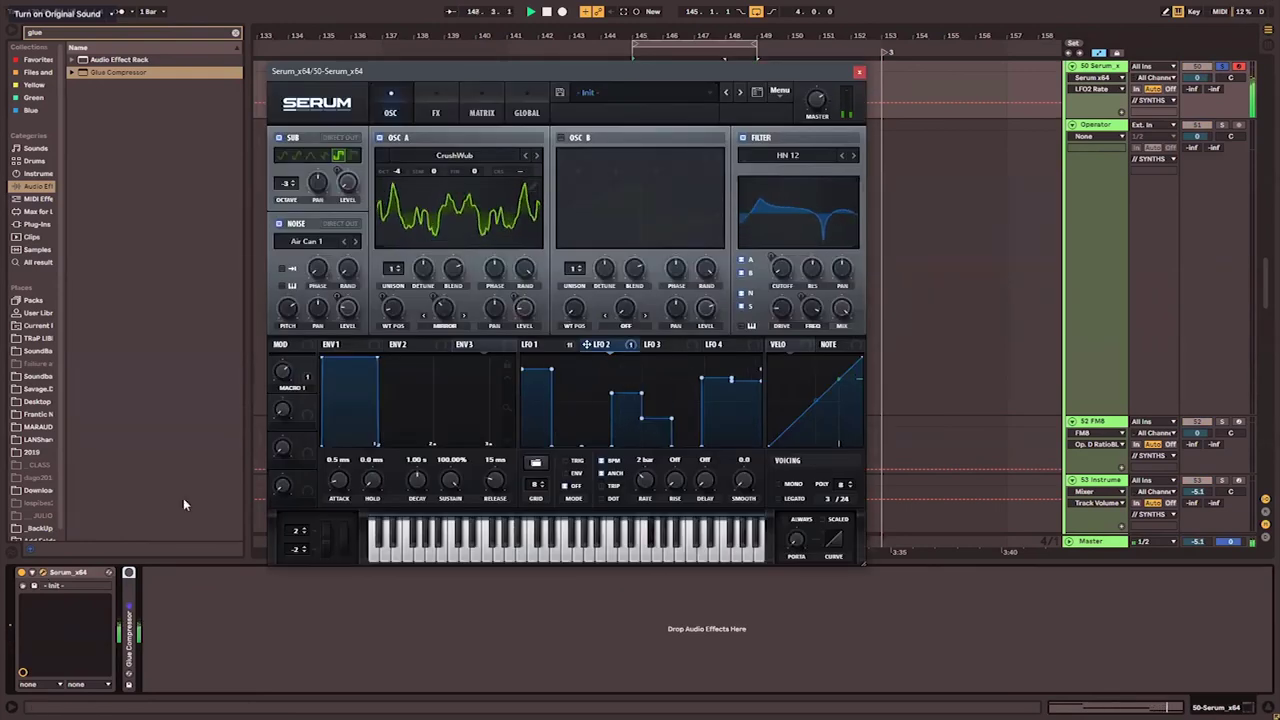
left_click(455, 228)
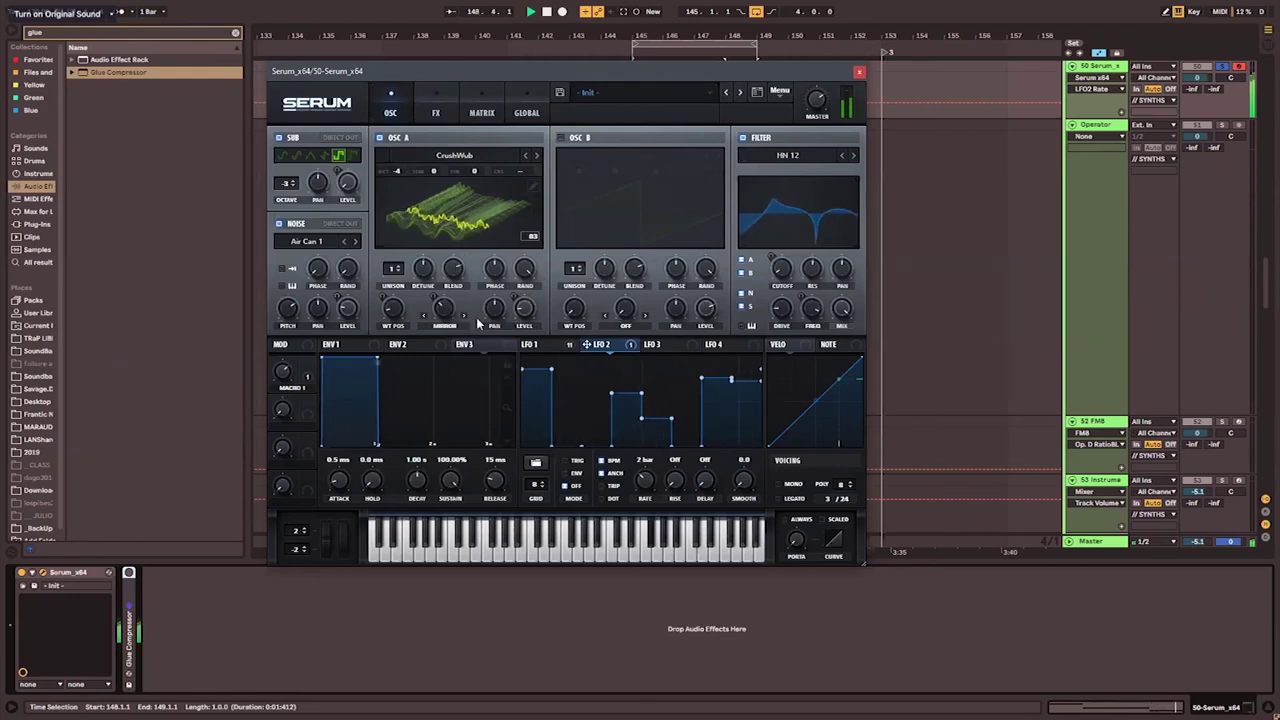
- Turn on oscillator B, set its warp mode to FM from the sub oscillator and lower its octave to -3
left_click(561, 138)
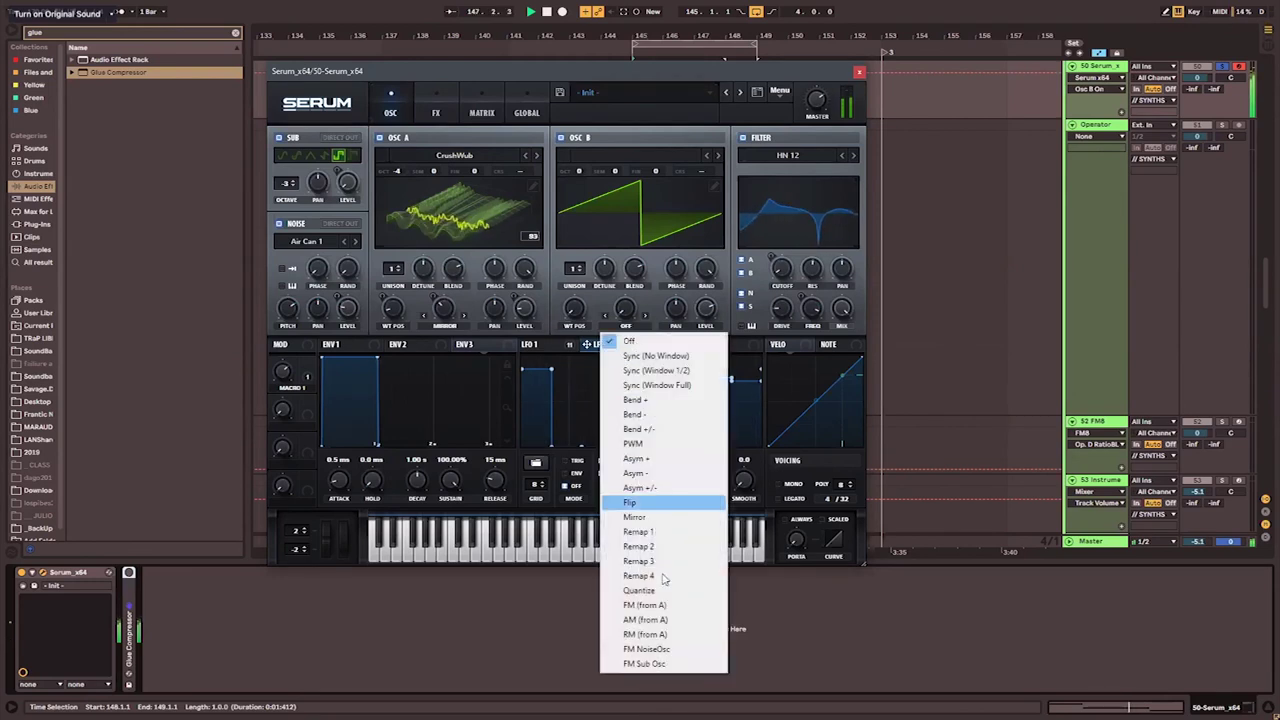
left_click(667, 664)
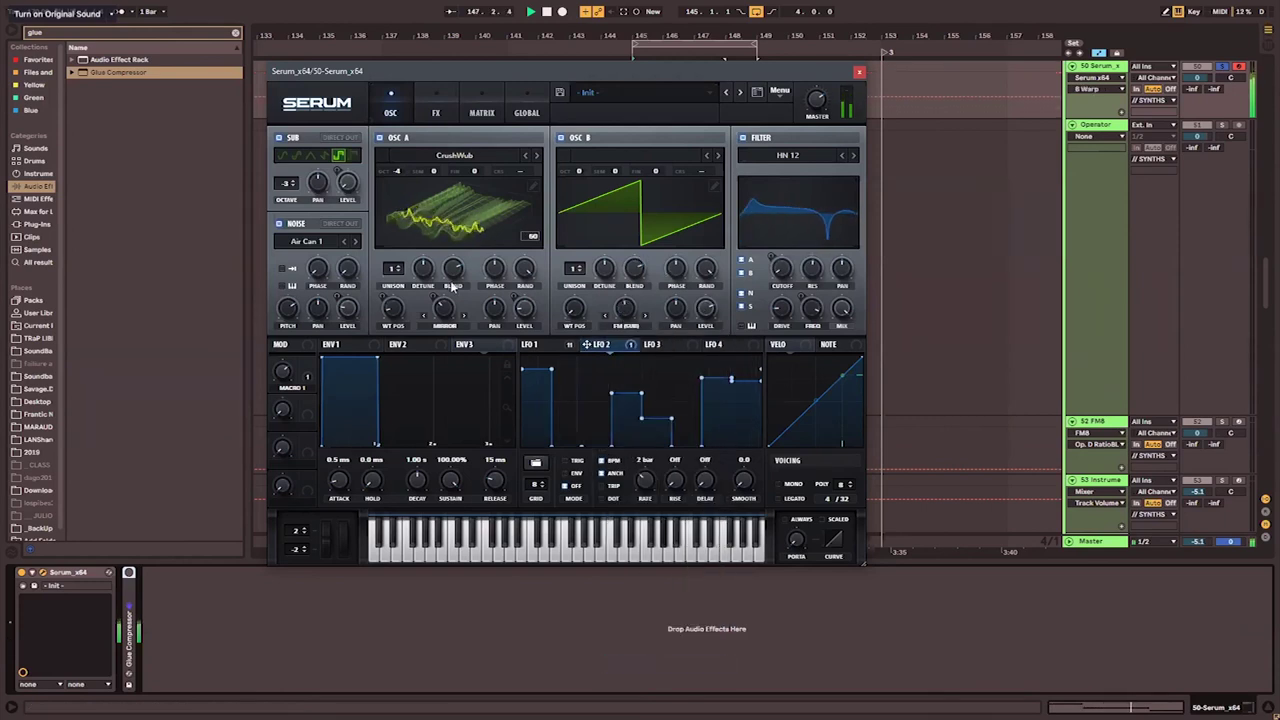
left_click_drag(582, 198, 588, 232)
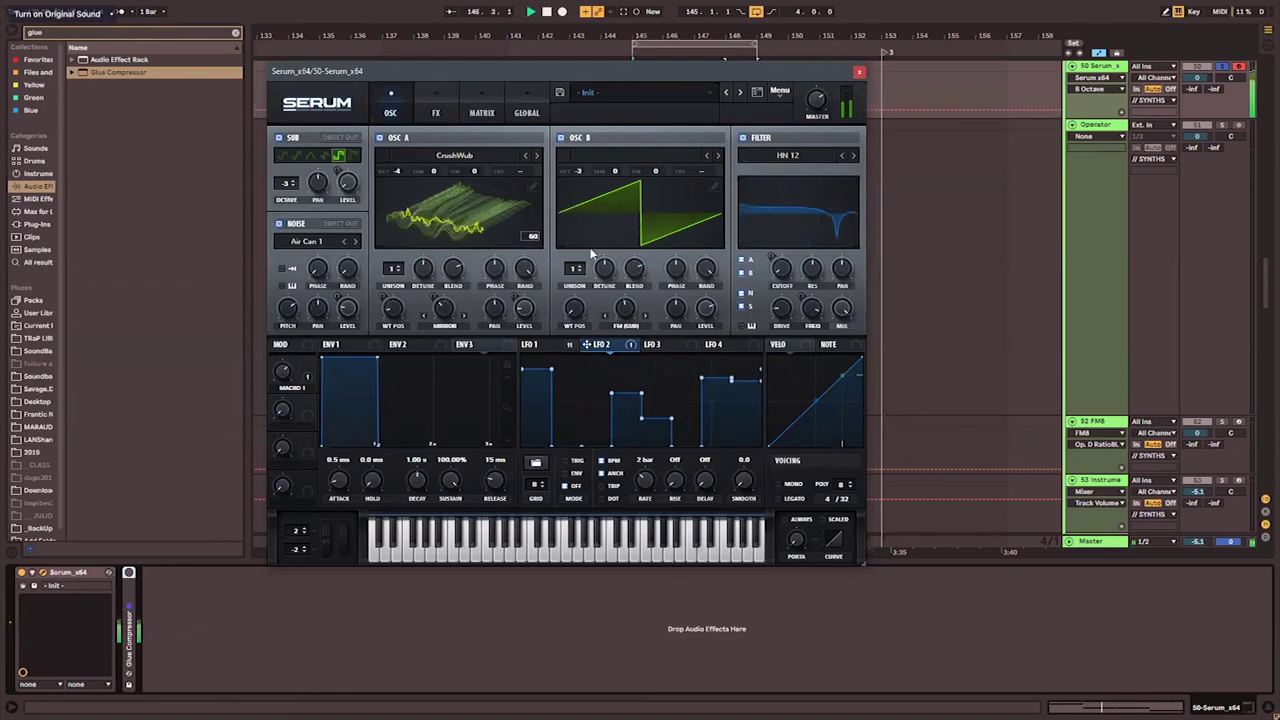
- Adjust oscillator B's FM warp and lower its level, modulating both with LFO 1, with a warp depth of about 20
left_click_drag(630, 325, 630, 329)
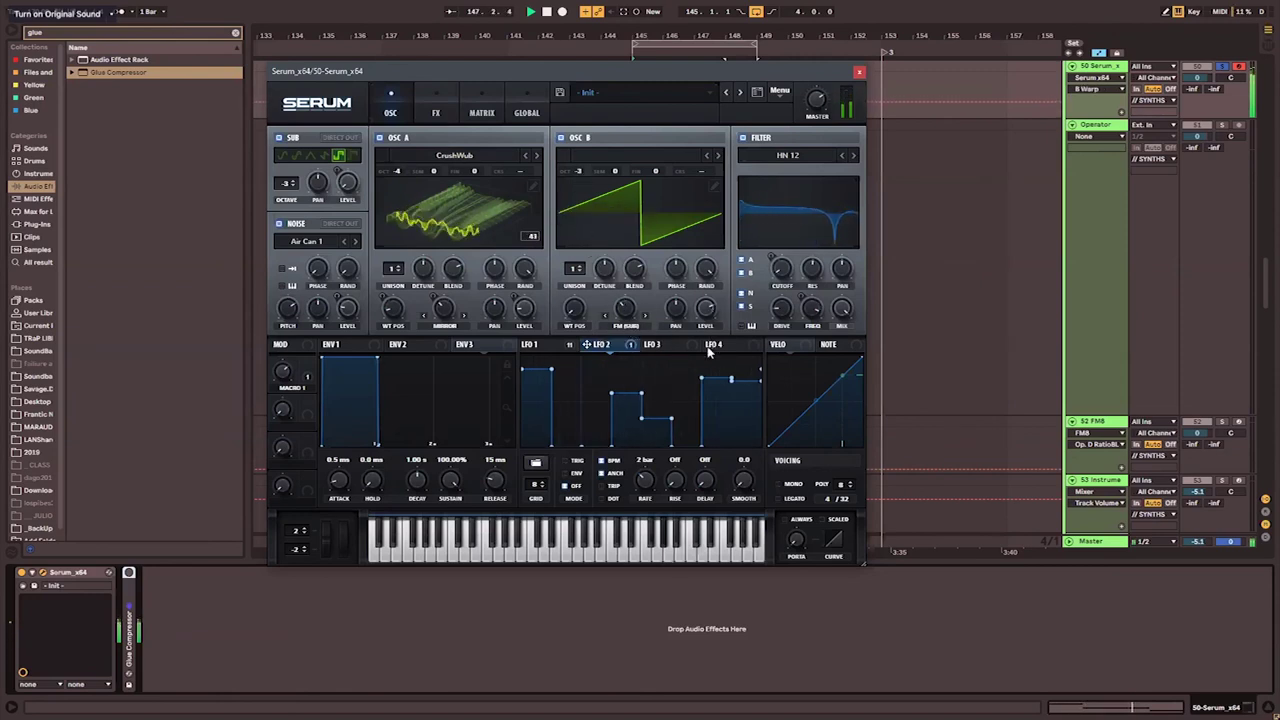
left_click_drag(705, 309, 704, 345)
left_click_drag(556, 347, 704, 321)
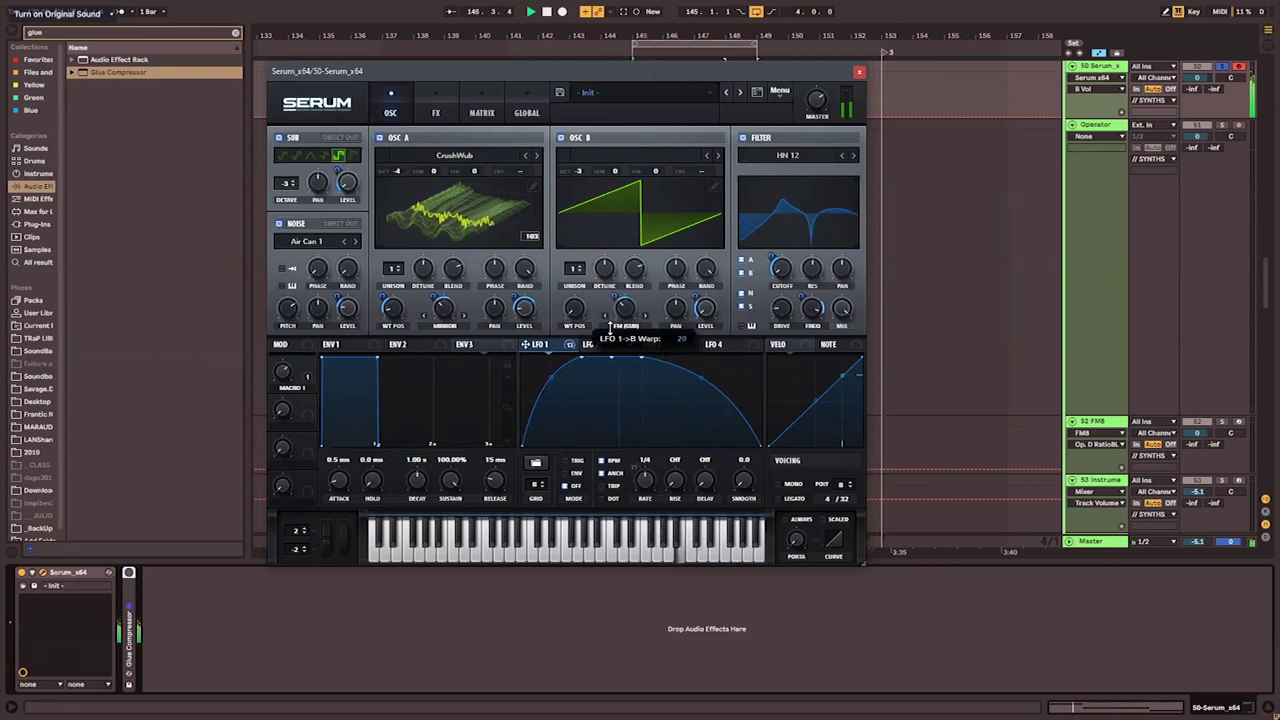
- Switch oscillator A off while lowering oscillator B's octave to -4, and switch oscillator A back on
left_click(380, 138)
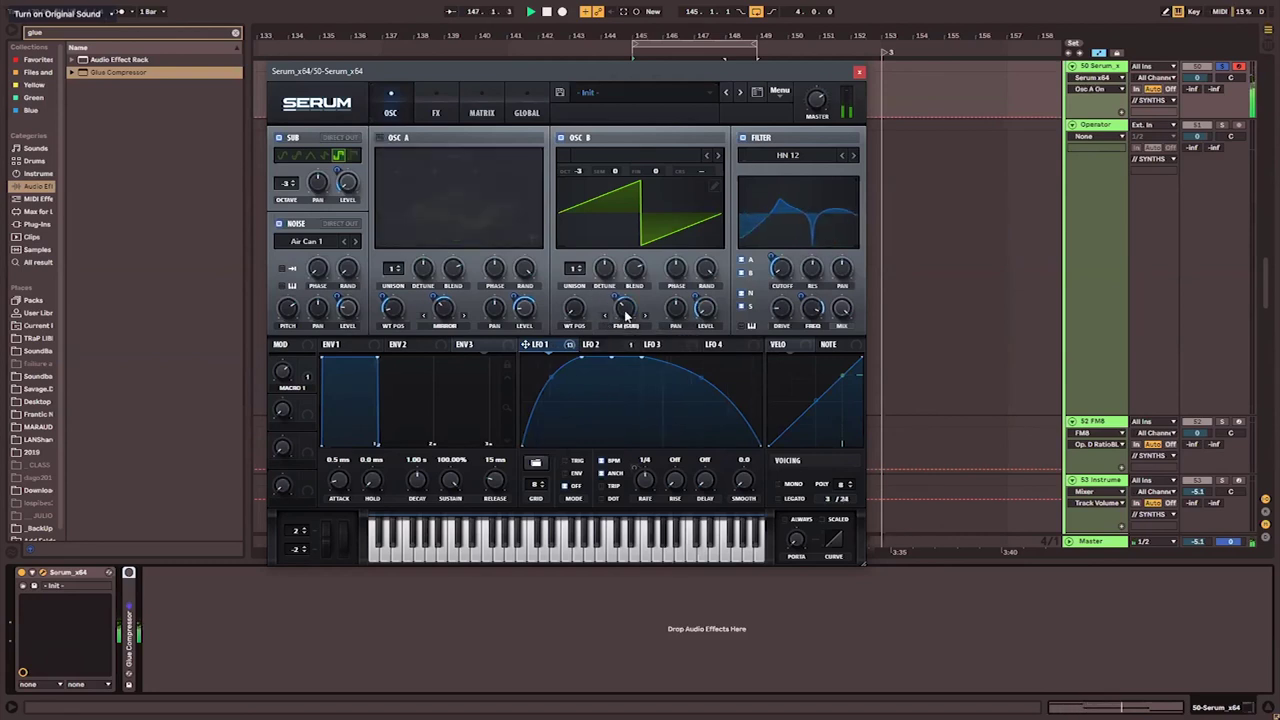
left_click_drag(577, 173, 583, 200)
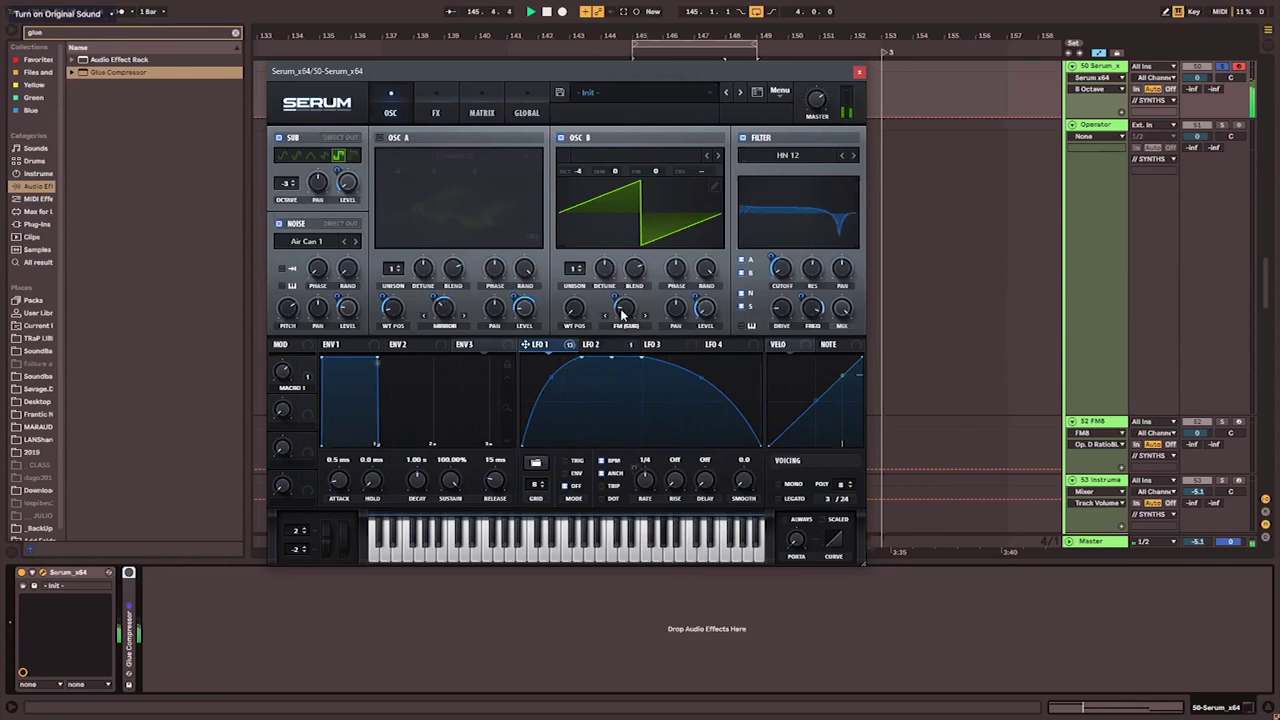
left_click(380, 138)
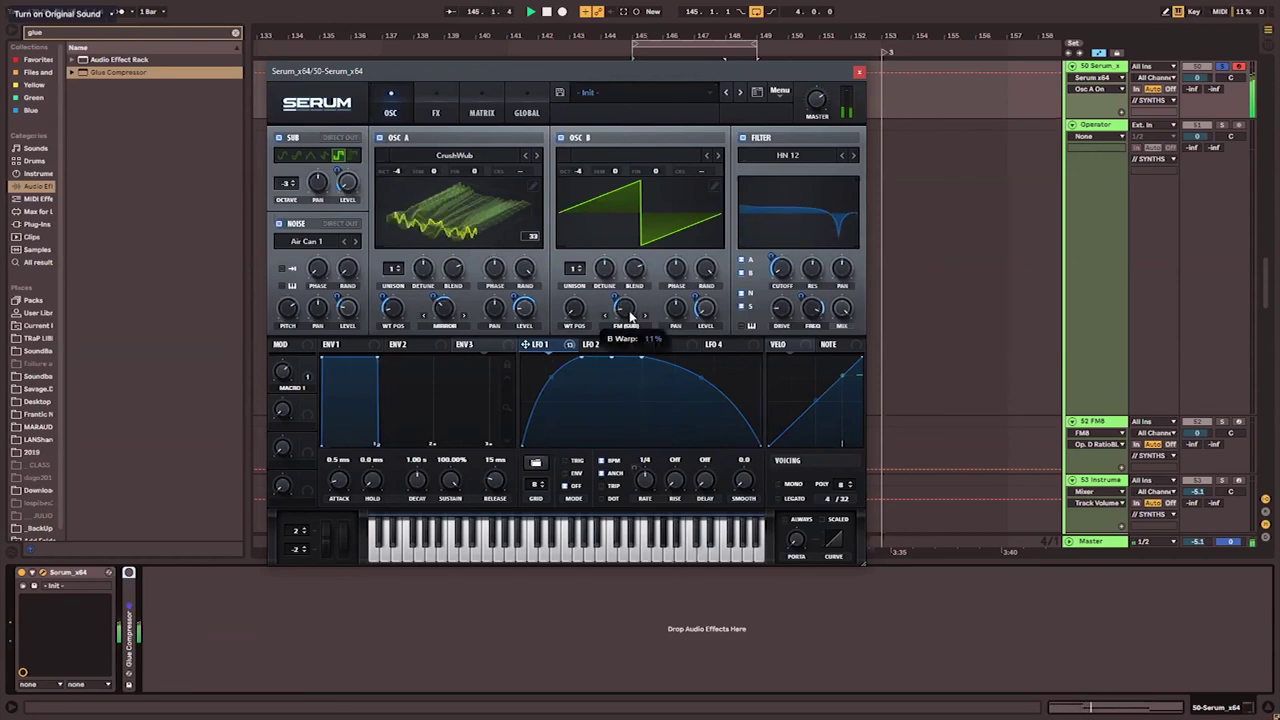
- Change the effects EQ's high band to a shelf with about 10.1 dB gain and close the synth window
left_click(435, 108)
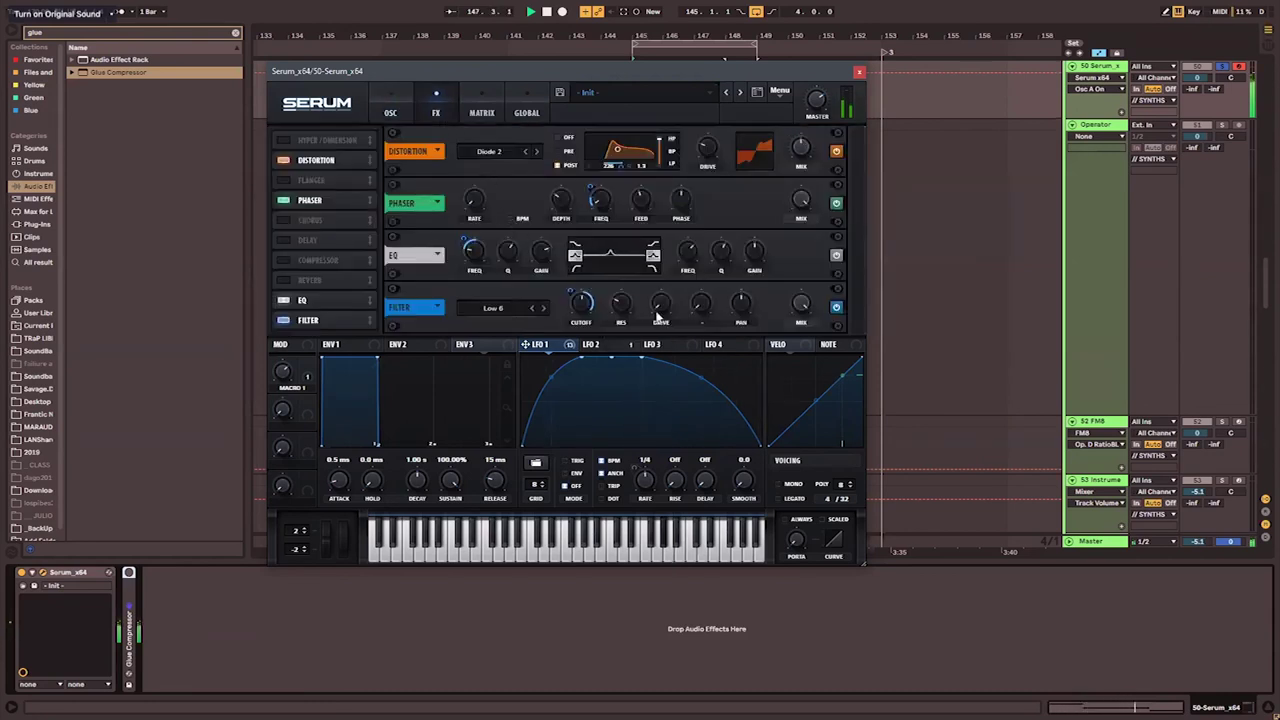
left_click_drag(650, 261, 651, 246)
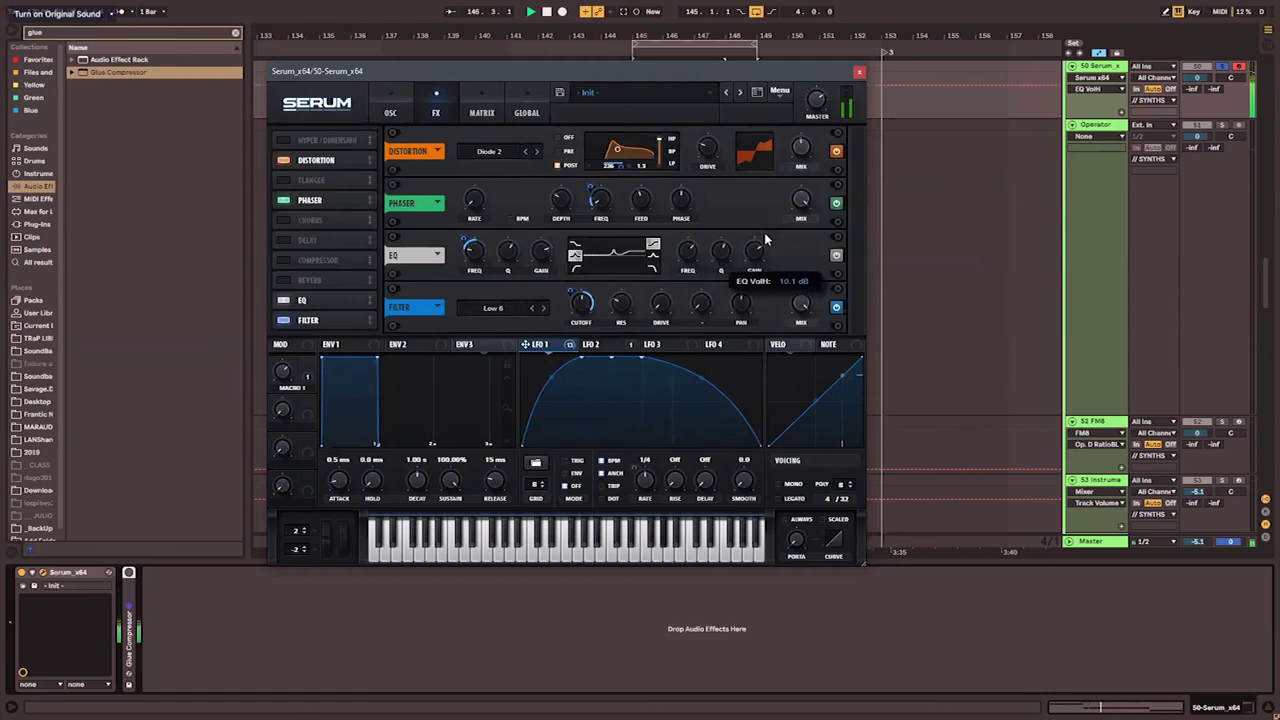
left_click(857, 75)
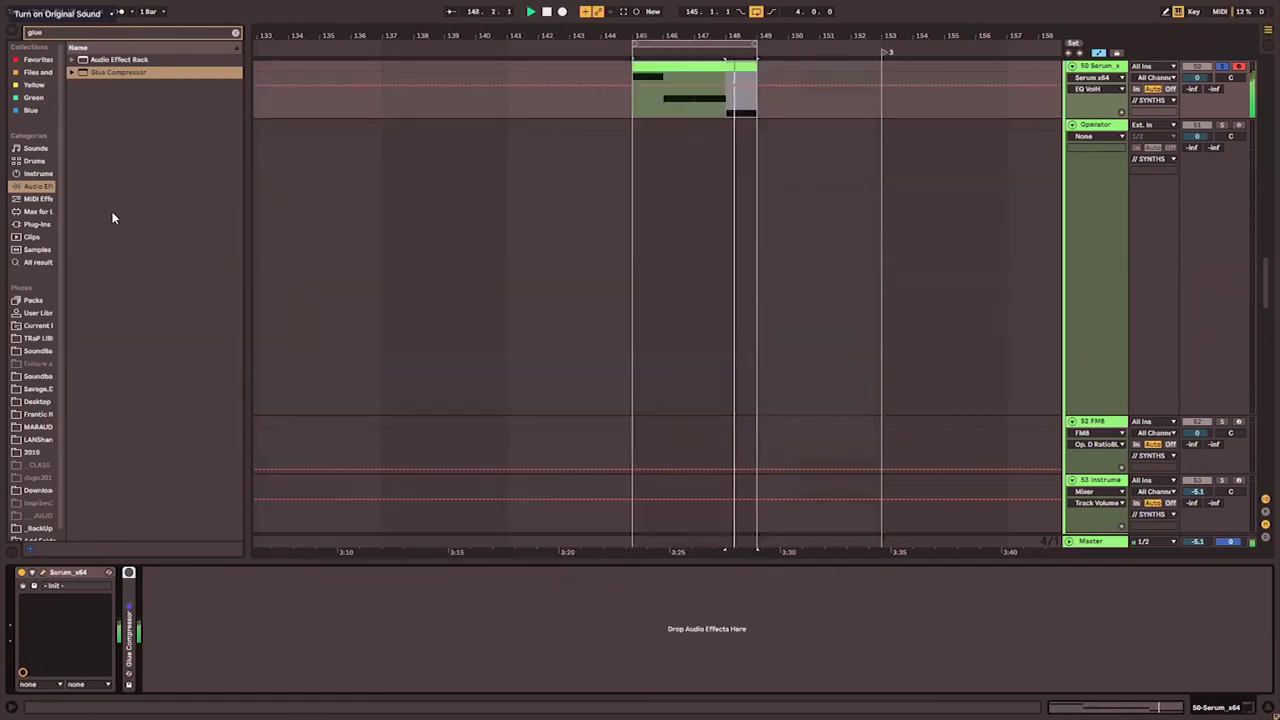
- Clear the browser search and copy the four-bar Serum clip from bar 145 to bar 129 on track 50
left_click(235, 33)
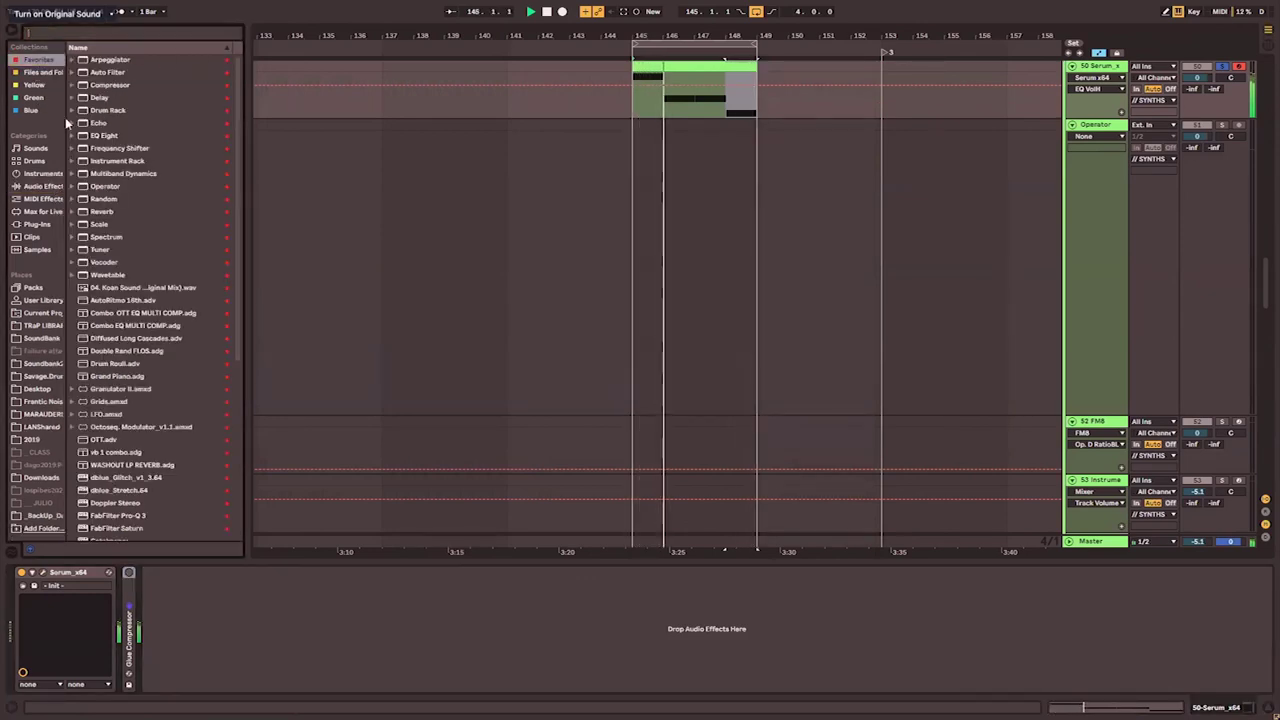
left_click(43, 174)
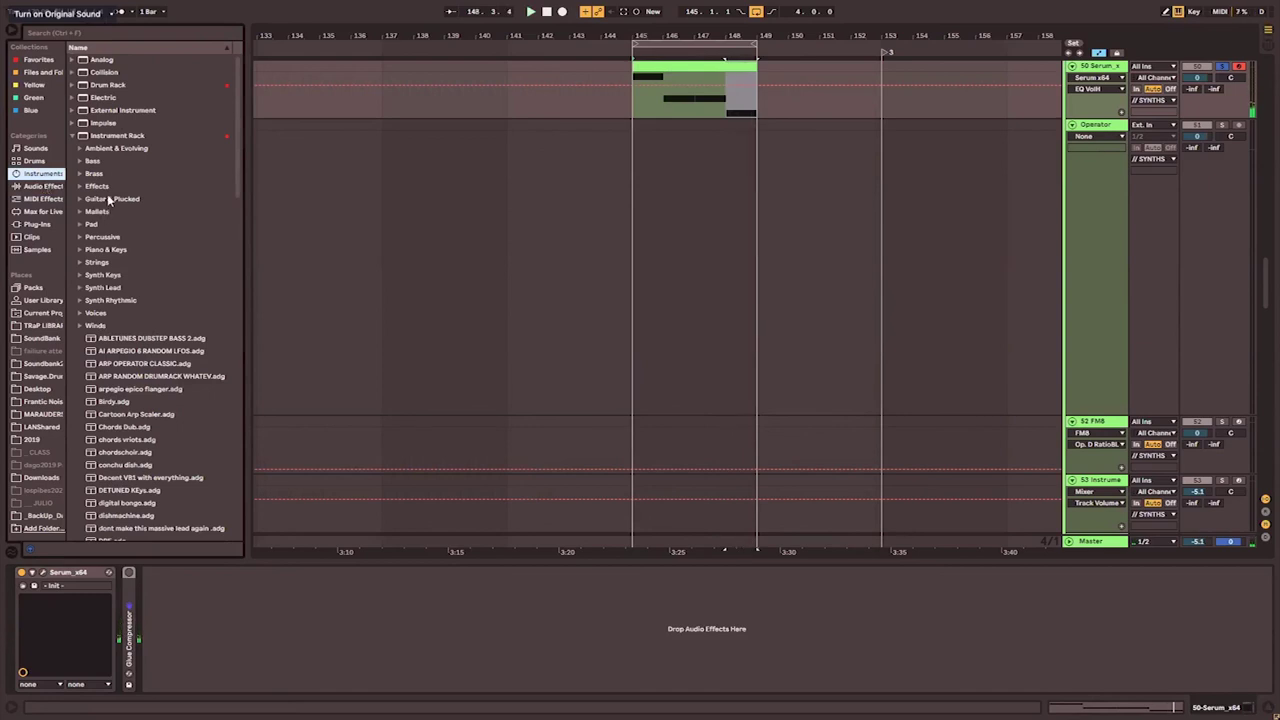
left_click(628, 118)
left_click_drag(713, 145, 799, 268)
left_click(753, 189)
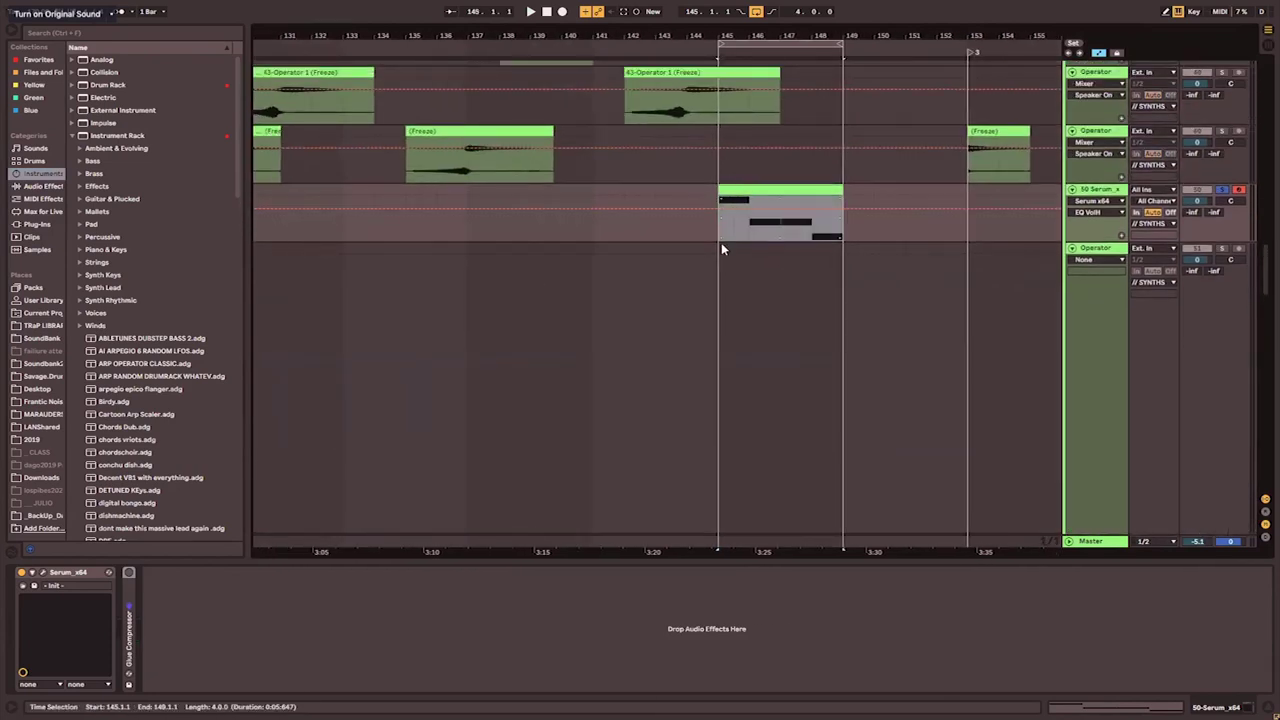
scroll(595, 193, "up", 1)
scroll(595, 193, "left", 5)
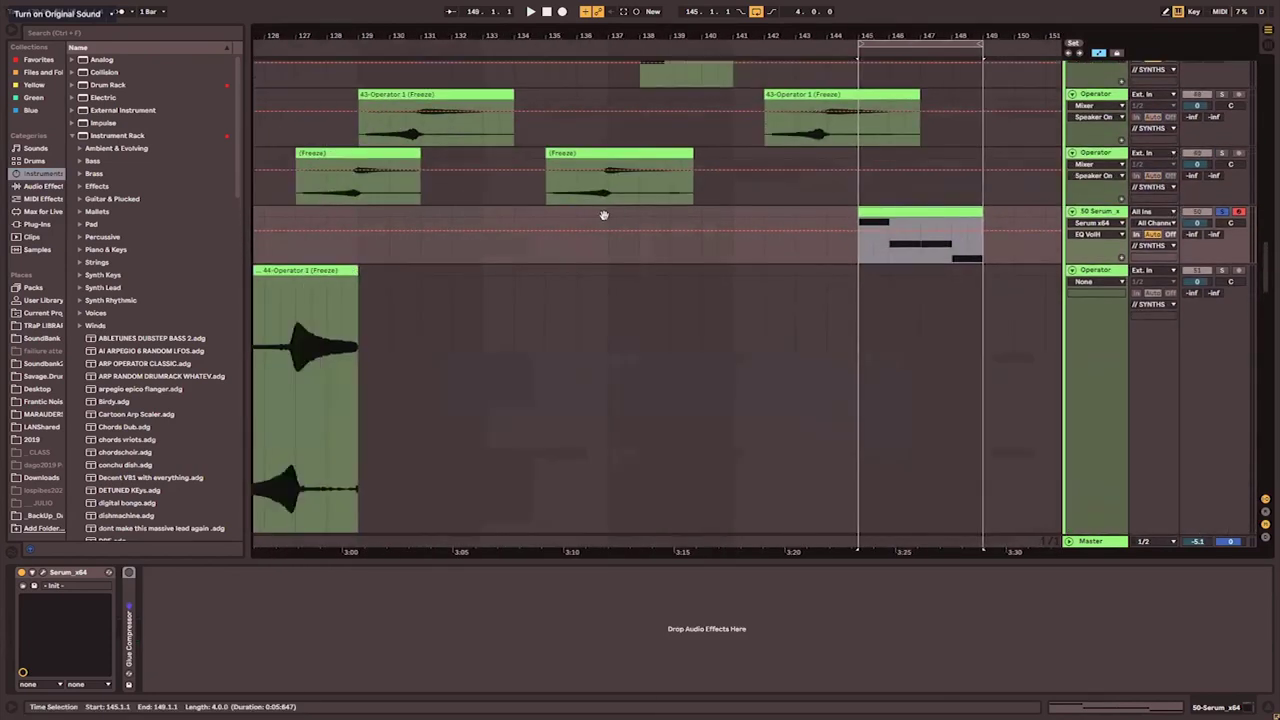
left_click(489, 236)
key("ctrl+v")
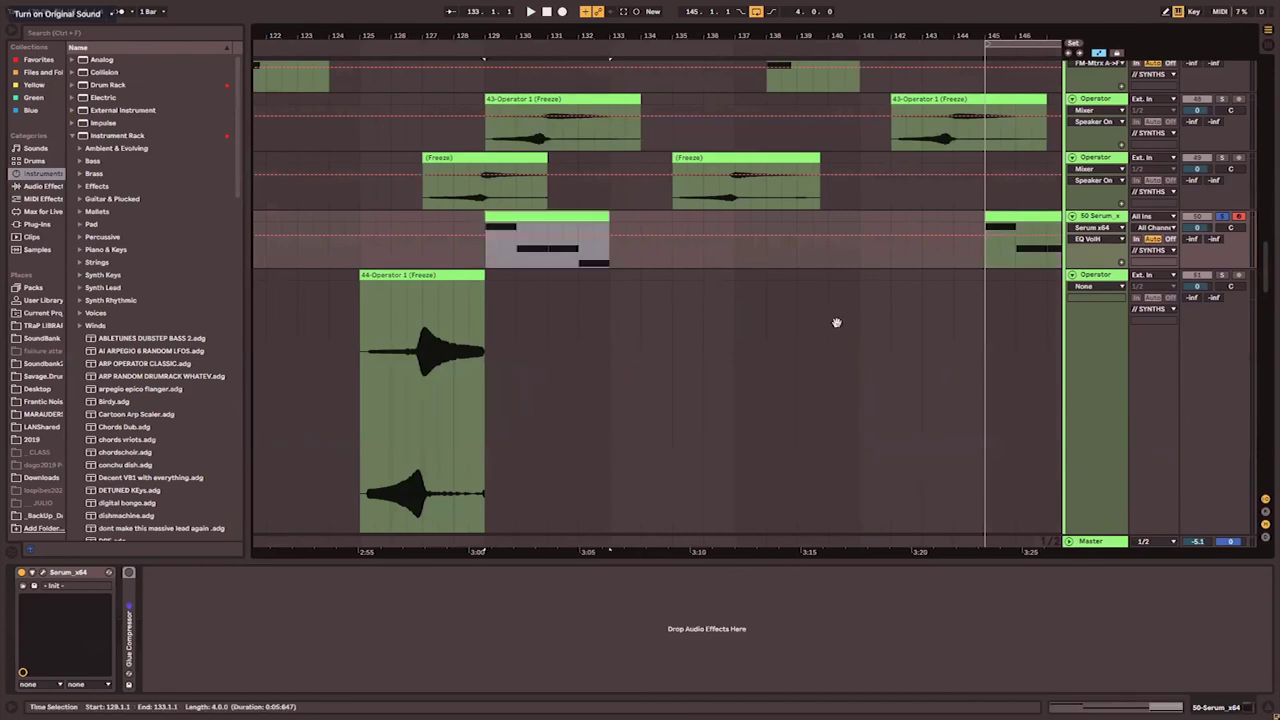
- Add an EQ Eight from the audio effects to the Serum track
scroll(836, 322, "up", 5)
scroll(836, 322, "left", 3)
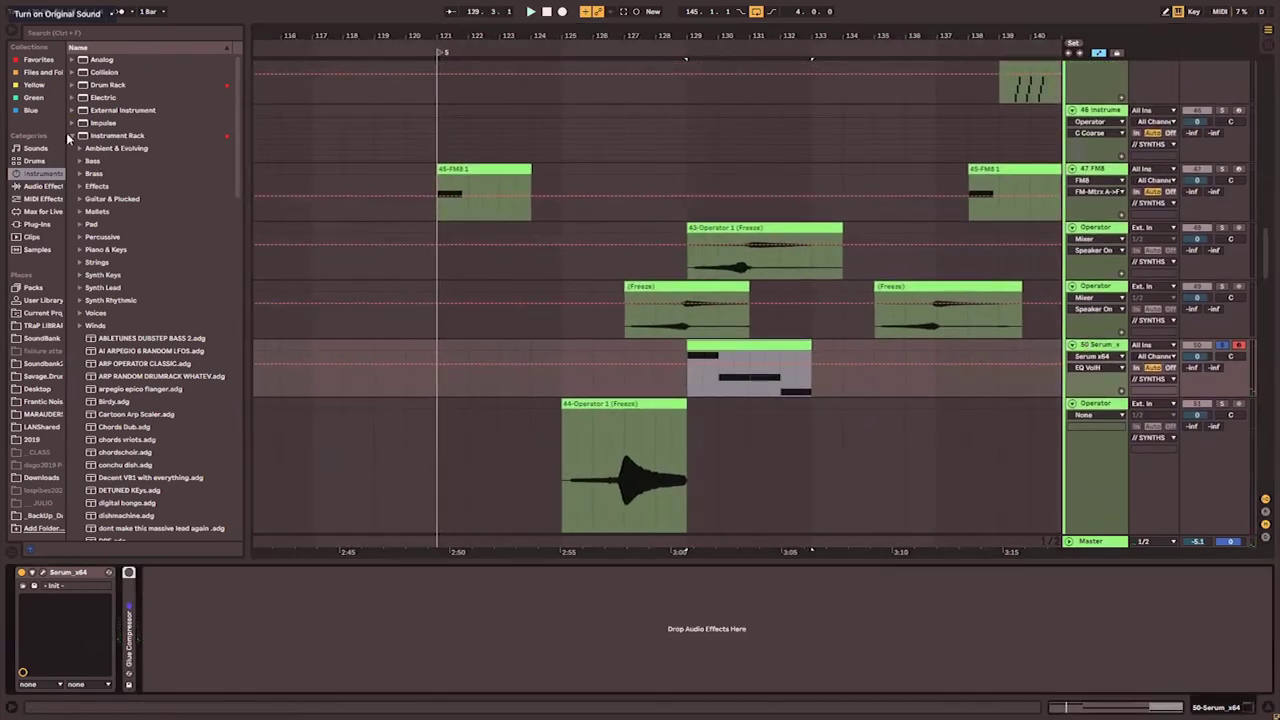
left_click(46, 186)
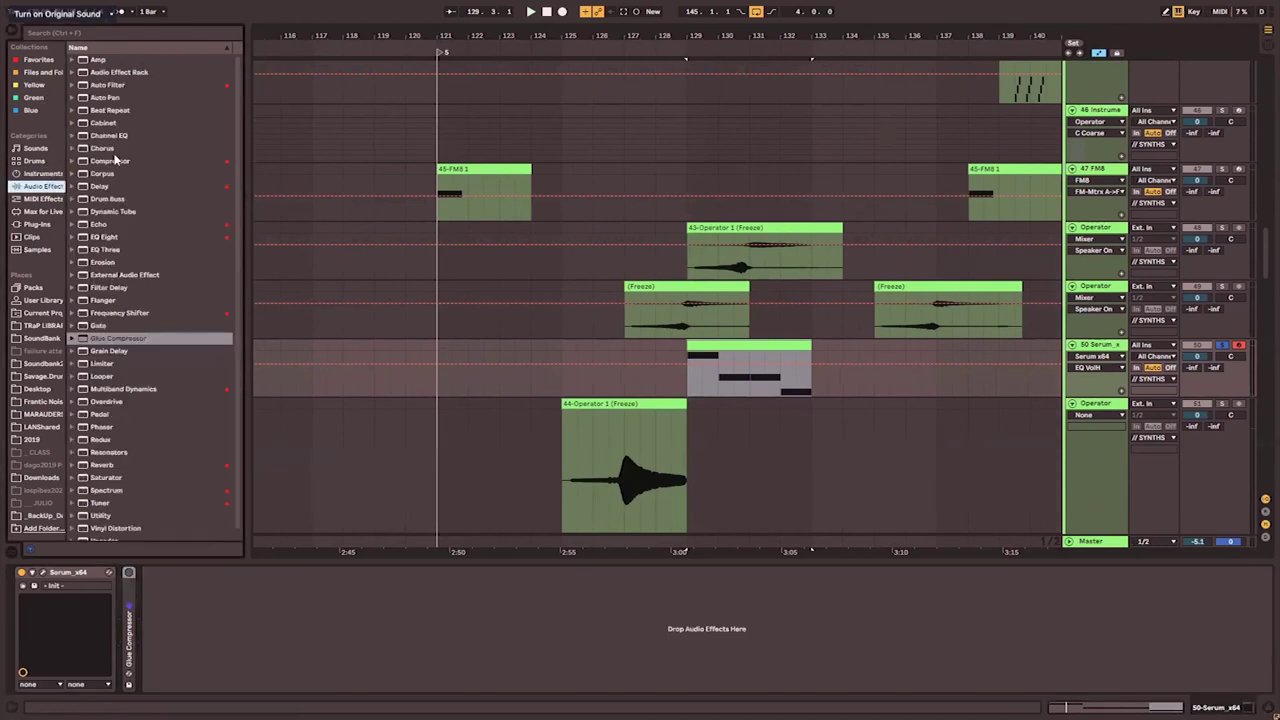
left_click(110, 237)
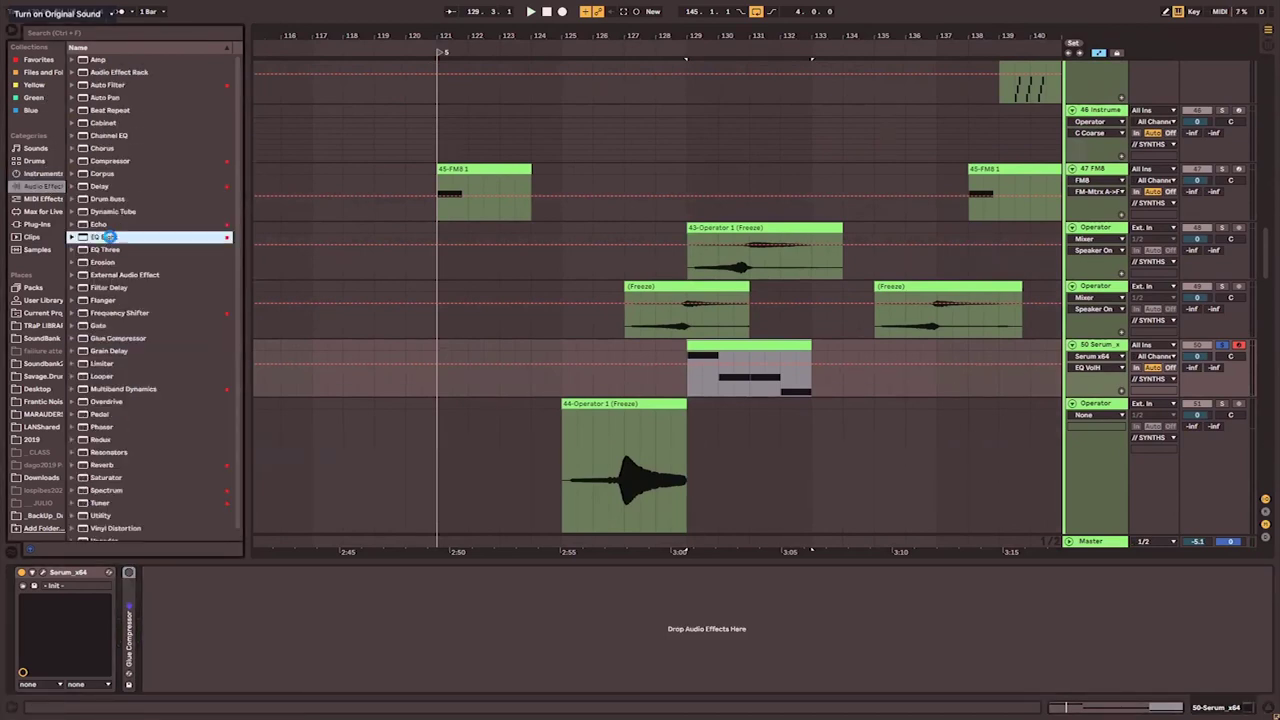
- Play the arrangement from bar 129 and unsolo the Serum track to hear it in the mix
key("space")
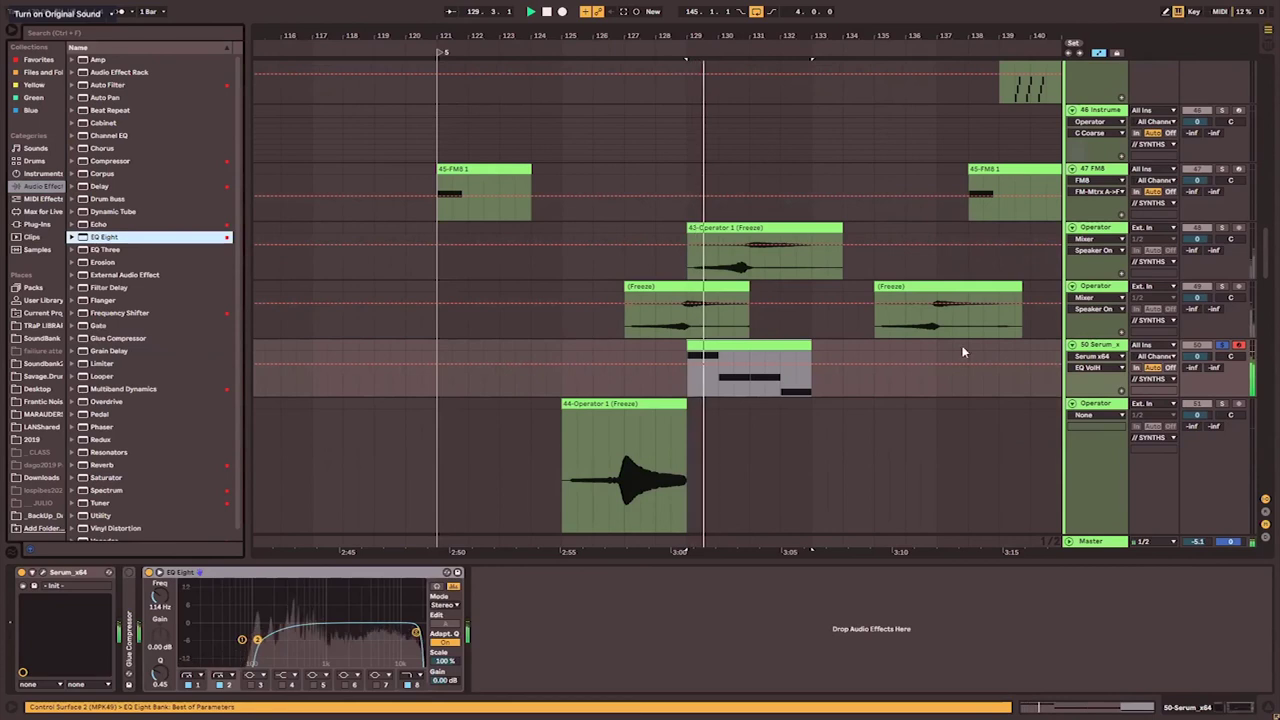
left_click(1221, 346)
key("space")
key("space")
left_click_drag(777, 323, 716, 267)
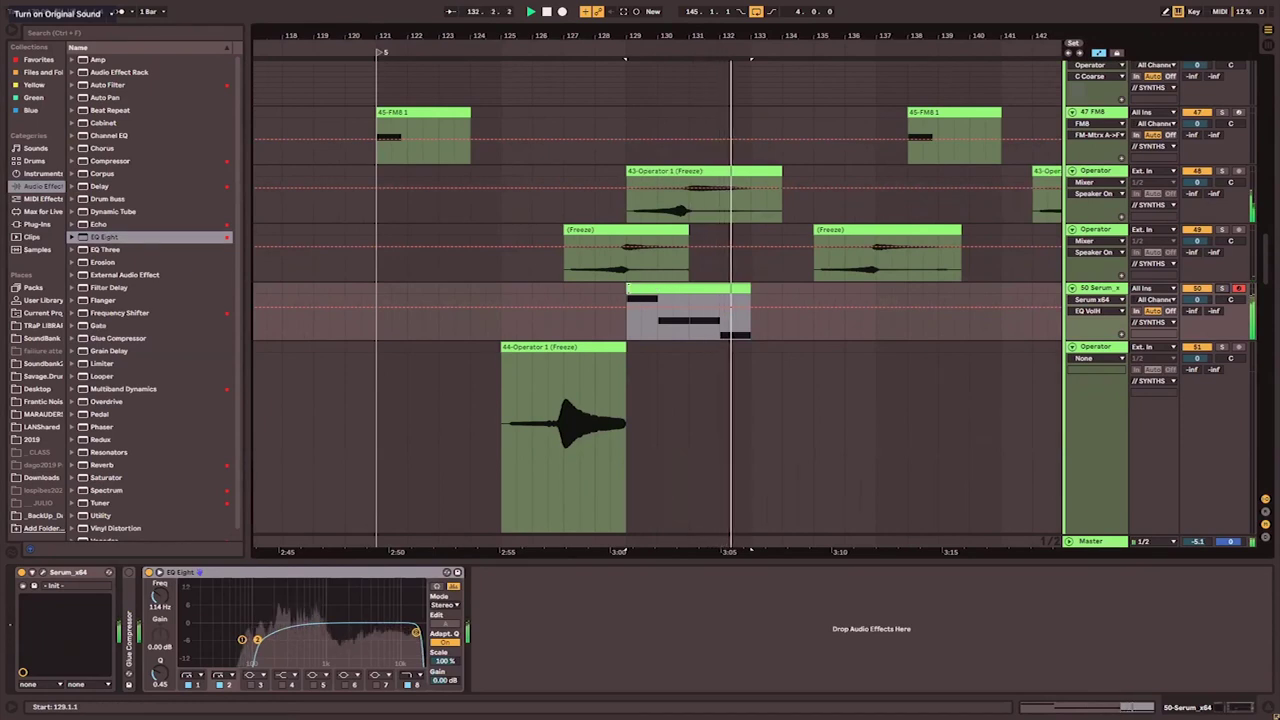
- Delete bars 130 to 132 of the copied Serum clip and move its remaining last bar to bar 136
left_click_drag(654, 288, 730, 299)
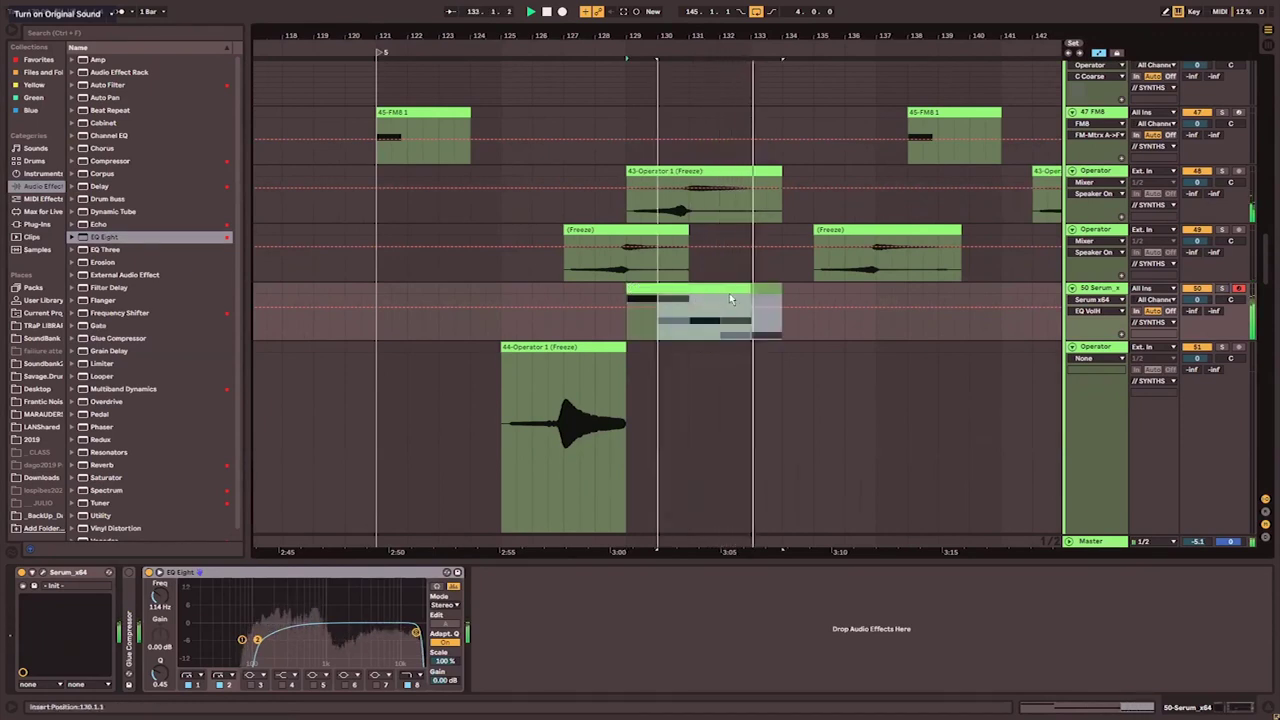
left_click(648, 289)
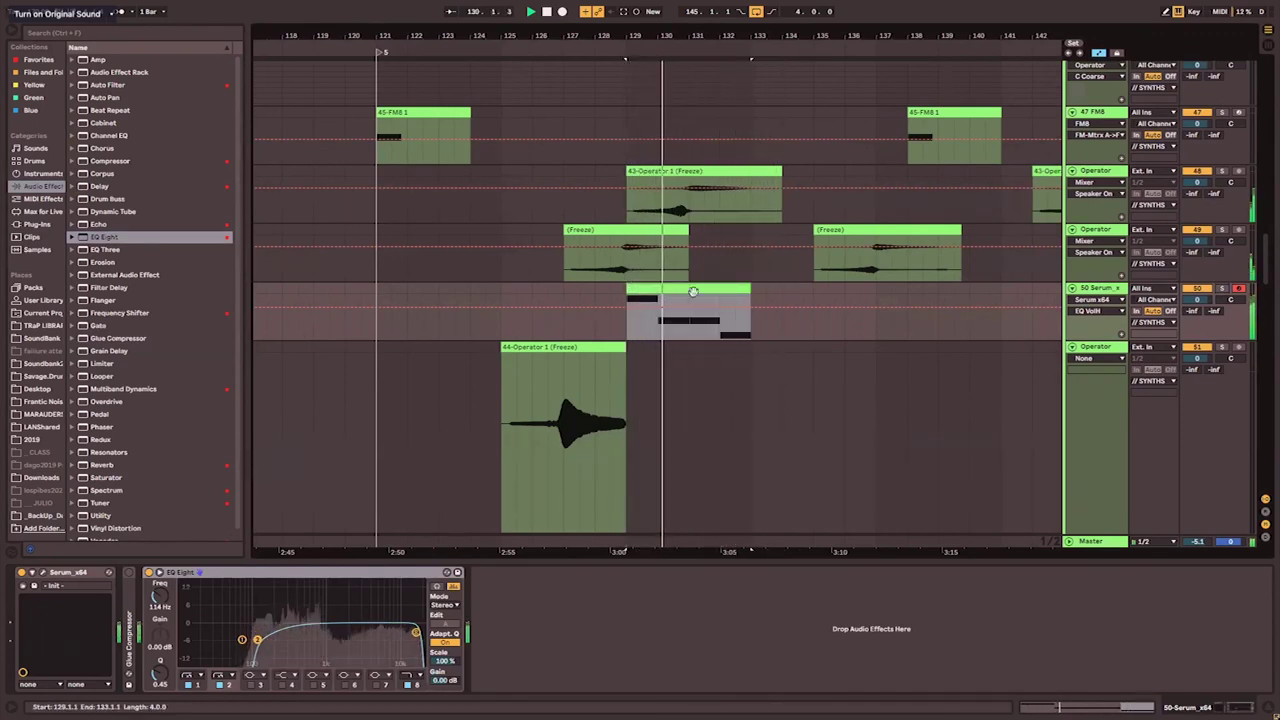
left_click_drag(658, 300, 715, 292)
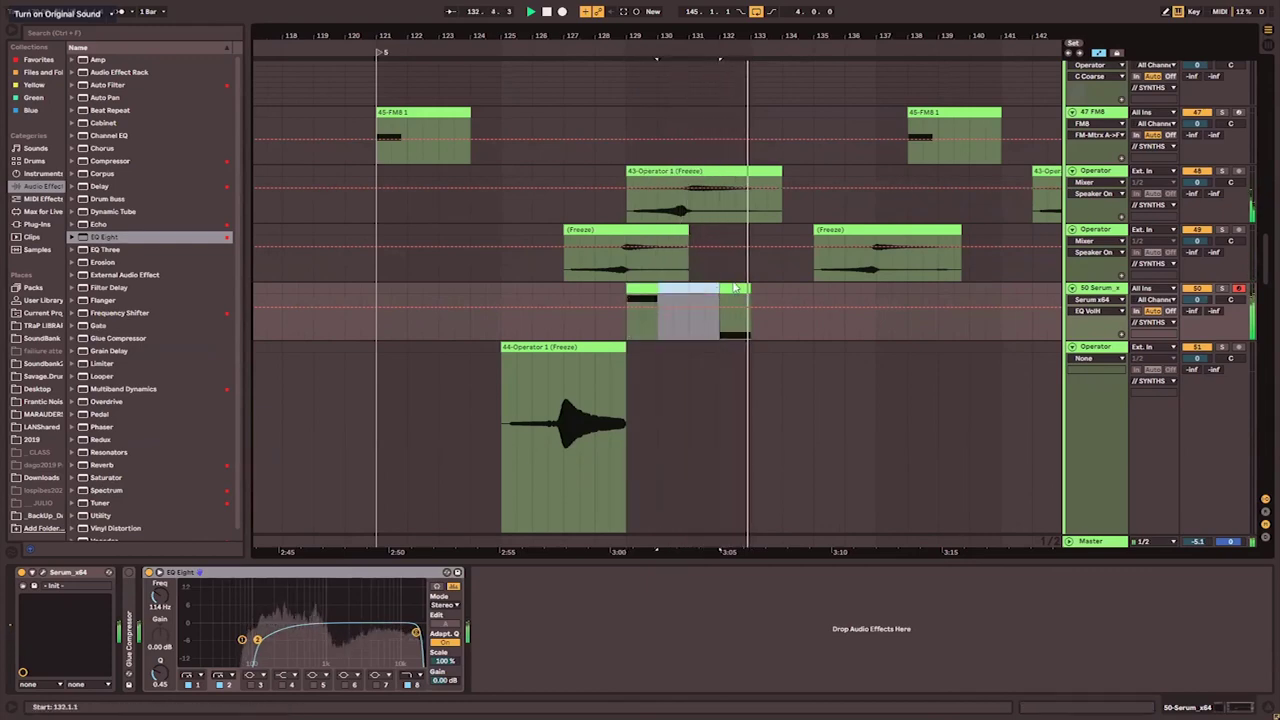
scroll(734, 286, "up", 15)
scroll(733, 280, "down", 10)
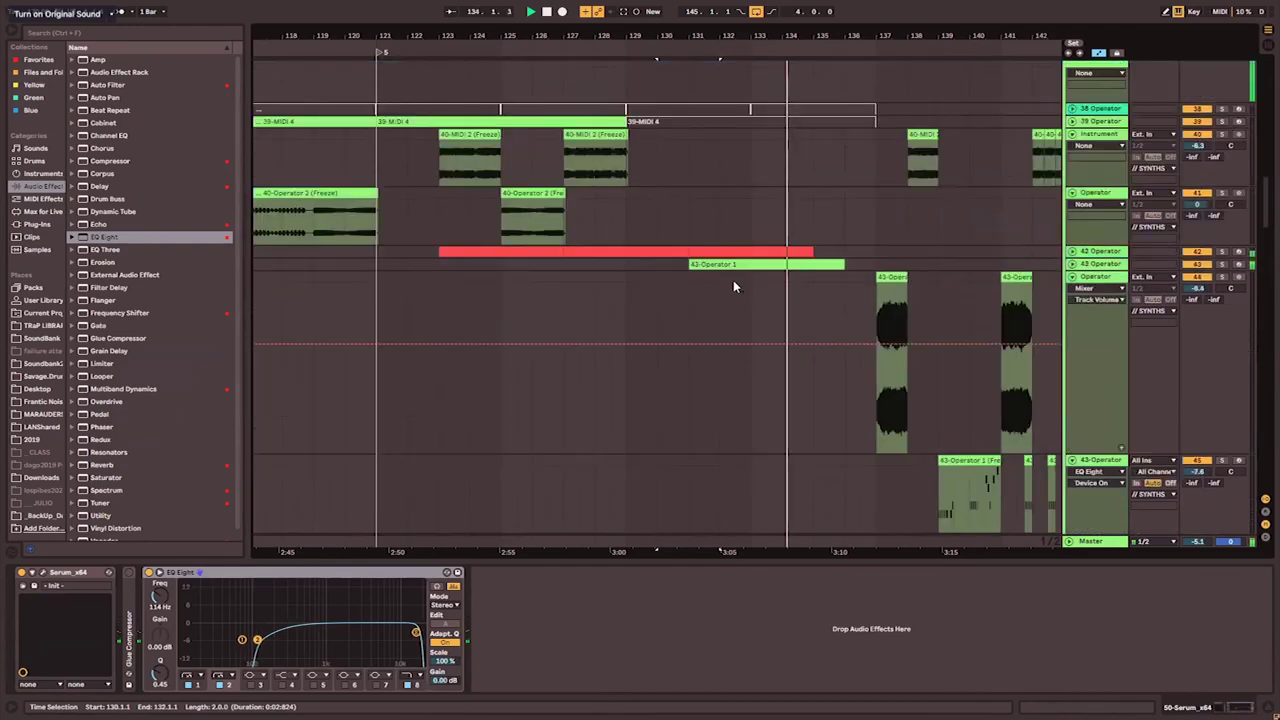
key("Delete")
left_click_drag(829, 298, 856, 282)
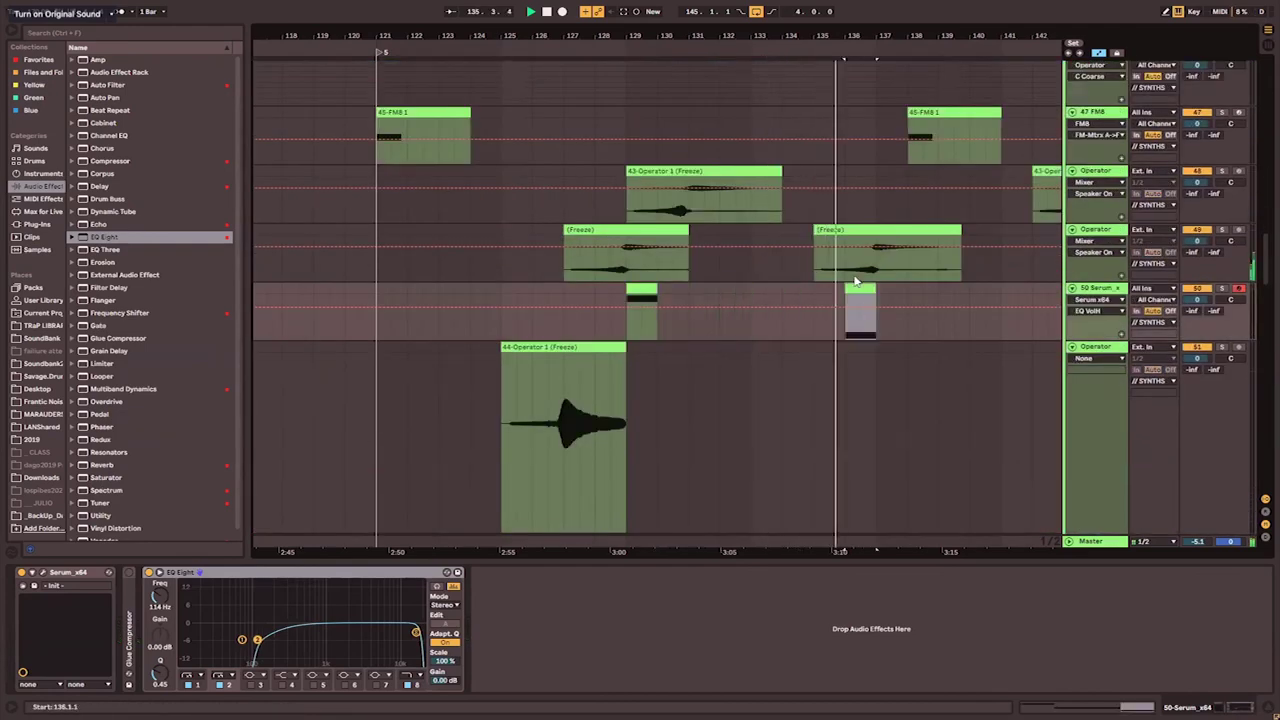
- Delete bar 136 from the kick clip on track 22 and the vb-1 clip on track 23
scroll(854, 276, "up", 15)
scroll(855, 278, "down", 3)
left_click_drag(858, 328, 890, 245)
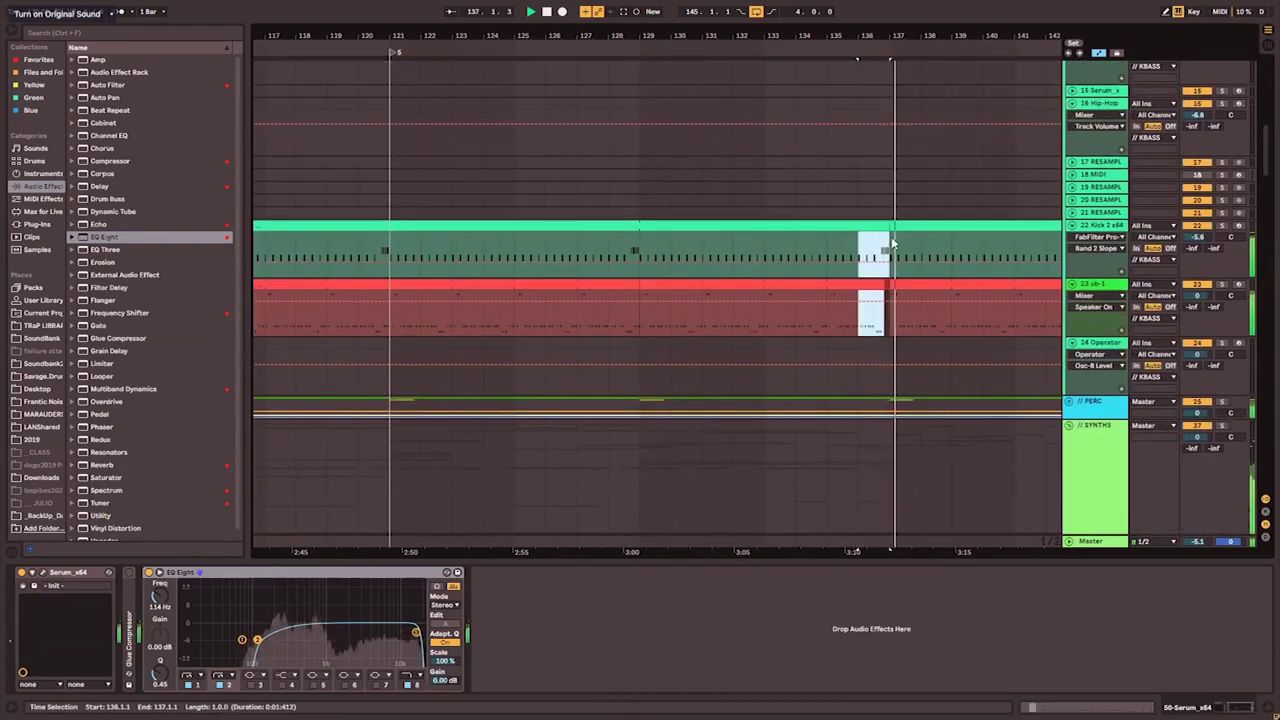
key("Delete")
- Play the arrangement from bar 135 and check the passage around the Serum clip at bar 136
left_click(829, 215)
key("space")
key("space")
scroll(877, 242, "down", 12)
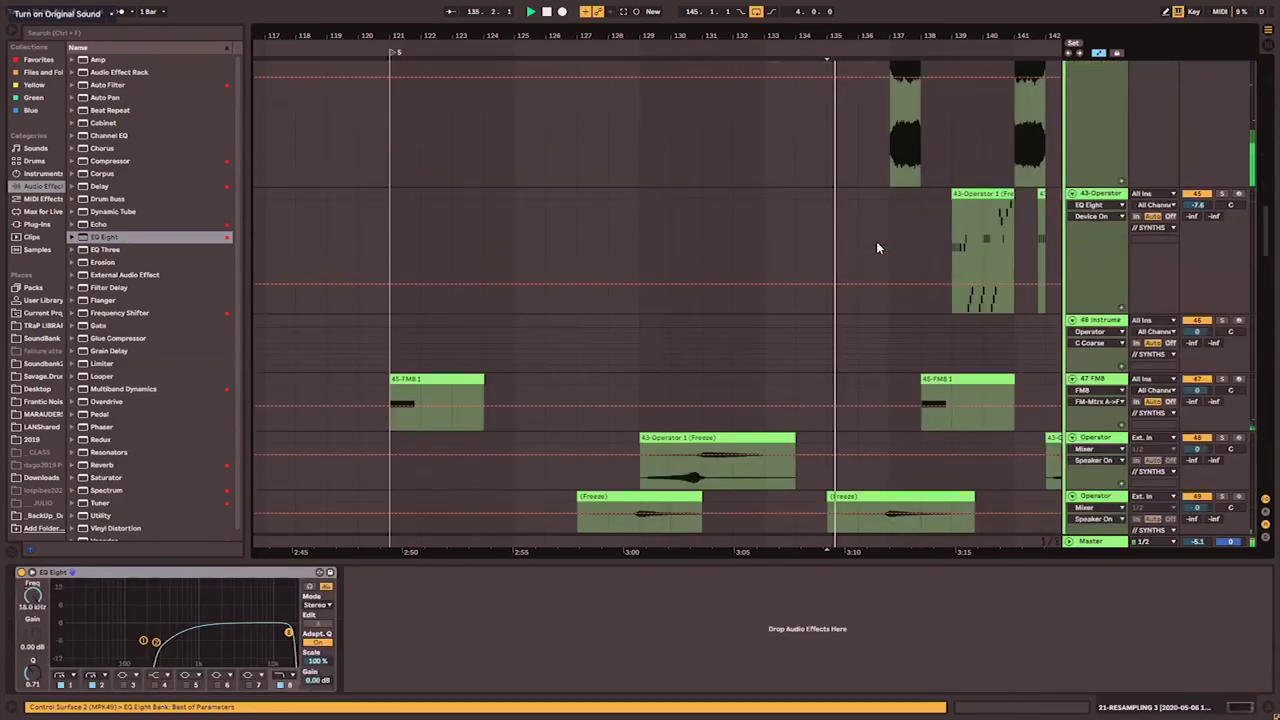
scroll(866, 248, "up", 3)
scroll(827, 278, "down", 1)
scroll(827, 278, "right", 3)
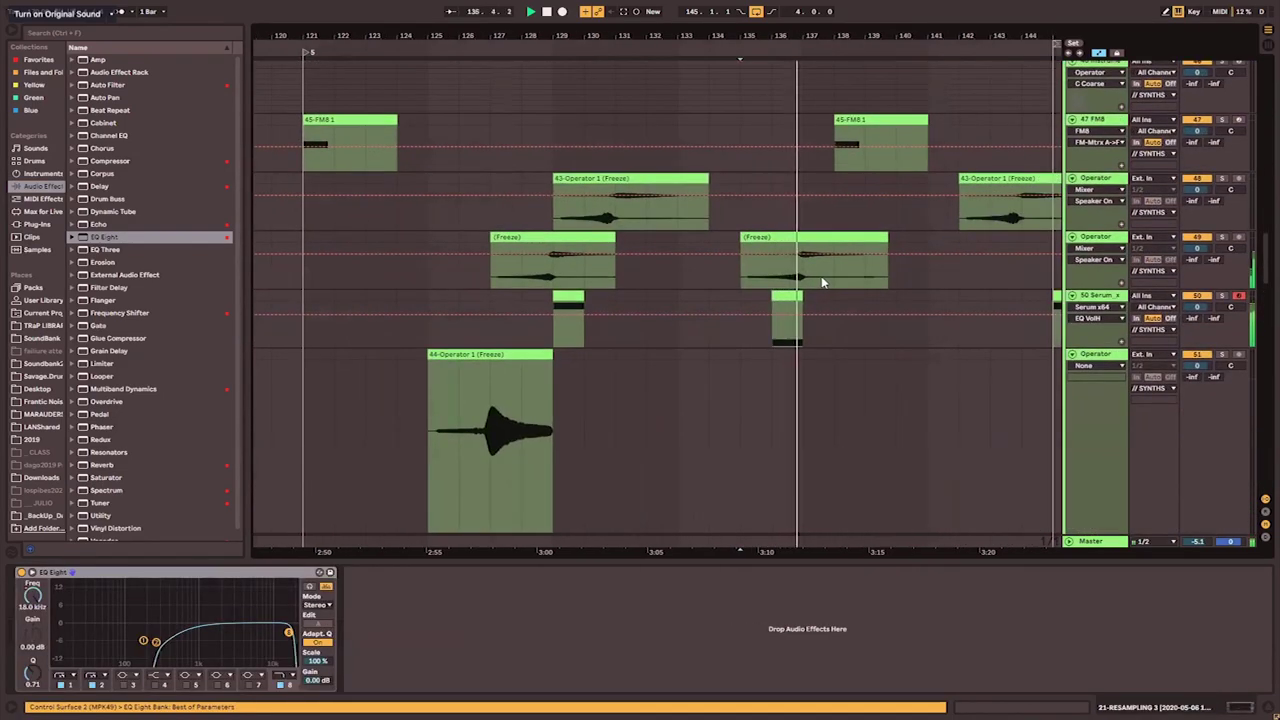
- Set the Serum track's volume to -5.1 dB and replay the passage from bar 135
scroll(812, 288, "right", 2)
left_click_drag(1201, 300, 1201, 316)
key("space")
key("space")
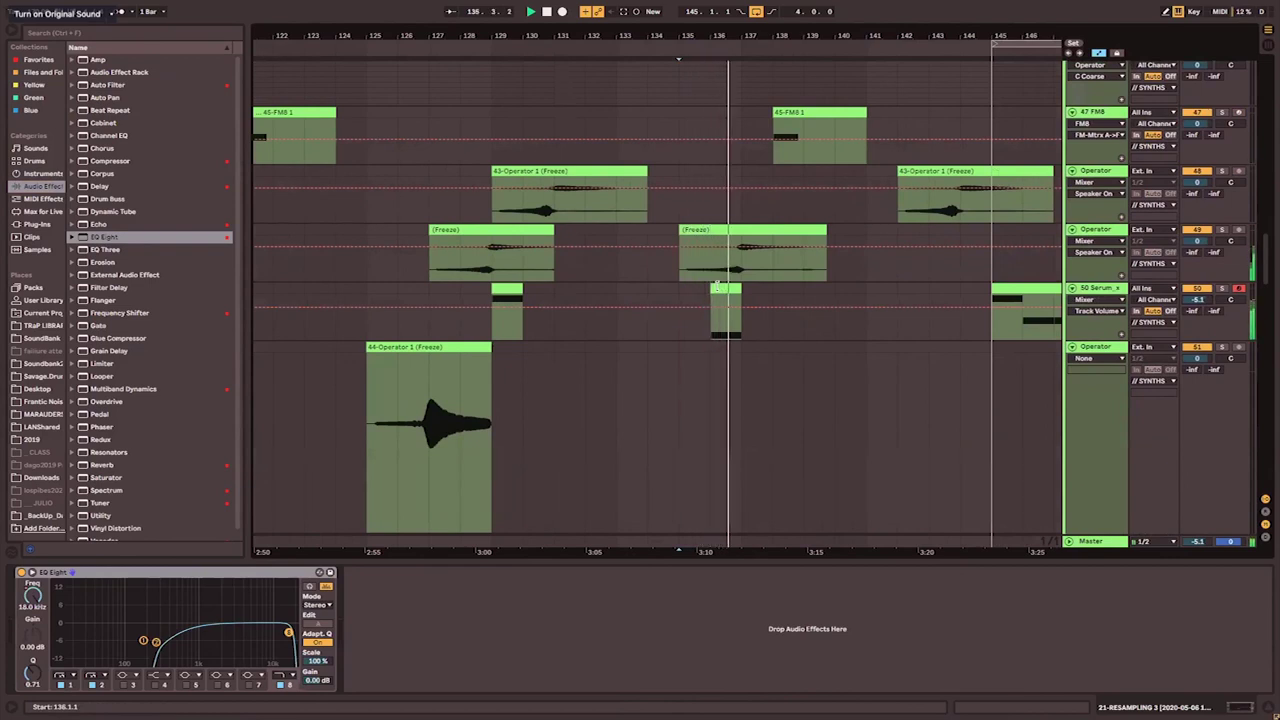
- Stop playback and loop the empty eight bars from 137 to 145 on the Serum track
left_click(882, 315)
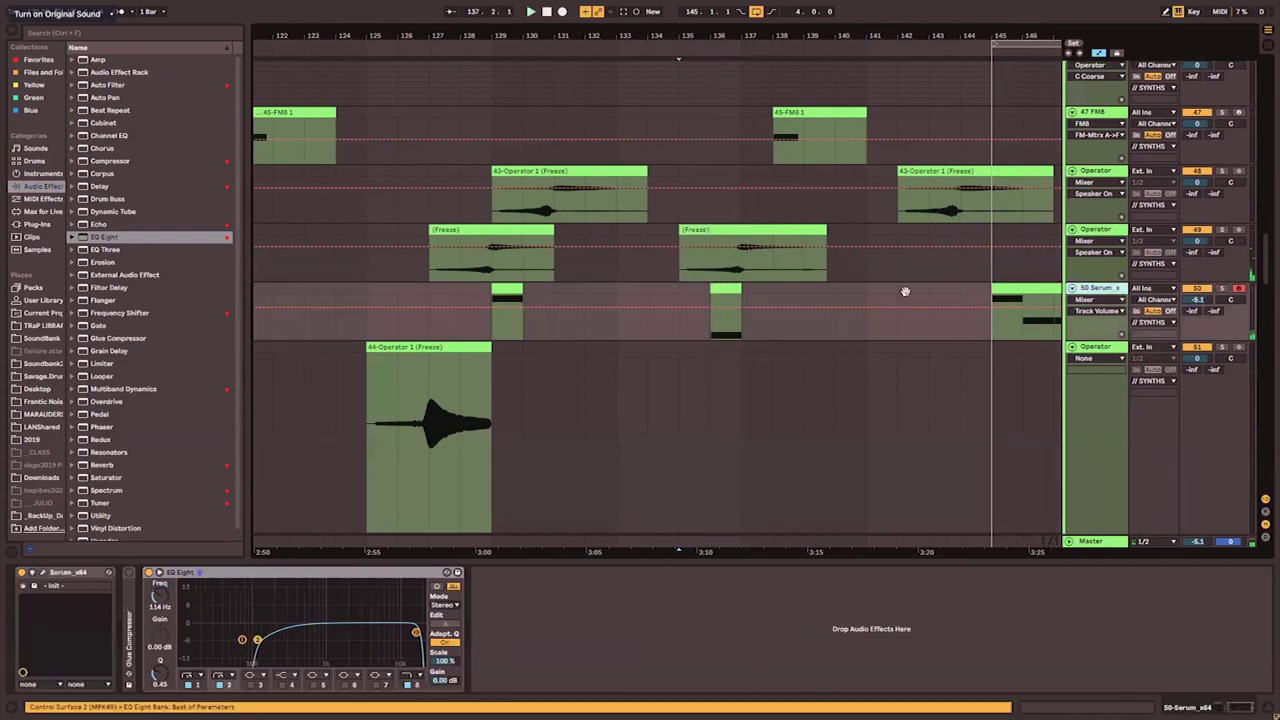
scroll(700, 300, "right", 3)
scroll(700, 300, "down", 1)
left_click_drag(637, 285, 858, 280)
key("ctrl+l")
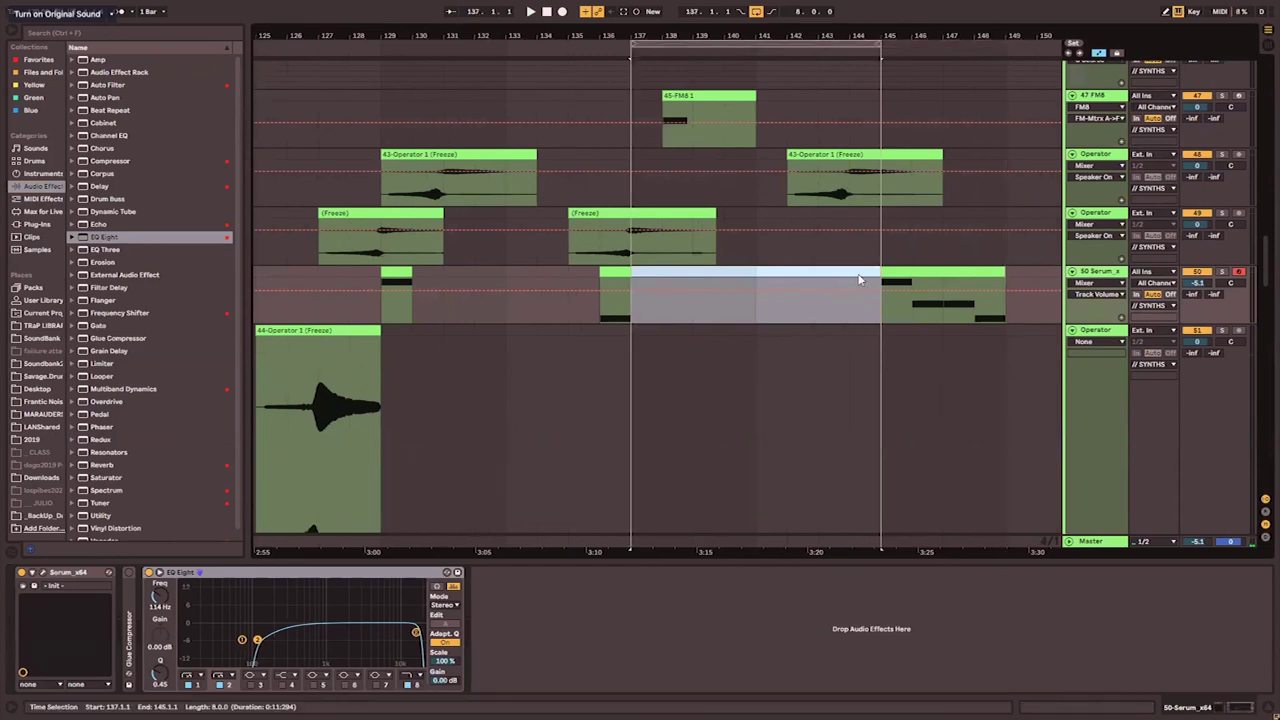
- Open the Serum synth window for track 50 and examine the list of LFO 1's modulation destinations
left_click(617, 266)
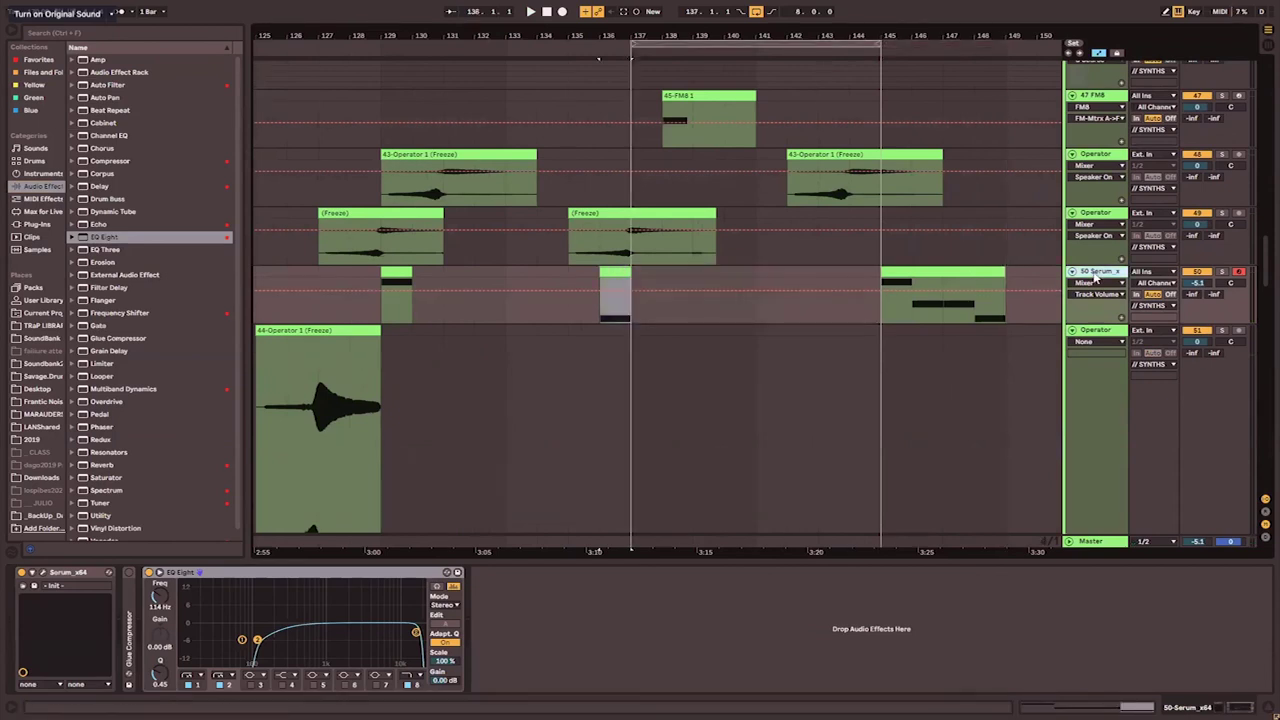
left_click(43, 573)
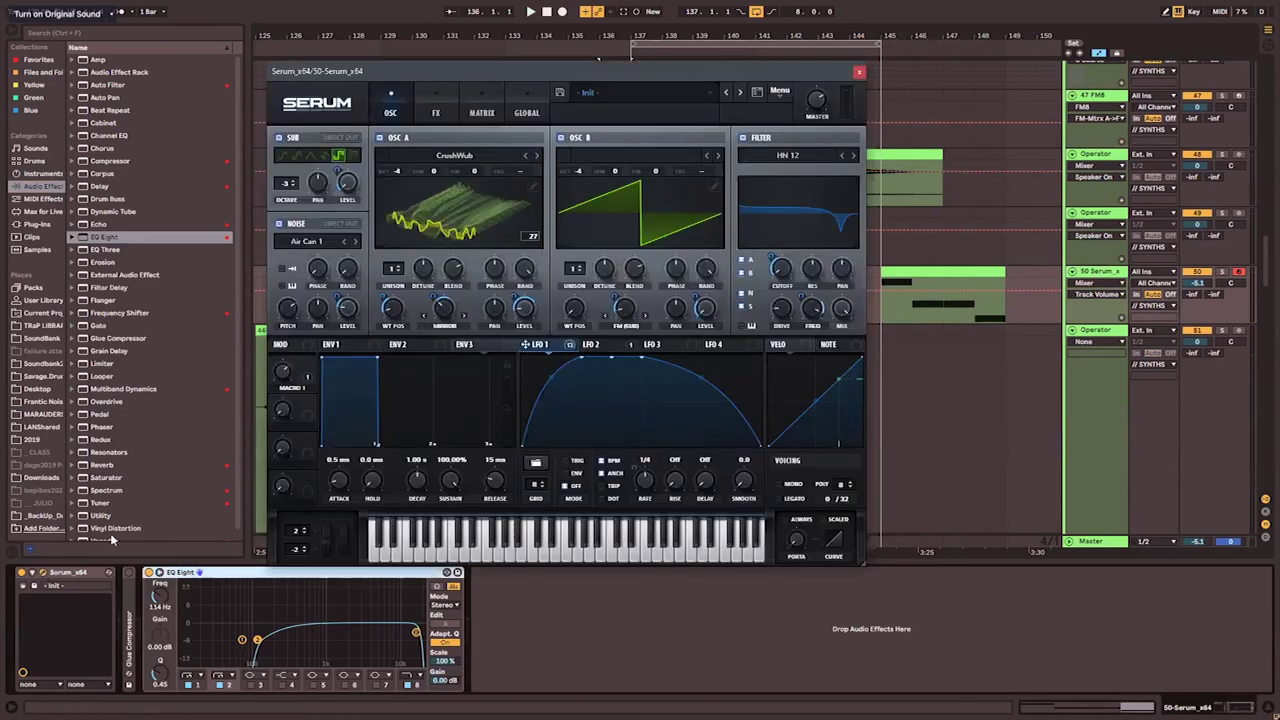
left_click(570, 345)
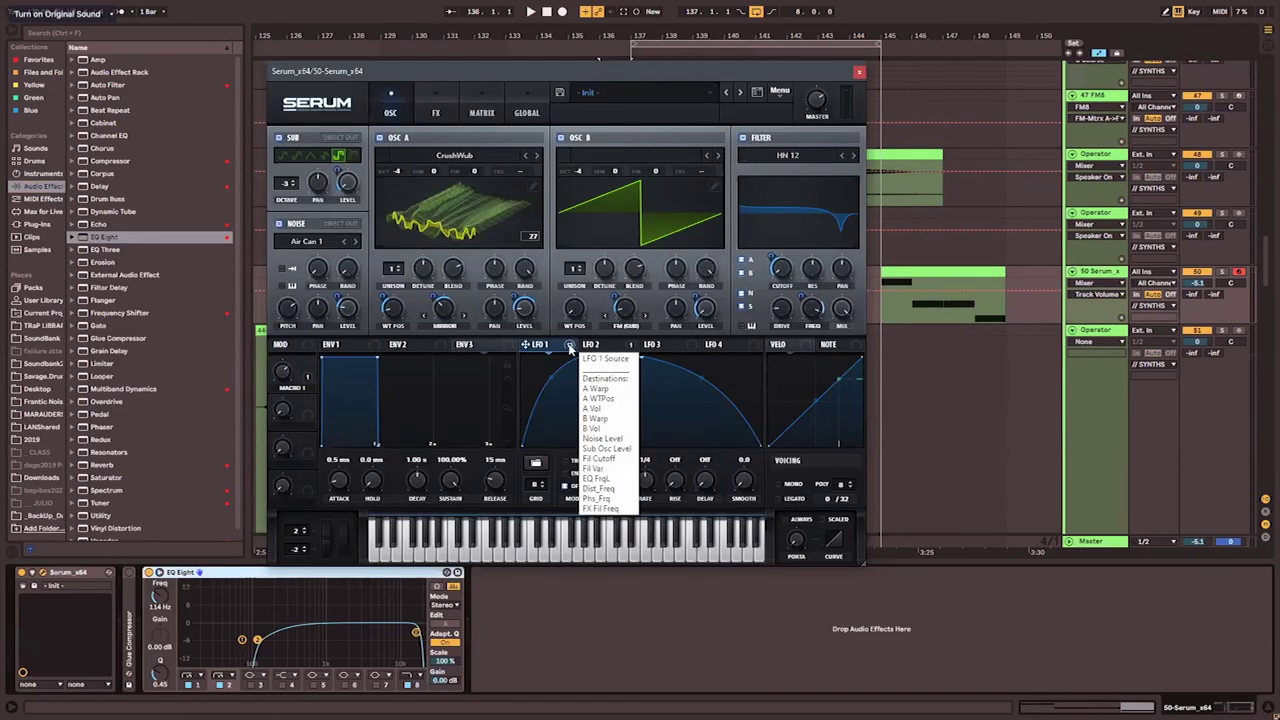
left_click(570, 346)
left_click(640, 155)
left_click(614, 144)
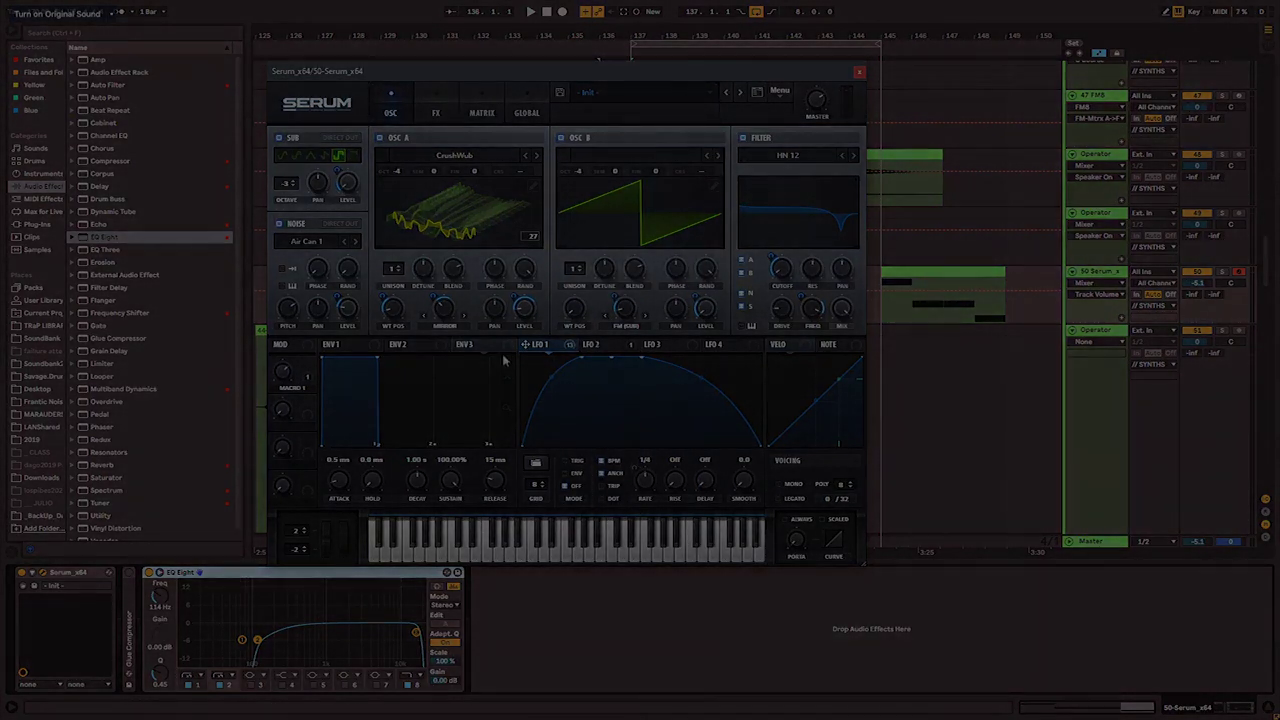